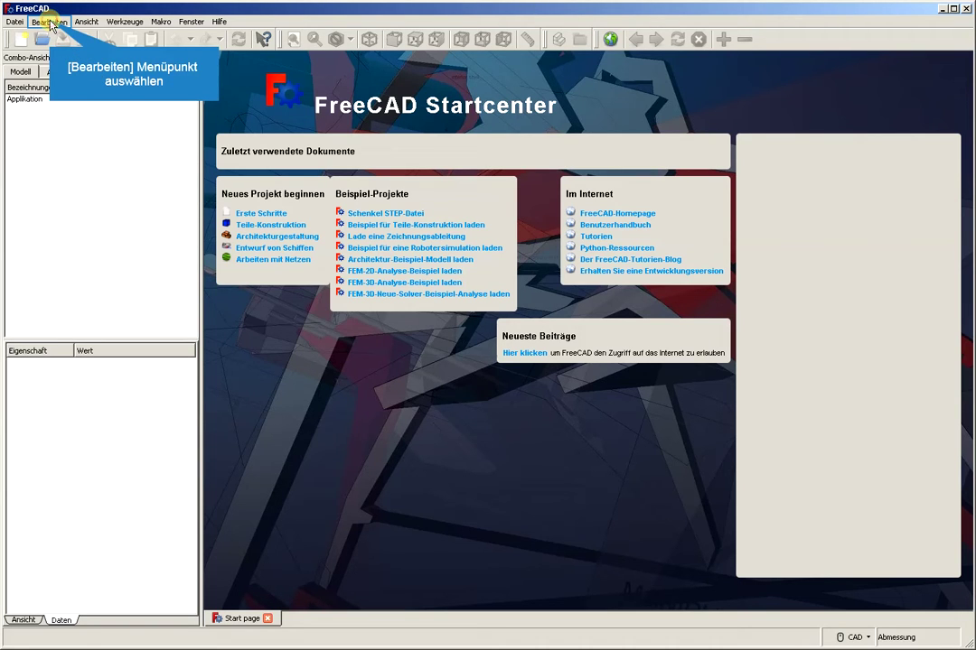
- Open the Einstellungen dialog from the Bearbeiten menu
left_click(49, 21)
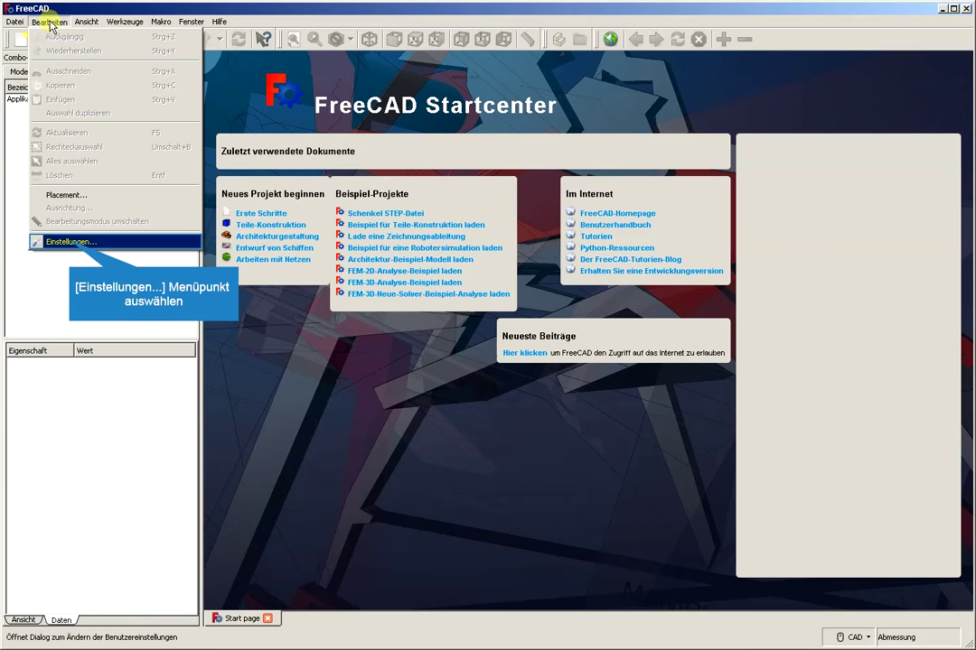
left_click(72, 242)
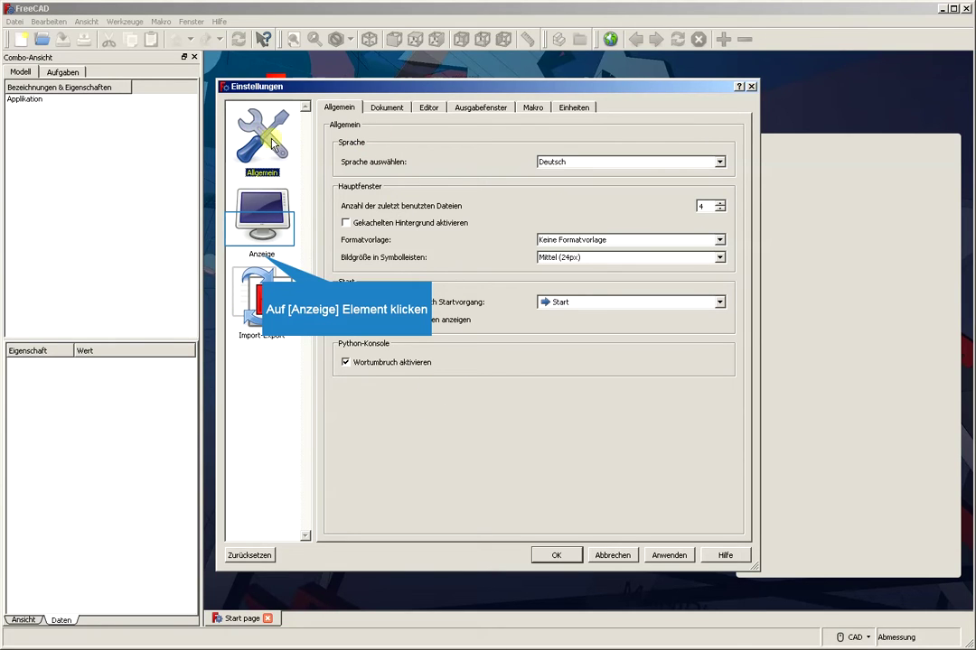
- Browse the Anzeige colour settings and Import-Export page, ending back on Anzeige
left_click(261, 235)
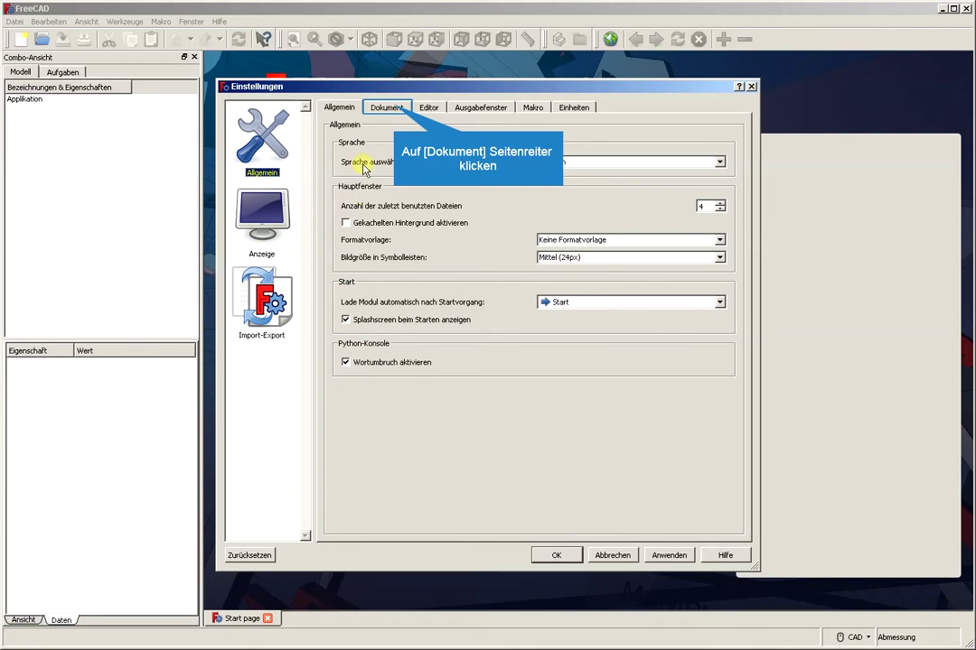
left_click(388, 106)
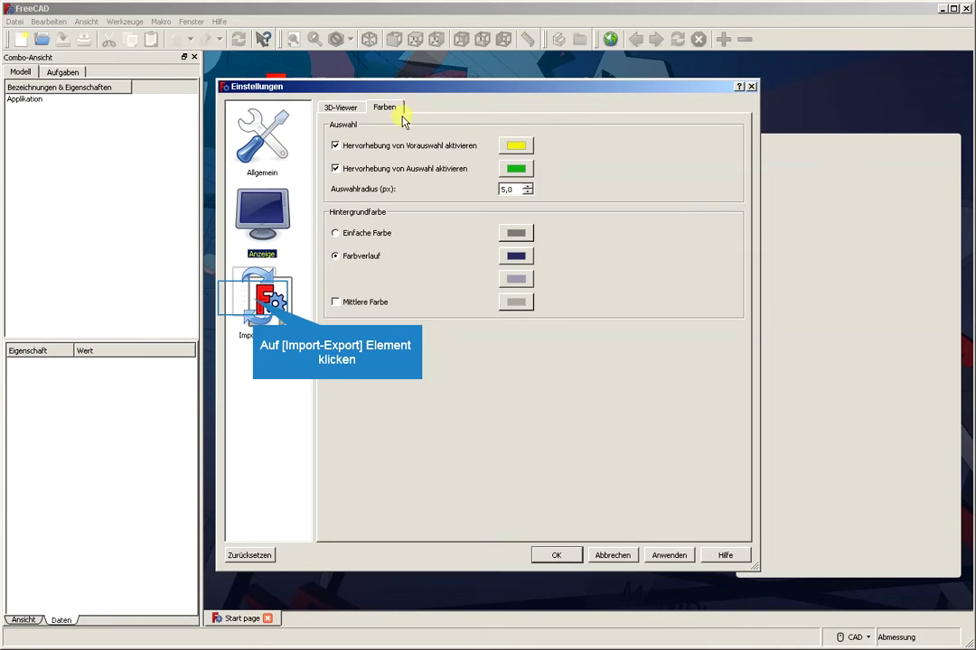
left_click(256, 281)
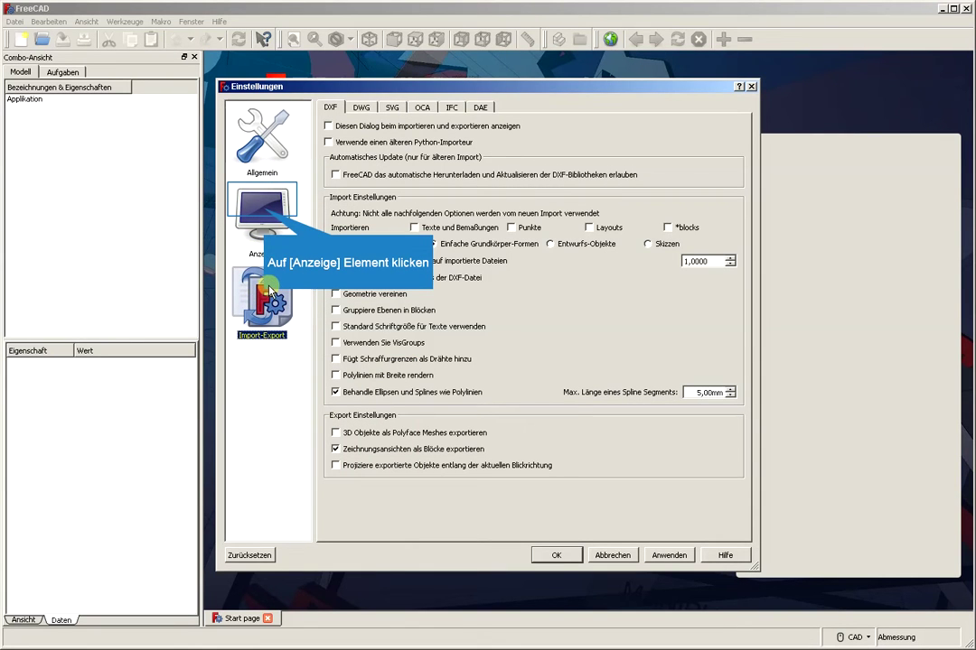
left_click(264, 212)
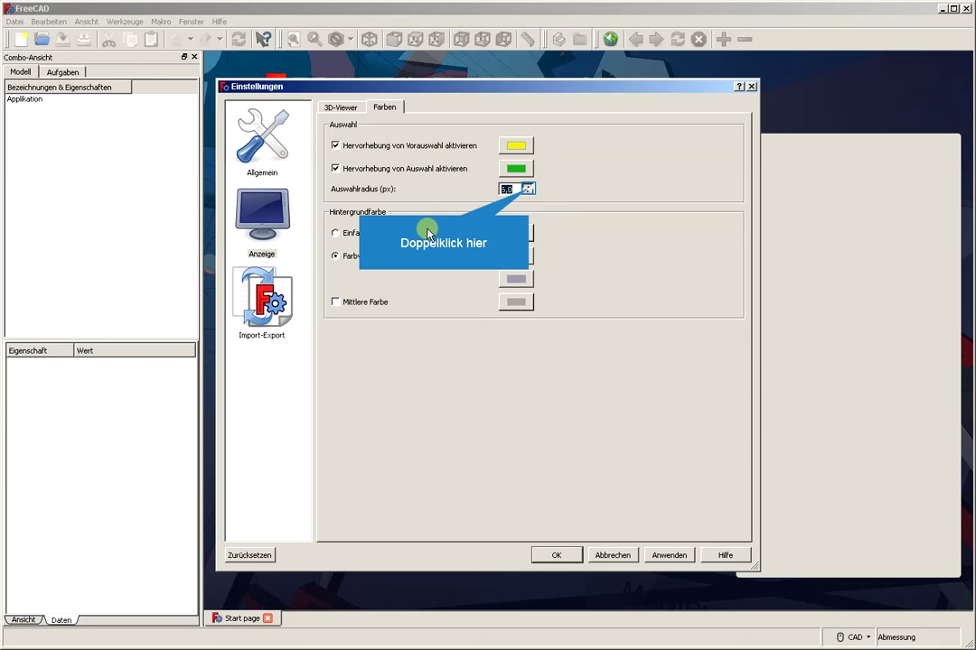
- Set the Auswahlradius to 8,0 px
double_click(508, 190)
double_click(528, 189)
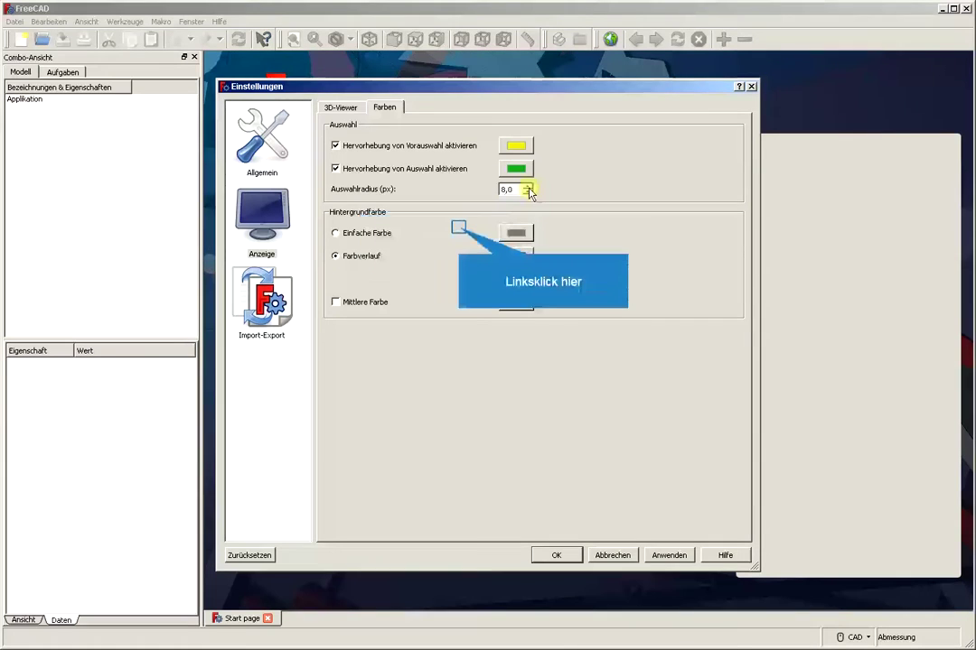
left_click(459, 231)
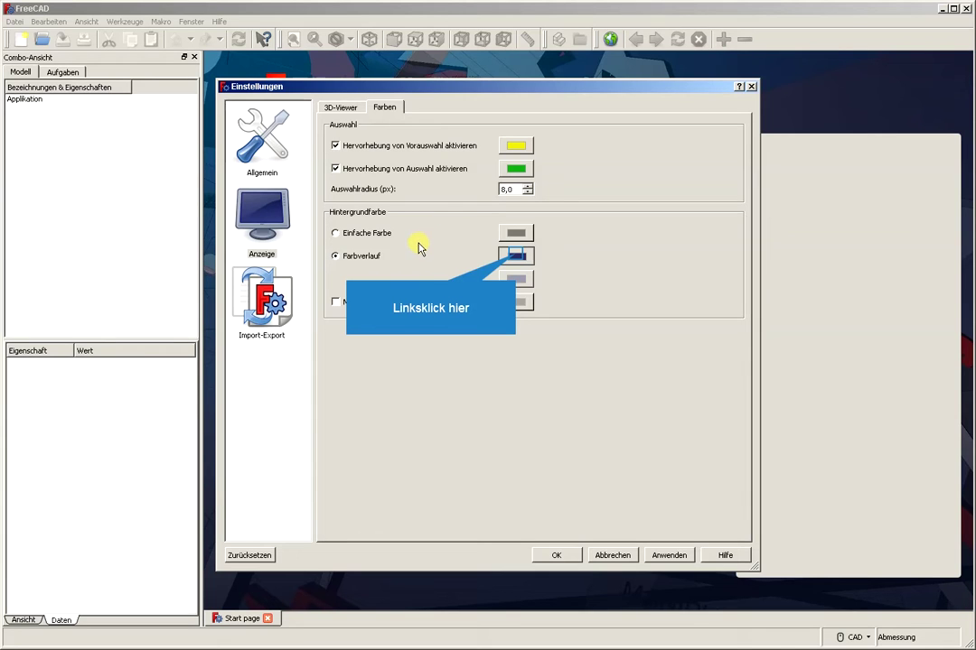
- Change the first Farbverlauf background colour to a light grey-blue (RGB 128/157/168)
left_click(516, 257)
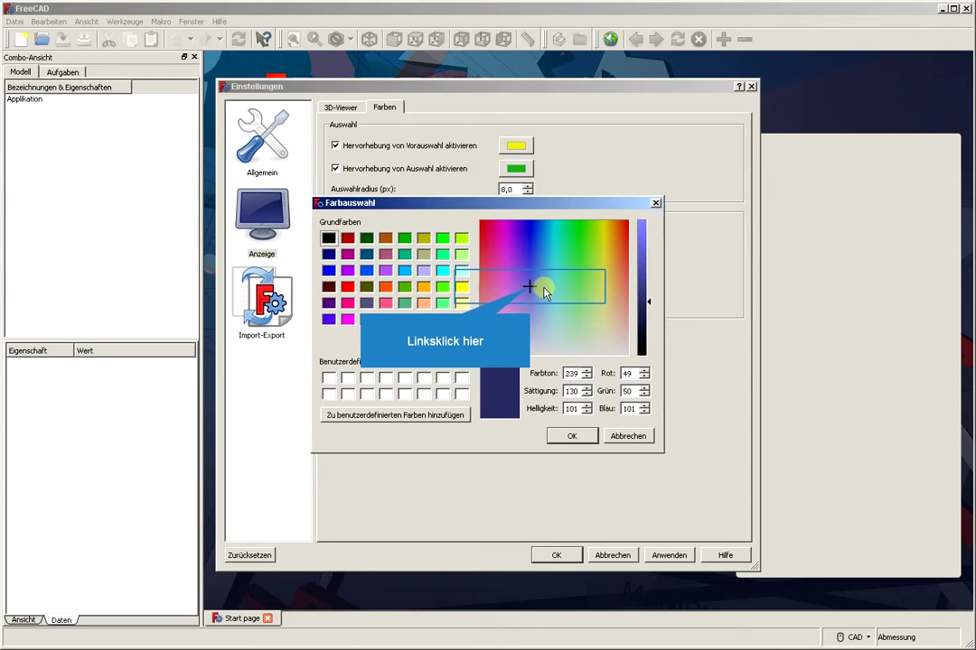
mouse_move(531, 289)
left_mouse_down()
mouse_move(545, 293)
mouse_move(527, 329)
mouse_move(547, 325)
left_mouse_up()
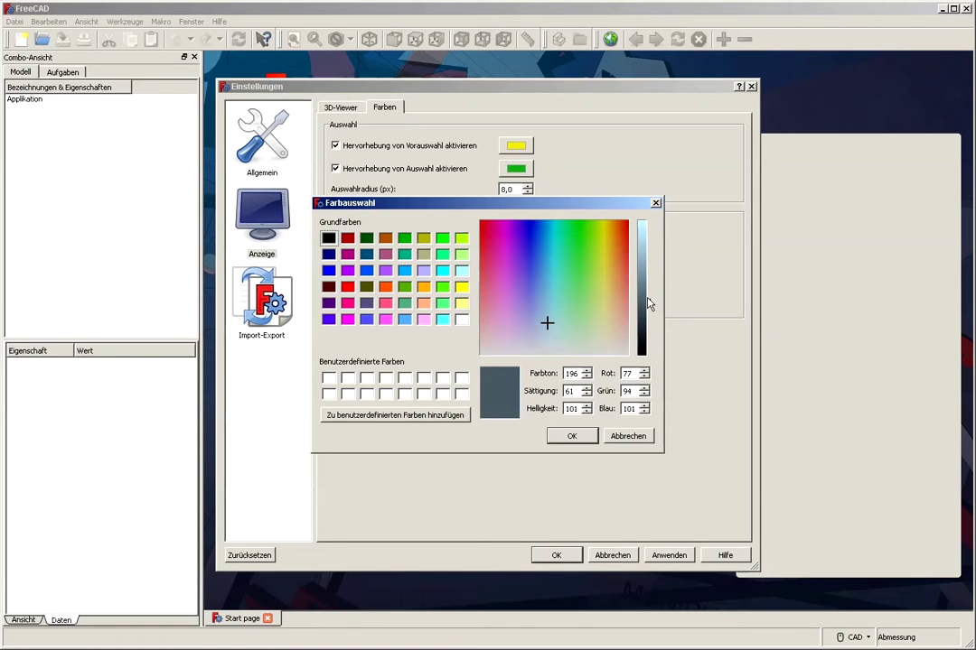
left_click_drag(648, 303, 651, 269)
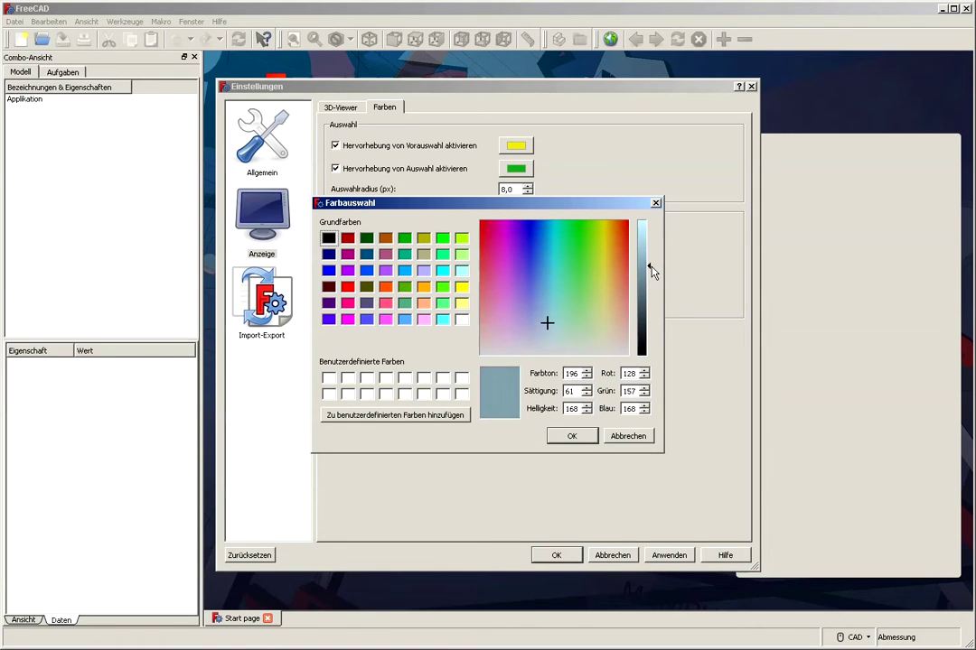
left_click(563, 438)
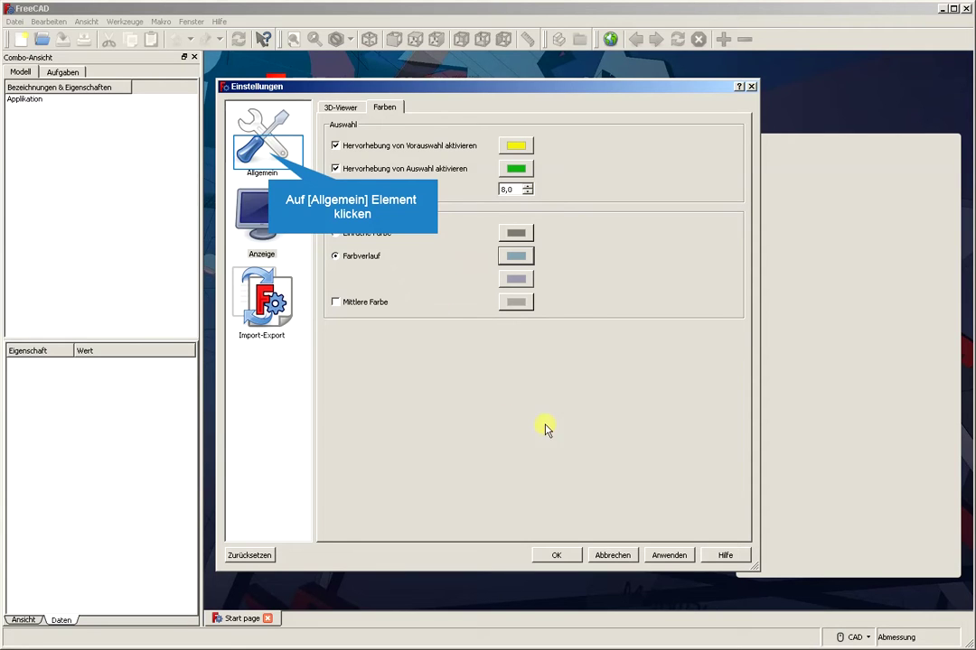
- Raise the recent-files count and check the 15-minute auto-recovery interval on the Dokument tab
left_click(269, 158)
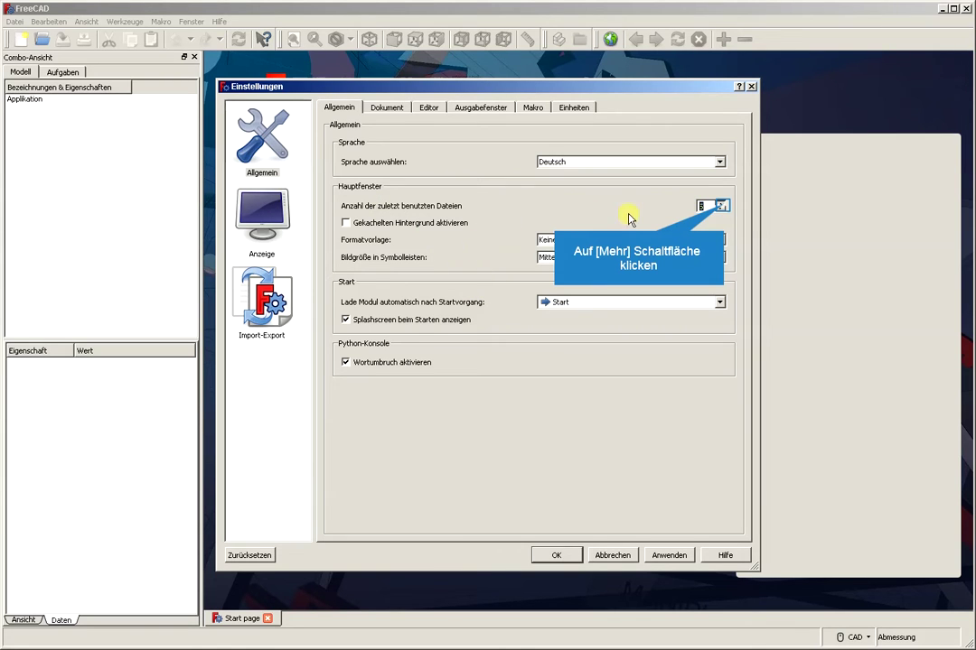
left_click(724, 208)
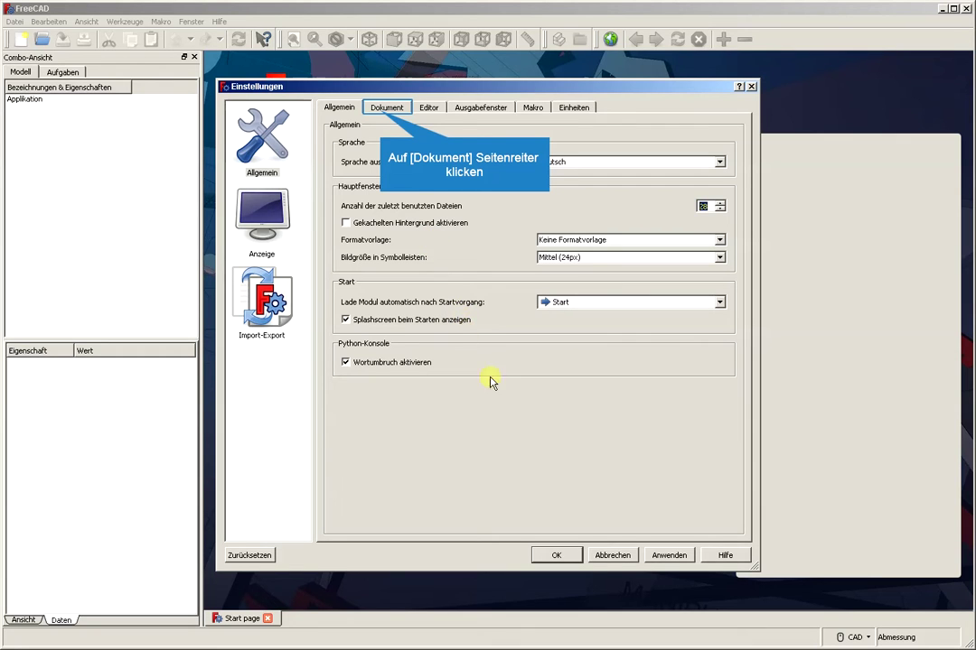
left_click(383, 110)
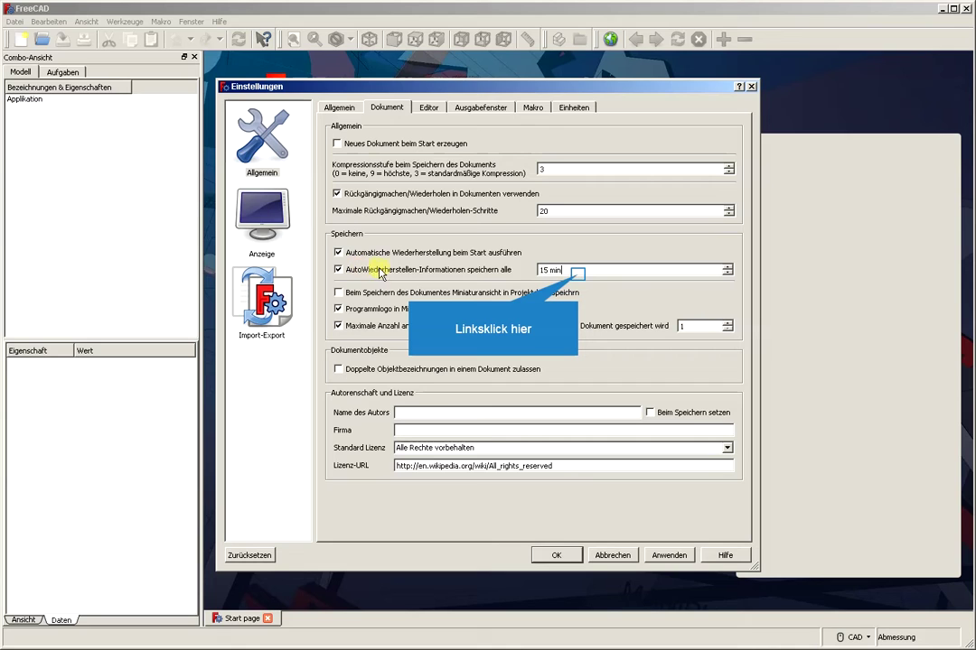
left_click(577, 276)
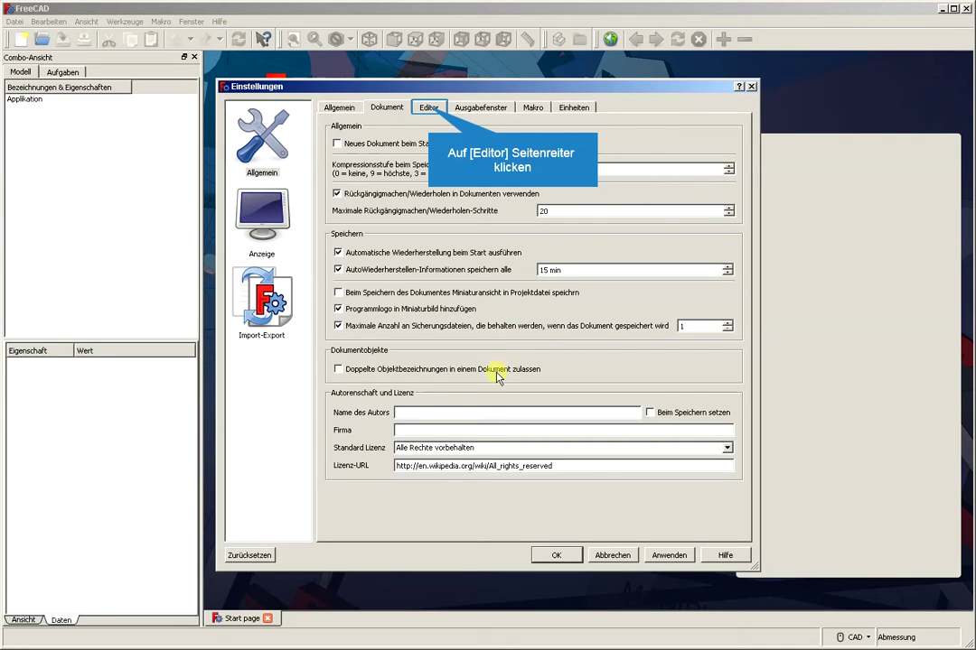
- Enable Protokoll-Meldungen in the Ausgabefenster settings and close the preferences with OK
left_click(429, 108)
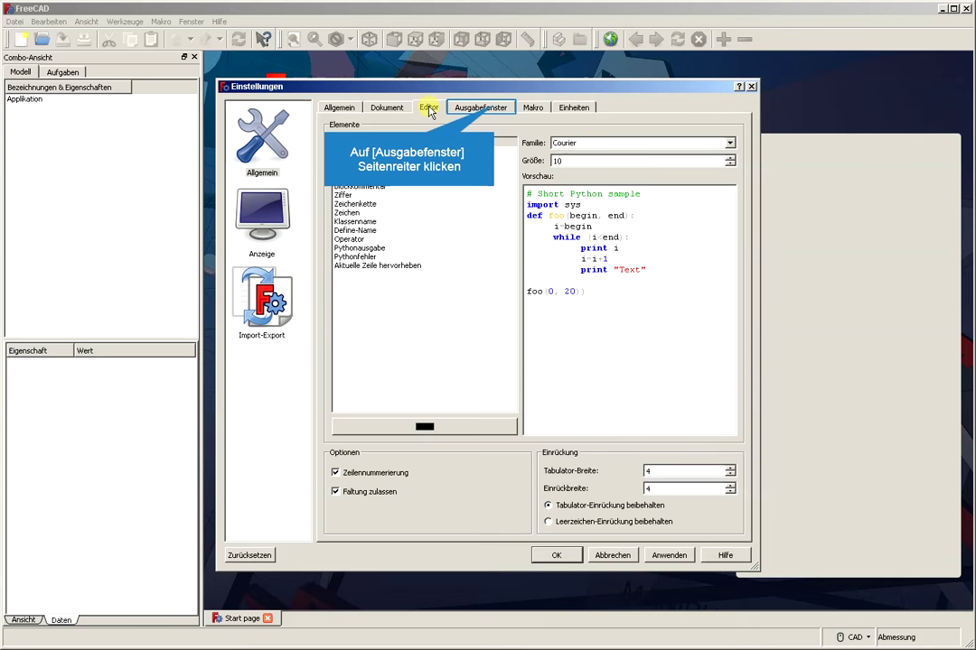
left_click(496, 110)
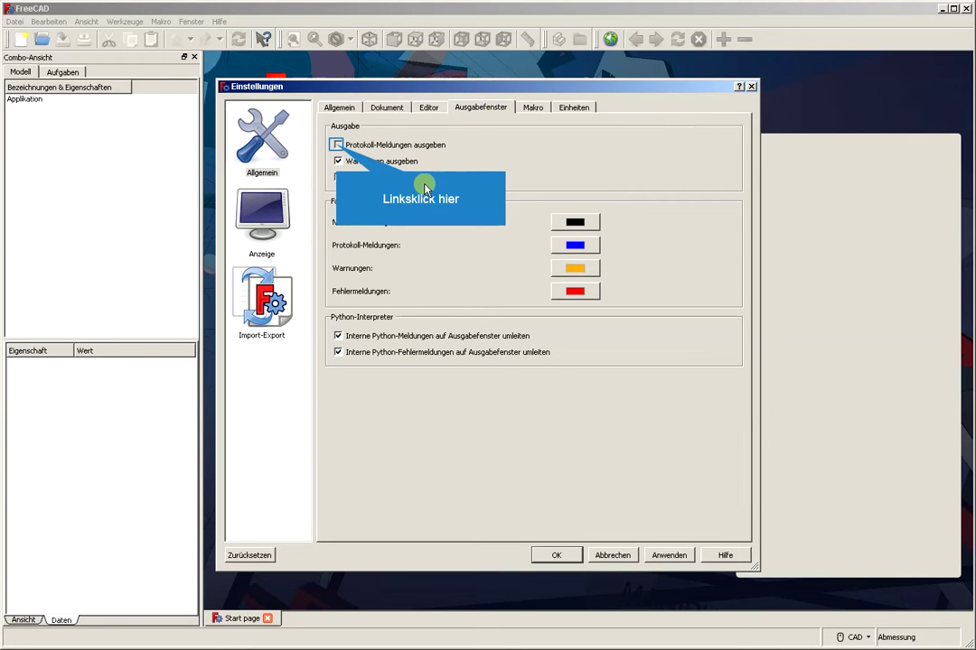
left_click(336, 145)
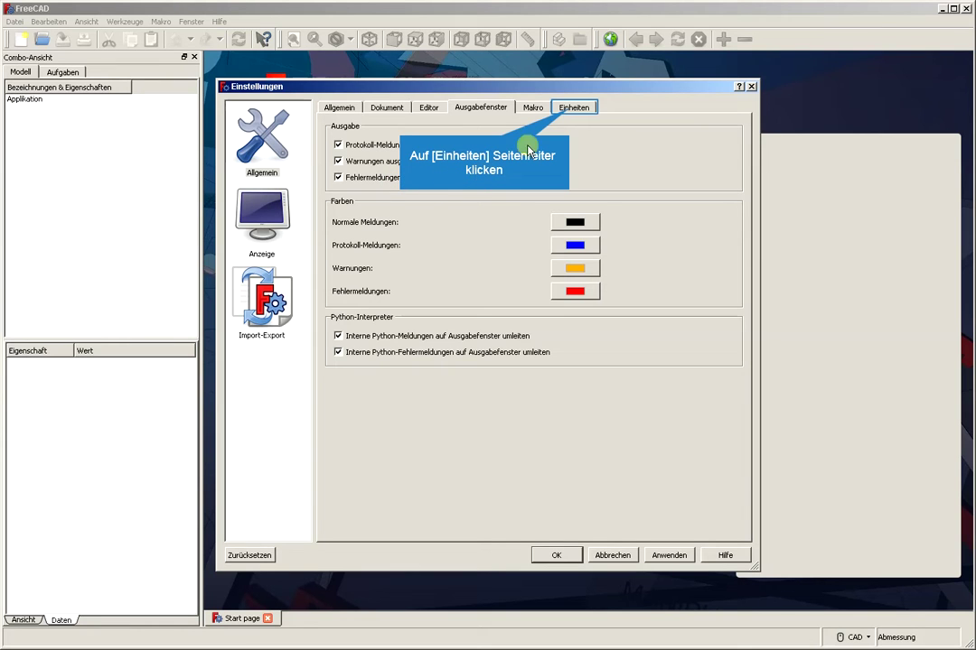
left_click(569, 120)
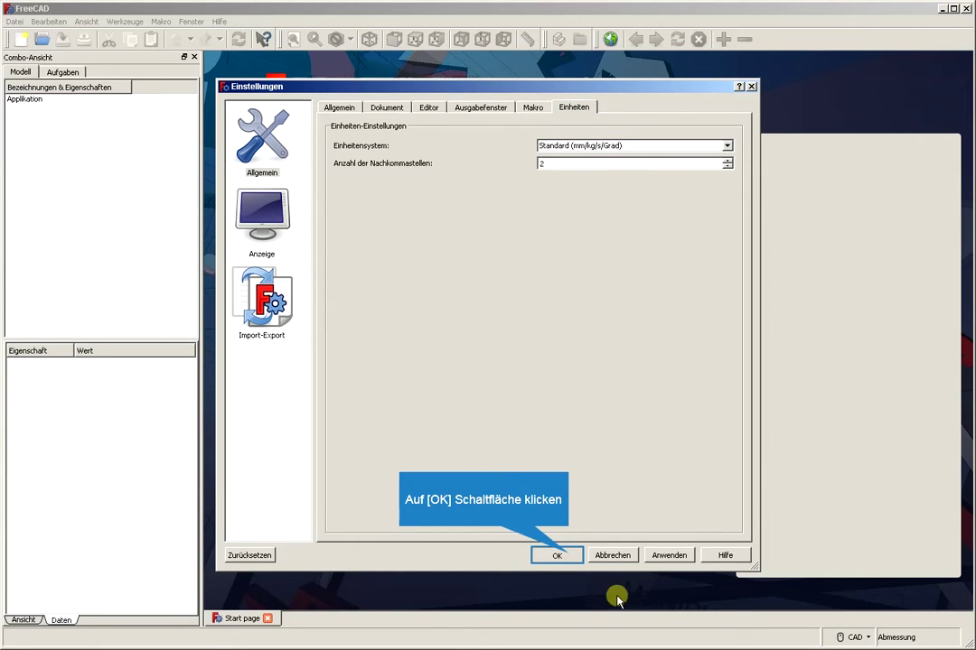
left_click(565, 555)
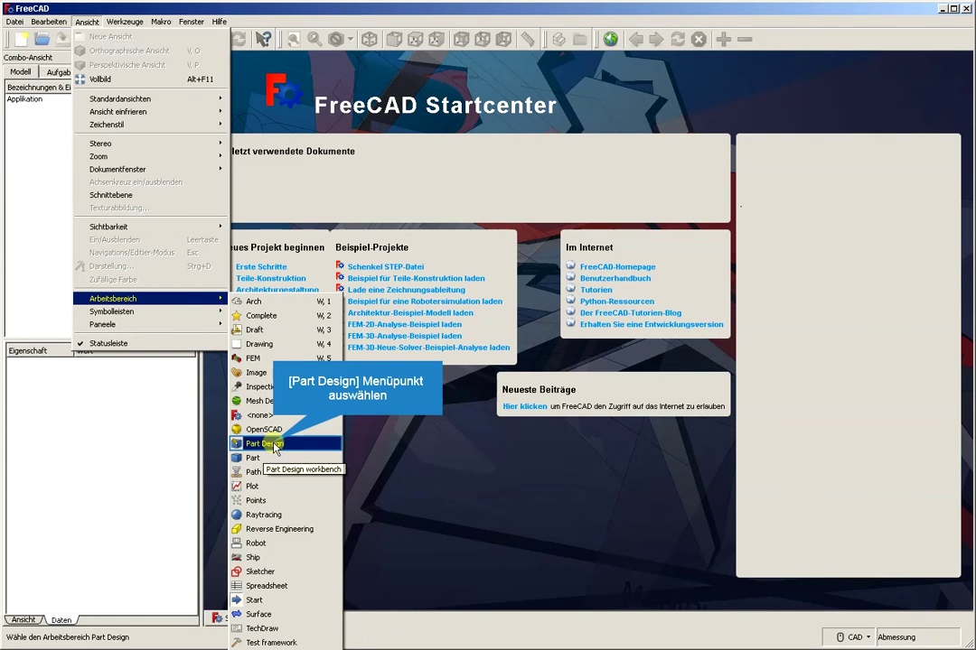
- Switch to the Part Design workbench and reopen Bearbeiten > Einstellungen
left_click(274, 445)
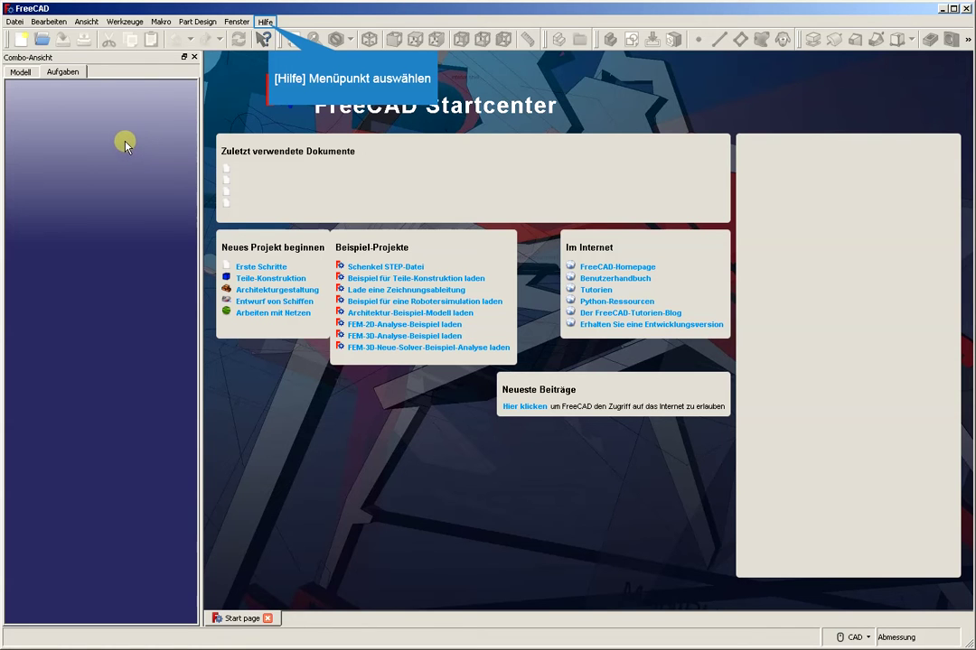
left_click(49, 21)
left_click(83, 245)
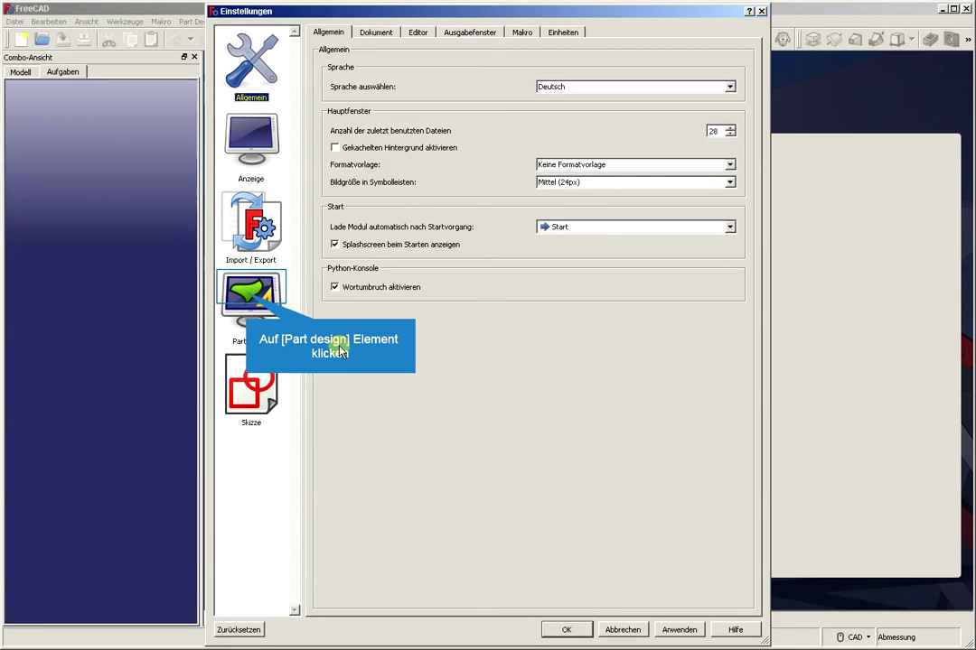
- Enable automatic check and refine after Boolean operations and refine after sketch-based operations
left_click(248, 298)
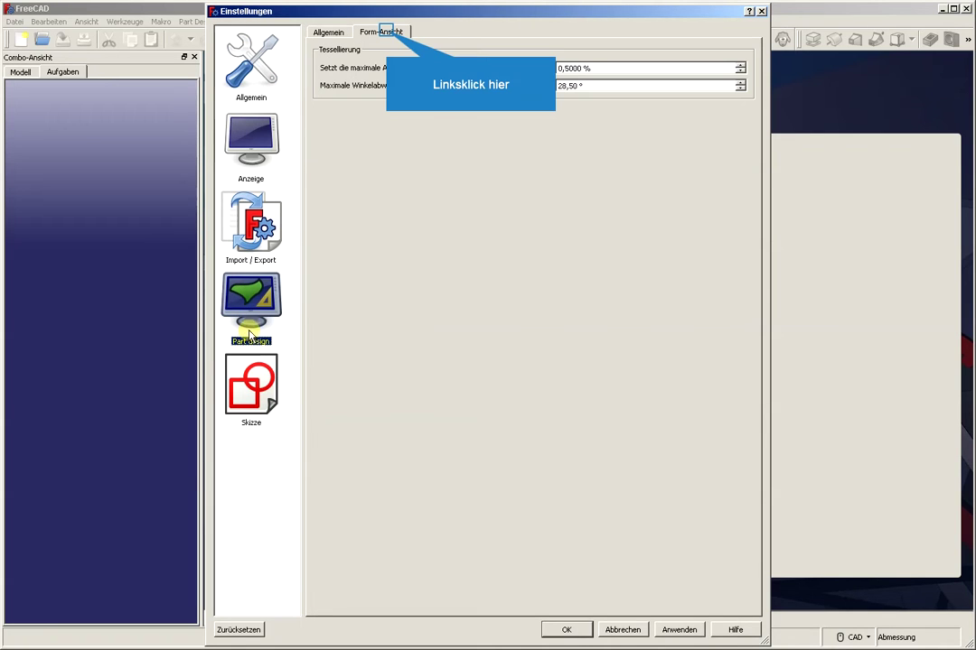
left_click(386, 32)
left_click(413, 100)
left_click(327, 30)
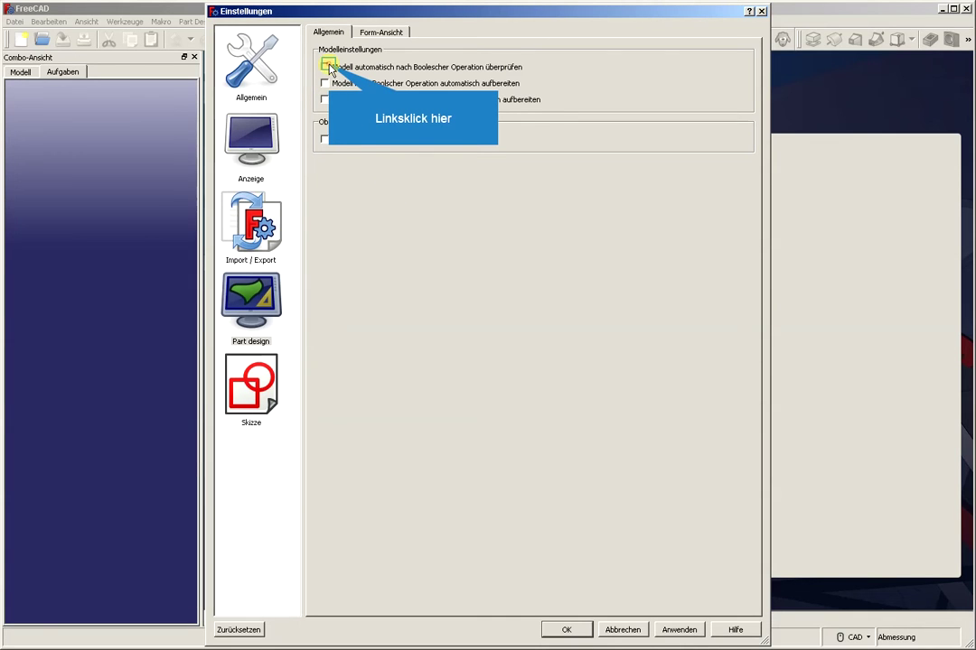
left_click(325, 66)
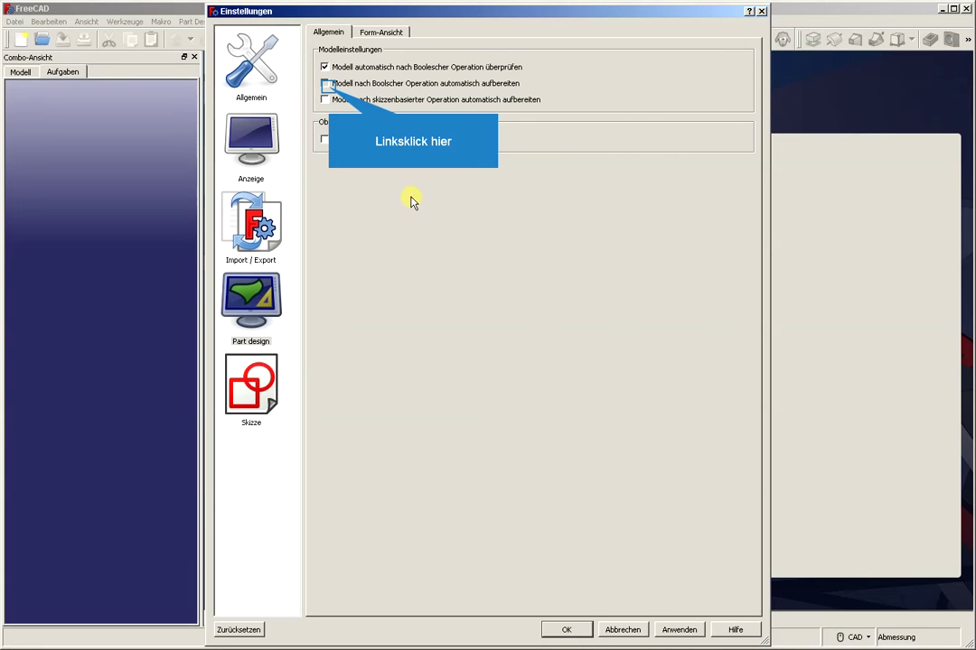
left_click(327, 85)
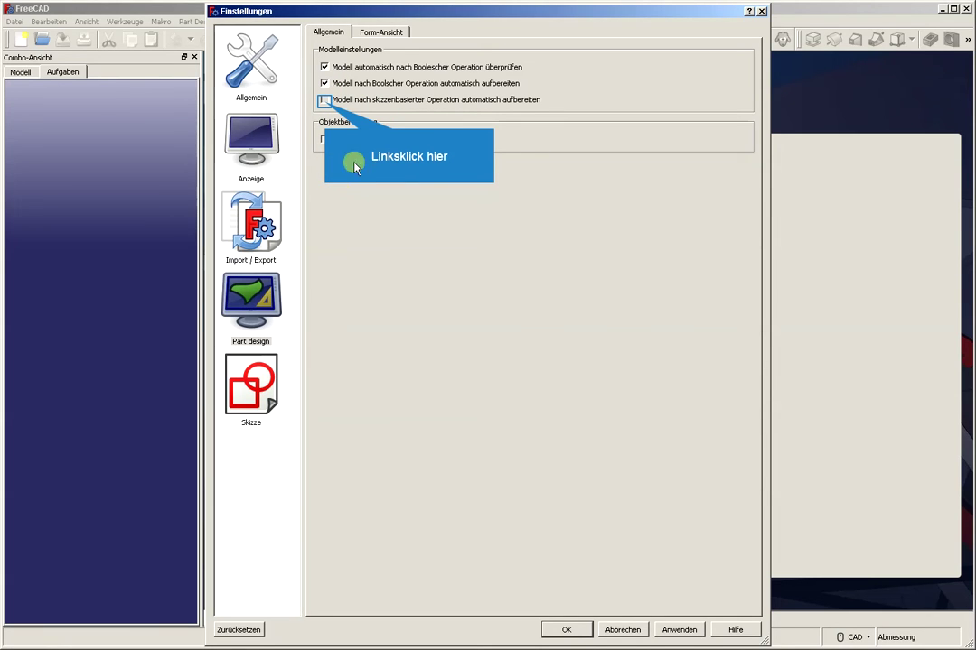
left_click(325, 101)
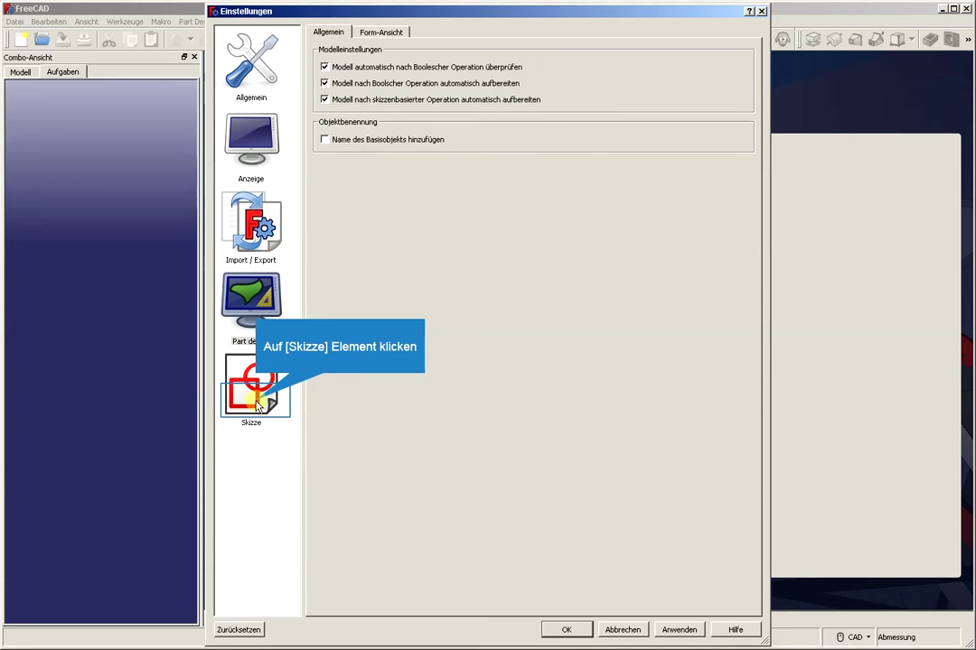
- On the Skizze page, set highlight size to 13 px, hide the grid, keep extended solver controls off
left_click(256, 406)
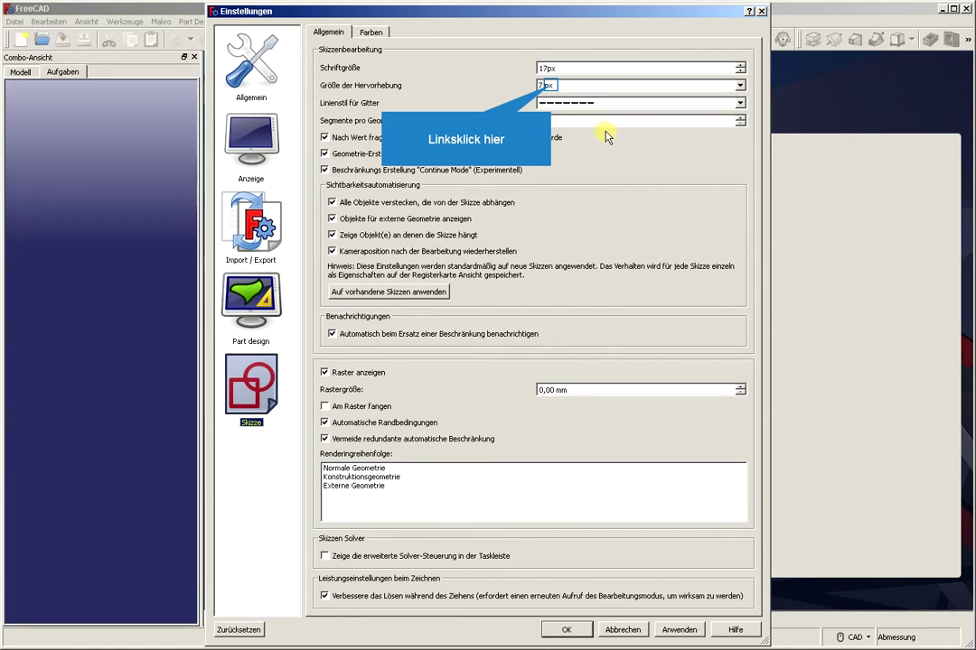
left_click(552, 86)
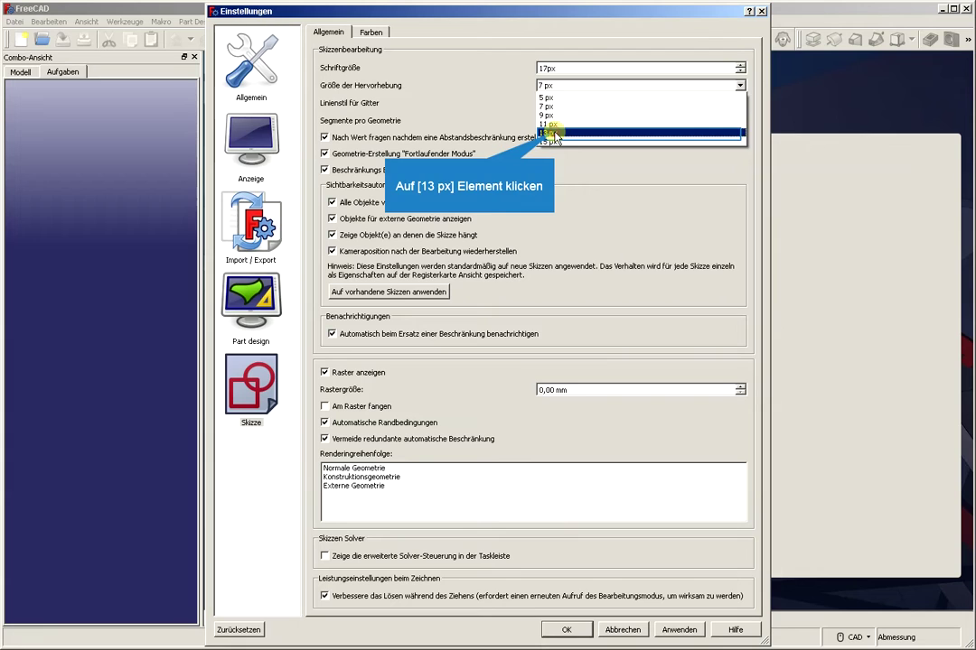
left_click(554, 136)
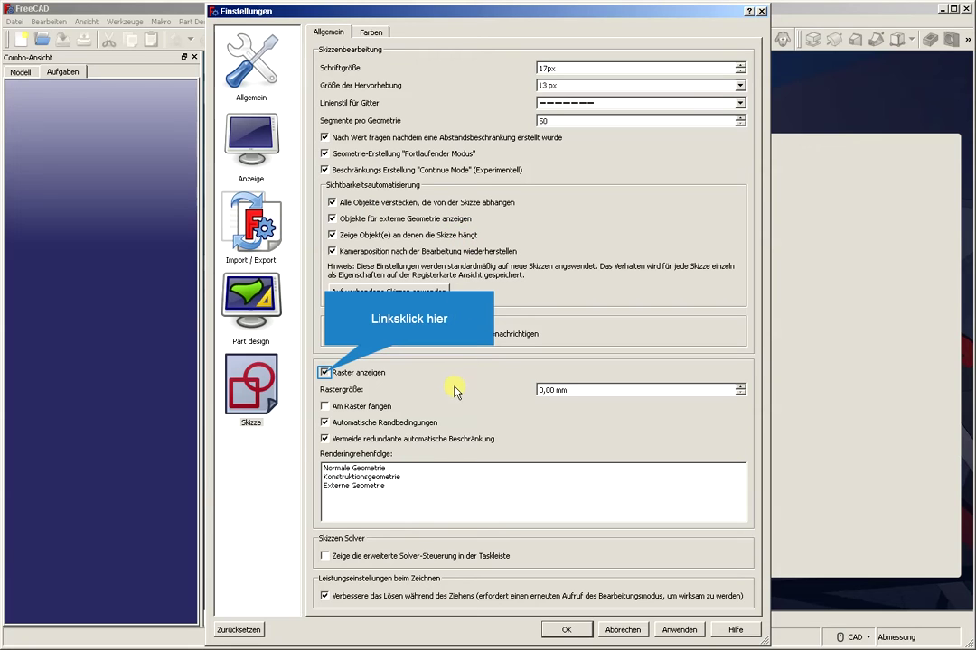
left_click(326, 375)
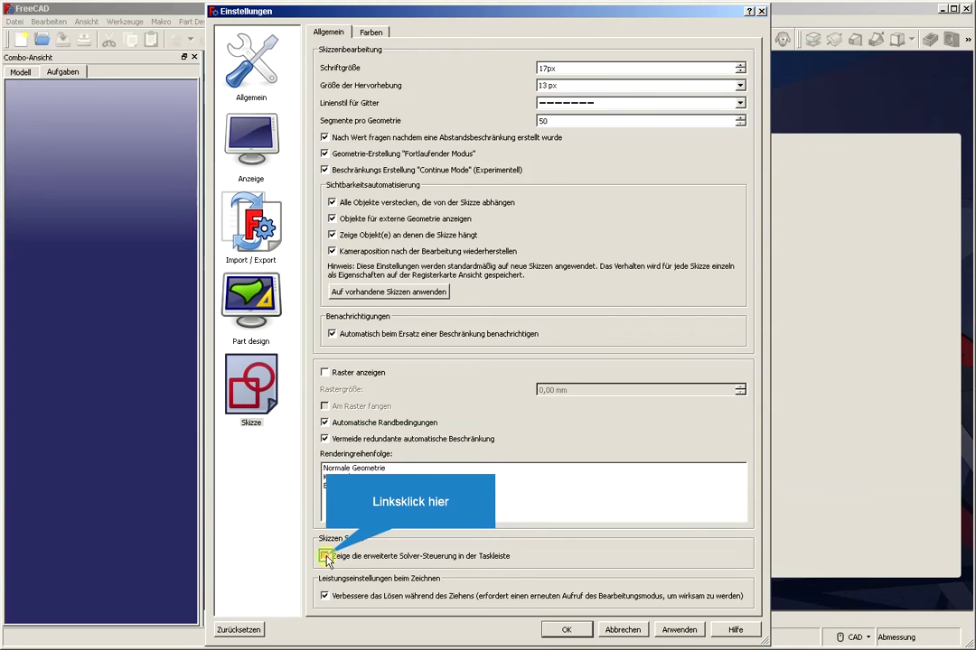
left_click(325, 556)
left_click(324, 556)
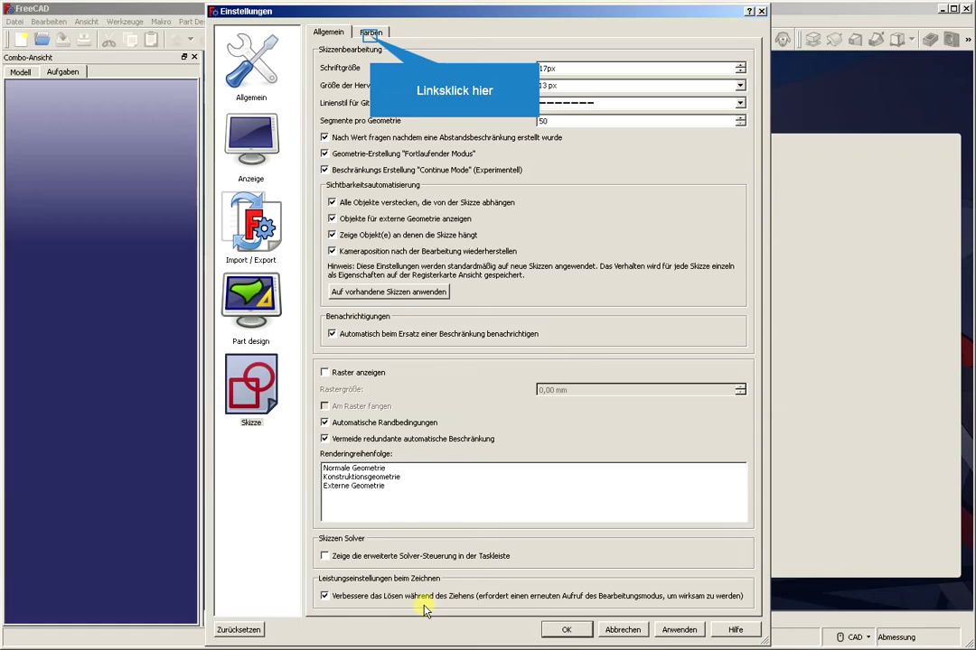
- Set the sketch Standard-Kantenfarbe to black
left_click(370, 33)
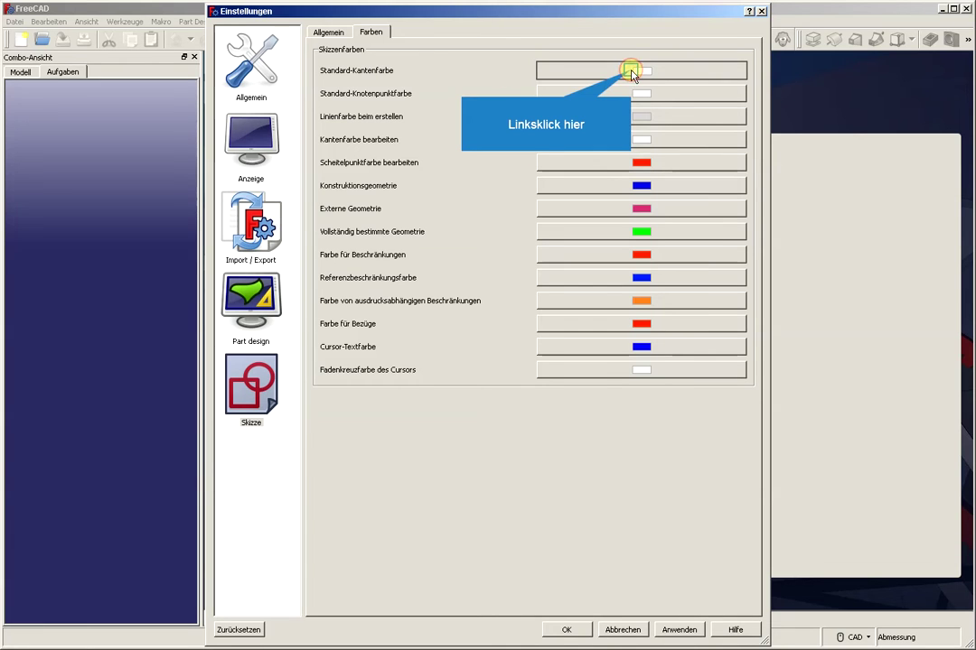
left_click(632, 71)
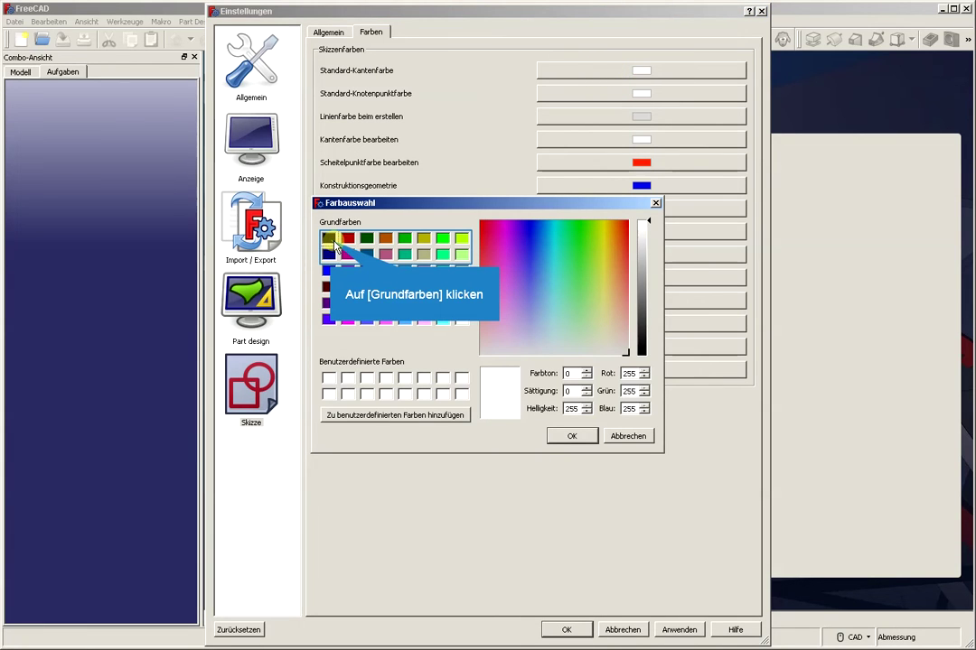
left_click(331, 242)
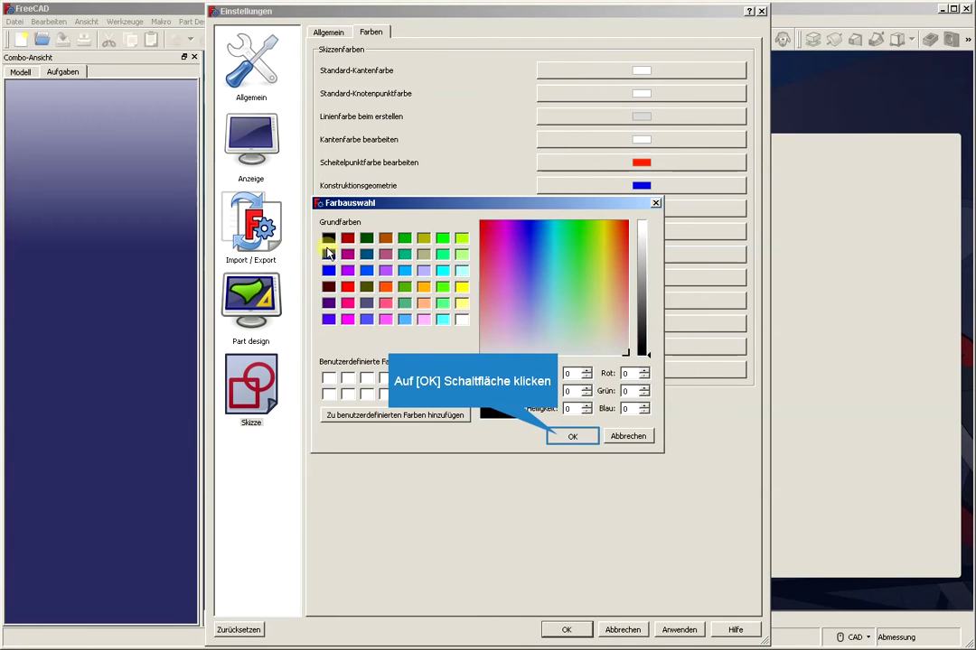
left_click(559, 439)
- Set the sketch Standard-Knotenpunktfarbe to black as well
left_click(584, 91)
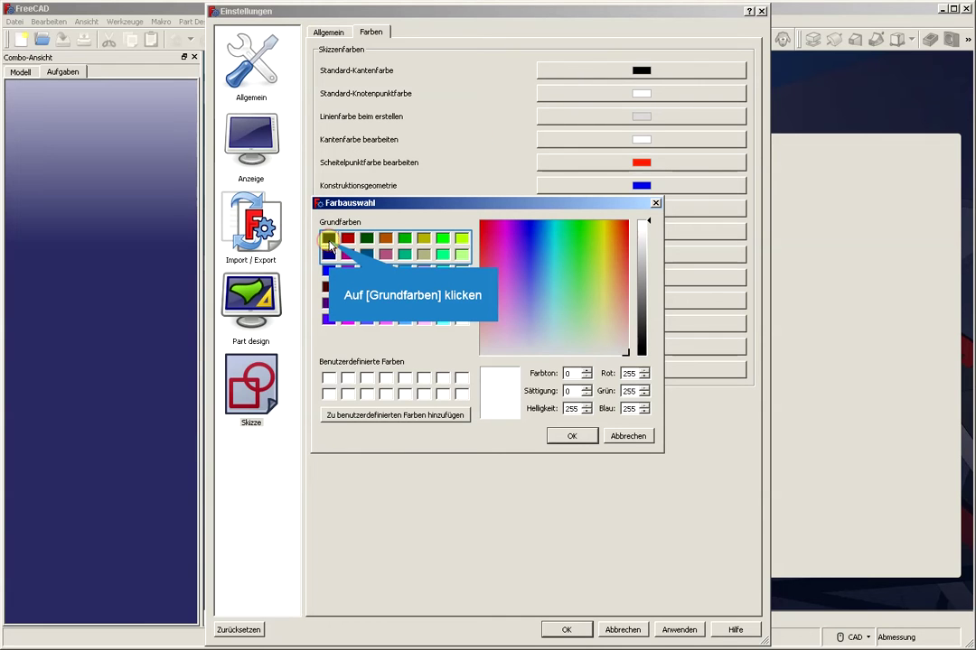
left_click(329, 241)
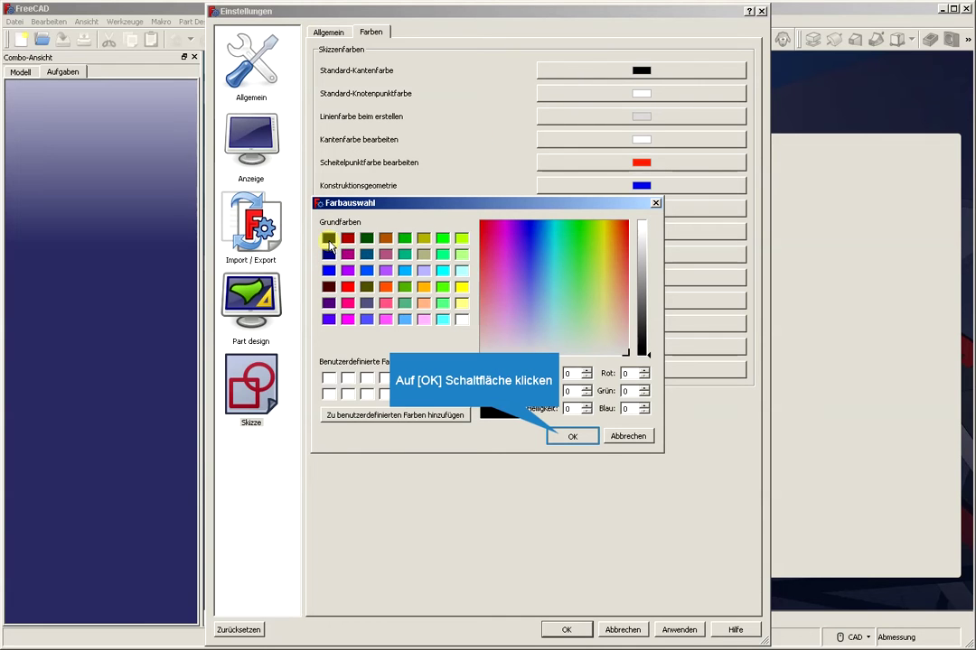
left_click(563, 438)
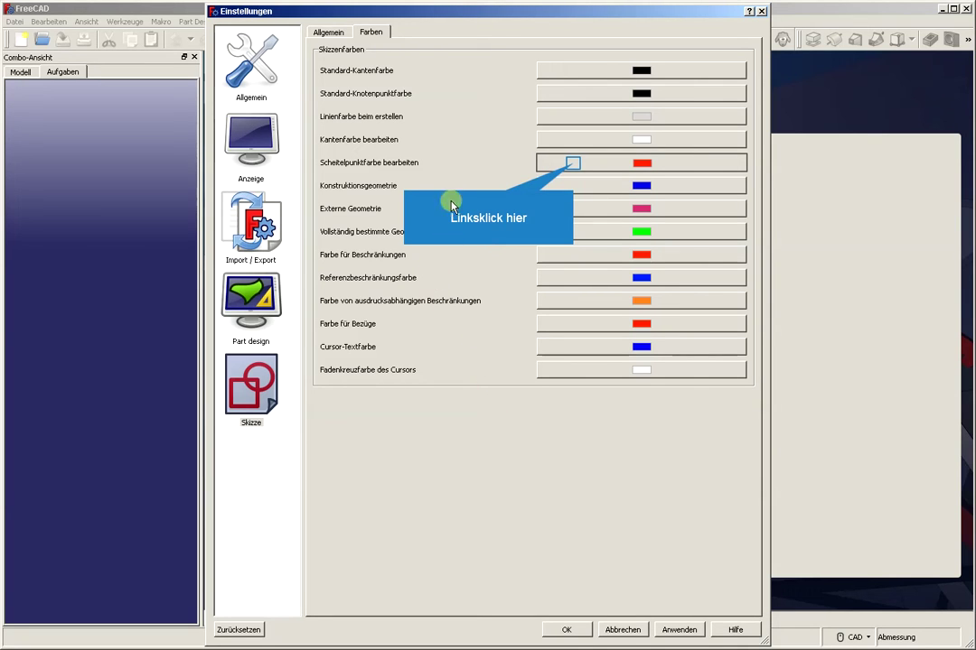
- Darken the red used for edited vertices
left_click(574, 167)
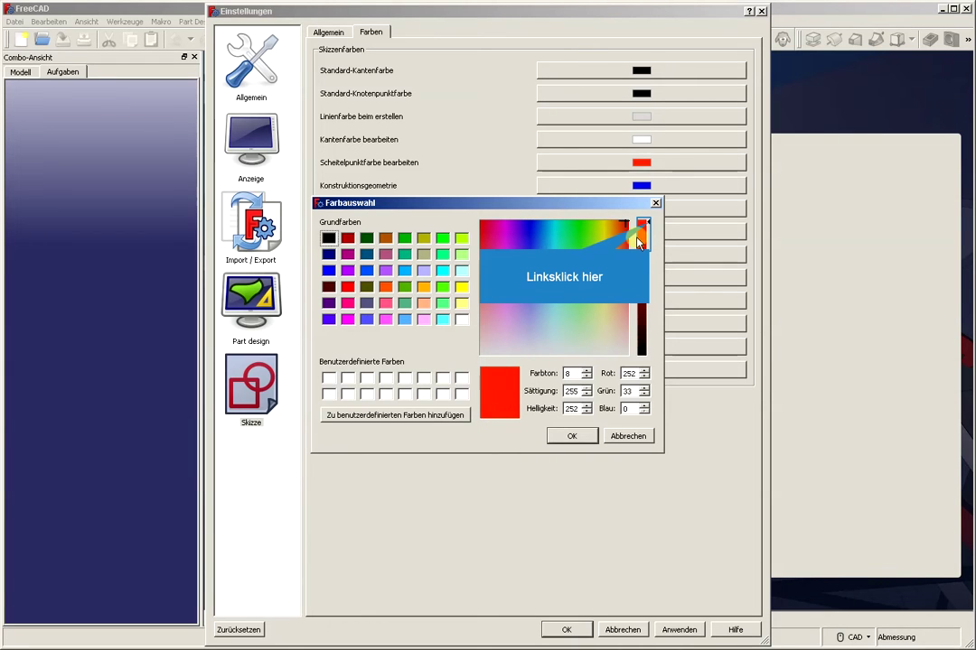
mouse_move(648, 228)
left_mouse_down()
mouse_move(645, 274)
mouse_move(647, 252)
left_mouse_up()
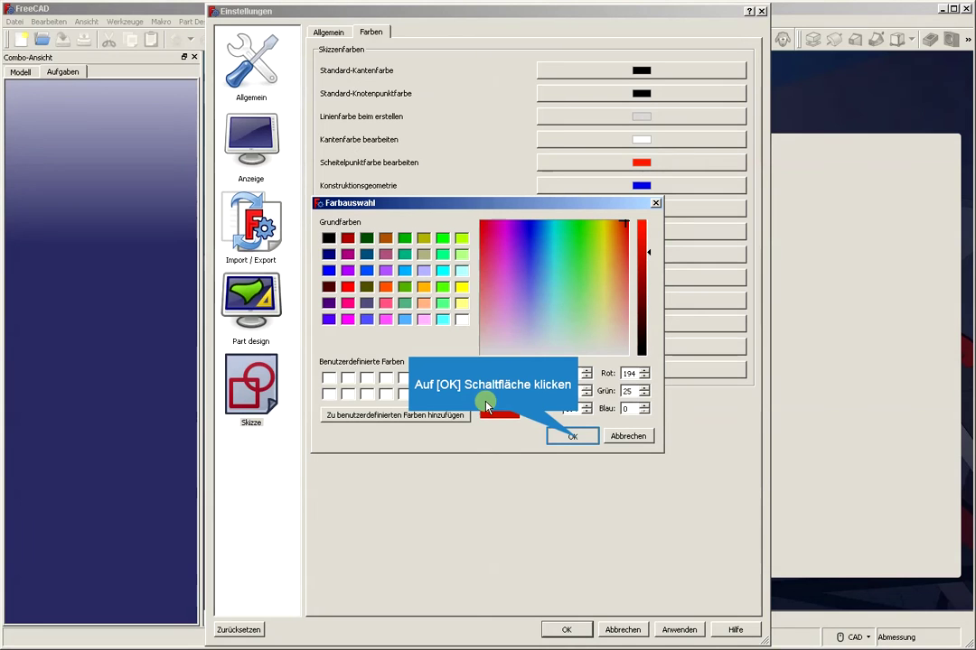
left_click(577, 438)
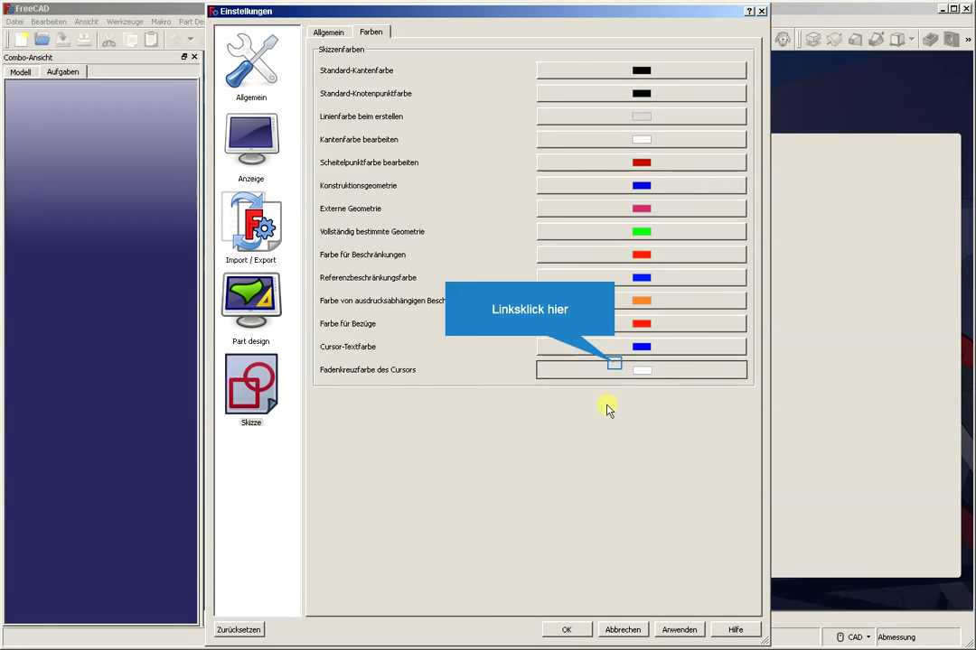
- Set the cursor crosshair colour to magenta (RGB 255/0/255)
left_click(615, 368)
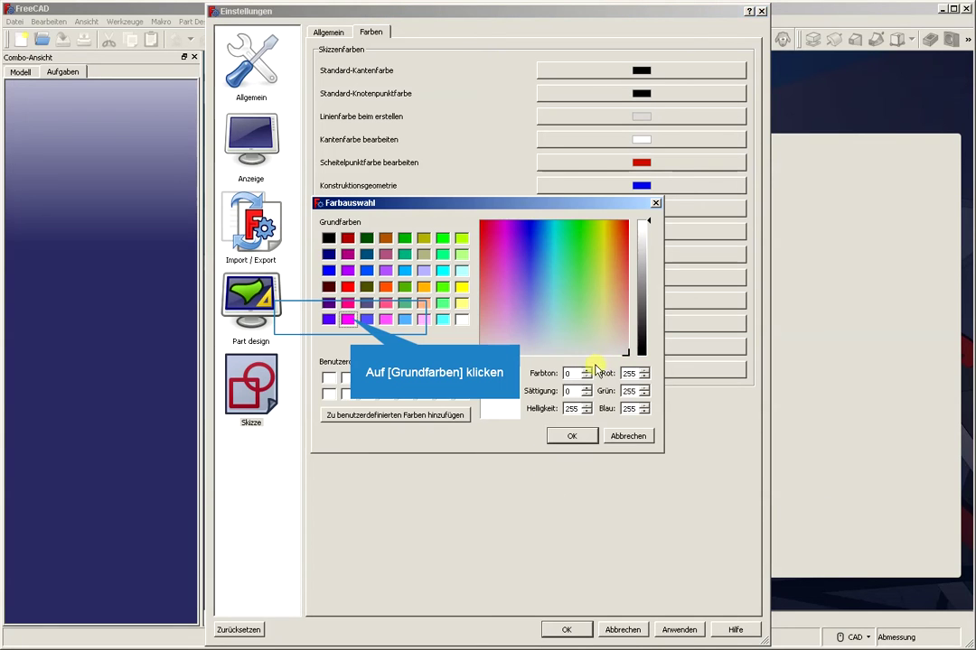
left_click(351, 321)
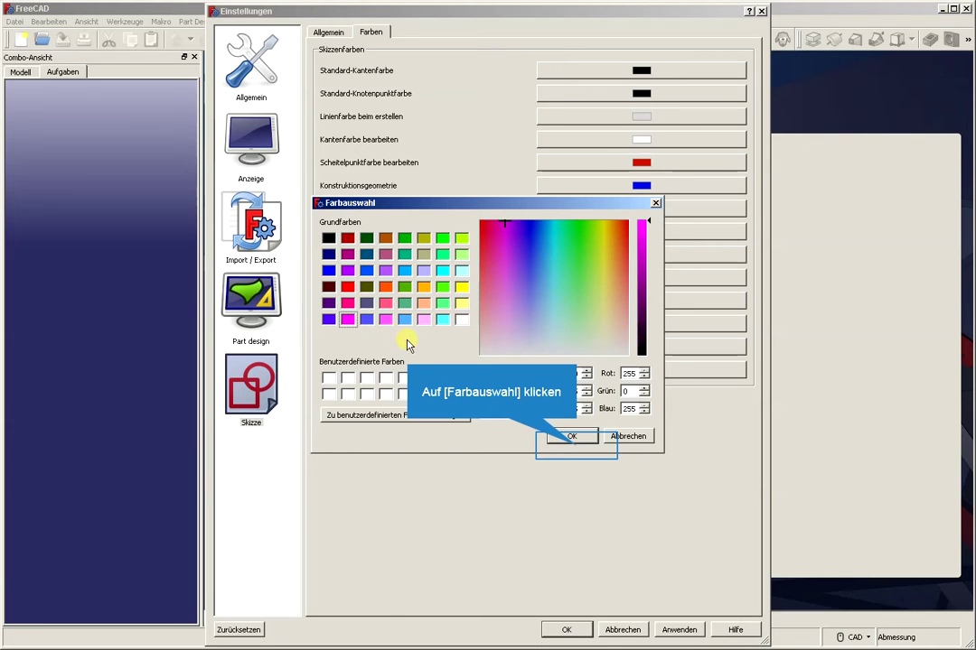
left_click(574, 439)
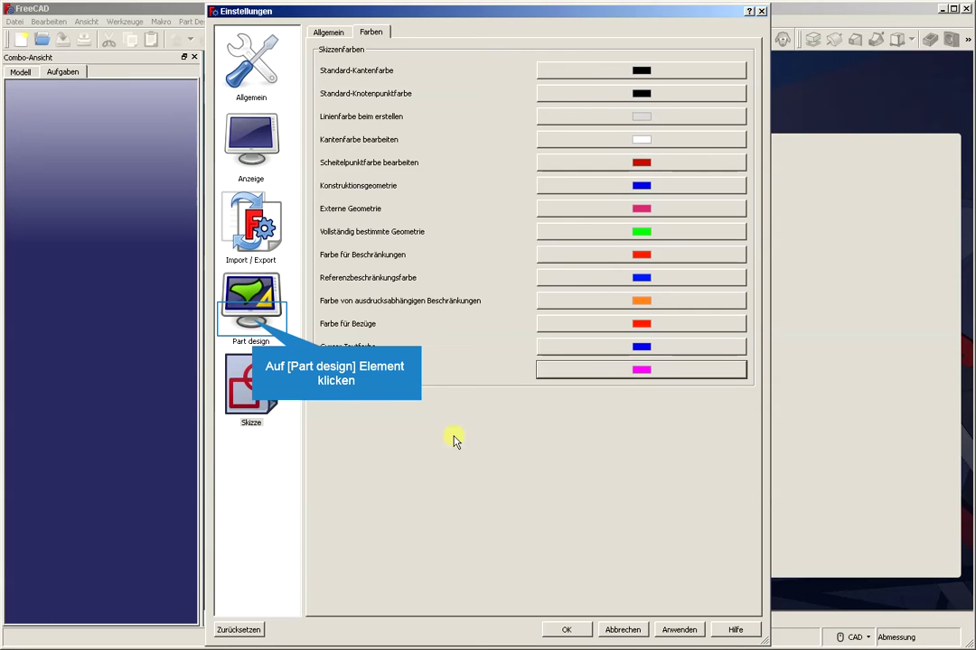
- Apply and close the Part Design preferences, then create a new empty document
left_click(254, 325)
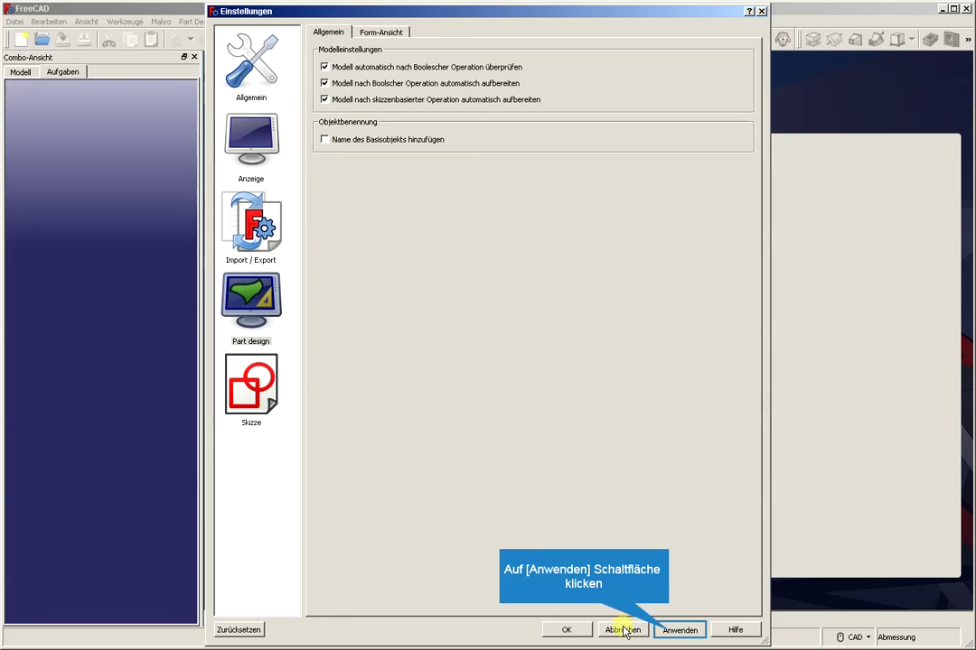
left_click(669, 633)
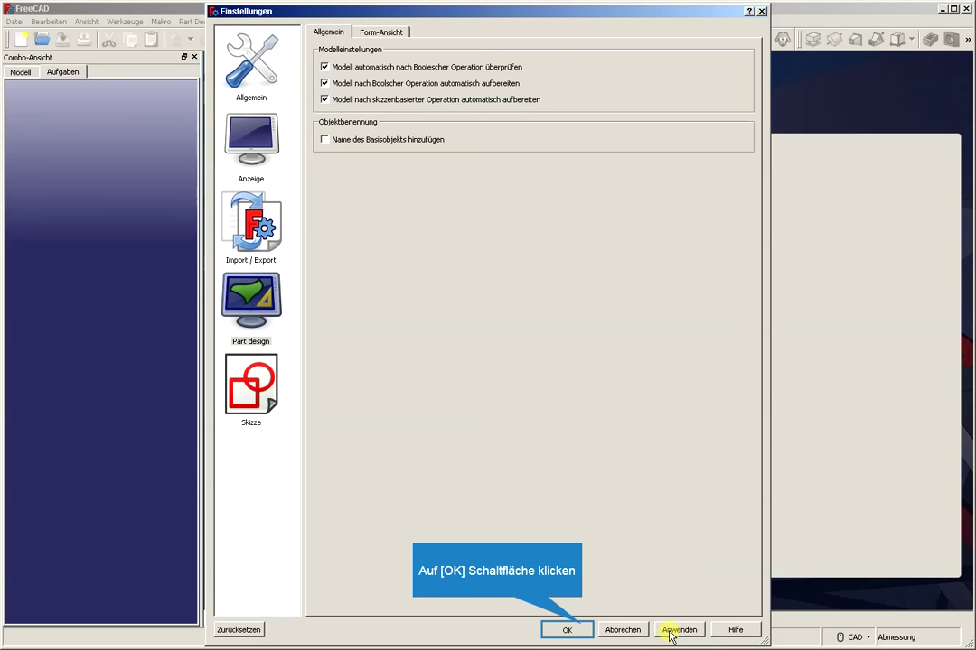
left_click(572, 626)
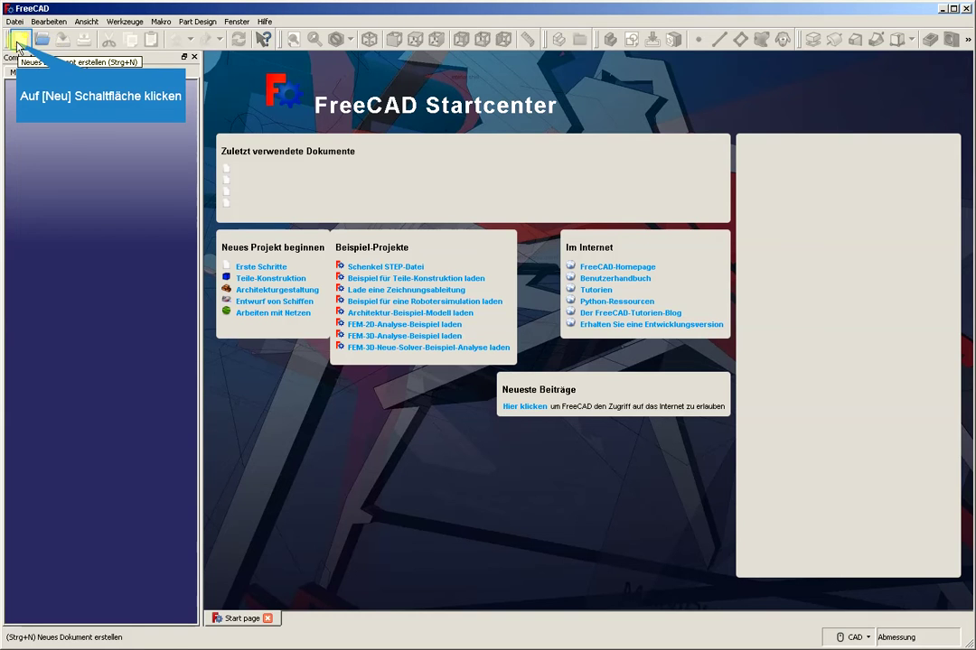
left_click(18, 40)
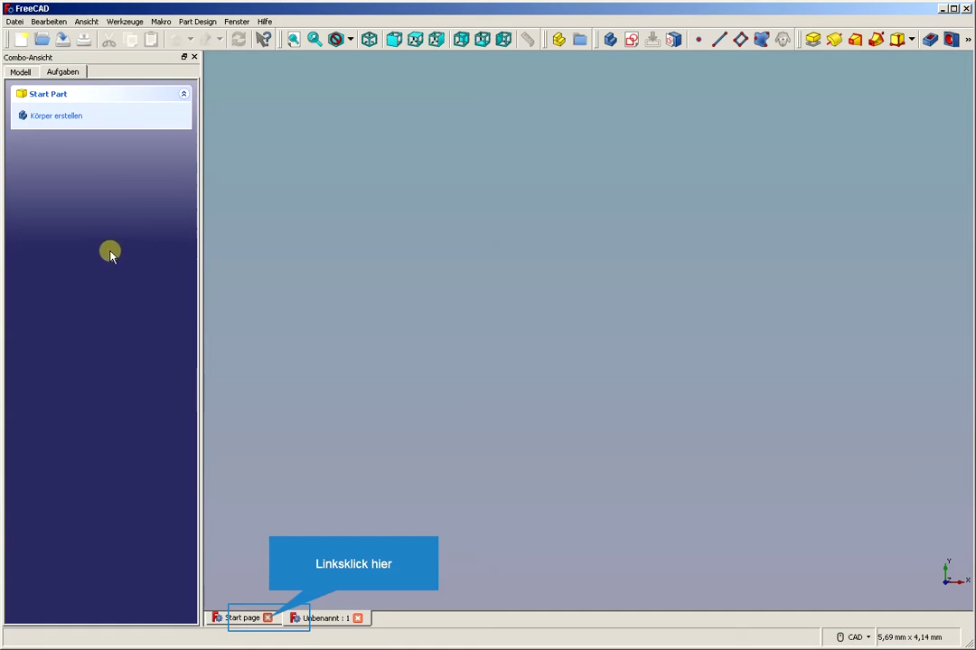
- Close the Start page and switch the navigation style from CAD to Gesture
left_click(268, 619)
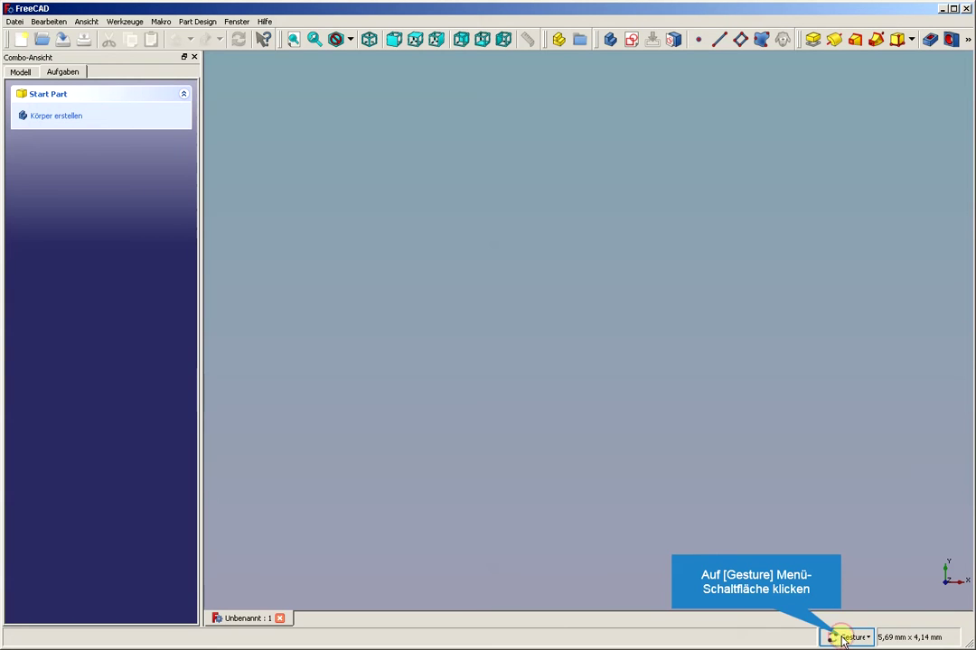
left_click(843, 640)
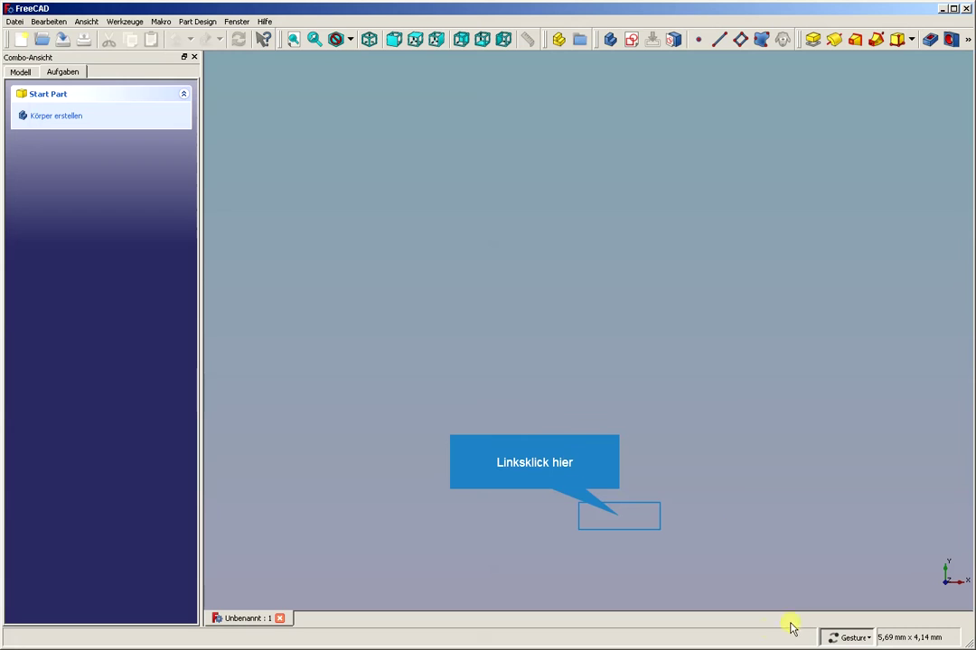
left_click(620, 518)
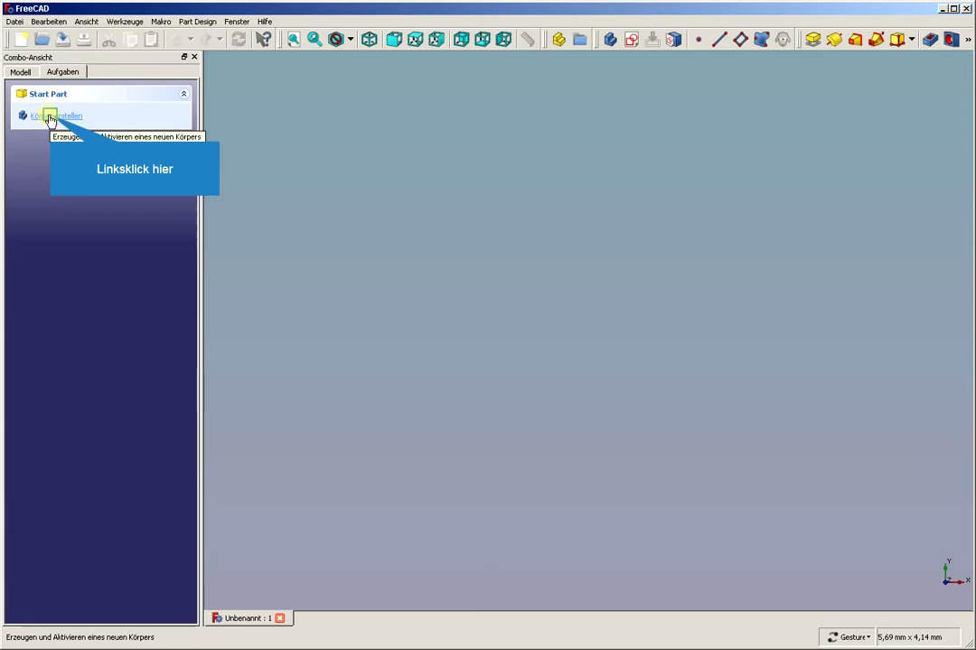
- Create a new body in the Unbenannt document and view the additive primitive shapes list
left_click(51, 119)
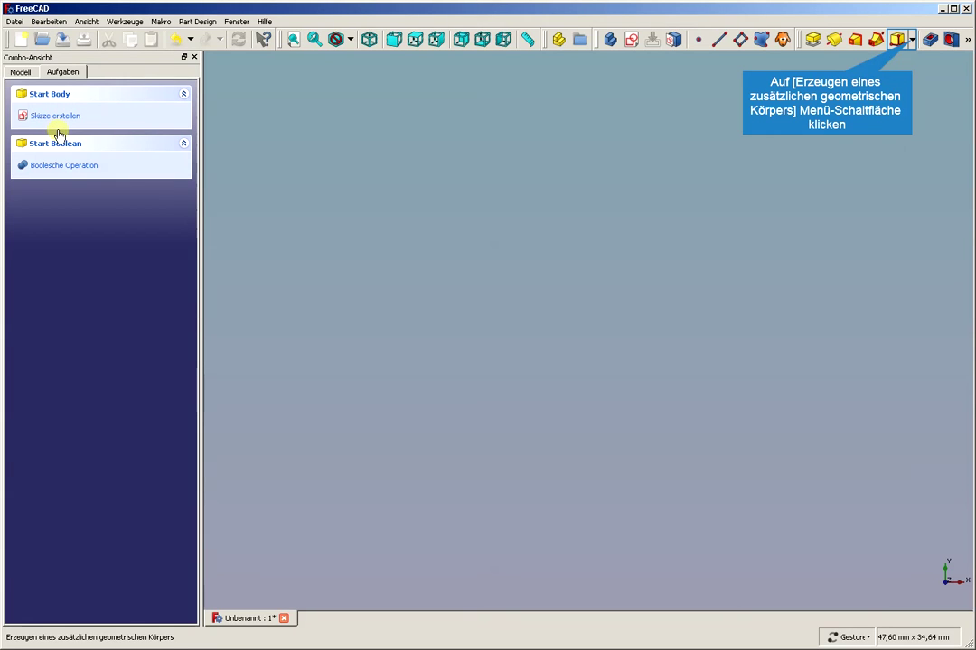
left_click(911, 43)
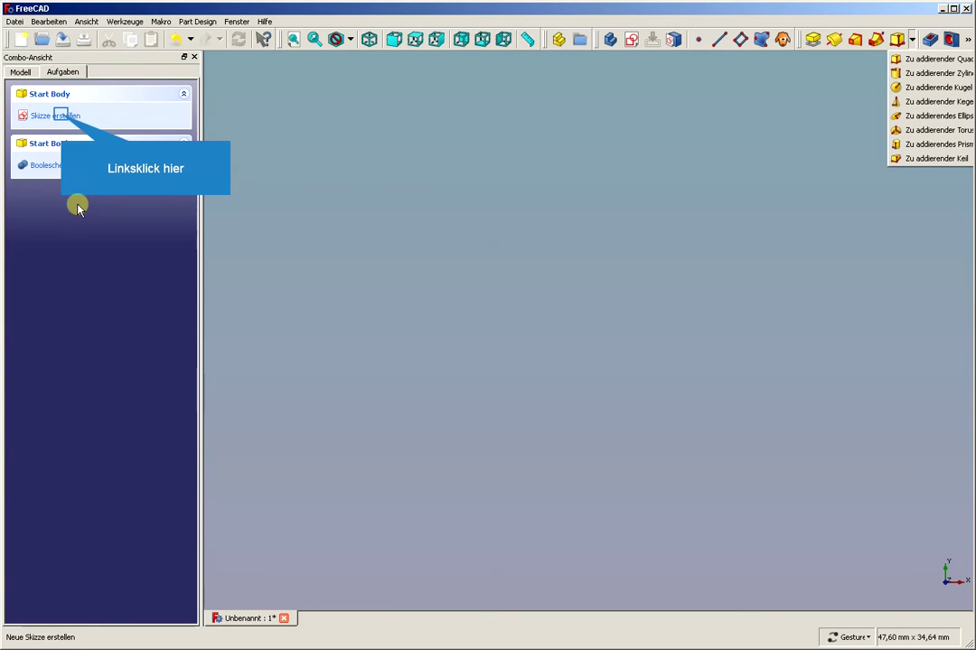
- Start a new sketch, preview XZ_Plane and YZ_Plane, then pick XY_Plane
left_click(62, 117)
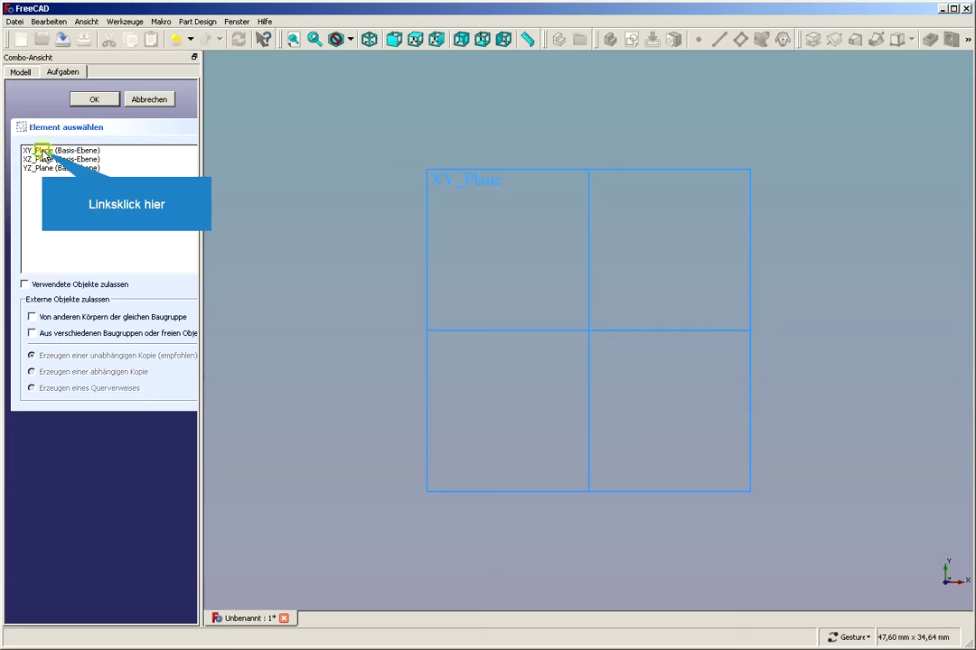
left_click(43, 156)
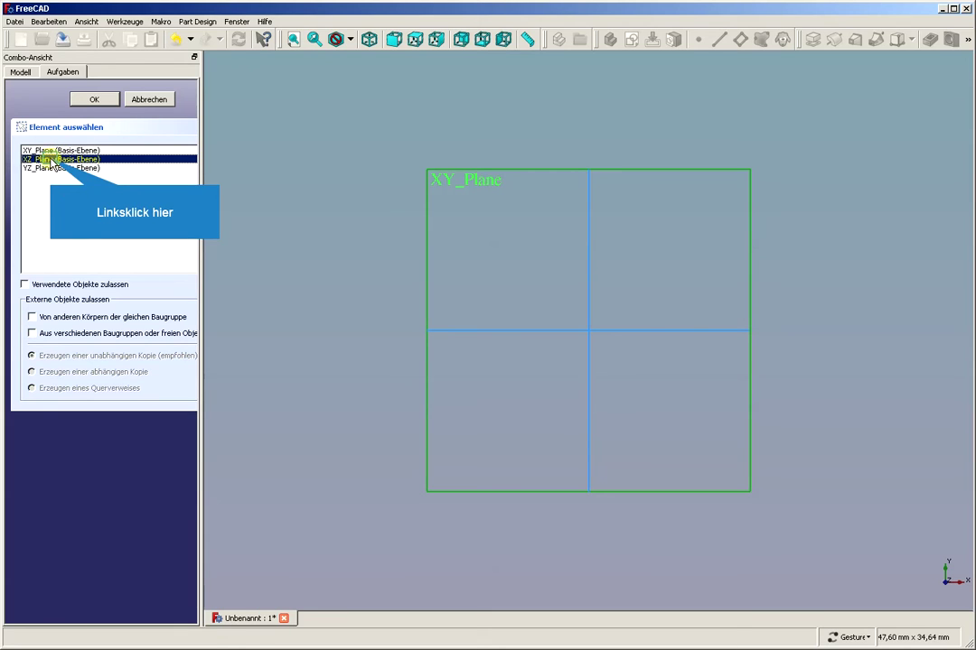
left_click(52, 160)
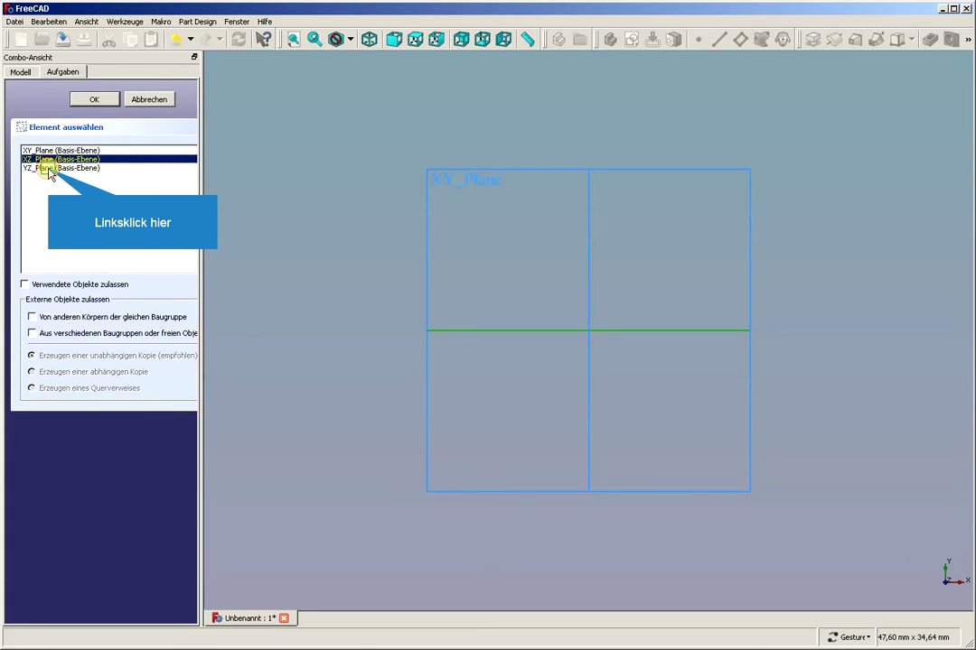
left_click(47, 150)
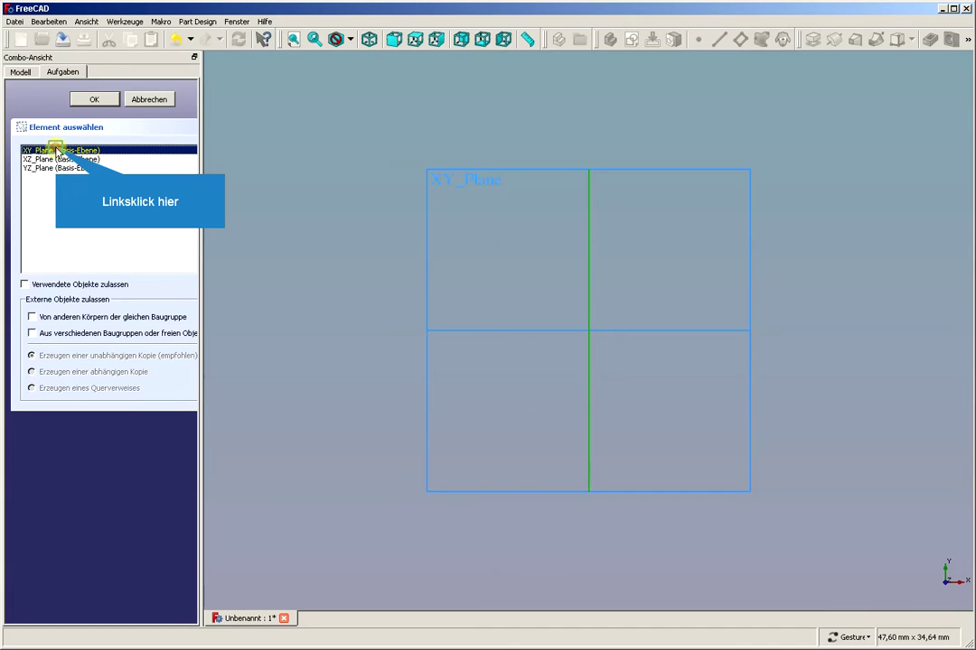
left_click(55, 149)
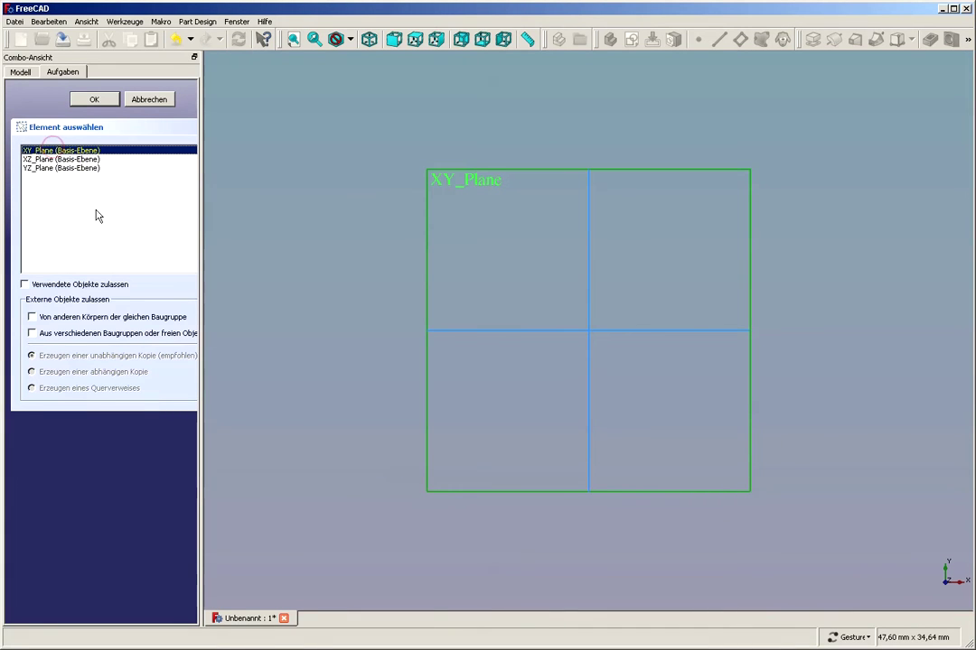
- Open the empty XY sketch and move the geometry, constraint and sketcher toolbars into a second row
left_click(93, 100)
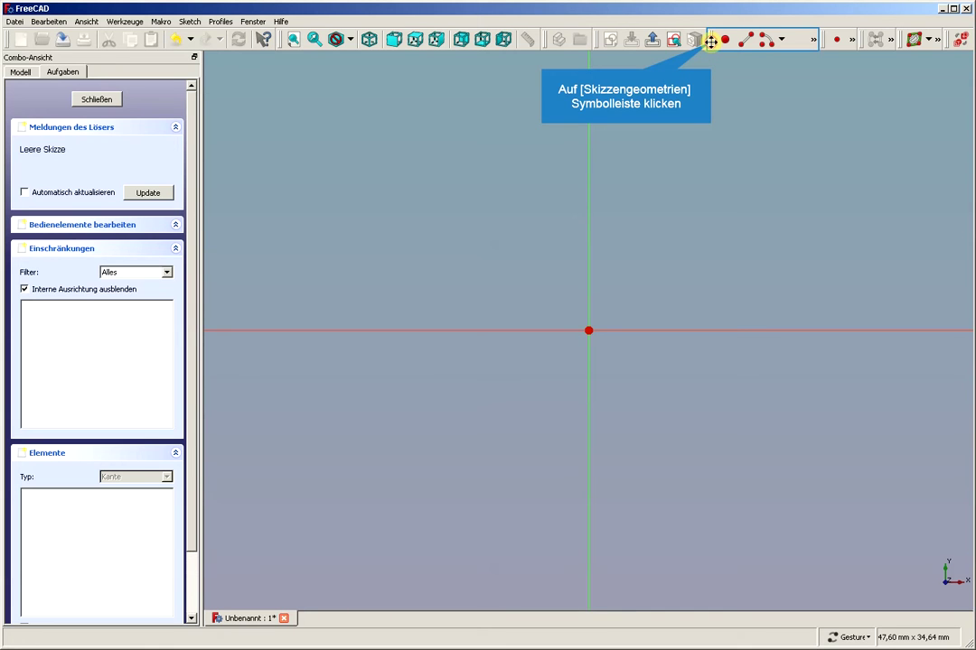
mouse_move(711, 45)
left_mouse_down()
mouse_move(140, 72)
mouse_move(18, 70)
mouse_move(7, 56)
left_mouse_up()
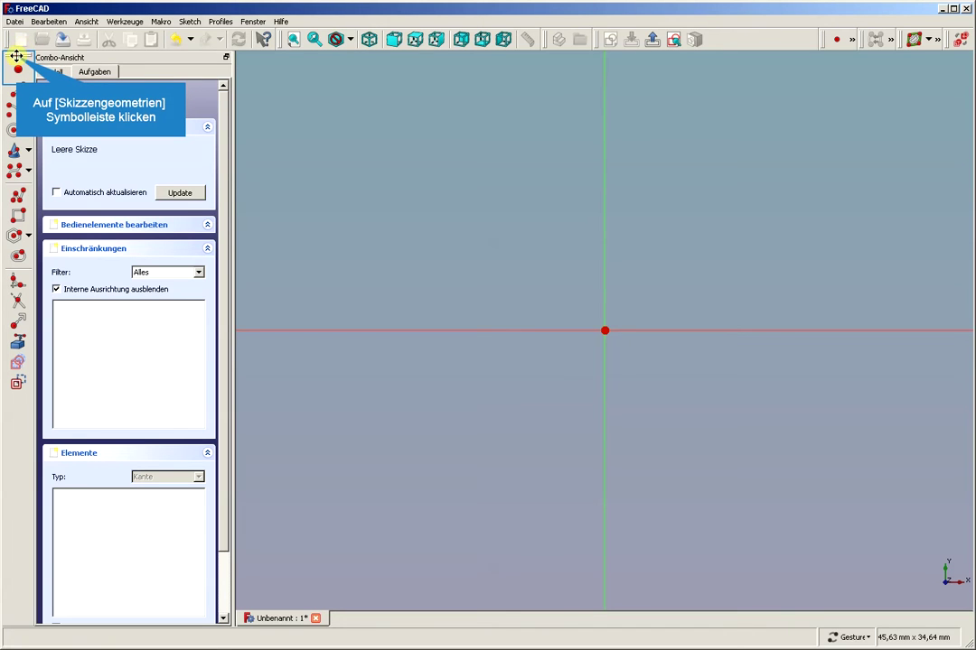
left_click_drag(16, 56, 11, 61)
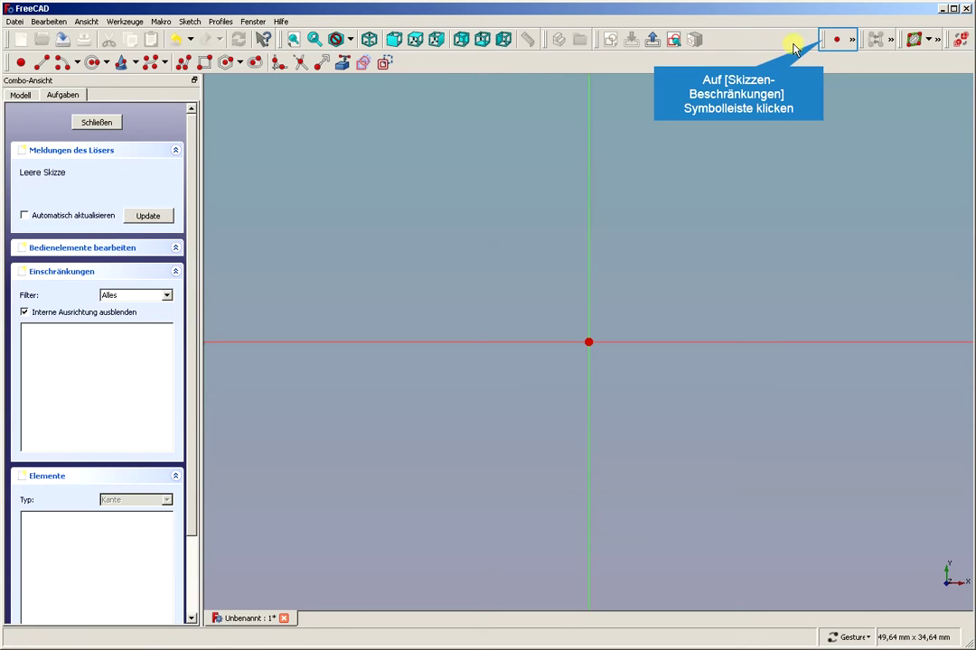
left_click_drag(824, 39, 462, 63)
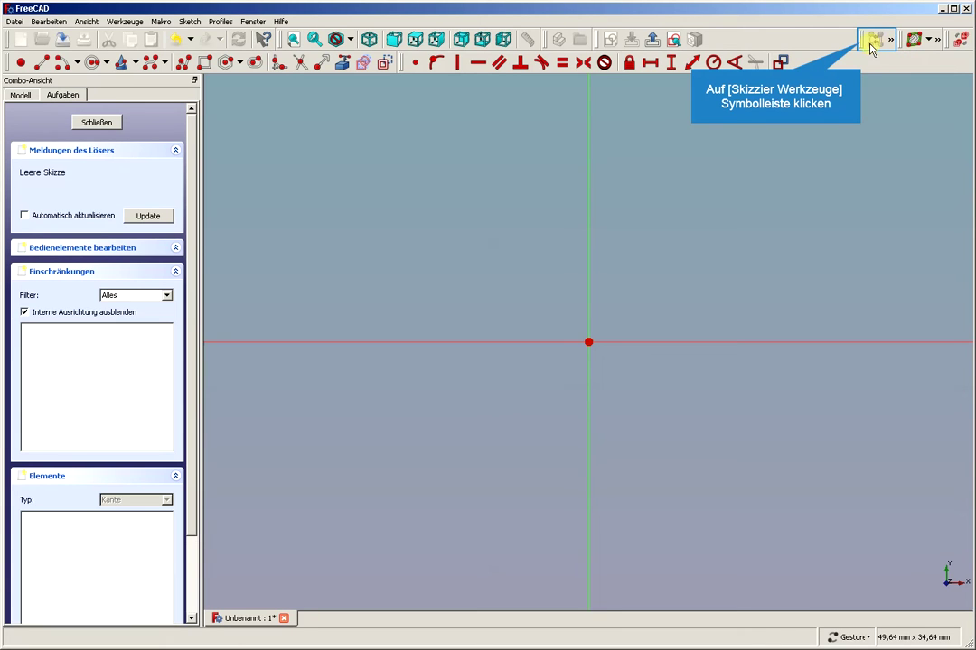
left_click_drag(861, 40, 860, 62)
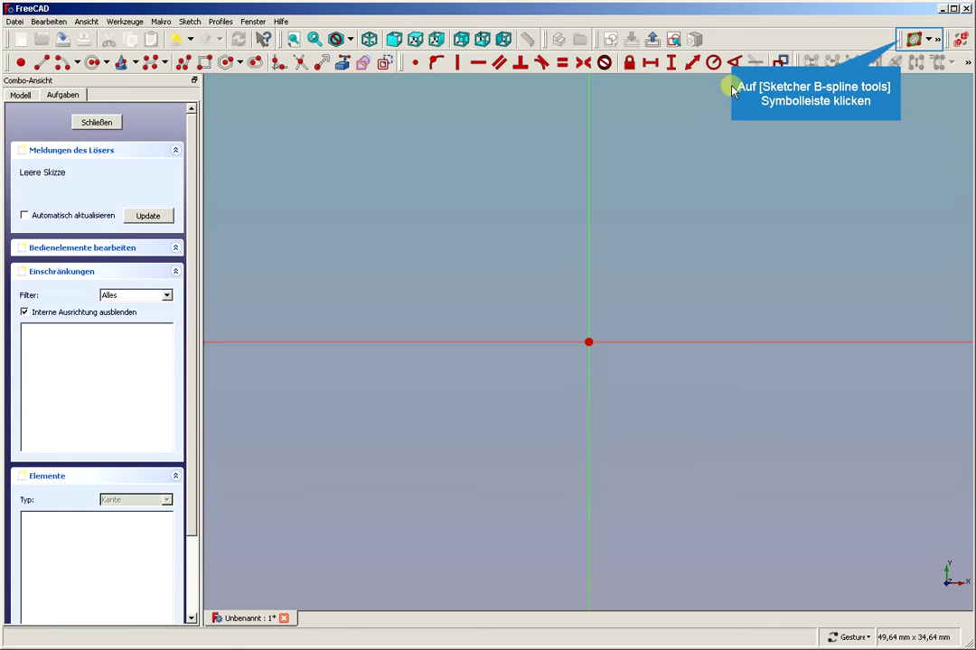
left_click(908, 40)
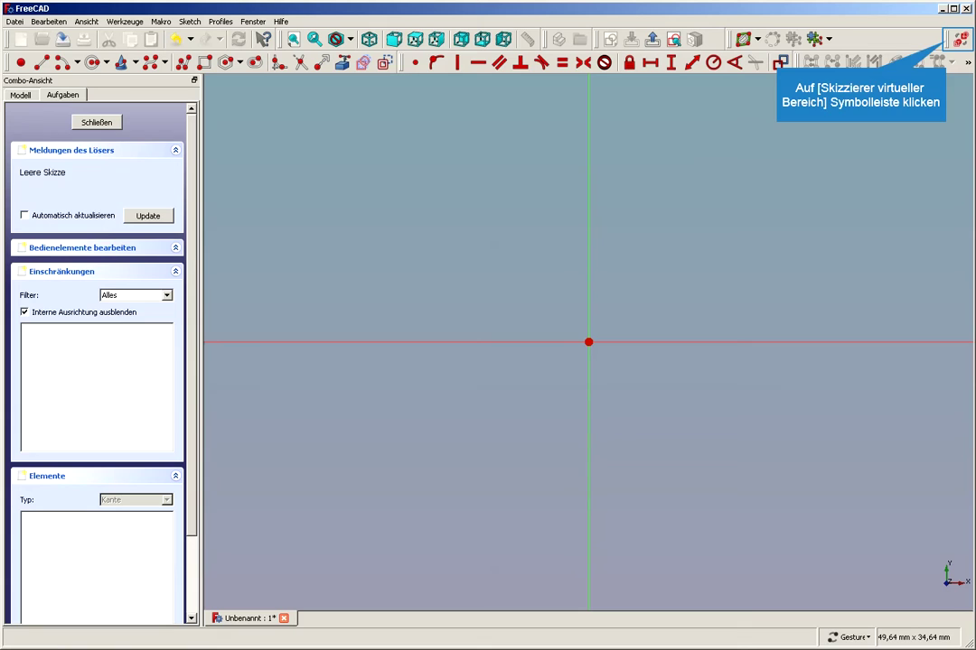
left_click(960, 39)
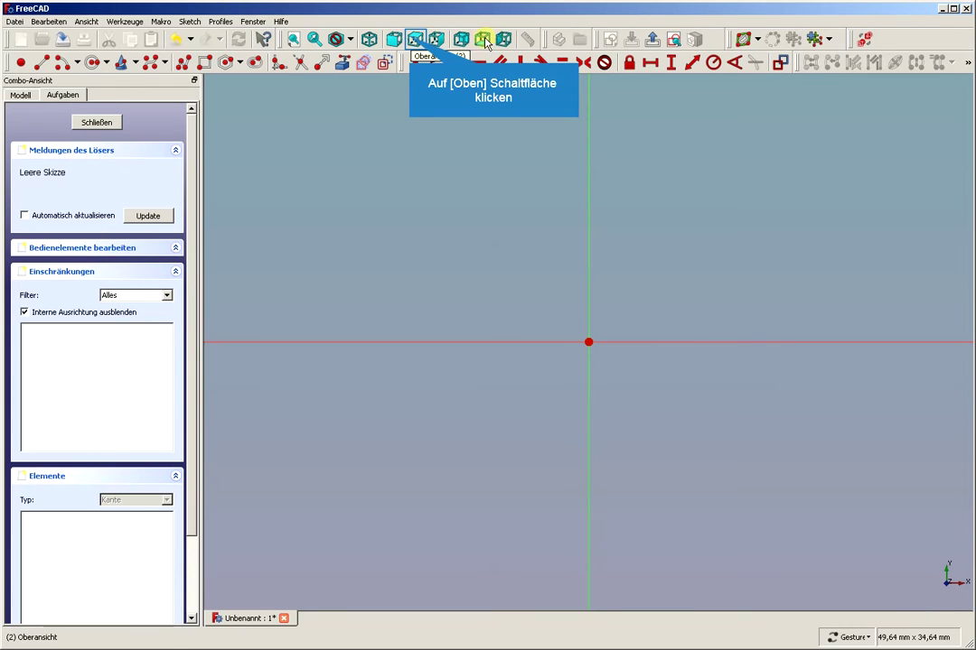
left_click(413, 40)
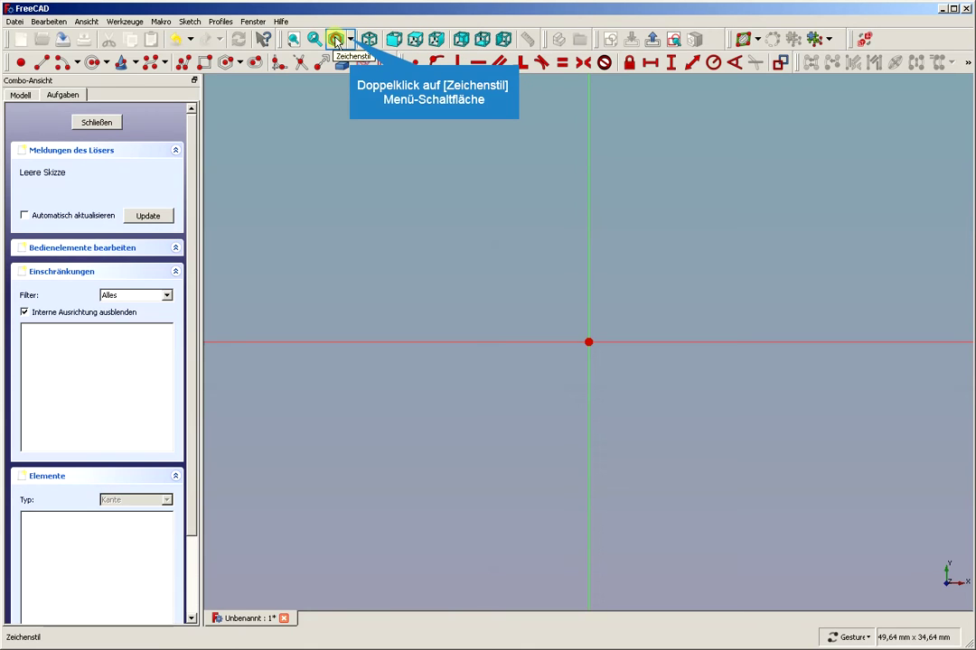
double_click(346, 41)
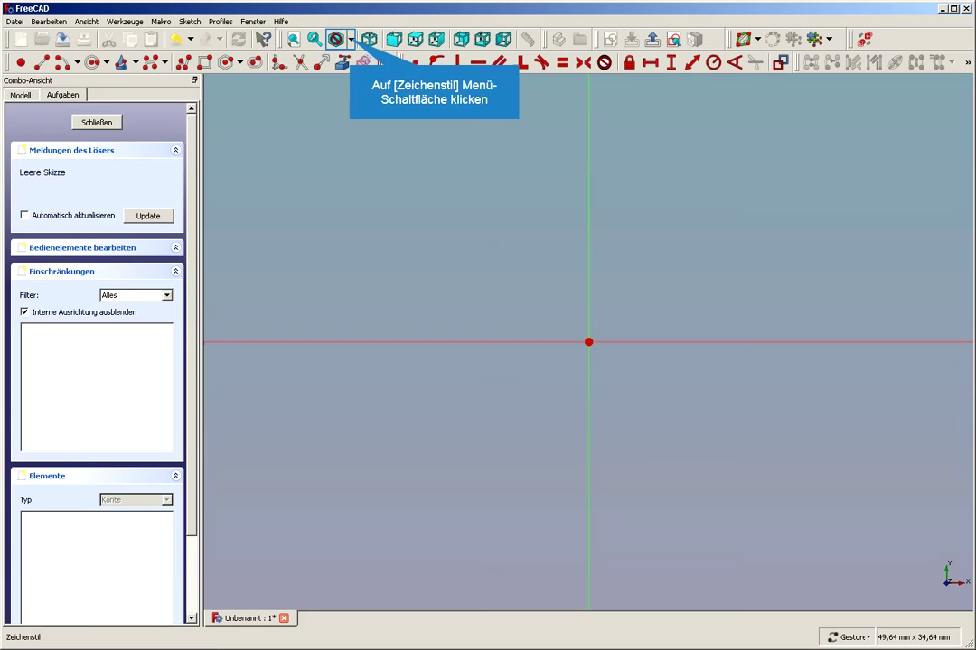
left_click(350, 40)
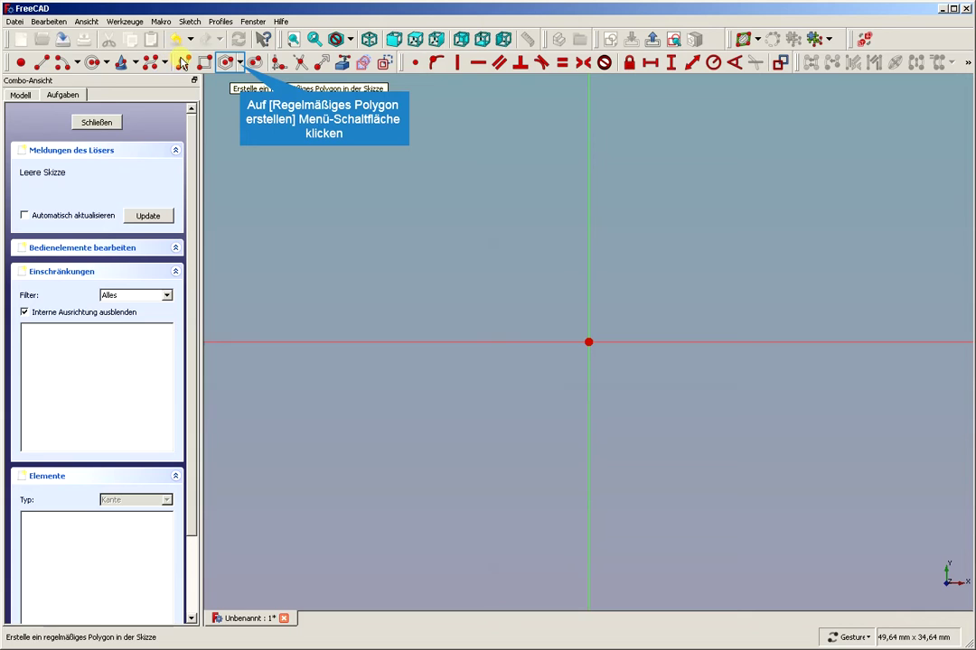
left_click(241, 65)
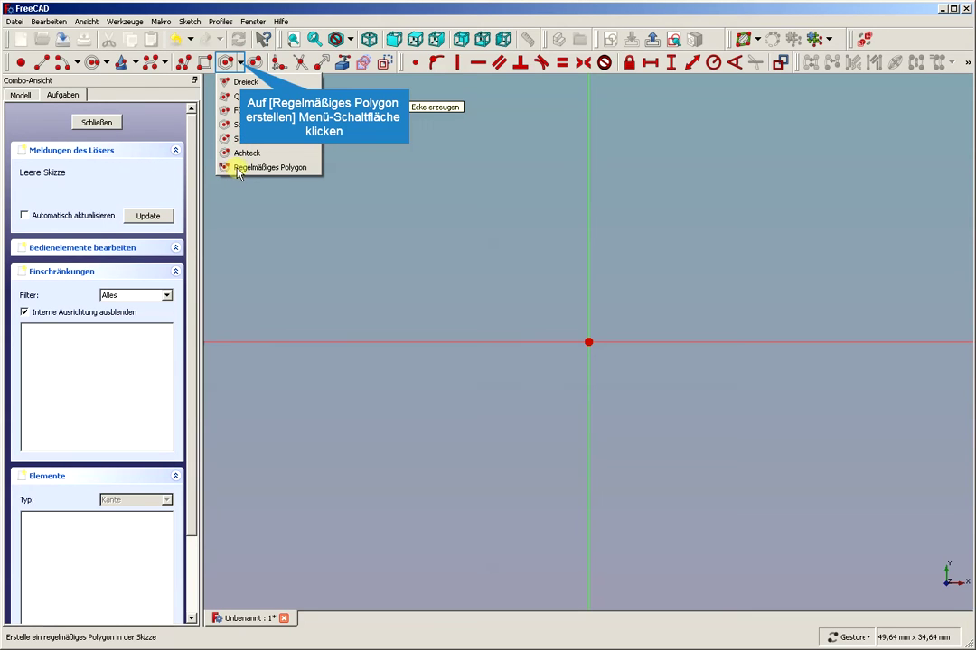
left_click(241, 67)
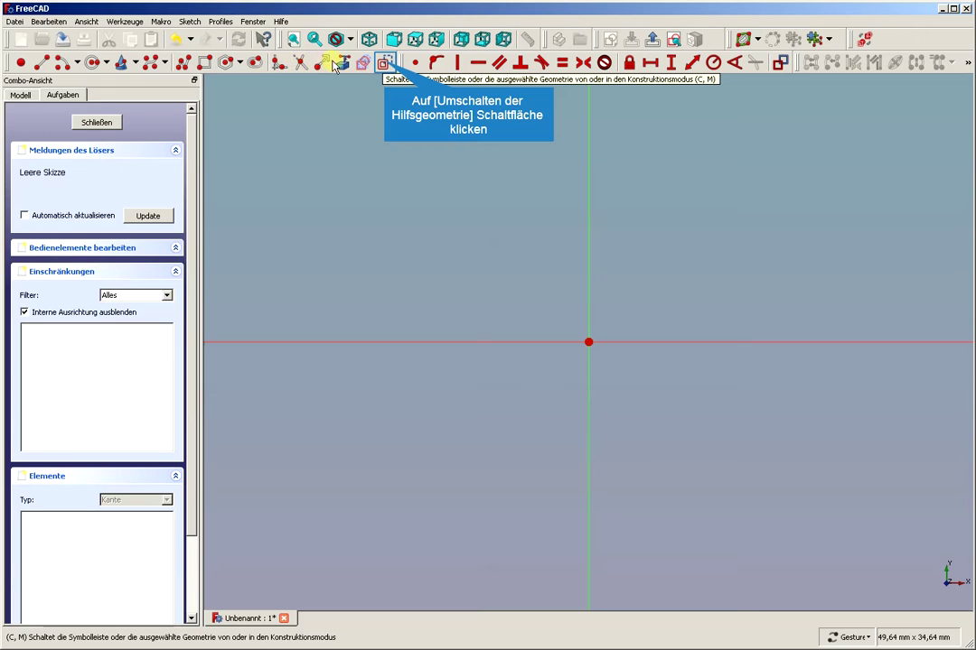
- Toggle construction geometry mode on and back off in the empty sketch
left_click(386, 64)
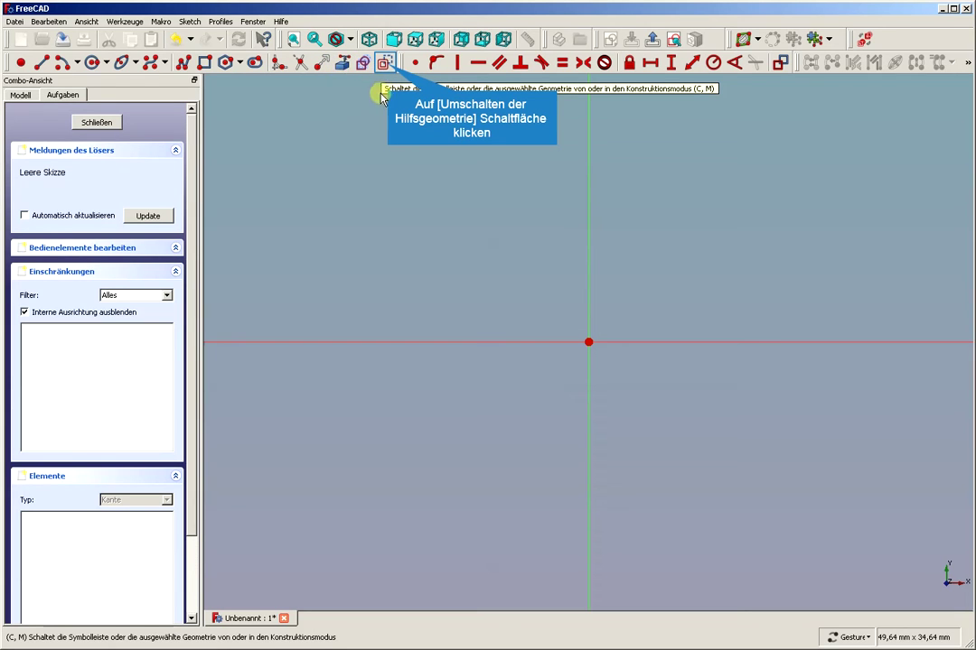
left_click(384, 64)
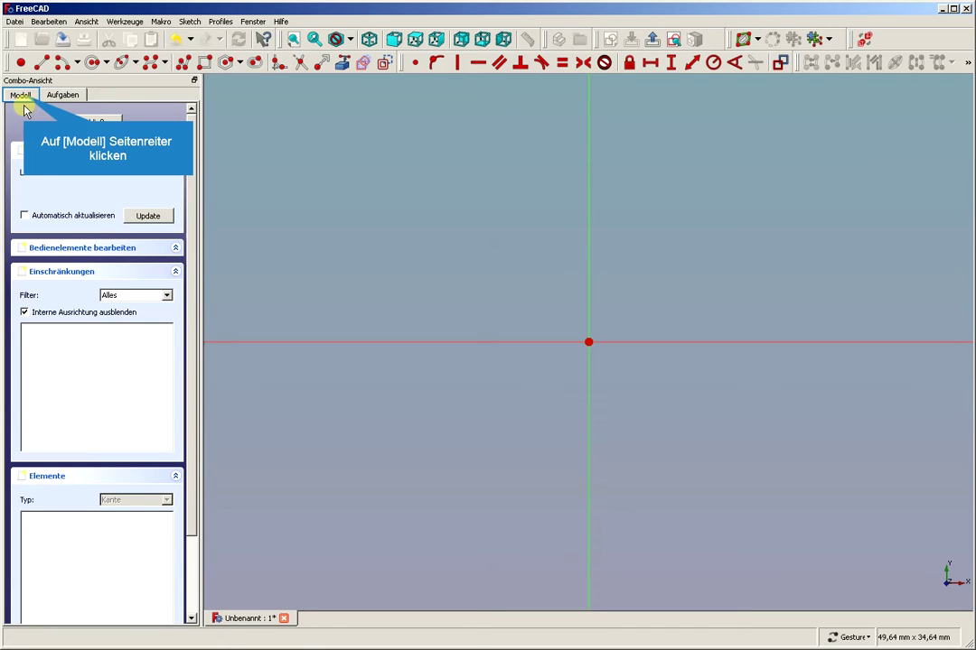
left_click(22, 95)
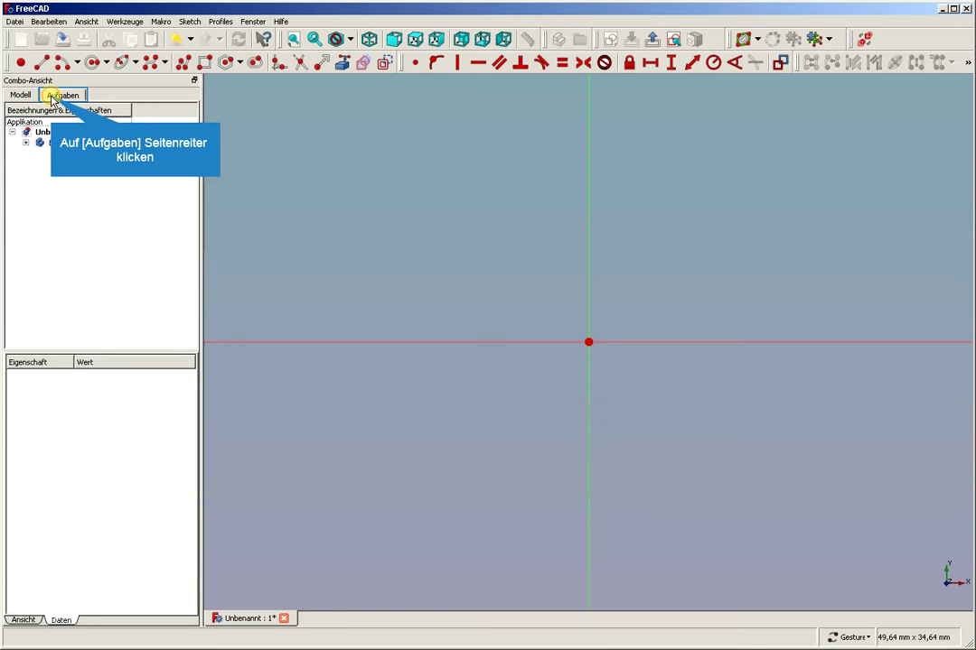
left_click(51, 99)
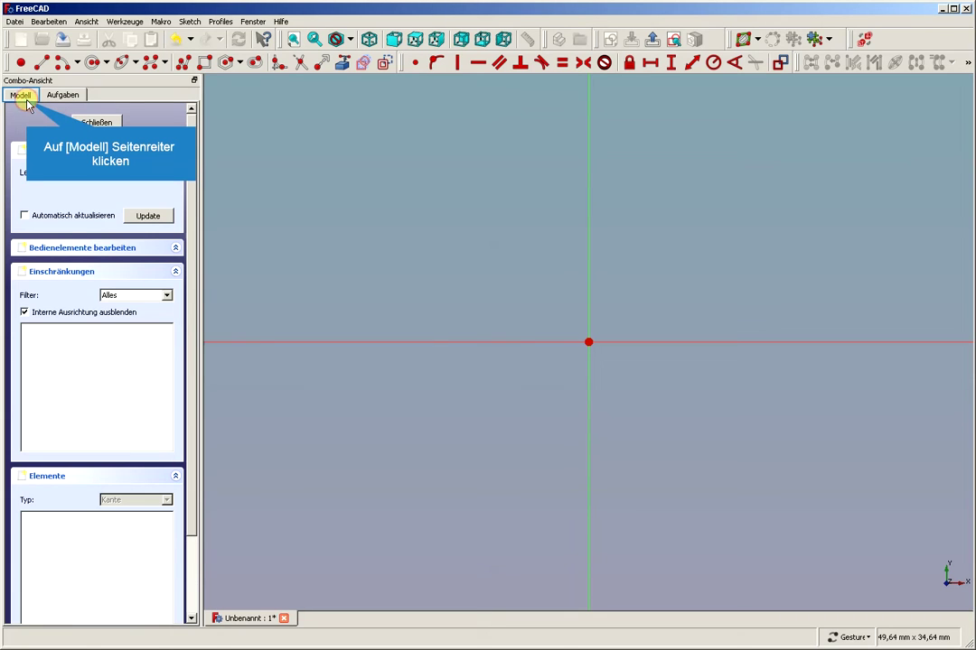
left_click(21, 95)
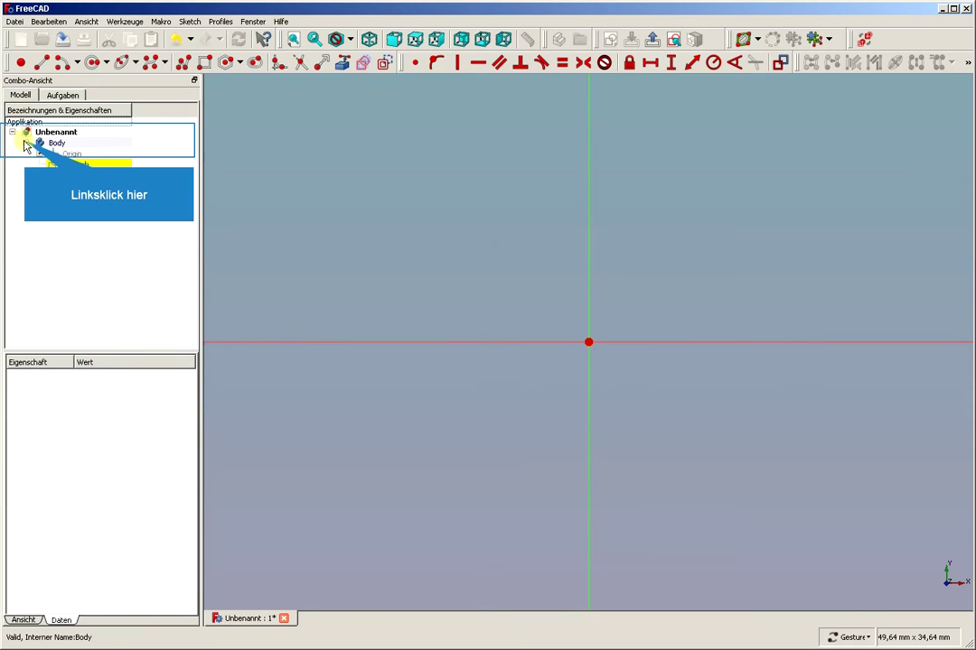
left_click(18, 132)
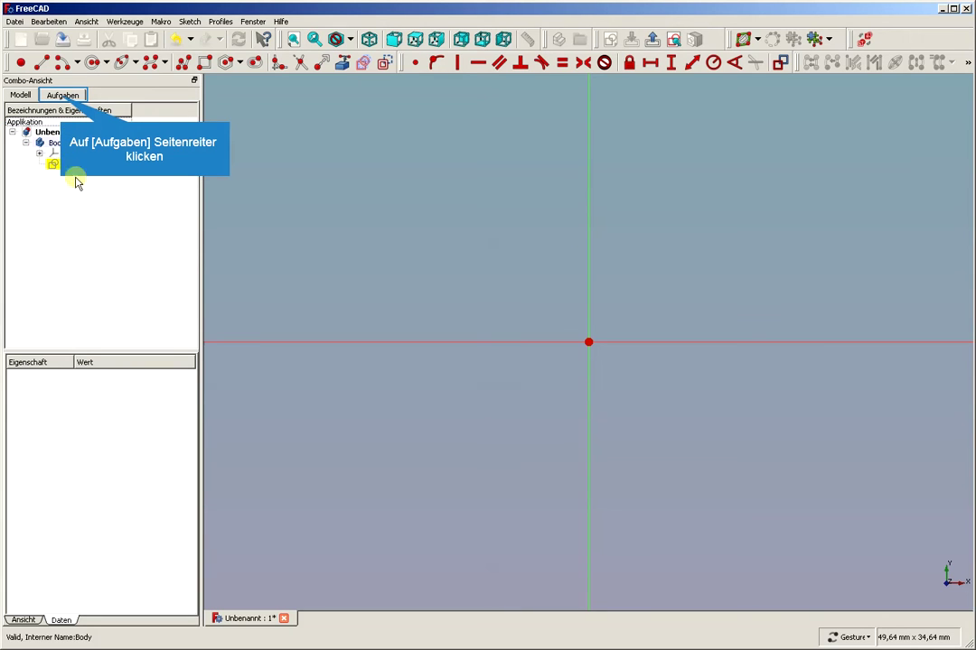
left_click(62, 95)
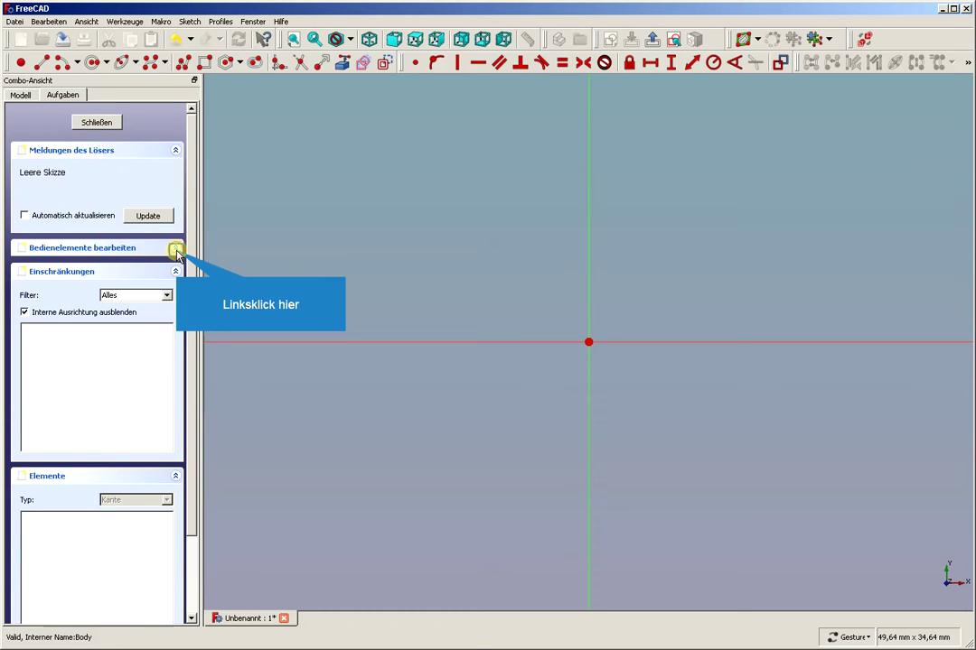
left_click(176, 251)
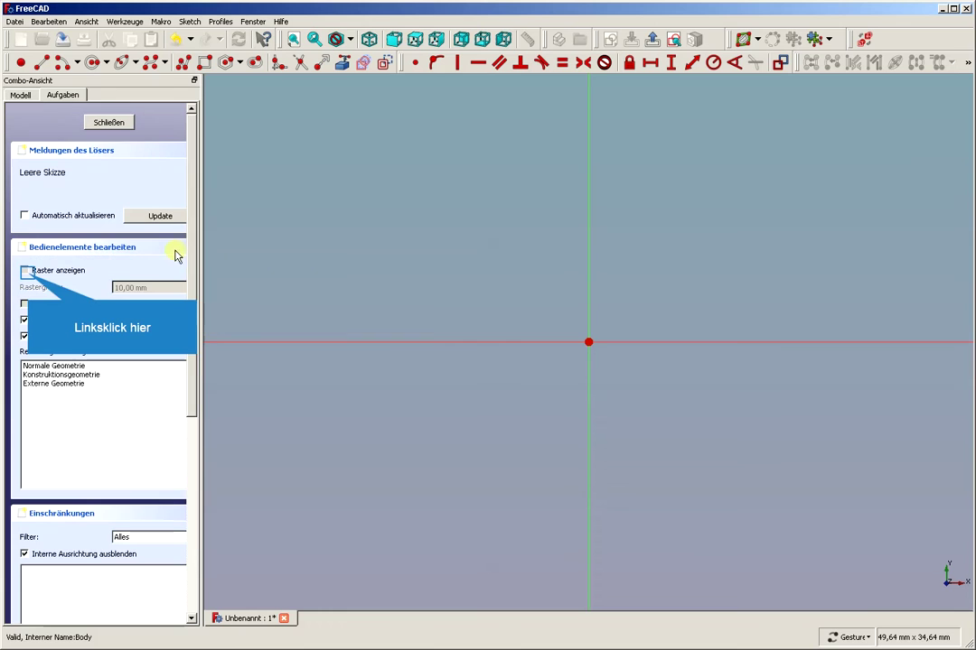
left_click(26, 271)
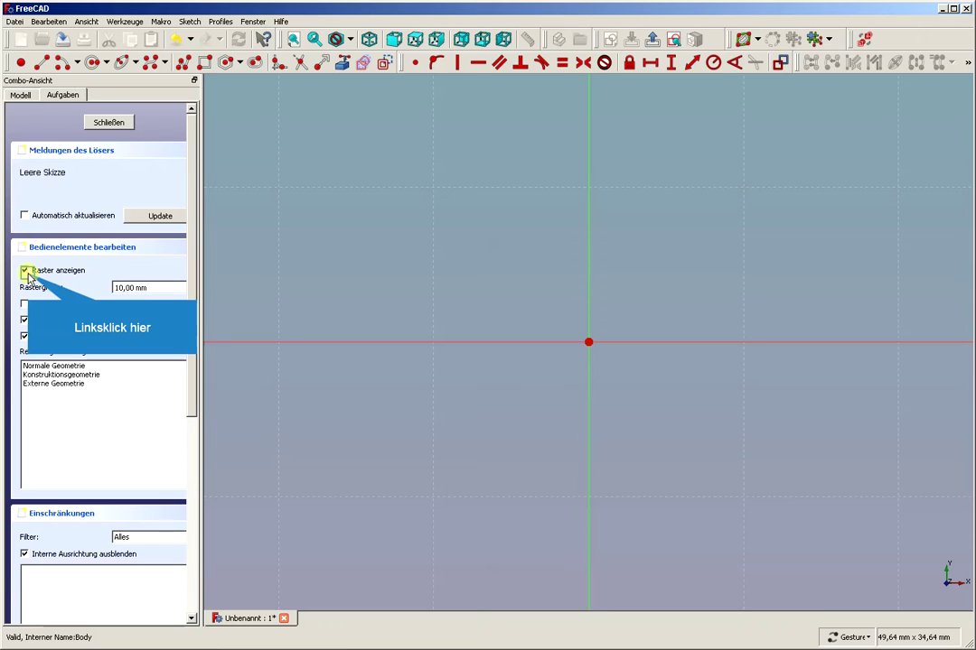
left_click(26, 272)
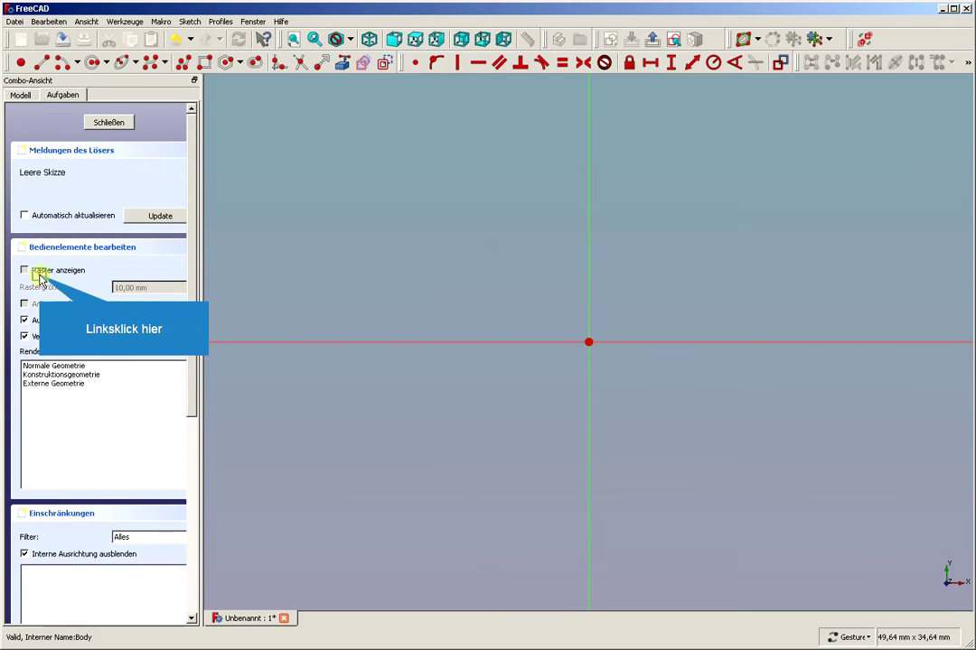
left_click(38, 274)
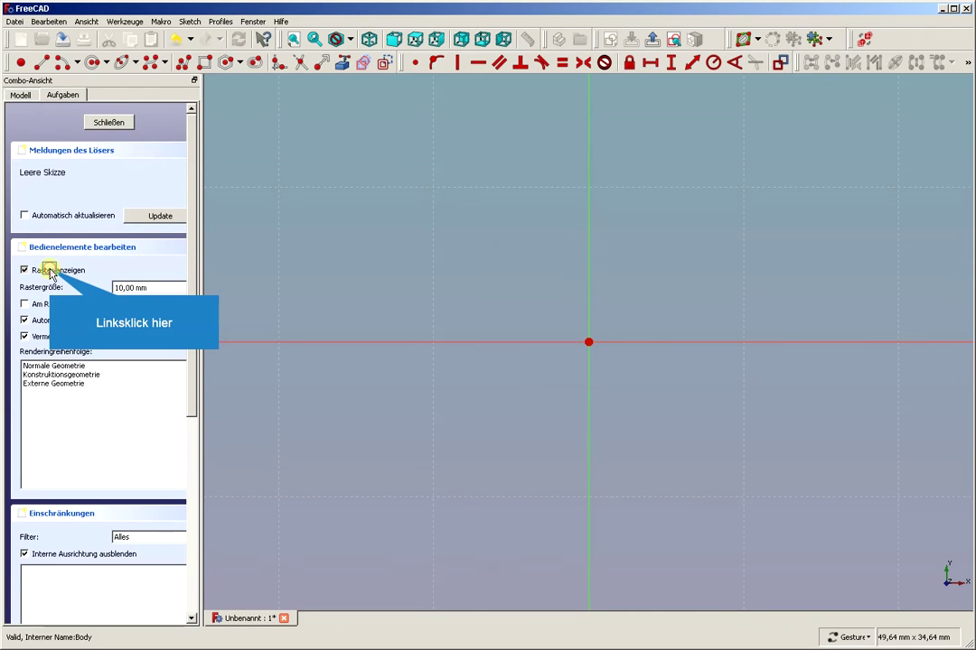
left_click(51, 273)
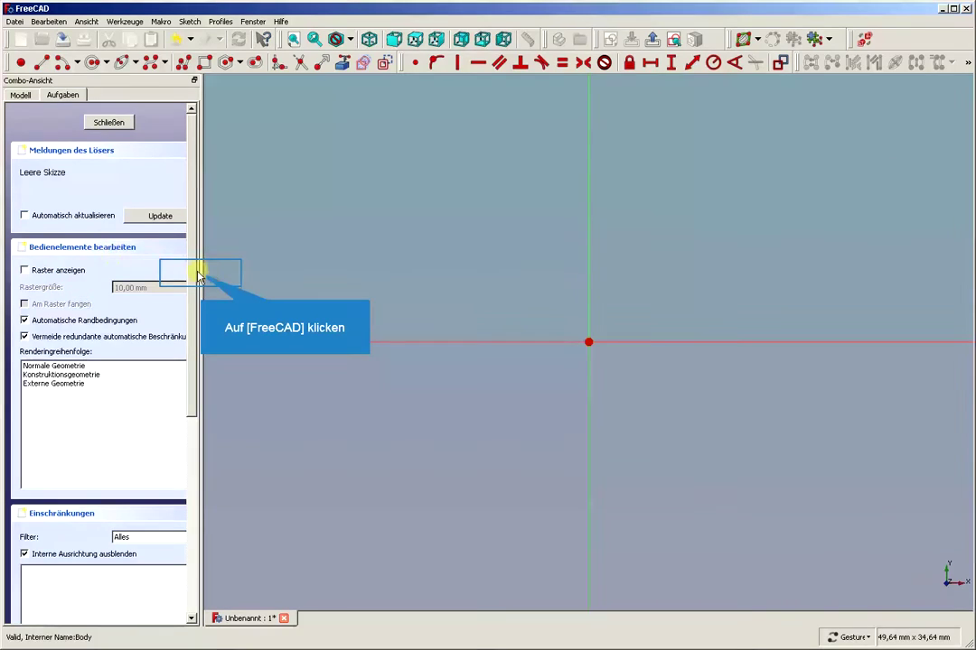
- Widen the task panel, collapse 'Bedienelemente bearbeiten', and scroll to the constraints and elements lists
left_click_drag(200, 271, 233, 273)
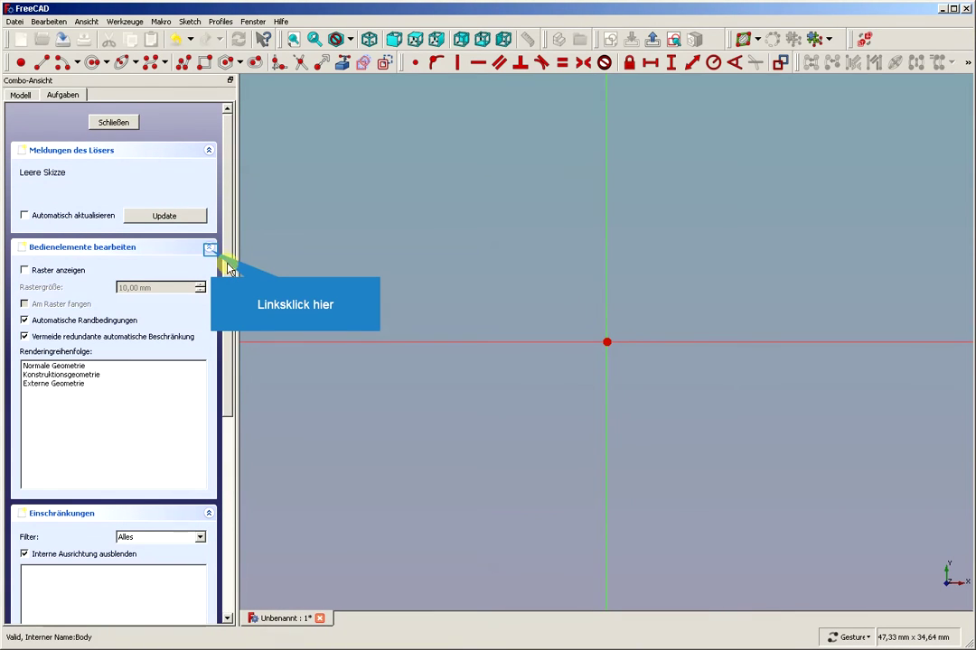
left_click(209, 250)
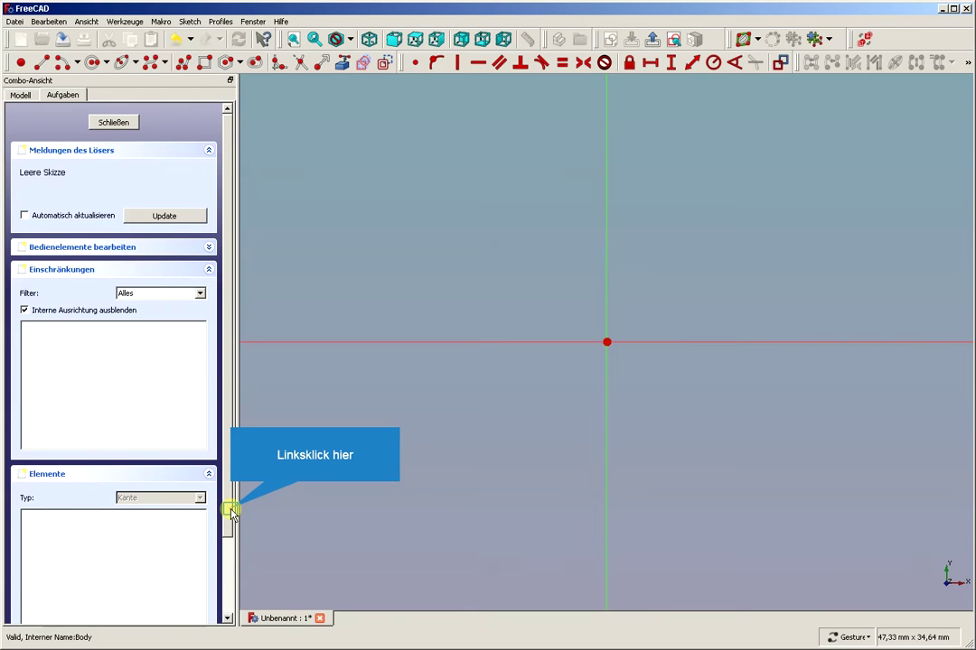
mouse_move(231, 511)
left_mouse_down()
mouse_move(236, 530)
mouse_move(240, 455)
left_mouse_up()
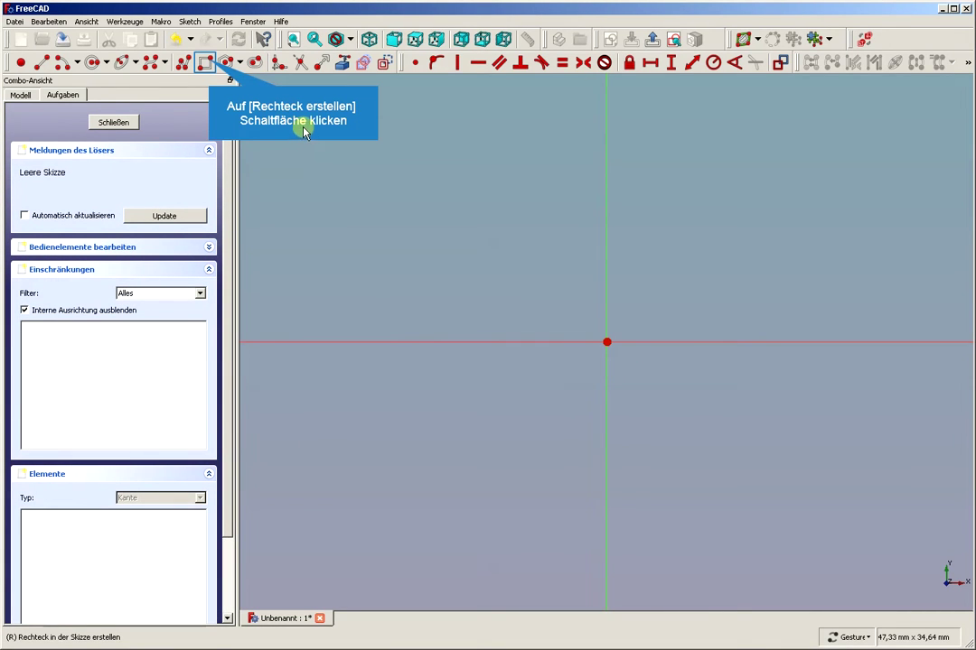
- Draw a rectangle around the origin from an upper-left to a lower-right corner
left_click(206, 62)
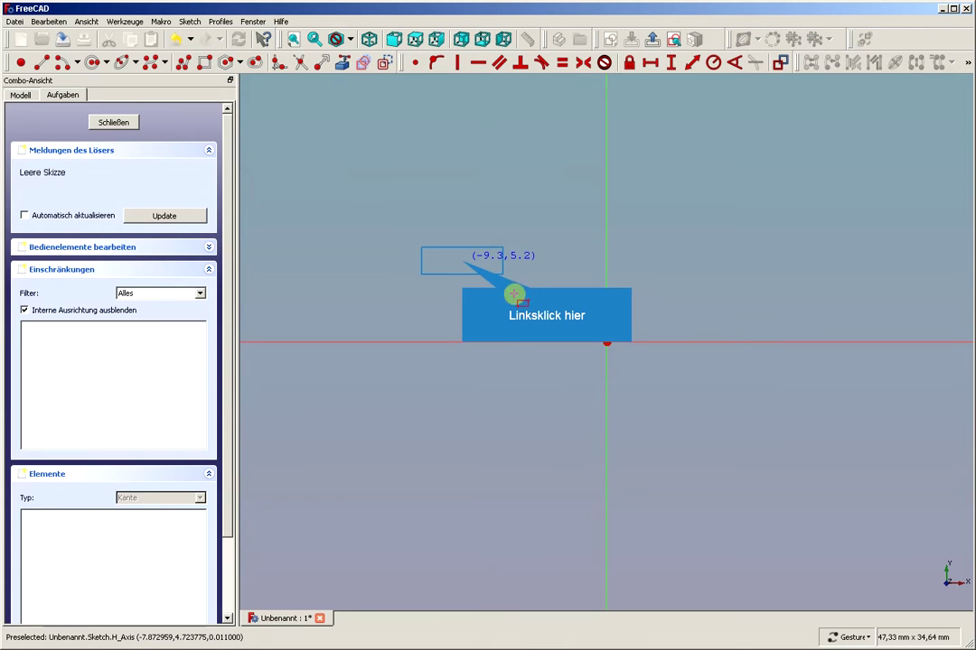
left_click(462, 261)
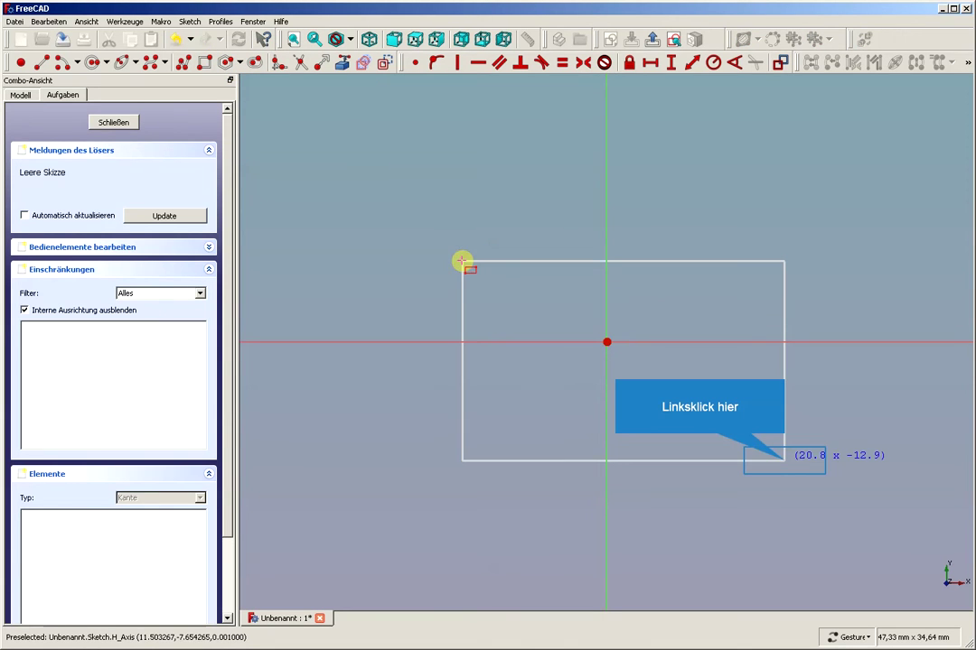
left_click(783, 460)
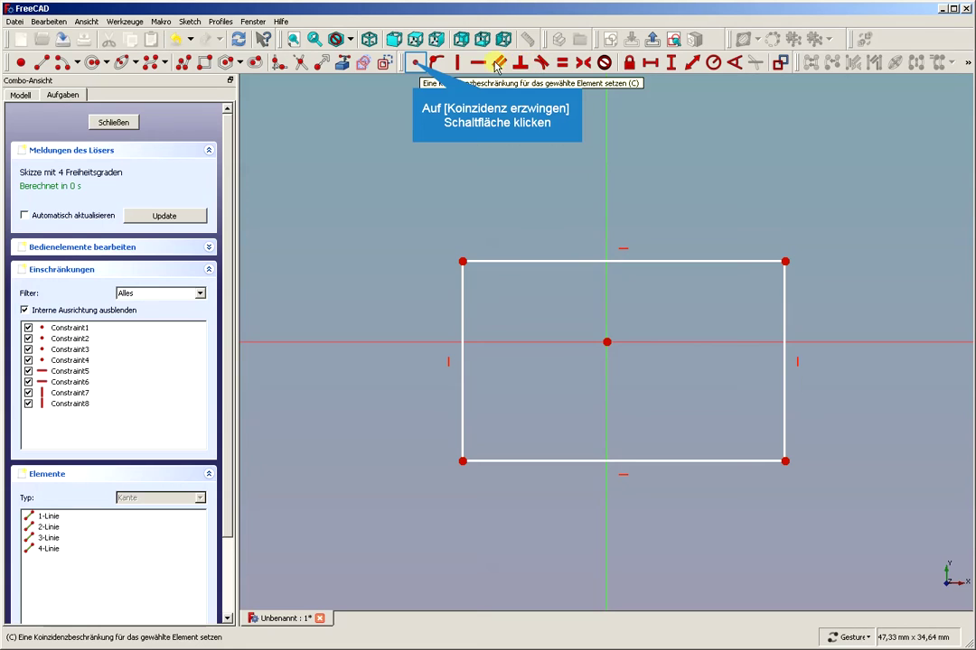
- Place three loose points, one above the rectangle and two below it
left_click(415, 65)
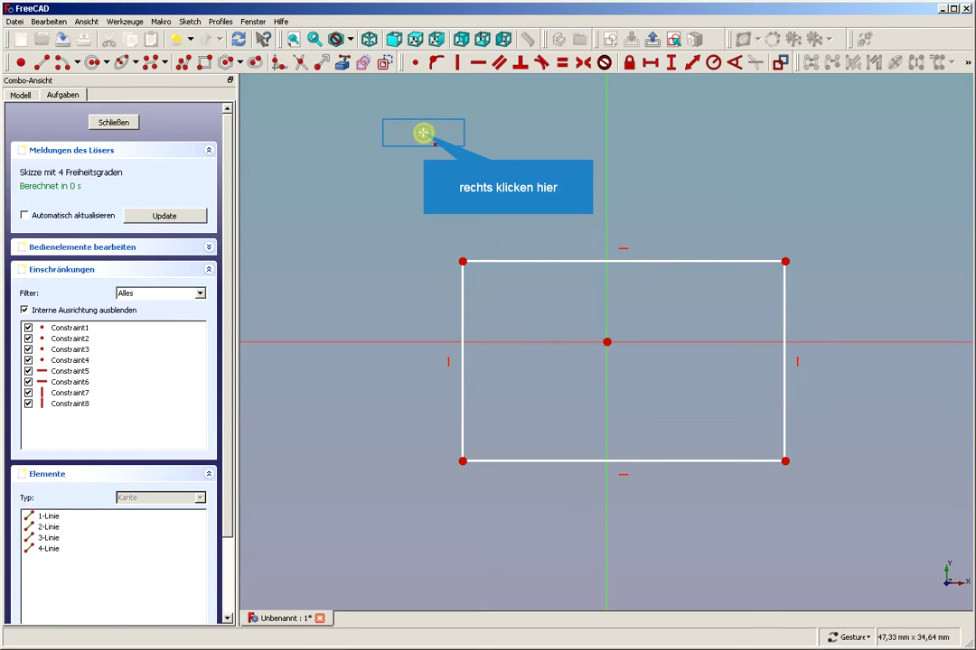
right_click(423, 132)
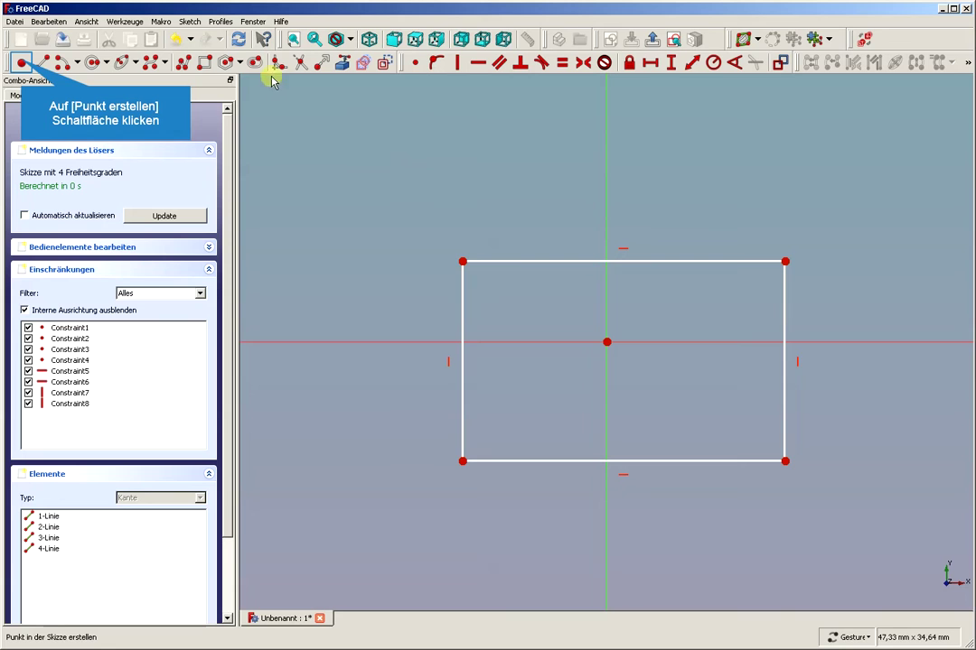
left_click(22, 62)
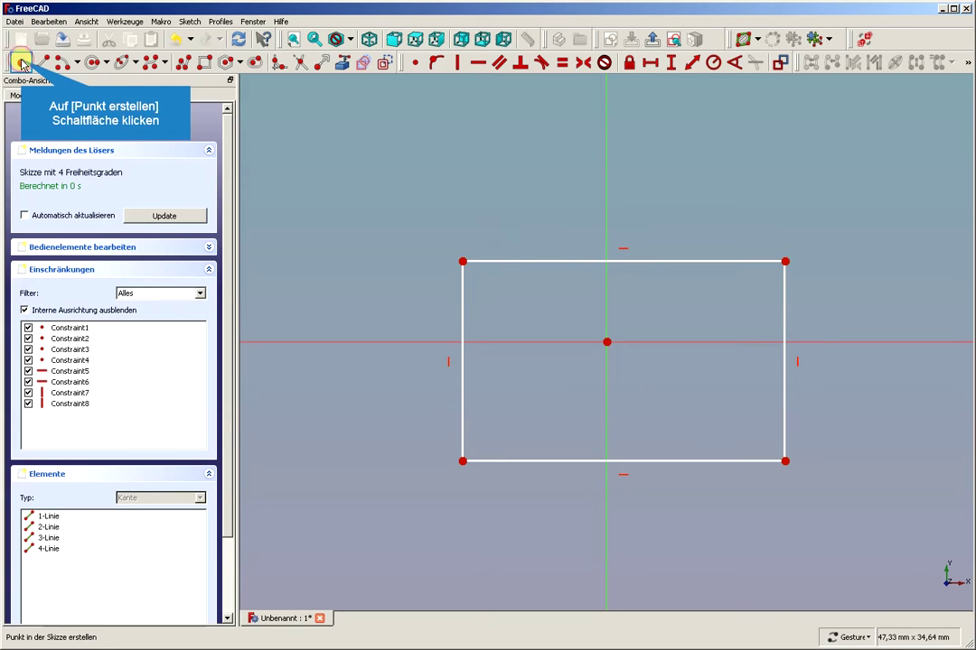
left_click(513, 172)
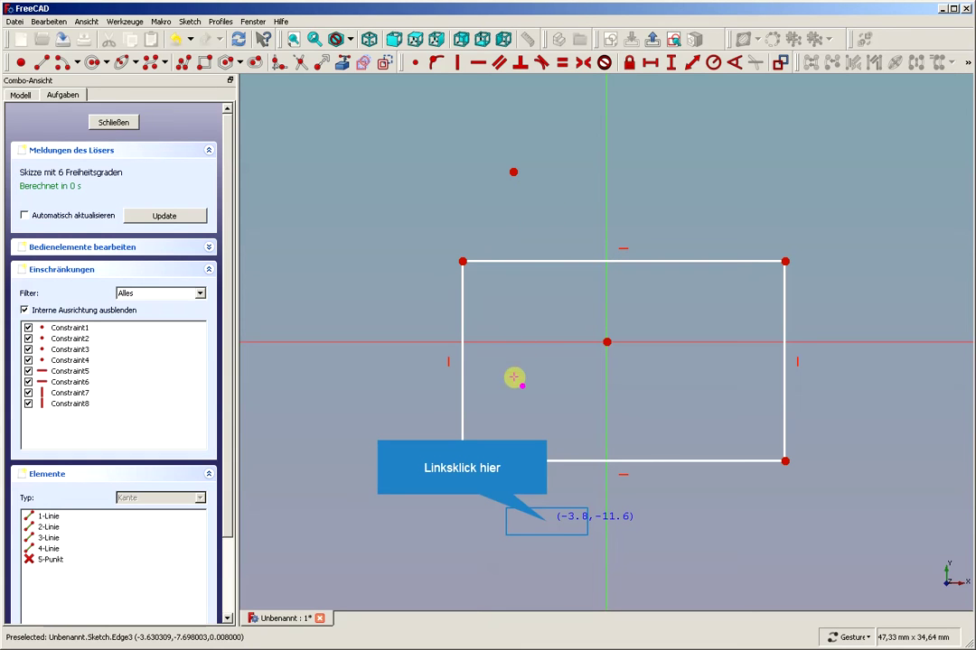
left_click(547, 522)
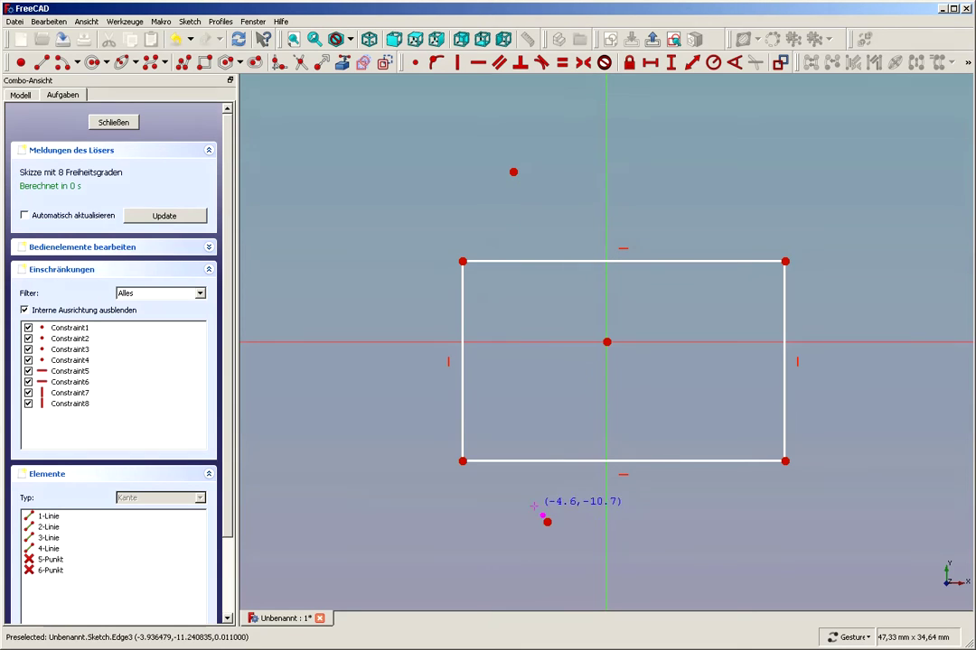
left_click(726, 518)
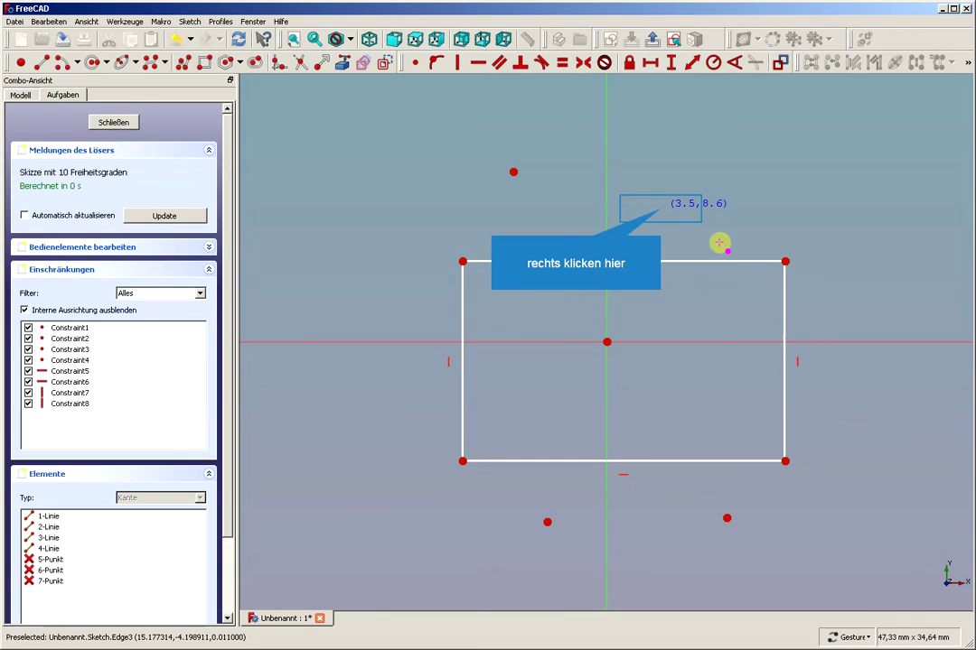
right_click(659, 208)
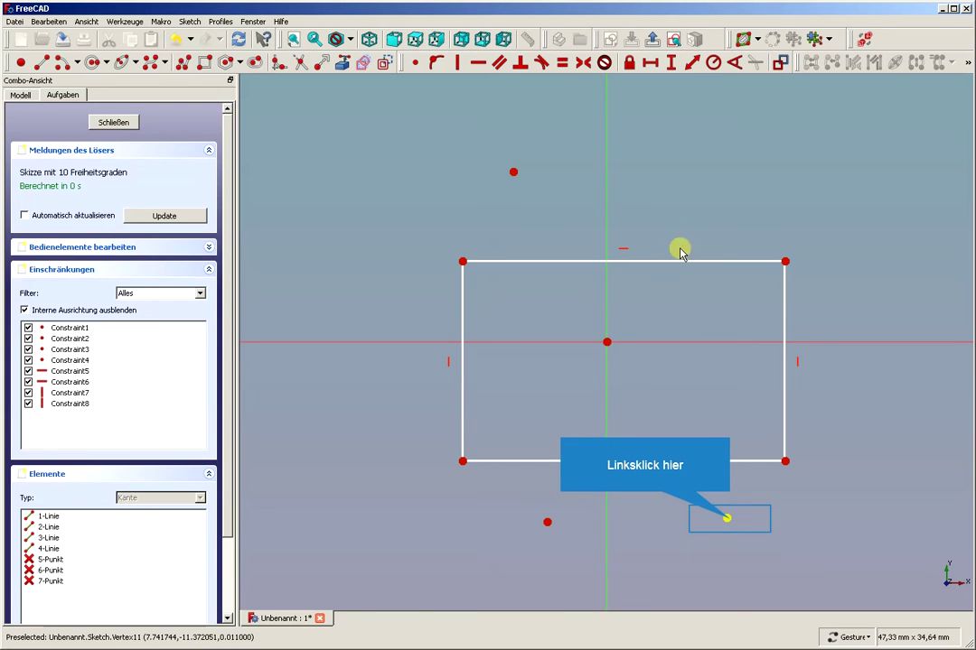
- Delete the two lower points and then the upper point, leaving only the rectangle
left_click(730, 522)
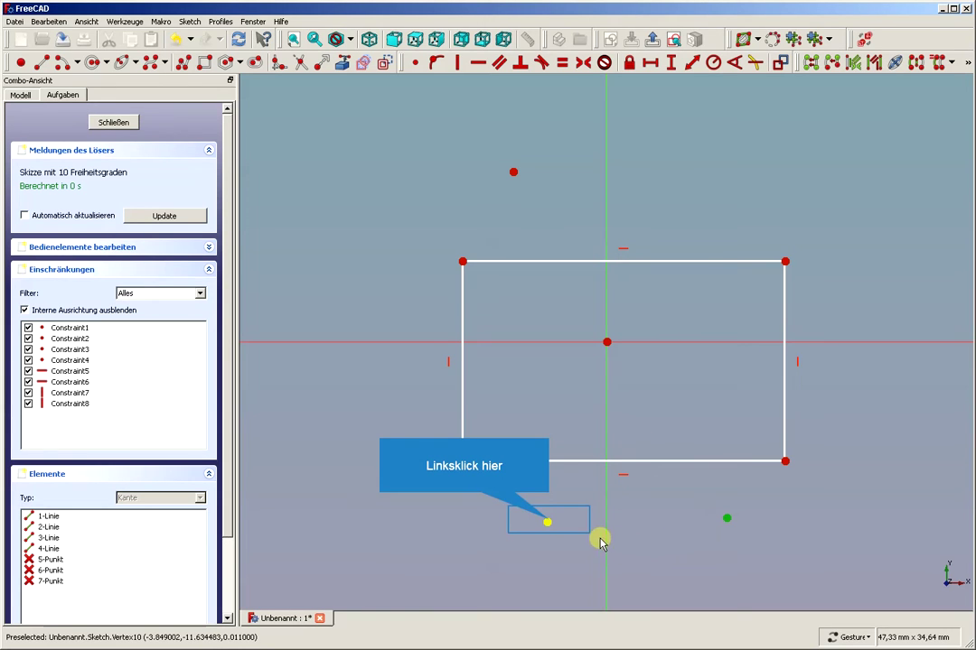
left_click(550, 522)
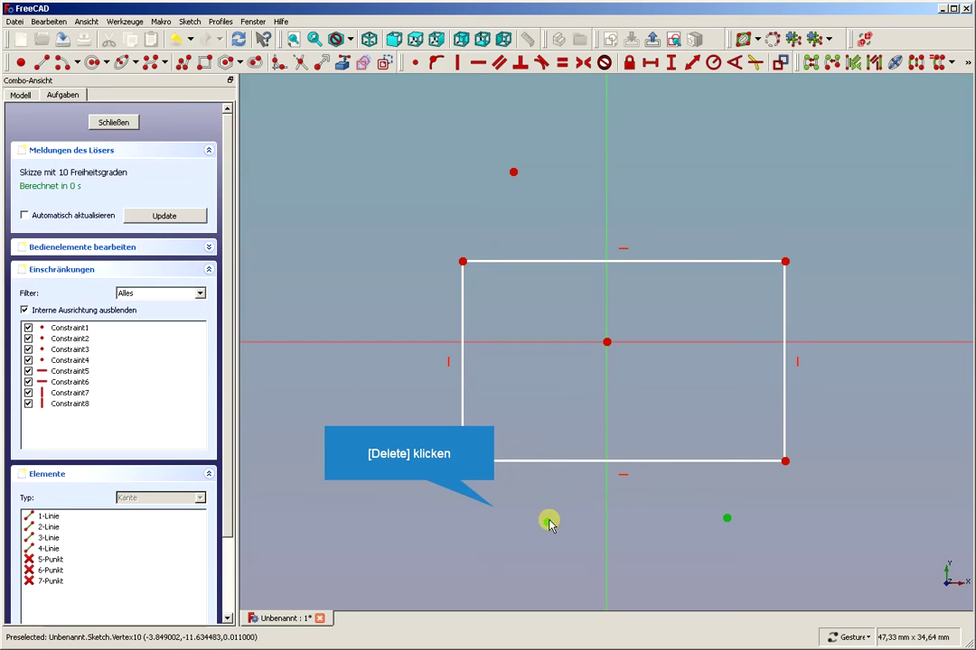
key("Delete")
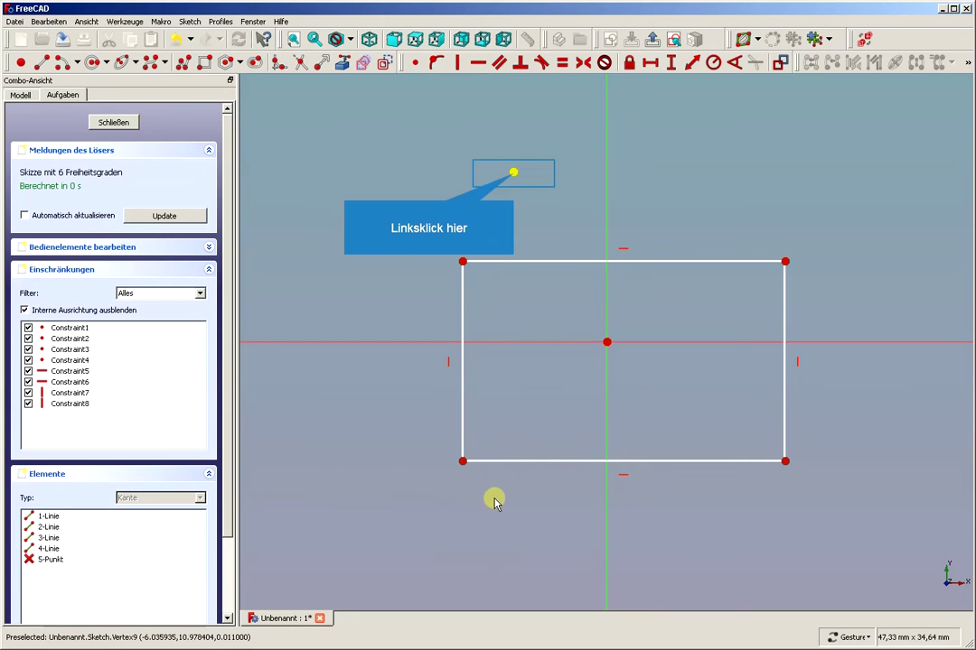
left_click(512, 174)
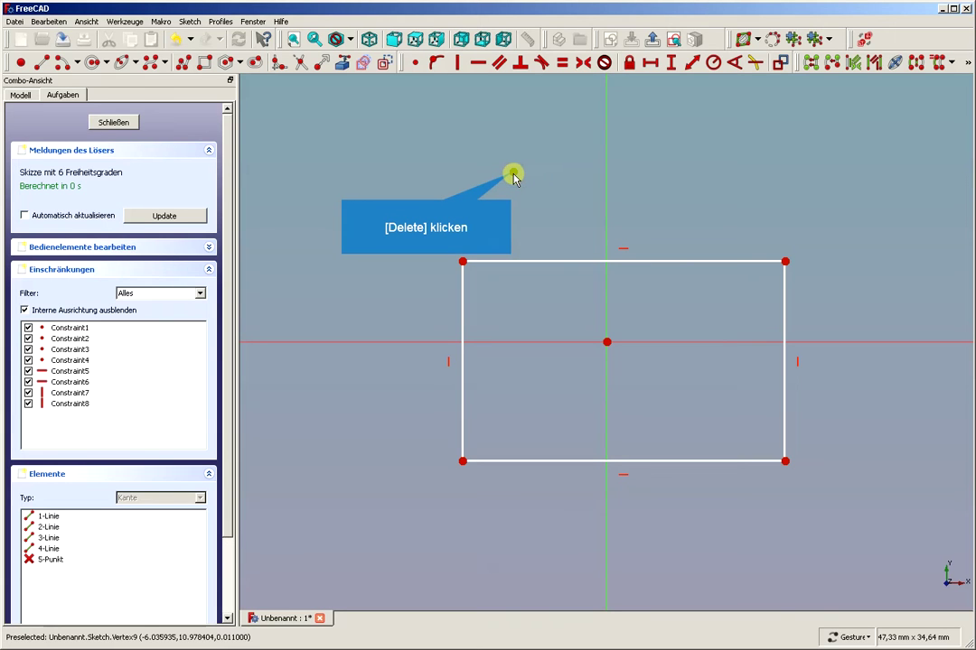
key("Delete")
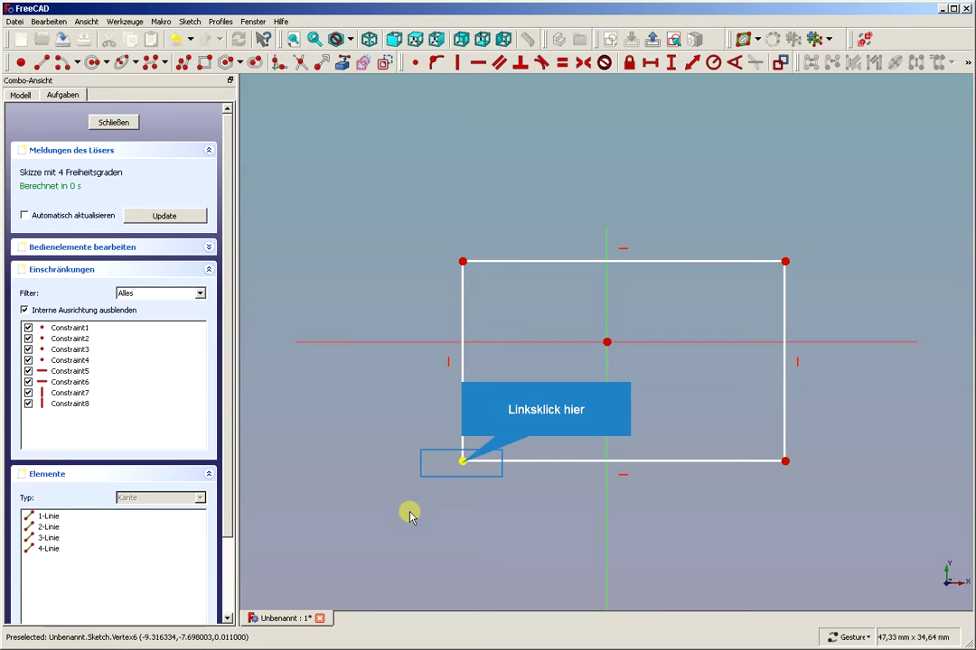
- Make the rectangle's lower-left and upper-right corners symmetric about the sketch origin
left_click(462, 462)
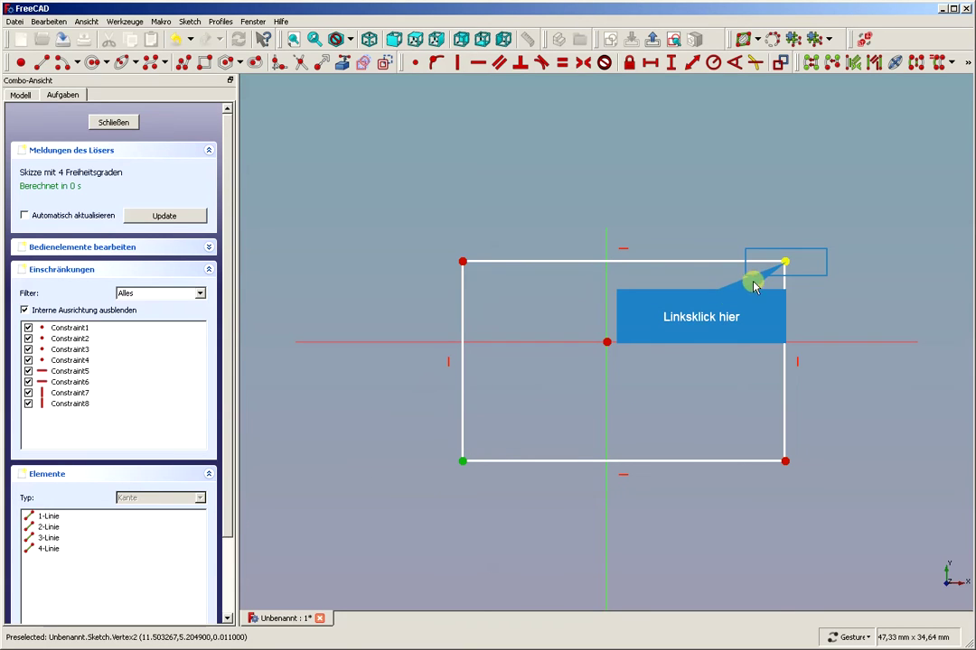
left_click(785, 263)
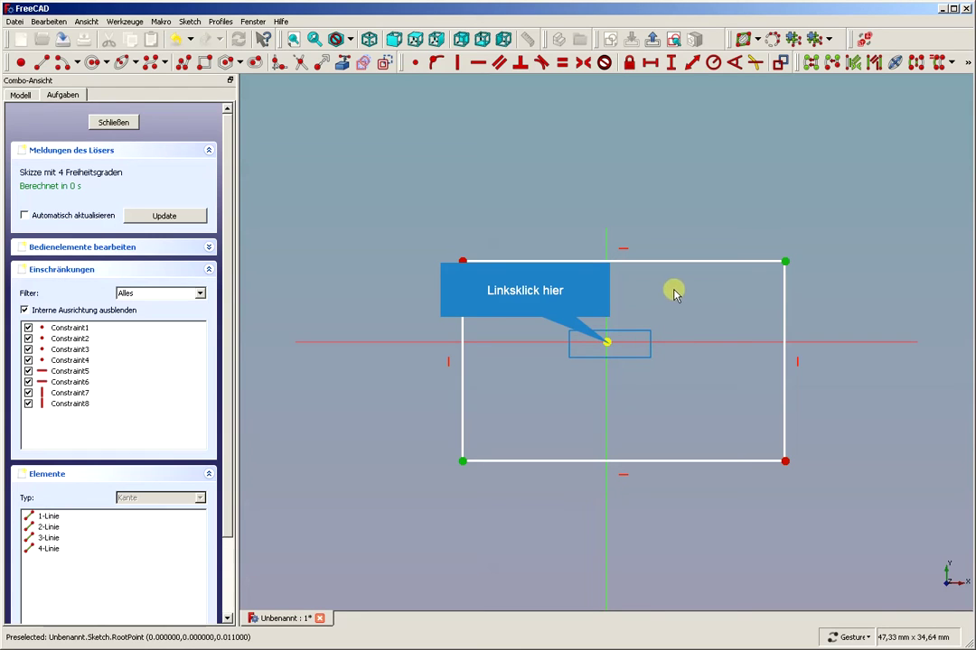
left_click(610, 344)
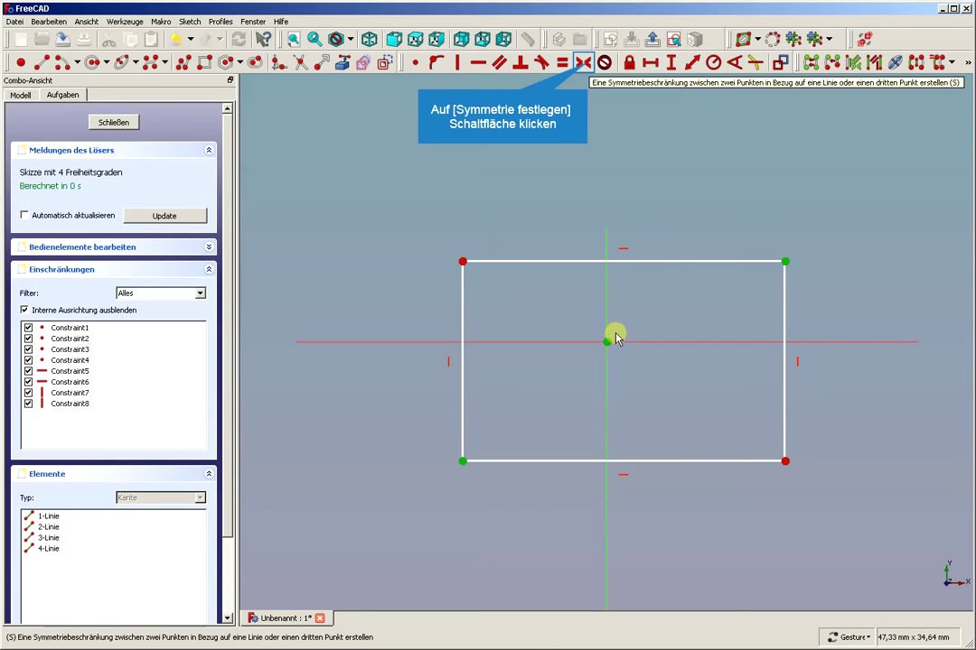
left_click(585, 64)
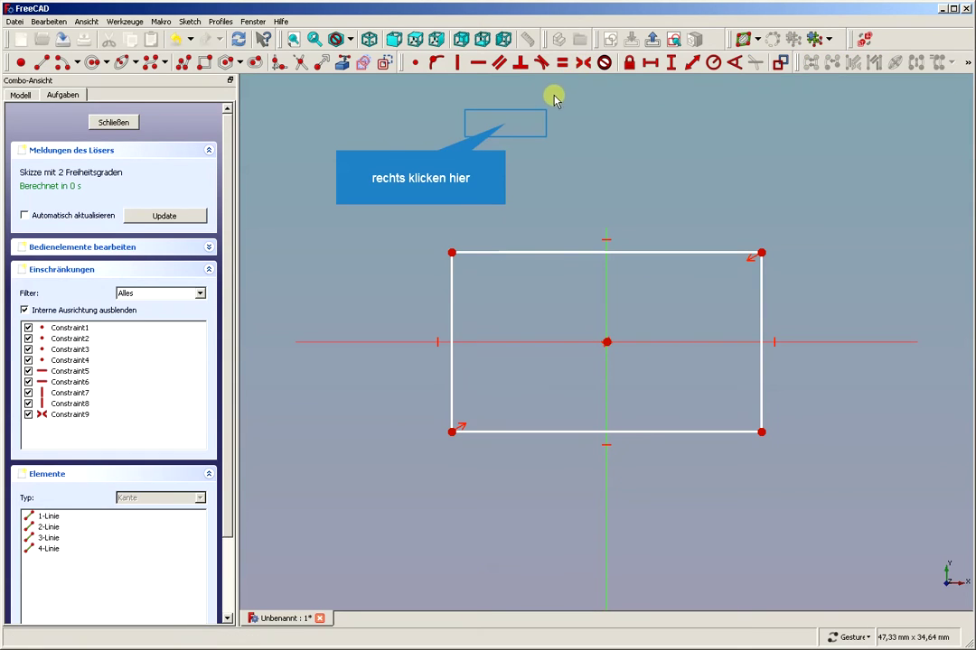
- Drag the top and left edges to confirm the rectangle resizes symmetrically, then select the top edge
right_click(506, 127)
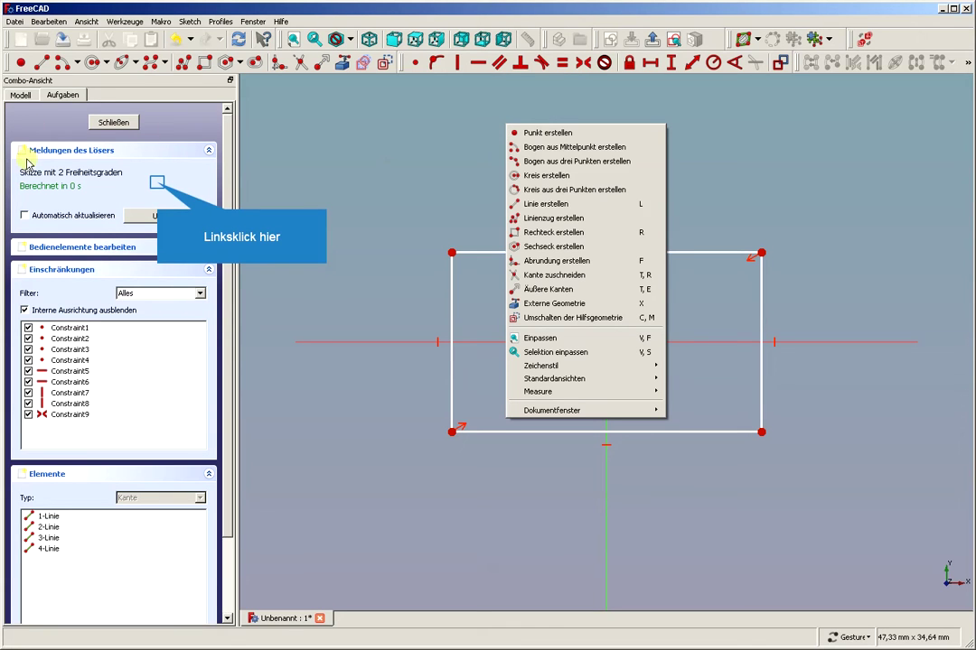
left_click(155, 183)
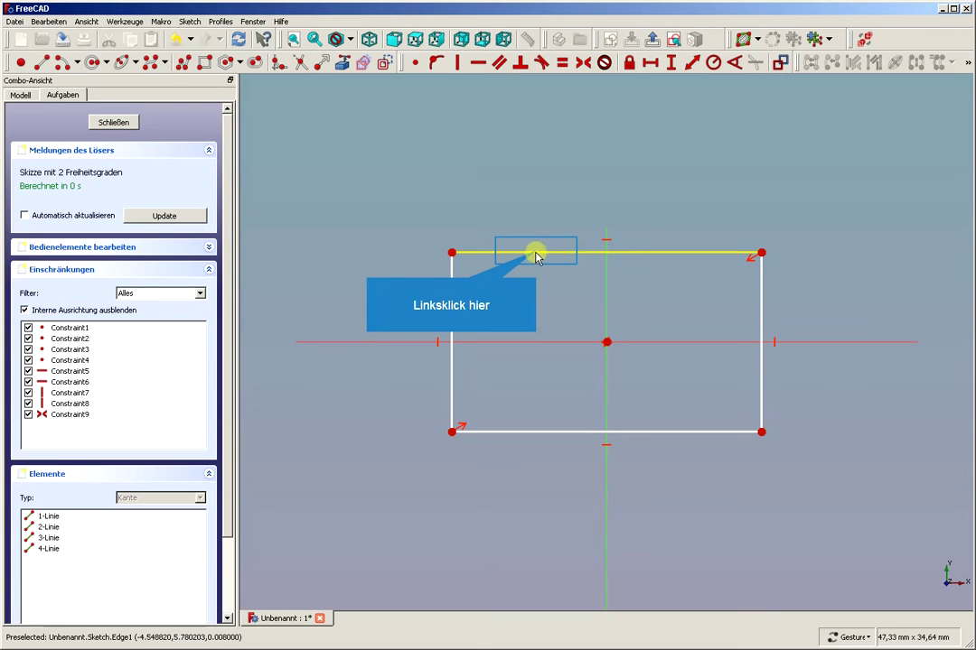
left_click_drag(536, 256, 521, 251)
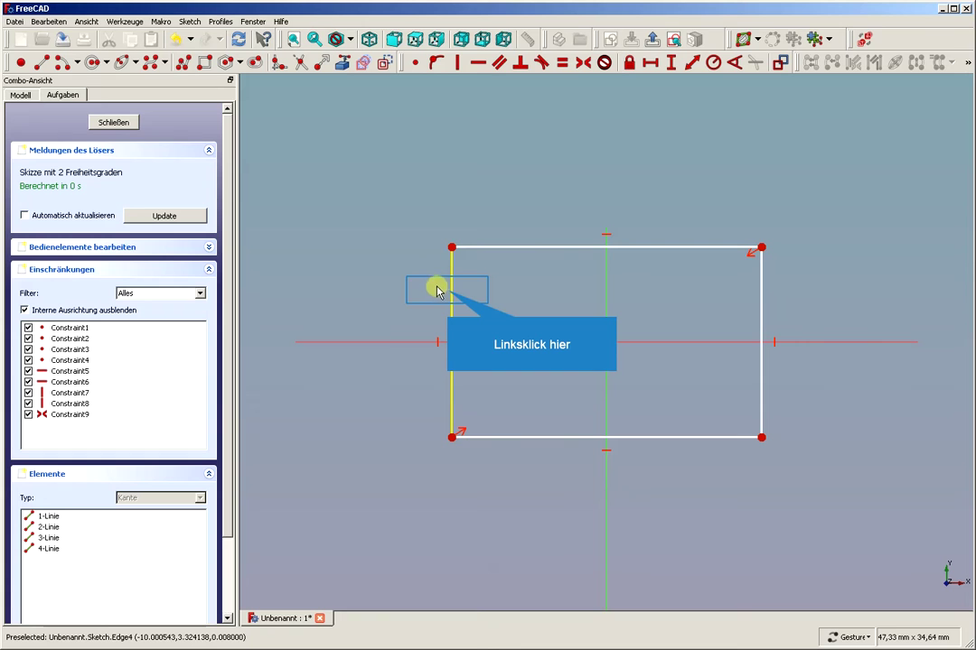
mouse_move(448, 294)
left_mouse_down()
mouse_move(318, 287)
mouse_move(457, 291)
left_mouse_up()
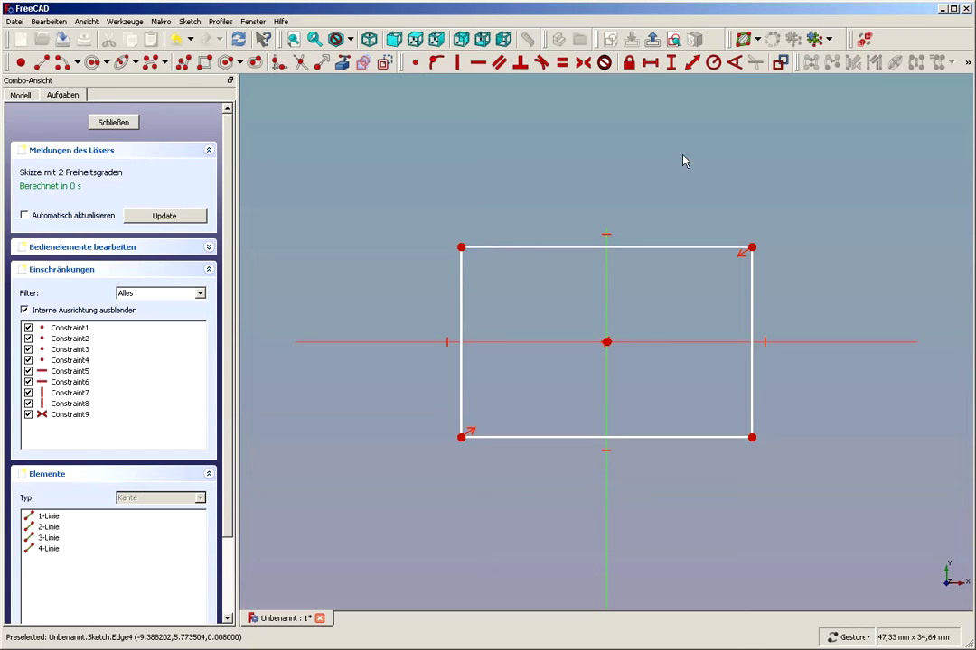
left_click(654, 246)
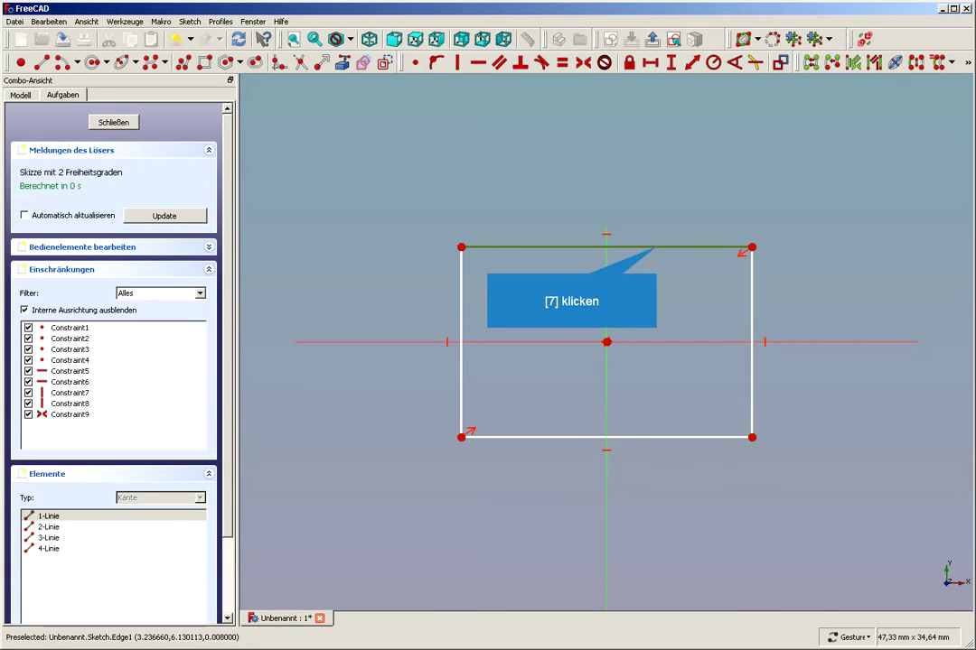
- Constrain the rectangle to 70 mm wide and 15 mm tall, moving the 15 mm label aside
left_click(650, 63)
type("7mm")
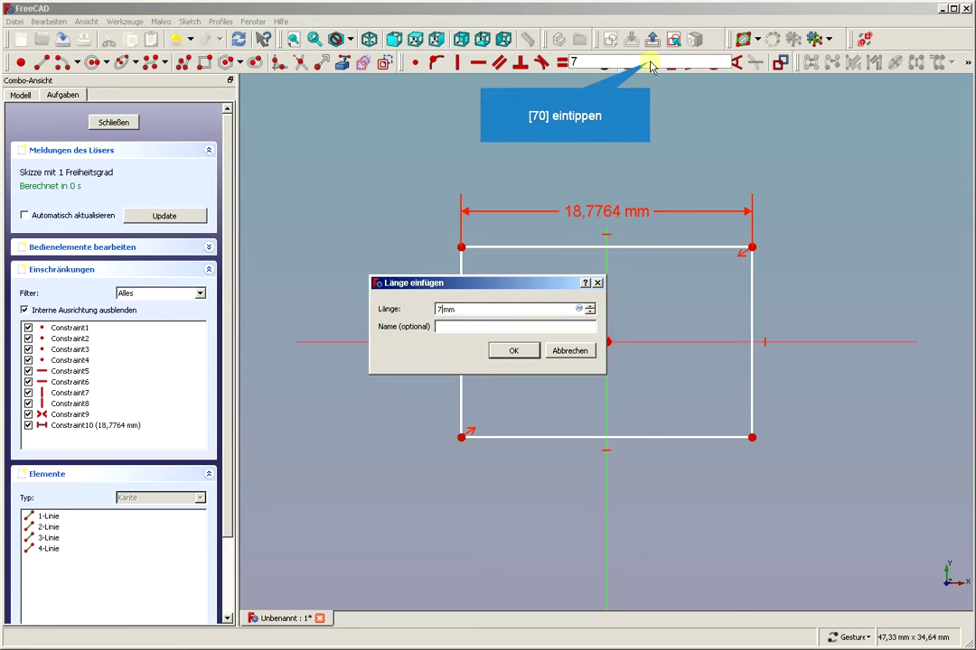
type("0")
key("Return")
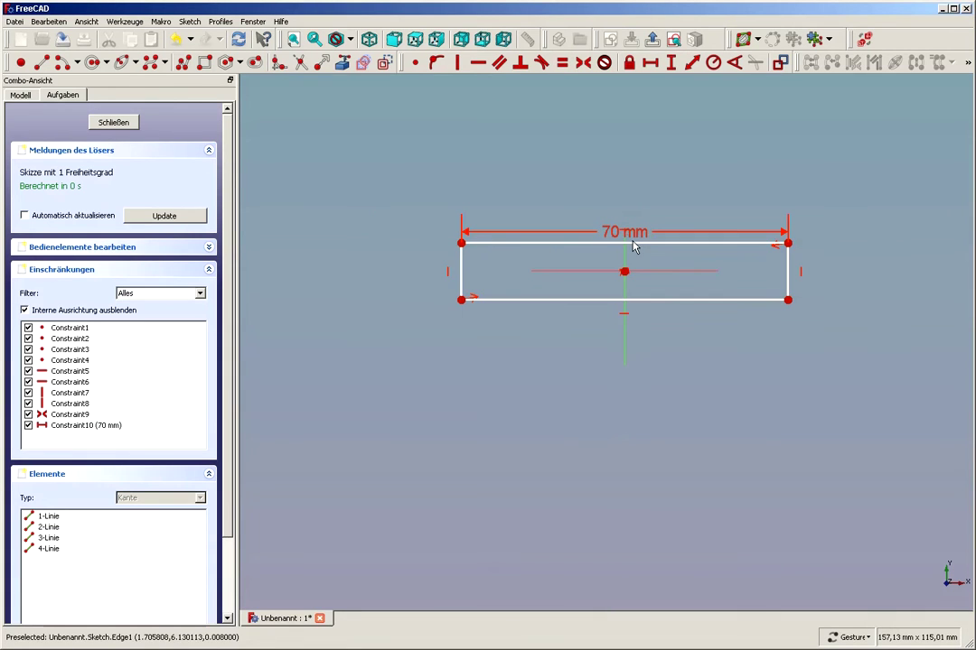
left_click(790, 276)
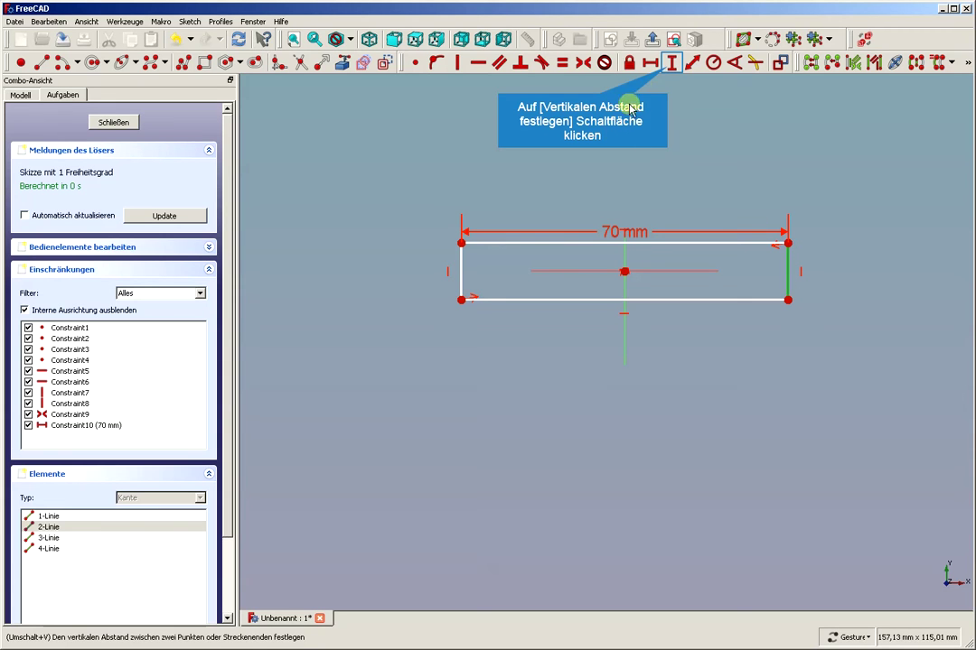
left_click(670, 65)
type("1")
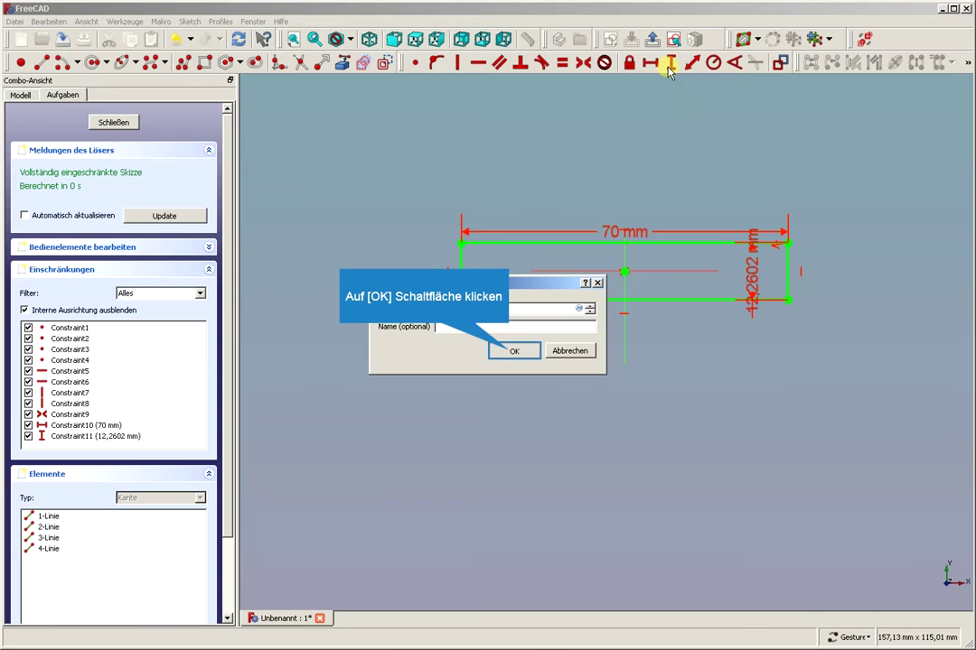
left_click(511, 352)
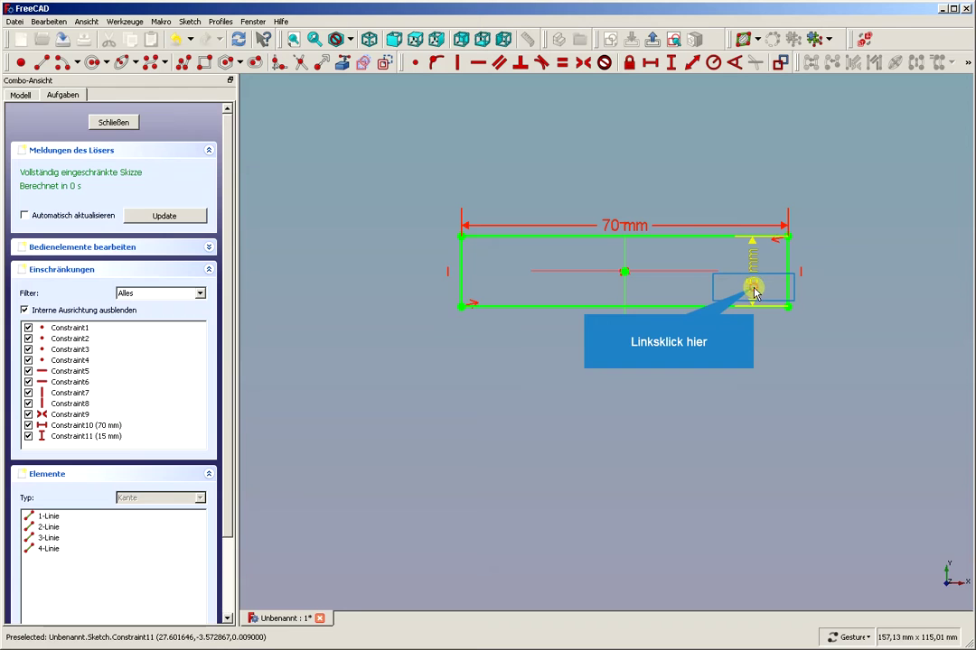
mouse_move(755, 292)
left_mouse_down()
mouse_move(825, 316)
mouse_move(877, 369)
left_mouse_up()
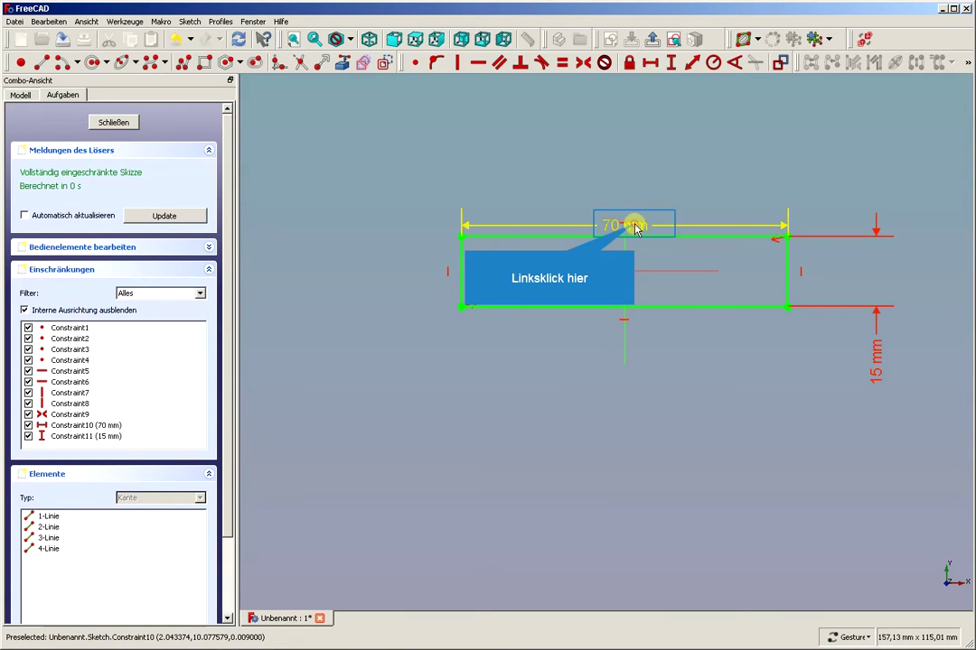
- Move the 70 mm dimension above the rectangle and close the sketch
mouse_move(635, 226)
left_mouse_down()
mouse_move(654, 175)
mouse_move(677, 164)
left_mouse_up()
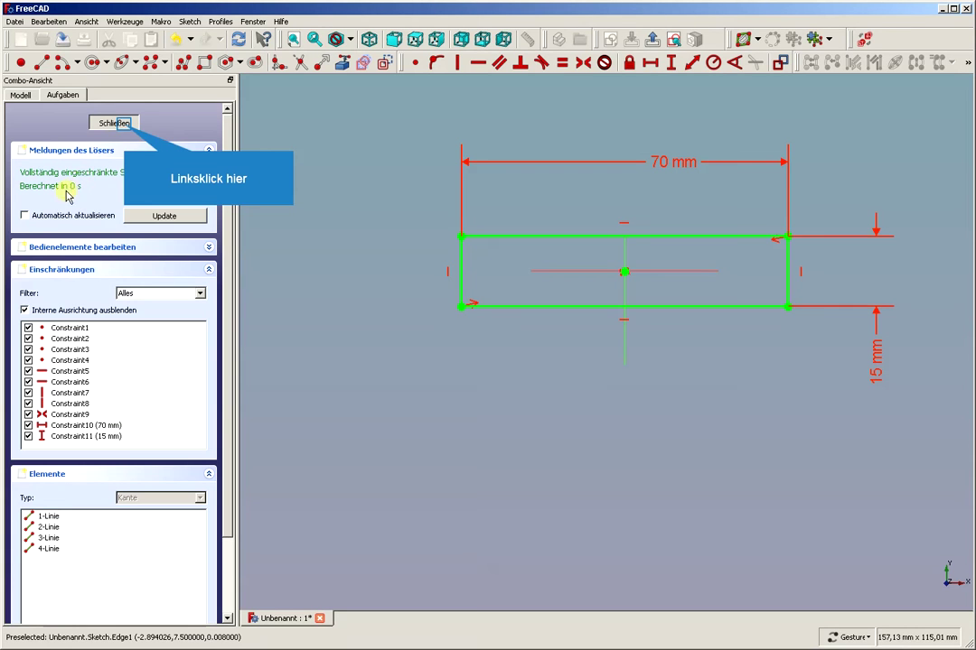
left_click(125, 131)
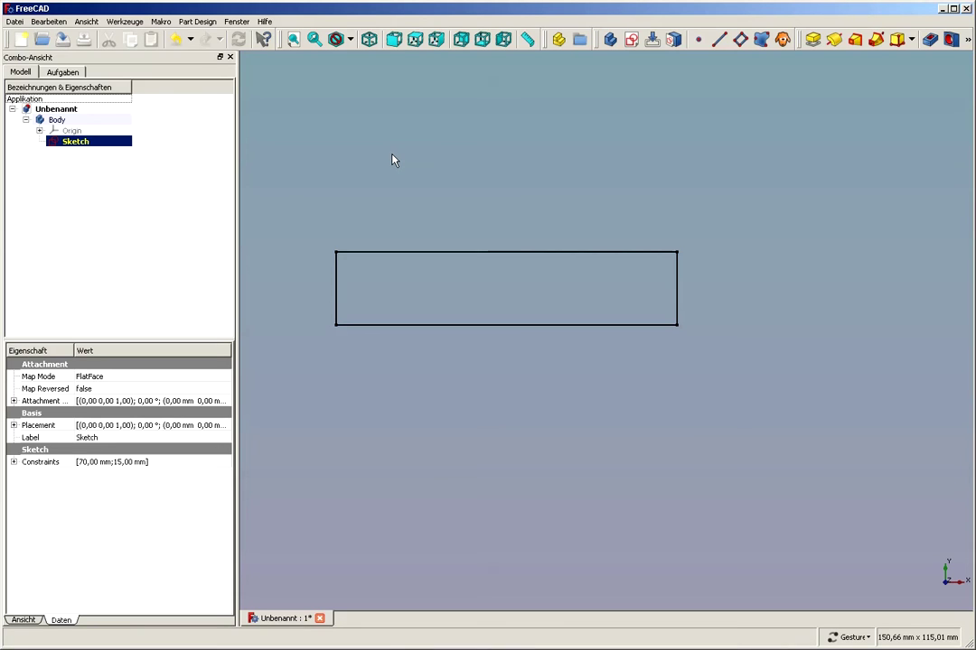
- Pad the rectangle sketch to a length of 25 mm
left_click(812, 40)
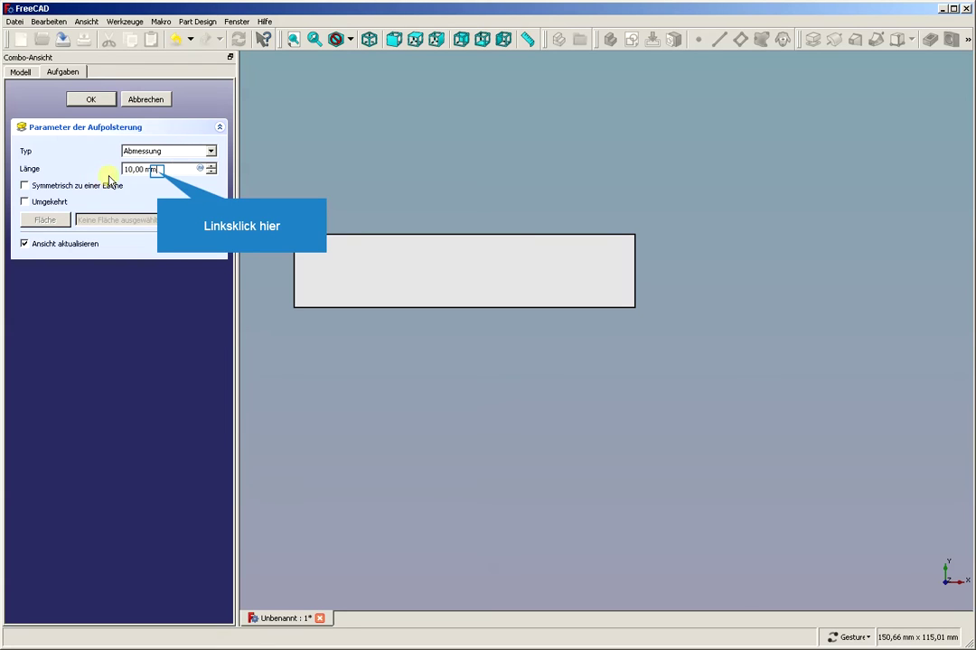
left_click(157, 169)
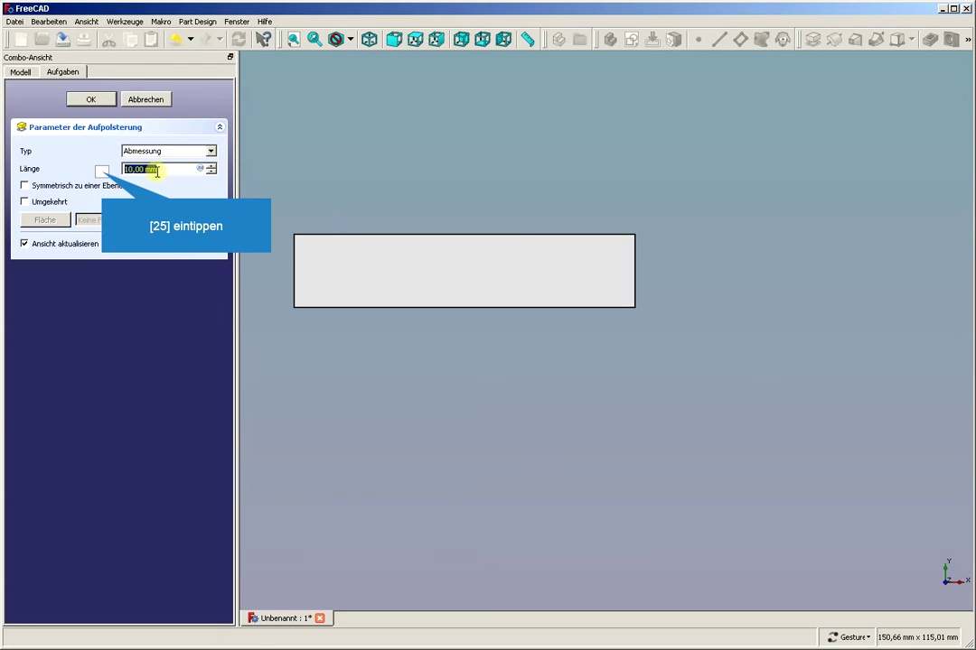
type("25")
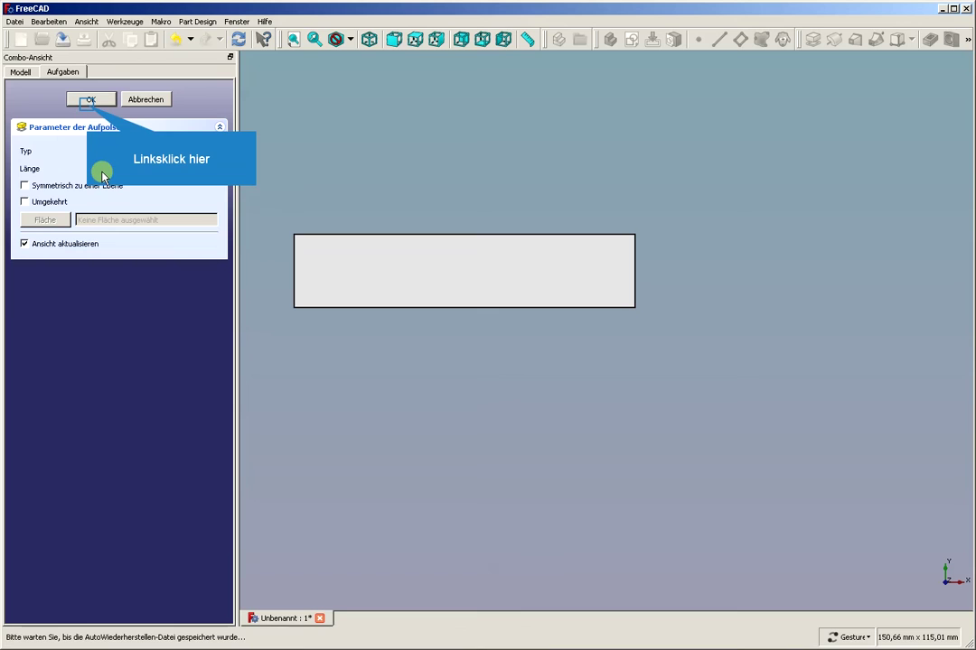
left_click(88, 101)
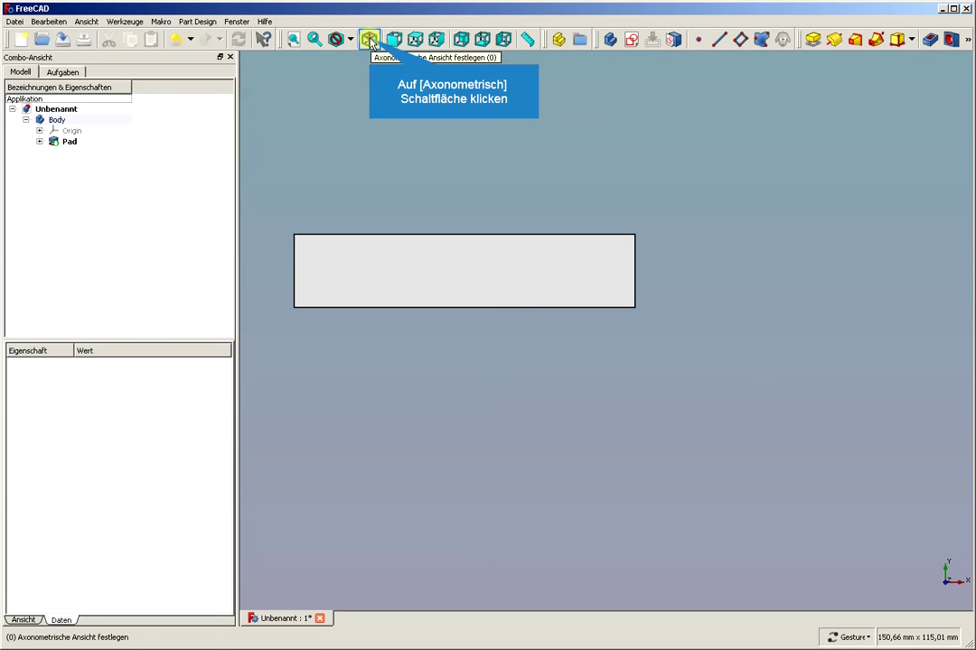
- Show the box isometric and fitted, trying perspective before returning to orthographic projection
left_click(369, 38)
key("v")
key("f")
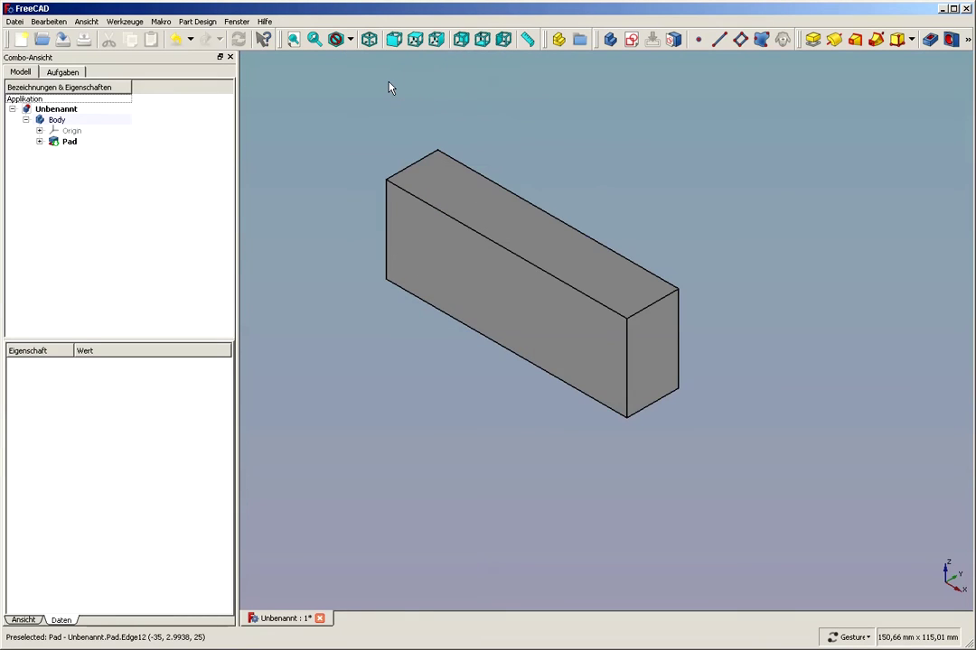
left_click(87, 22)
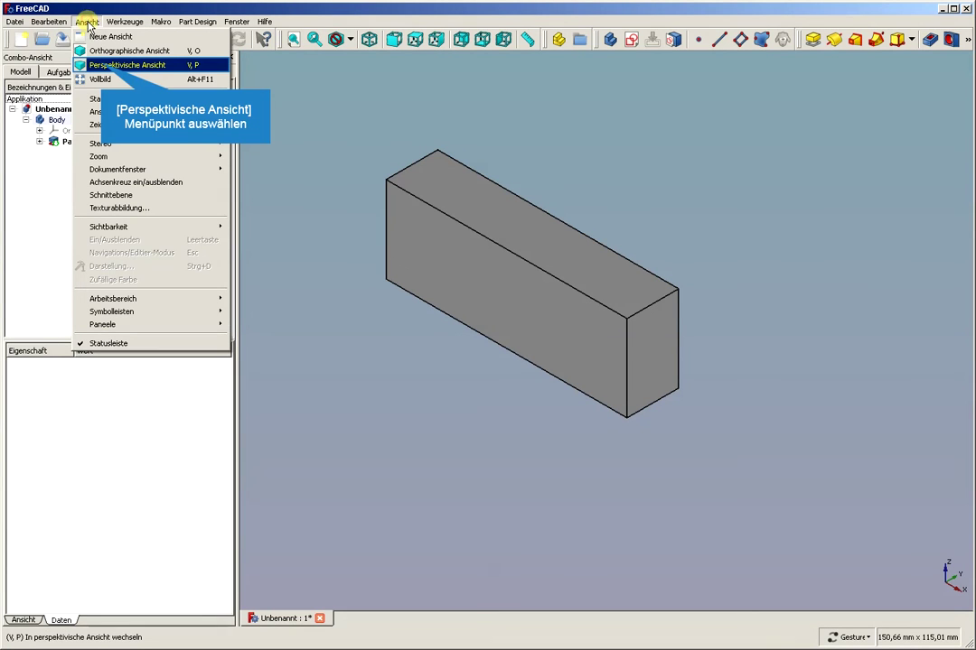
left_click(104, 67)
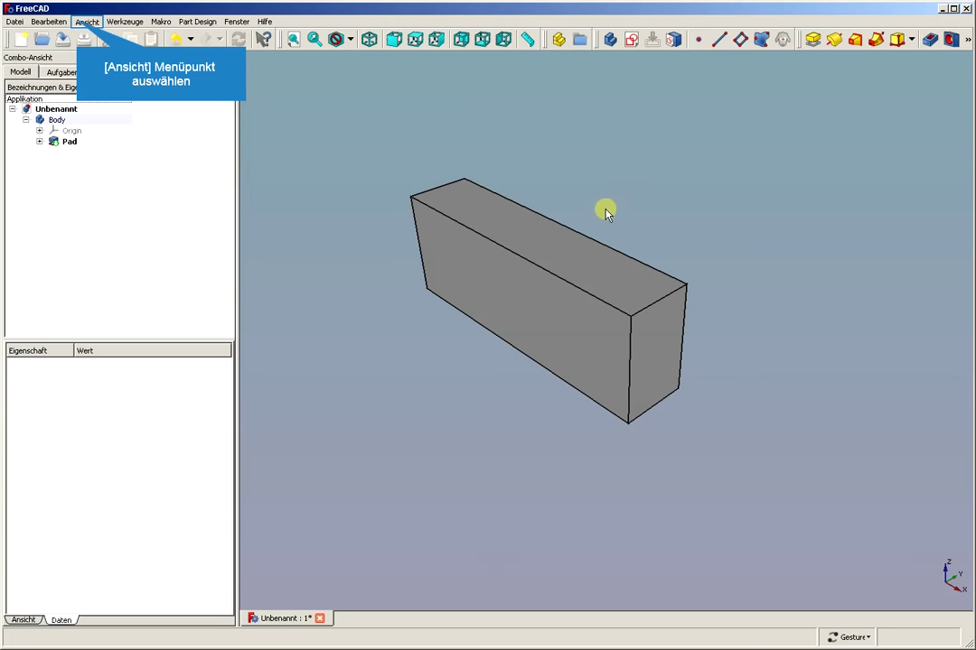
left_click(79, 24)
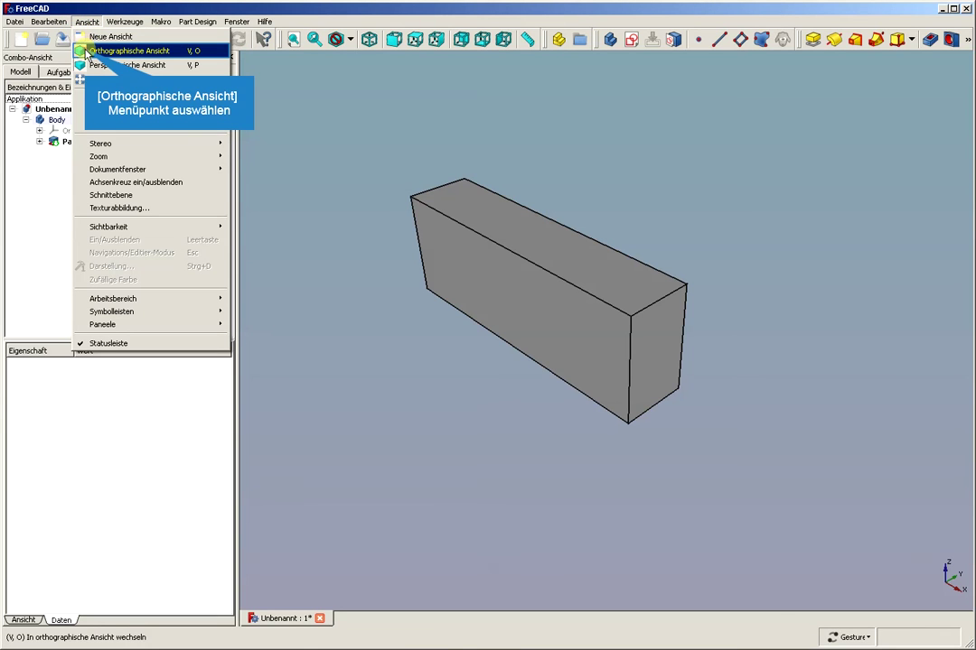
left_click(88, 52)
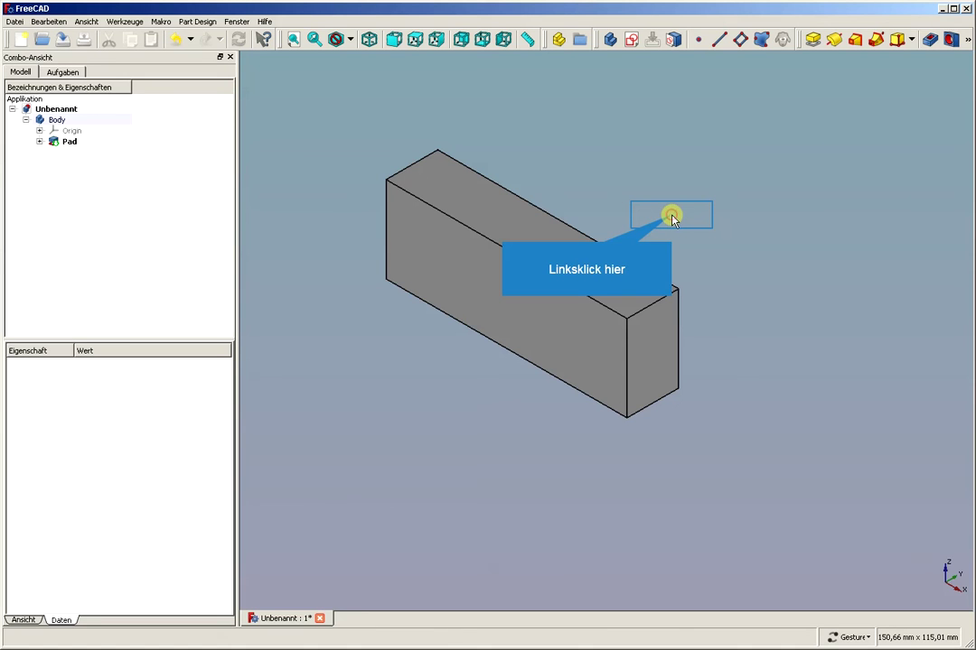
- Orbit the box to view it from several oblique angles
mouse_move(671, 218)
left_mouse_down()
mouse_move(678, 227)
mouse_move(679, 218)
left_mouse_up()
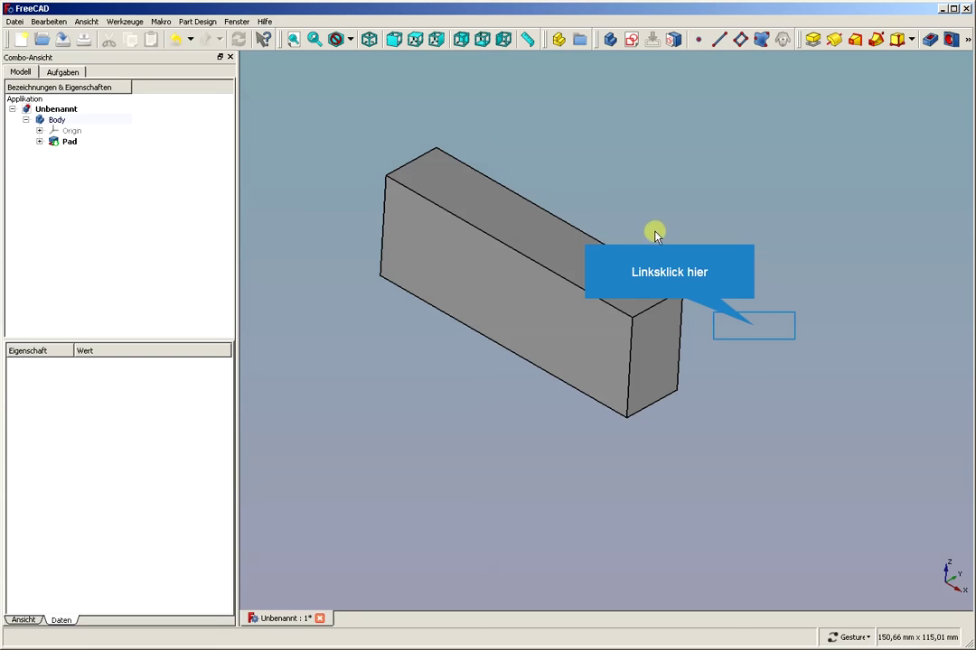
left_click(681, 272)
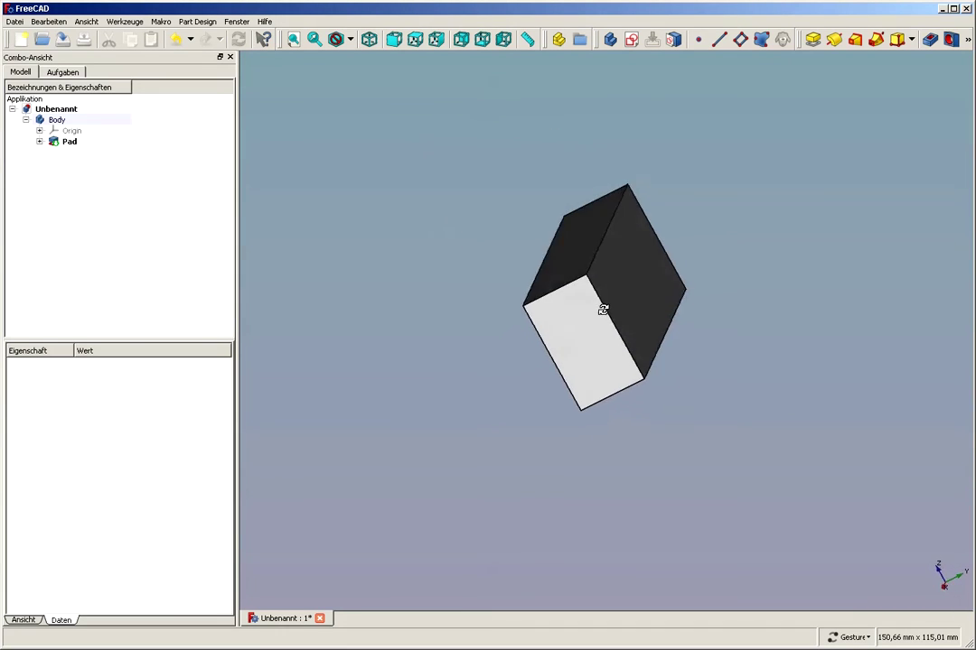
left_click_drag(666, 343, 778, 293)
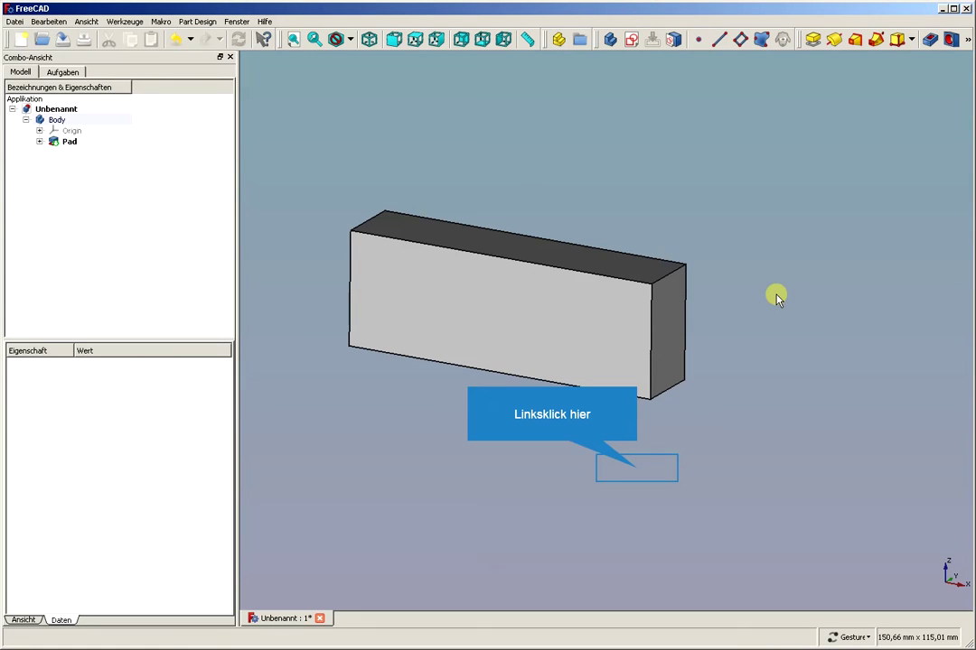
left_click_drag(637, 470, 582, 468)
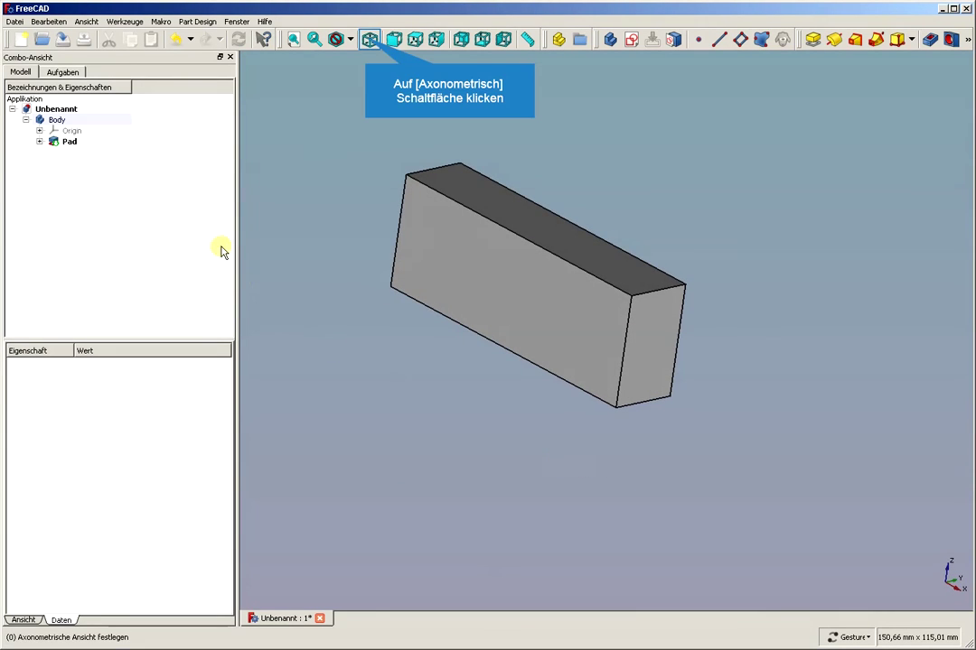
- Return to the isometric view and select the box's large front face
left_click(370, 39)
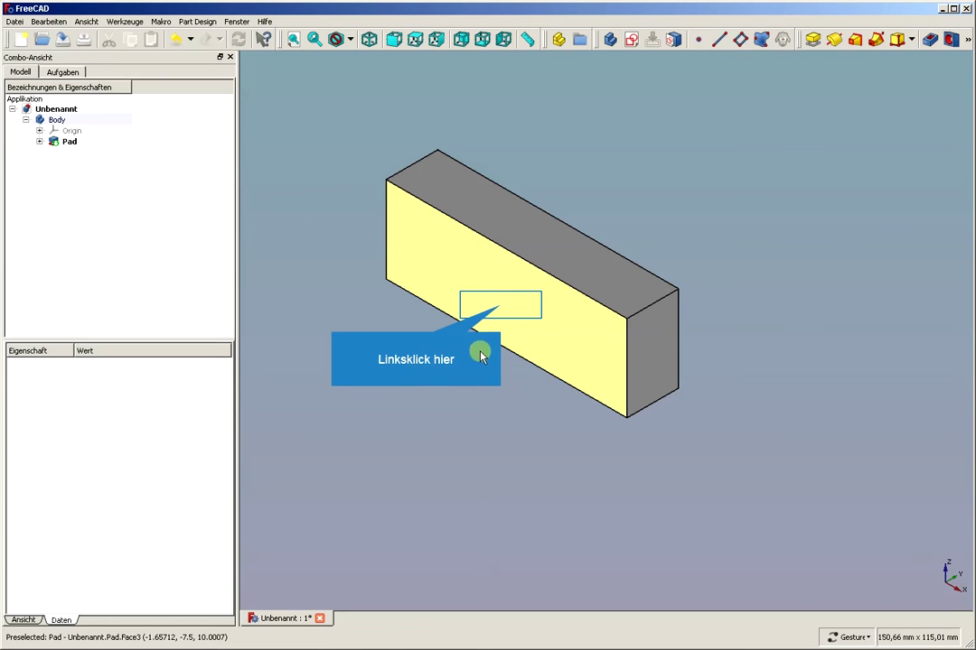
left_click(501, 310)
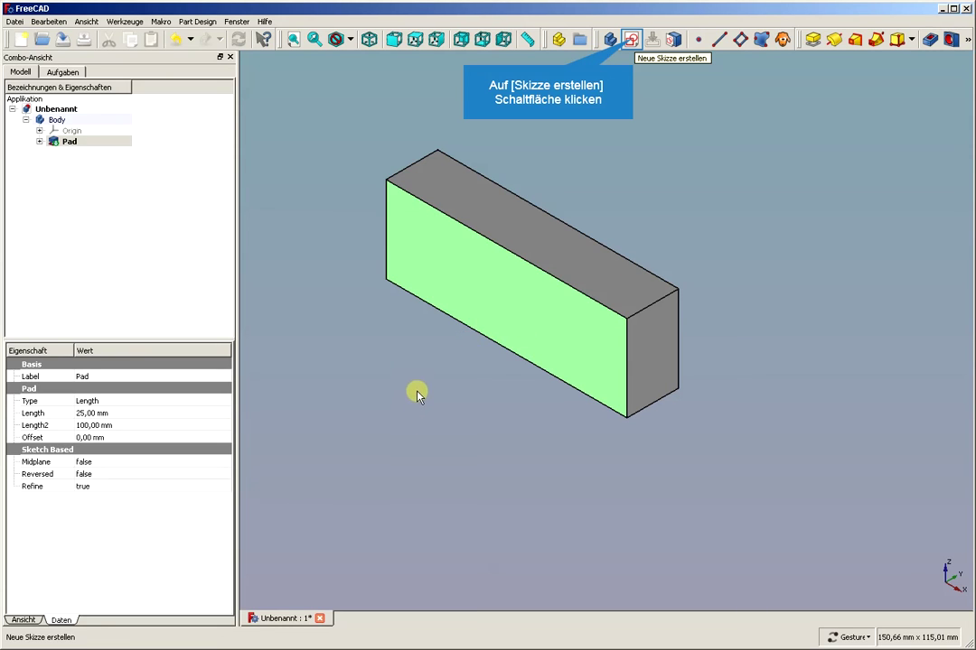
- Start a sketch on the block's front face and draw a rectangle inside the face outline
left_click(631, 39)
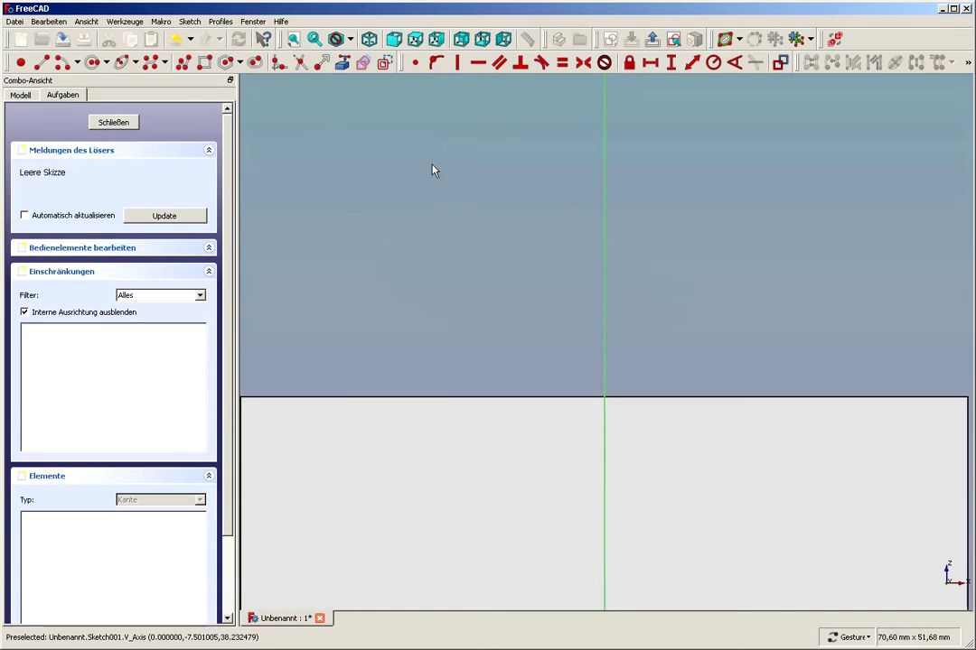
left_click(205, 63)
left_click(331, 465)
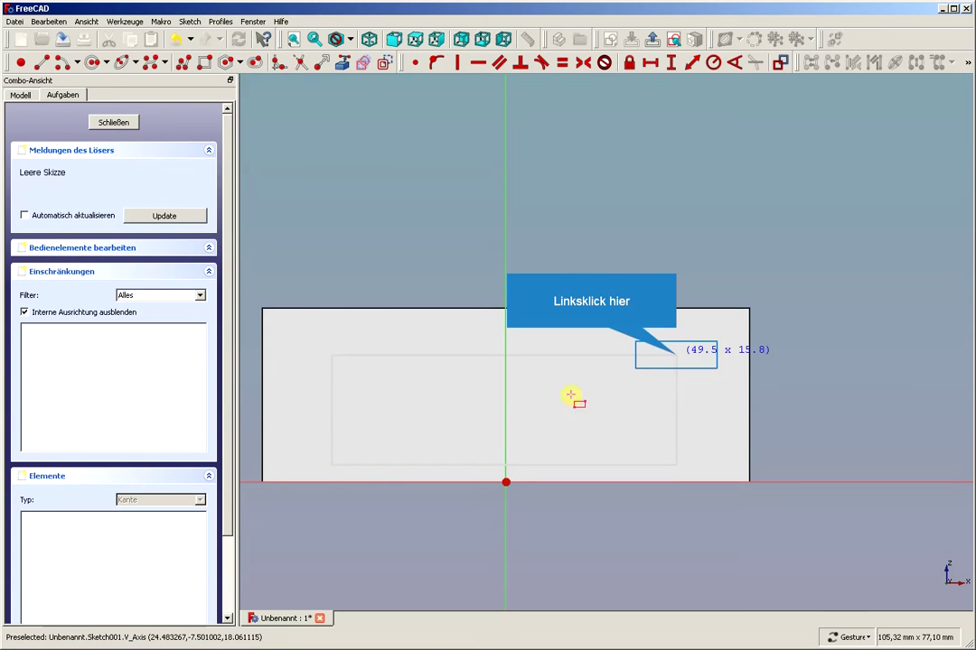
left_click(676, 354)
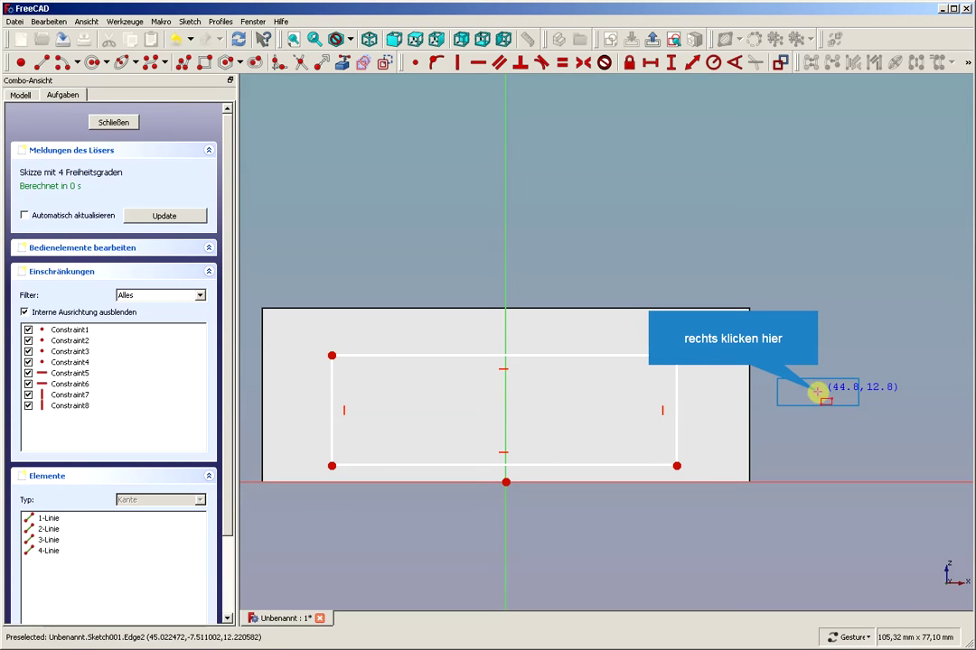
right_click(815, 391)
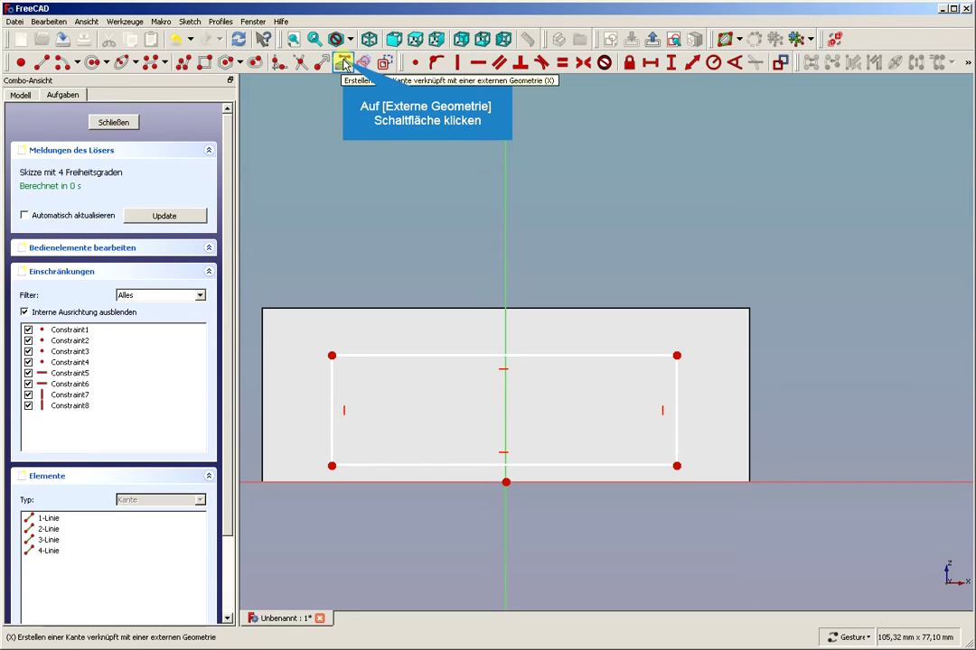
- Link the block's top edge into the sketch as external geometry
left_click(343, 63)
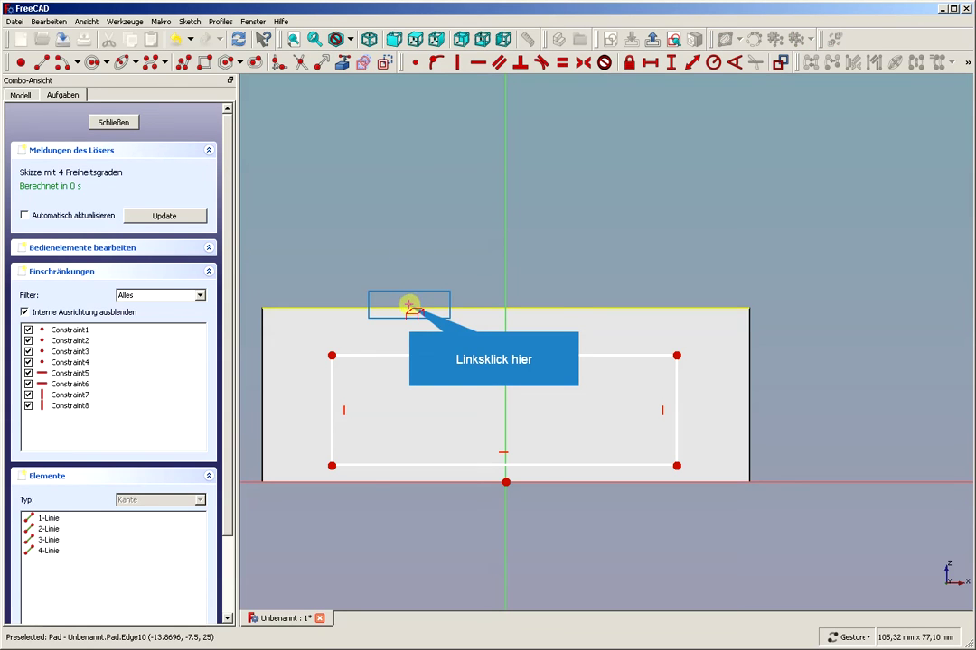
left_click(409, 304)
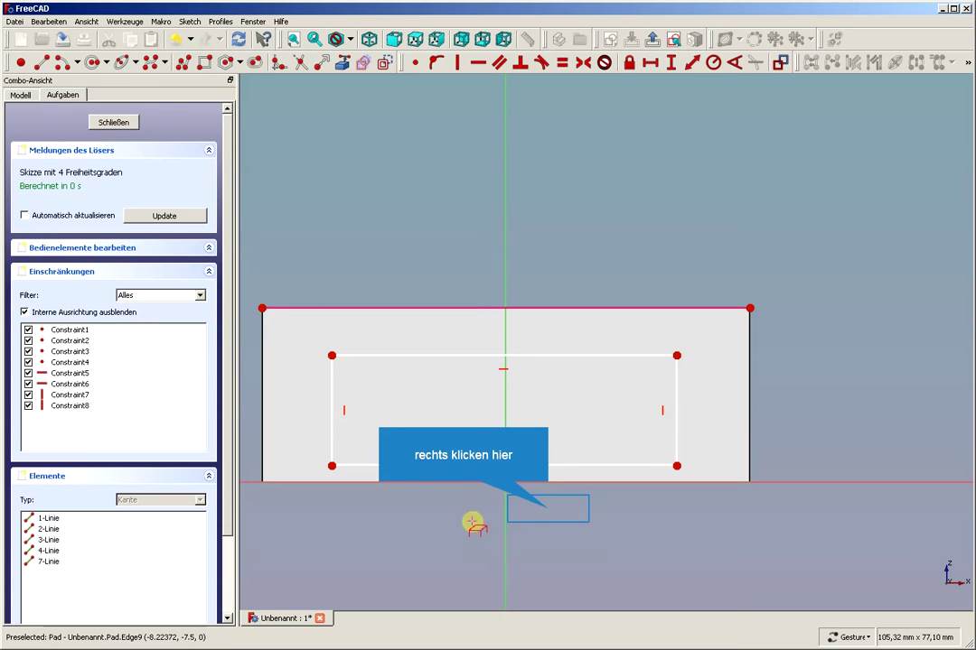
right_click(548, 510)
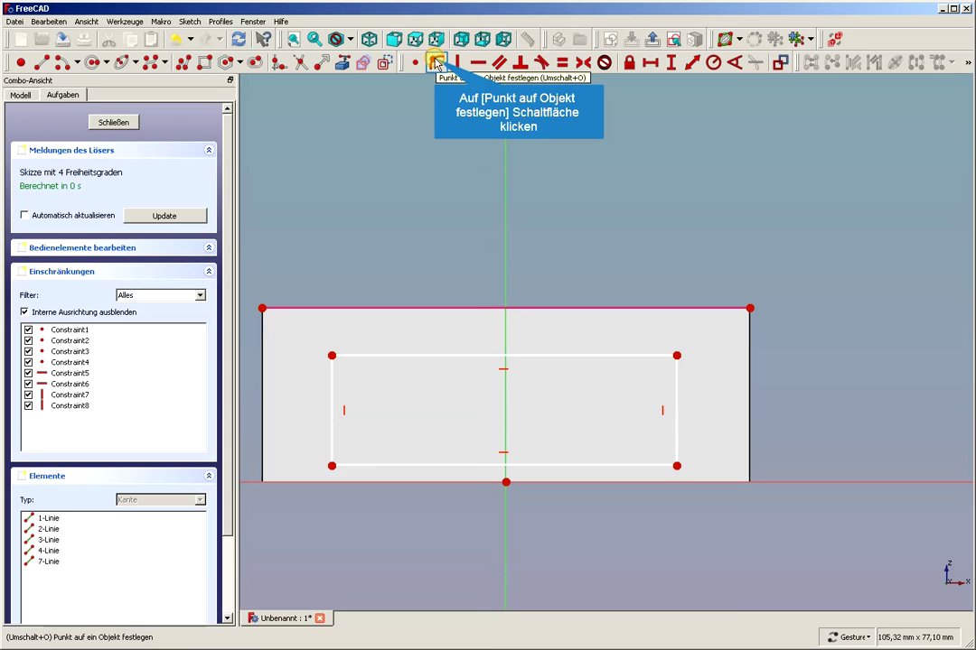
- Put the rectangle's lower-left corner on the horizontal axis and select both top-left corners
left_click(436, 63)
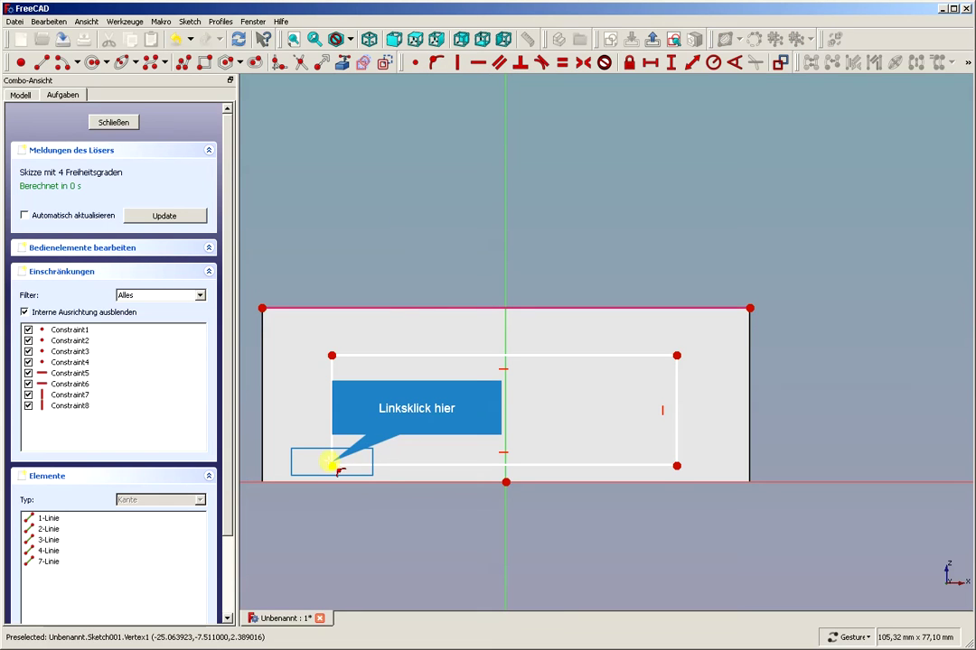
left_click(332, 465)
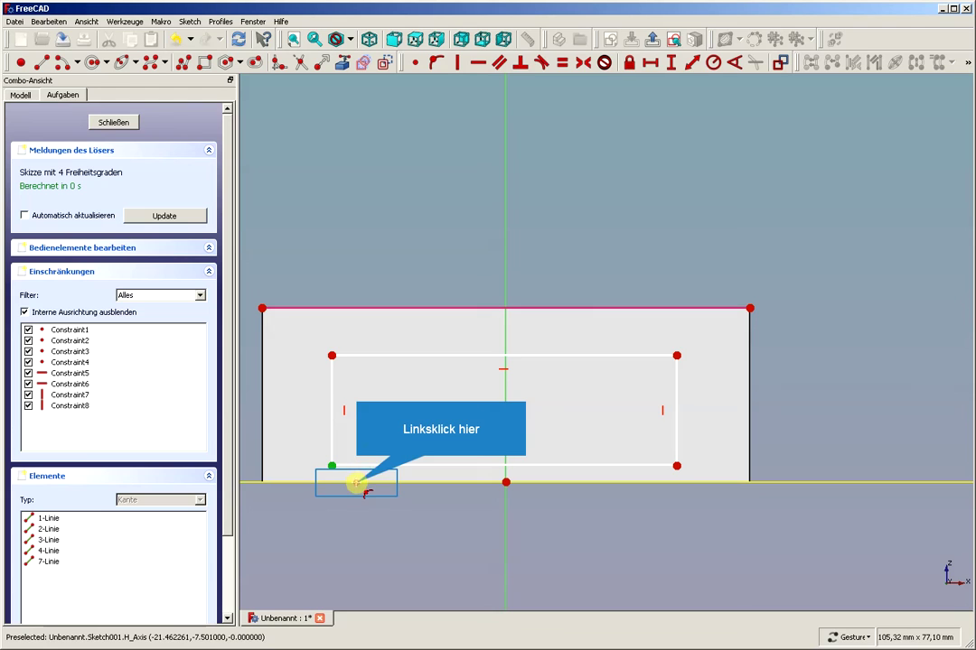
left_click(357, 483)
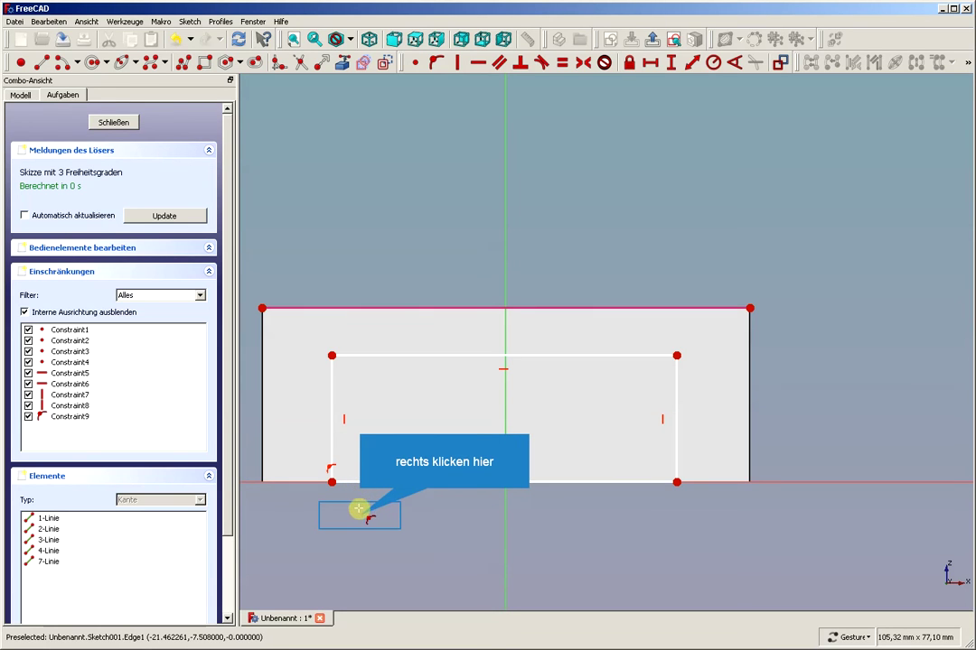
right_click(358, 514)
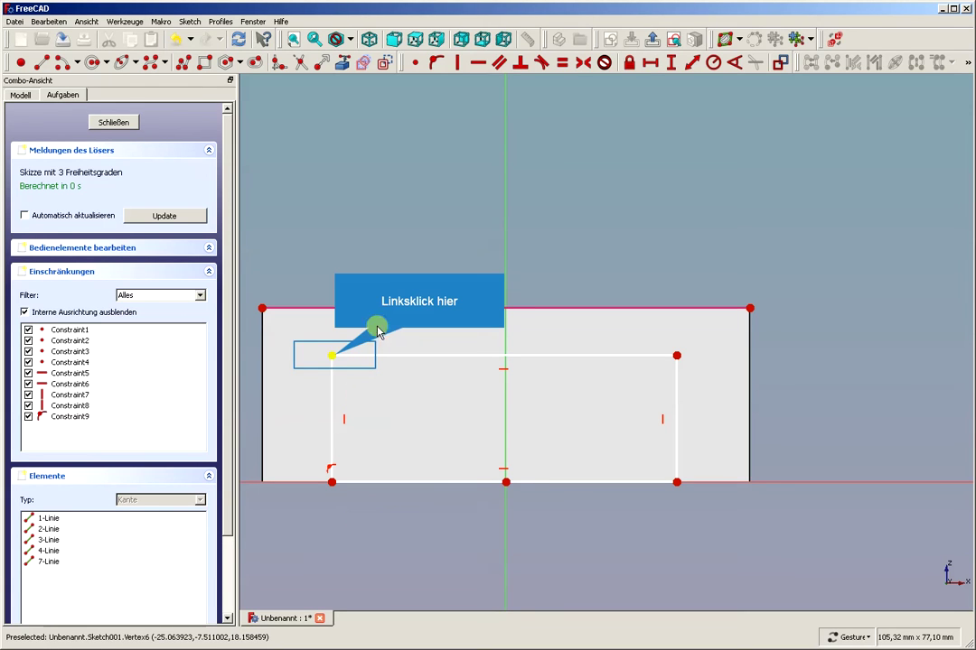
left_click(332, 356)
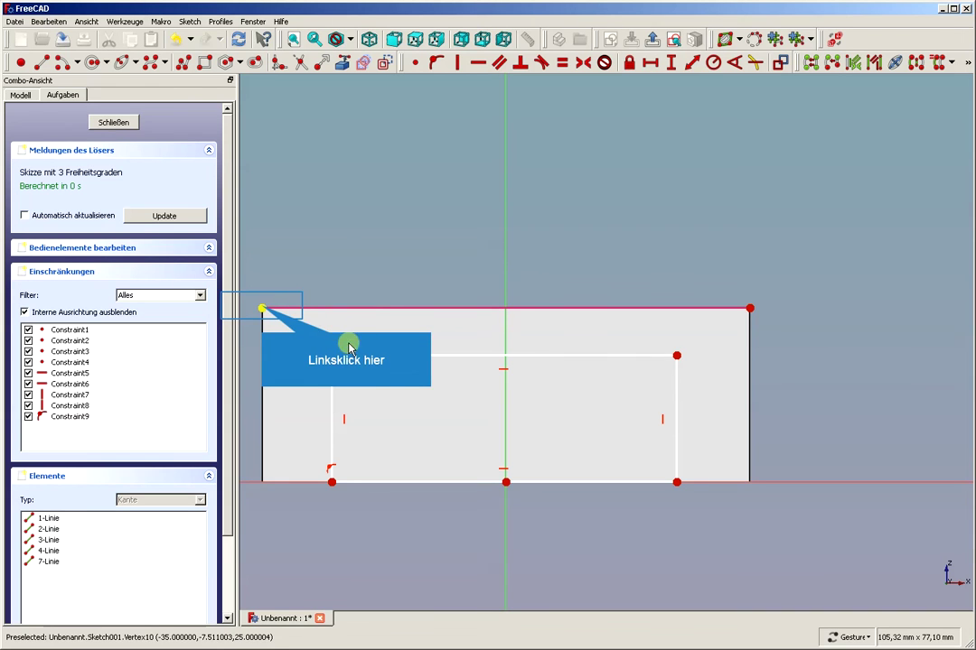
left_click(262, 309)
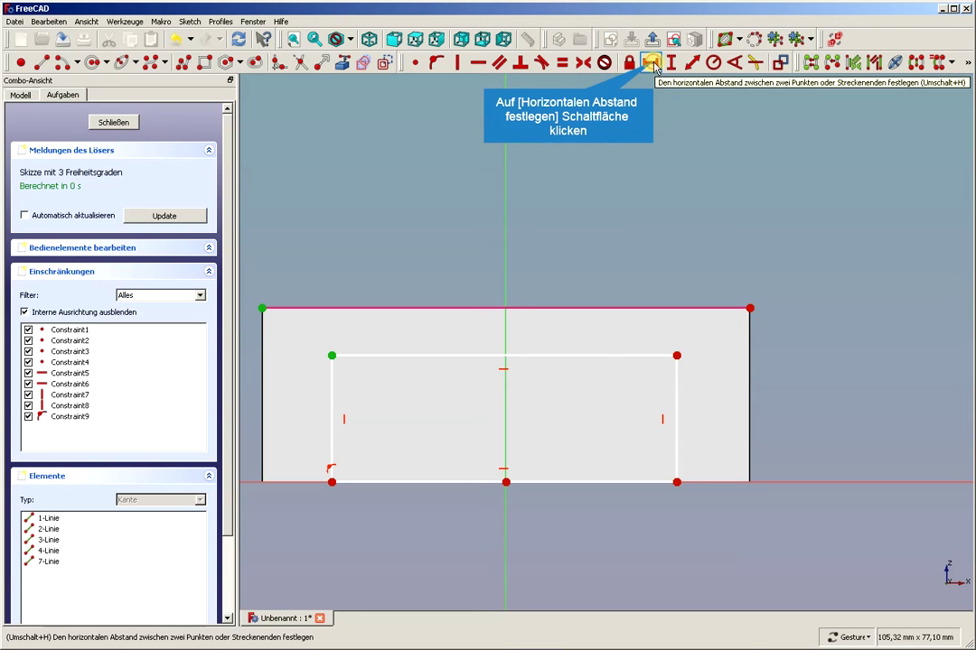
- Set a 15 mm horizontal distance from the block's left corner to the rectangle's left side
left_click(651, 64)
type("1")
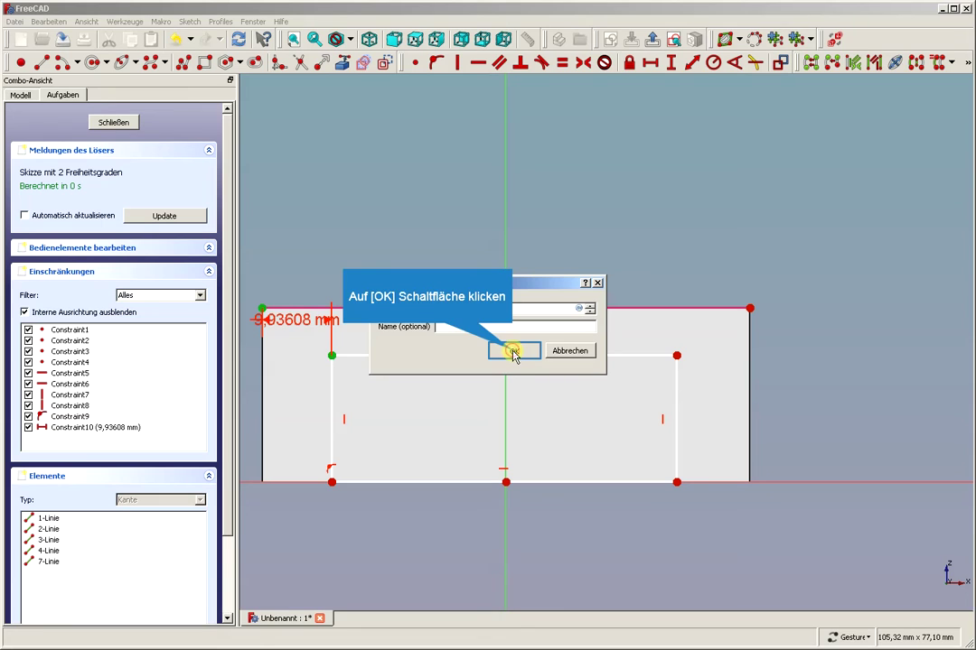
left_click(513, 352)
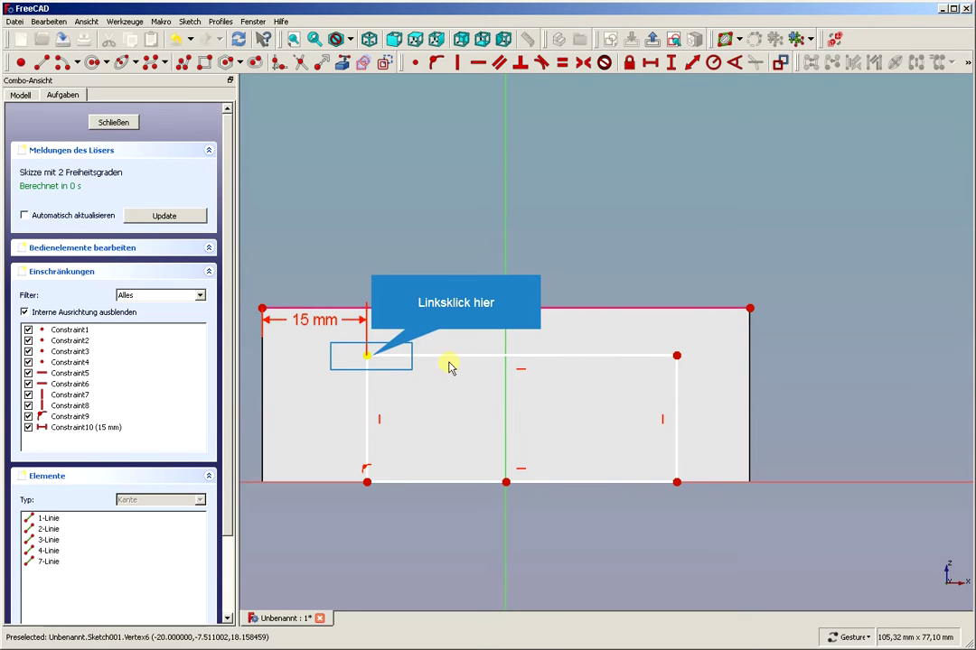
- Make the rectangle's top corners symmetric about the vertical axis
left_click(369, 357)
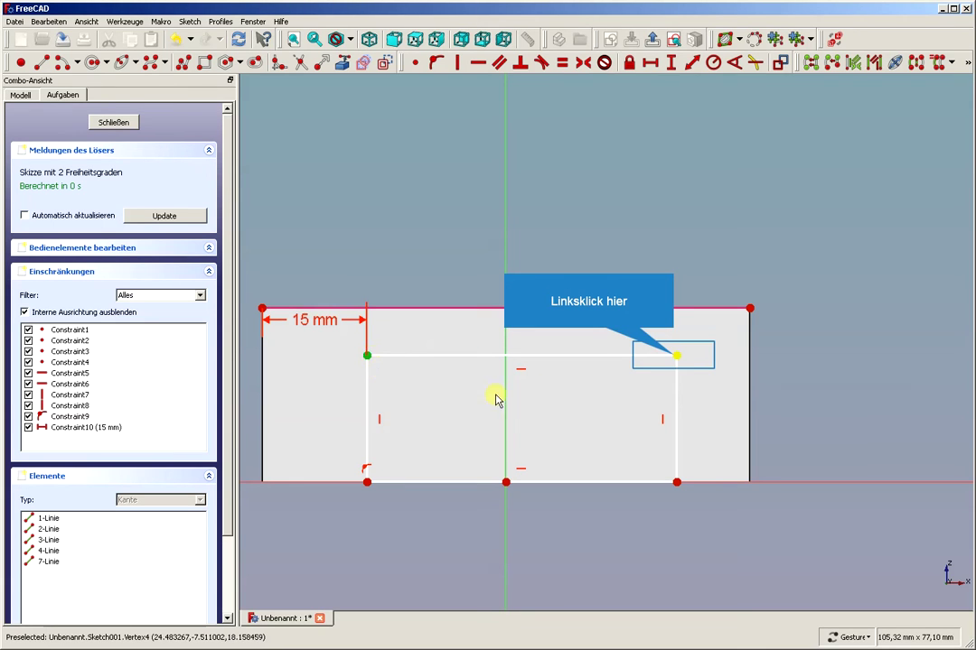
left_click(675, 357)
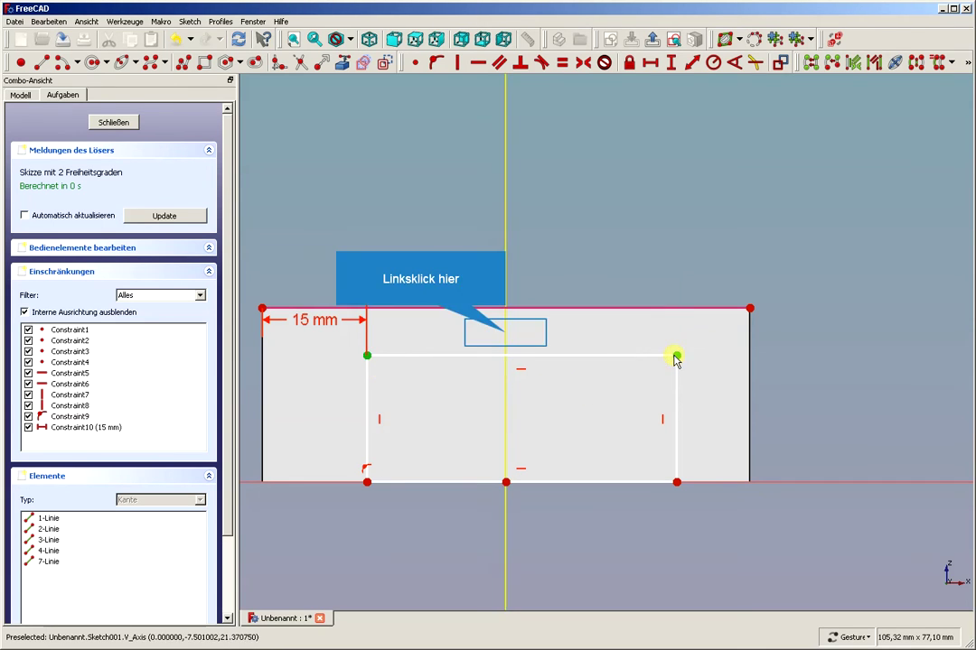
left_click(506, 337)
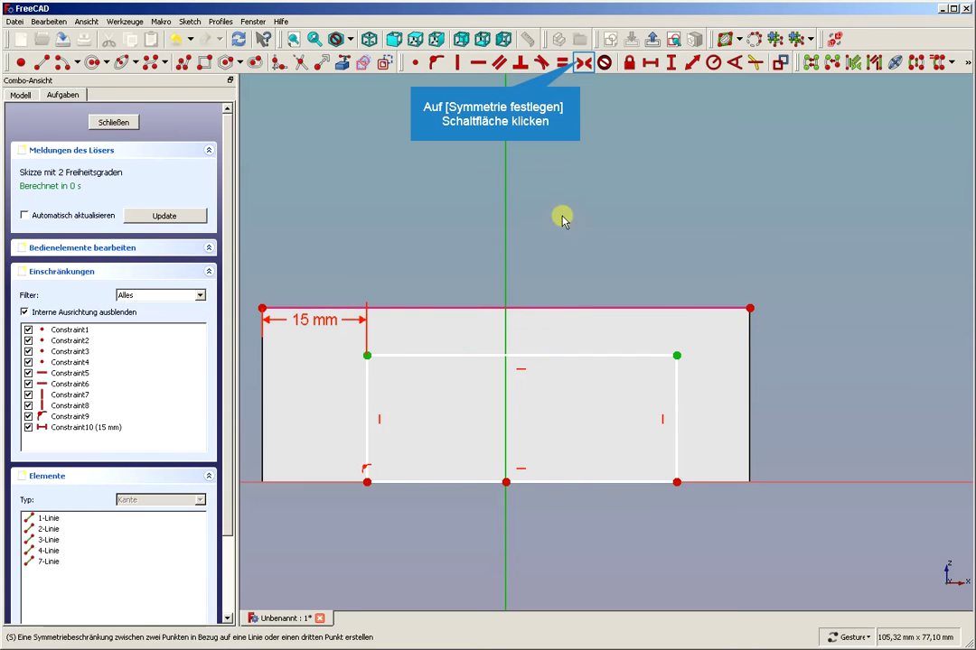
left_click(583, 63)
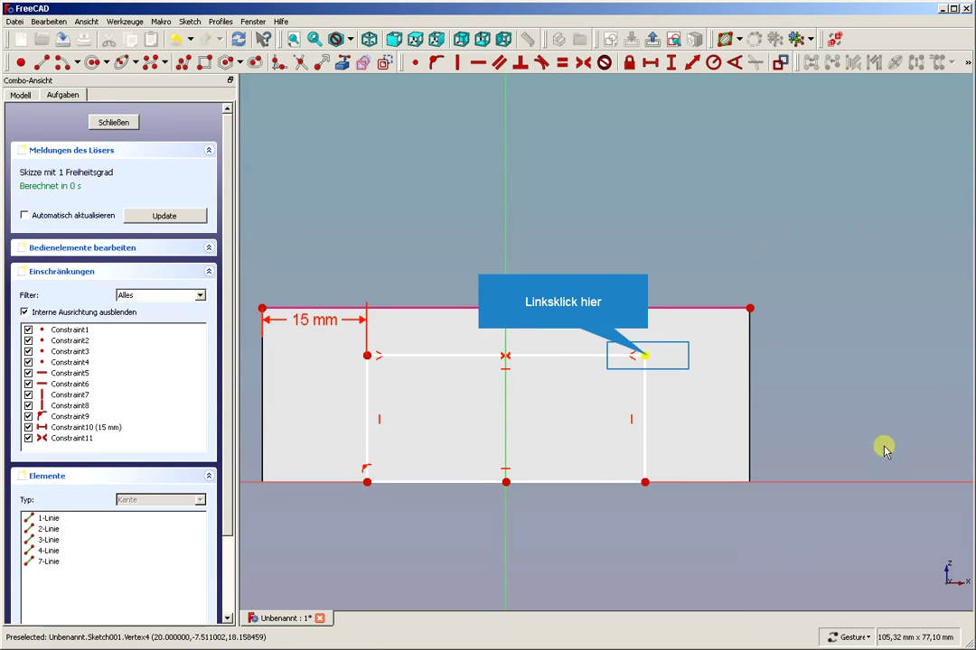
- Place the rectangle 5 mm below the block's top edge and move the dimension labels above the sketch
left_click(648, 360)
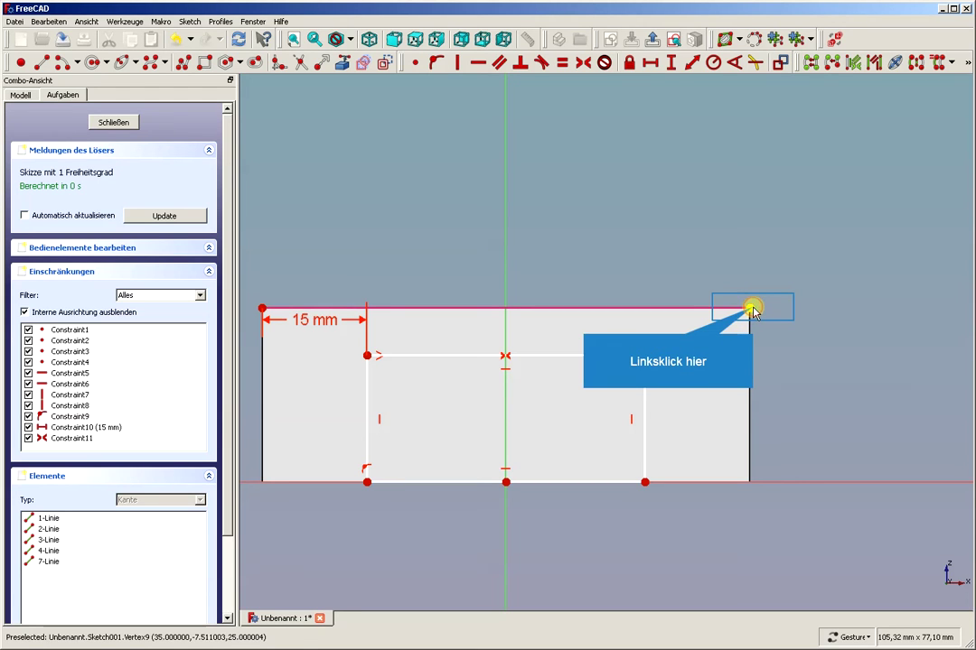
left_click(750, 309)
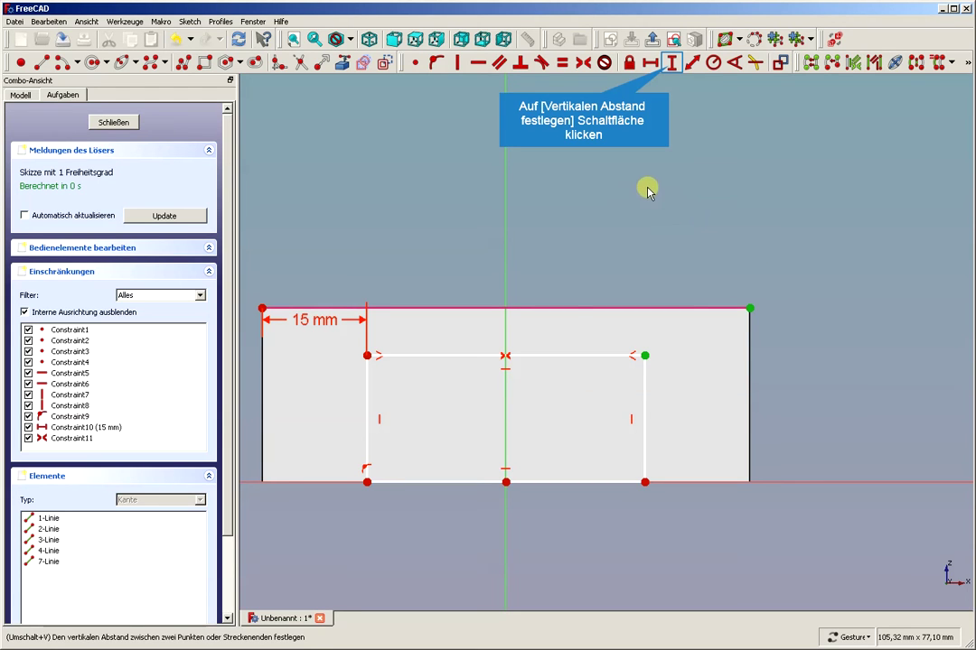
left_click(669, 65)
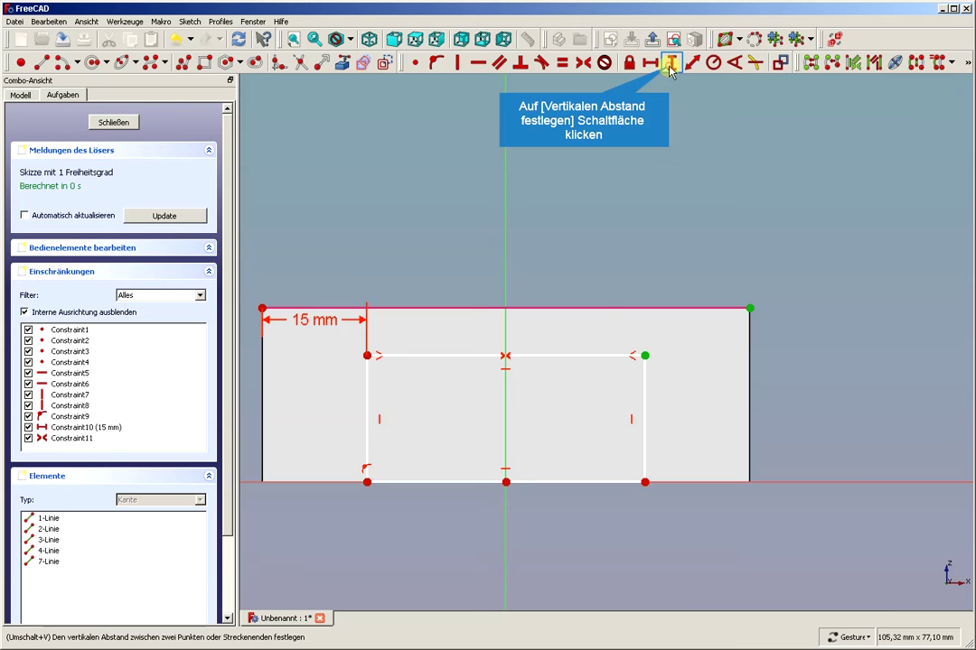
type("5")
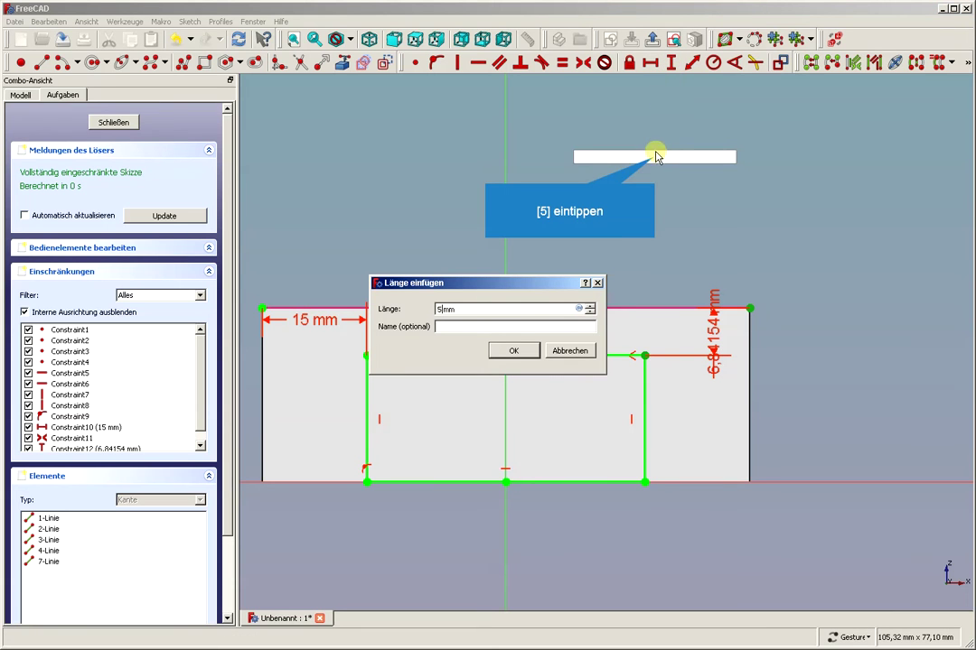
key("Return")
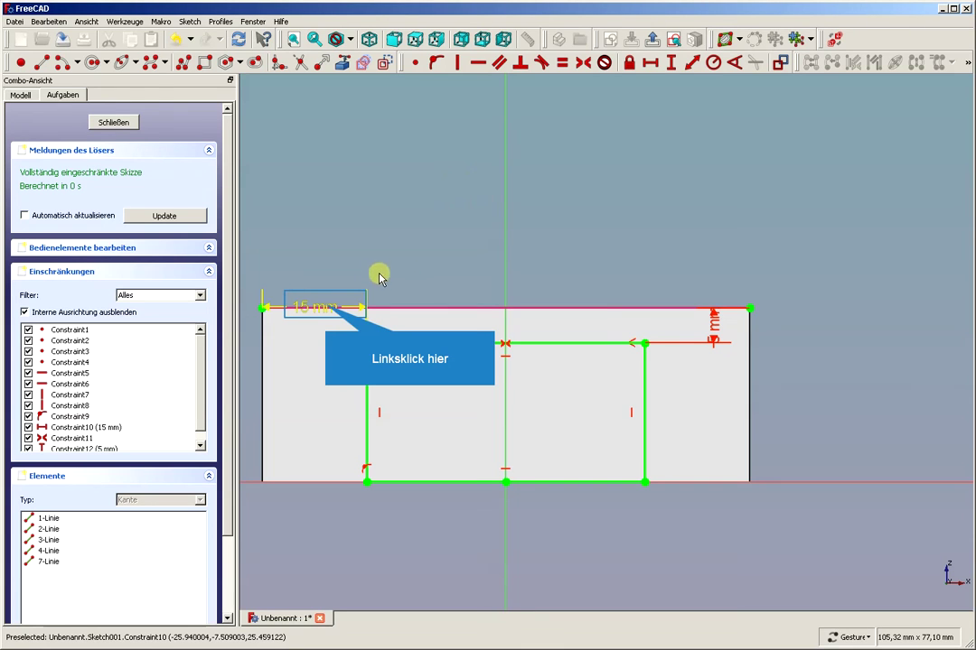
left_click_drag(326, 308, 324, 248)
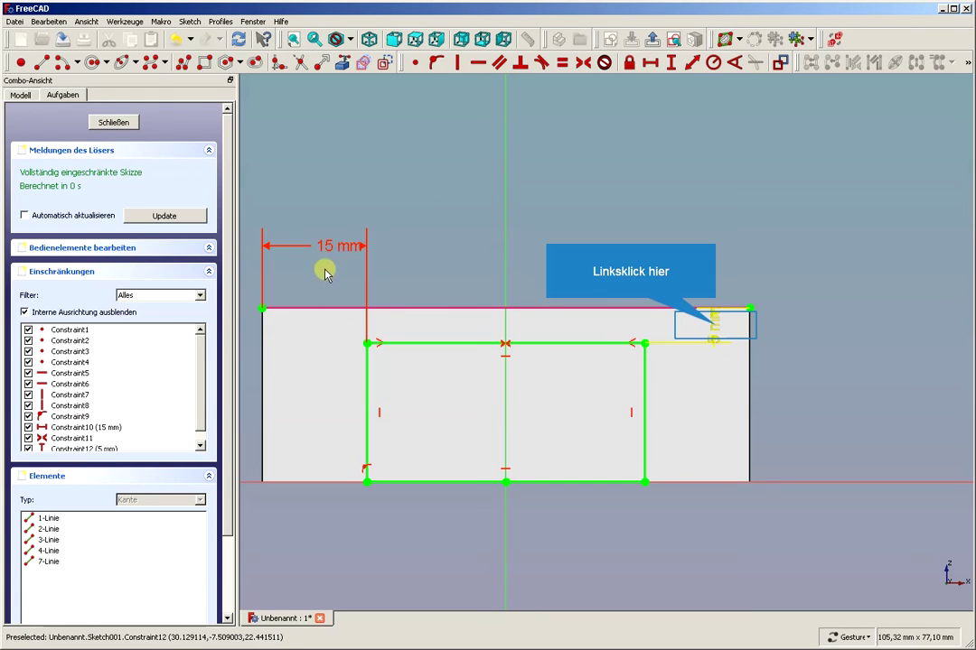
left_click_drag(709, 336, 779, 242)
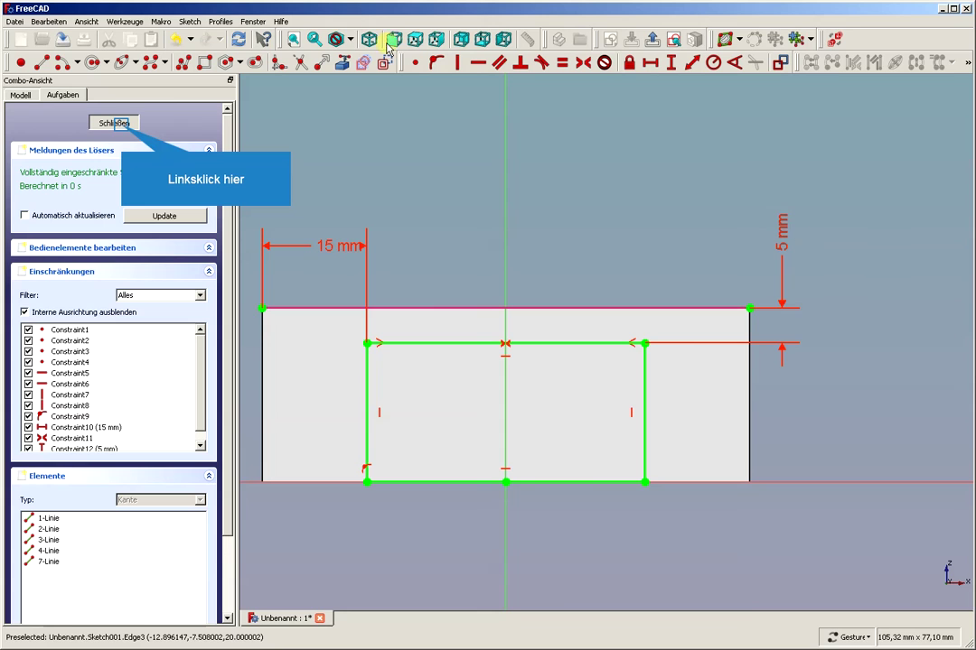
- Close the sketch and pocket the rectangle through the whole block with type 'Durch alles'
left_click(113, 123)
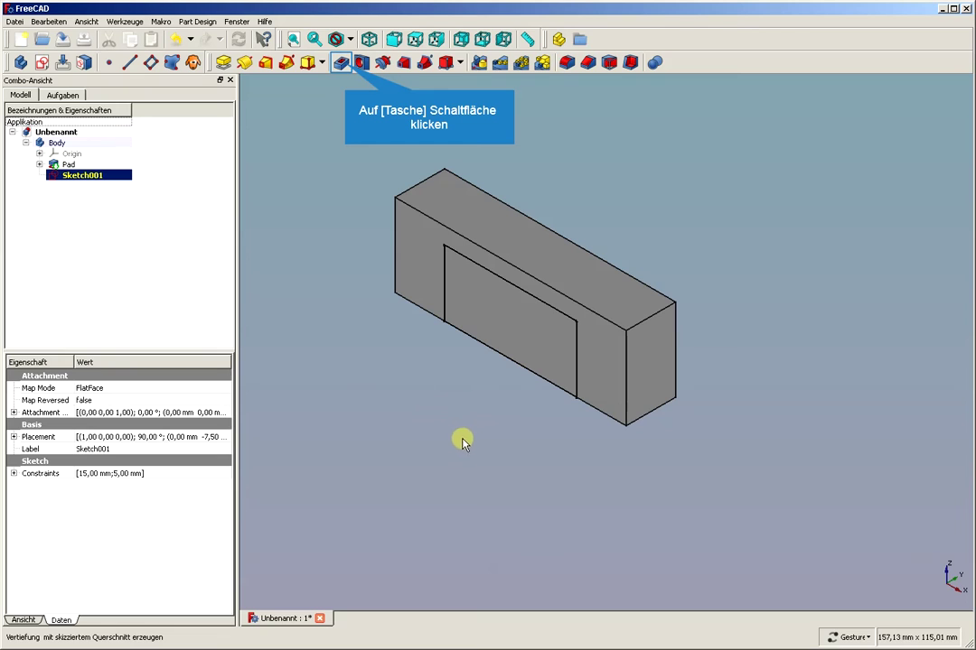
left_click(343, 85)
left_click(344, 65)
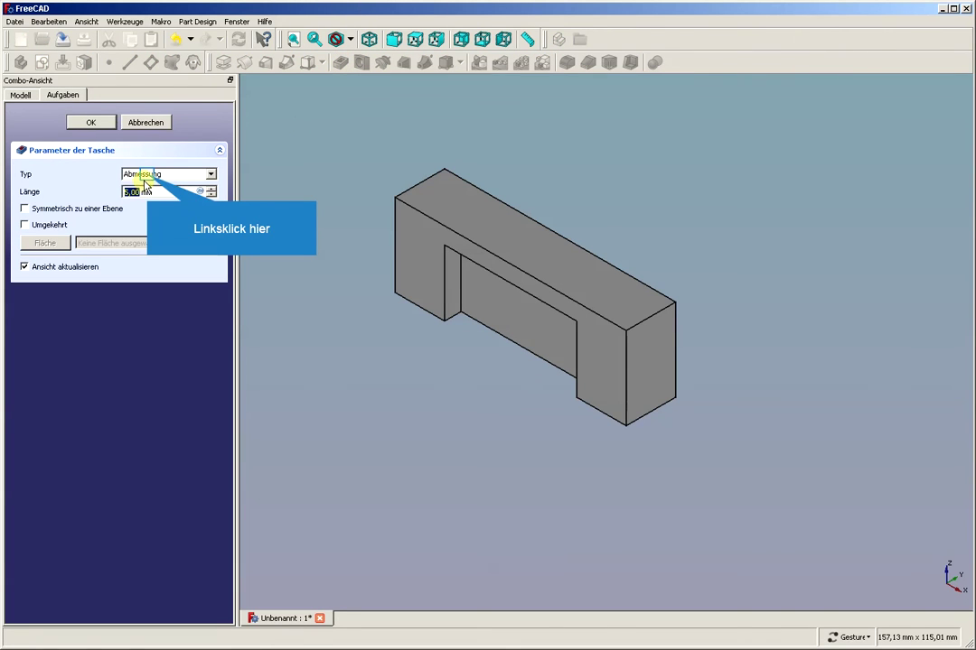
left_click(149, 176)
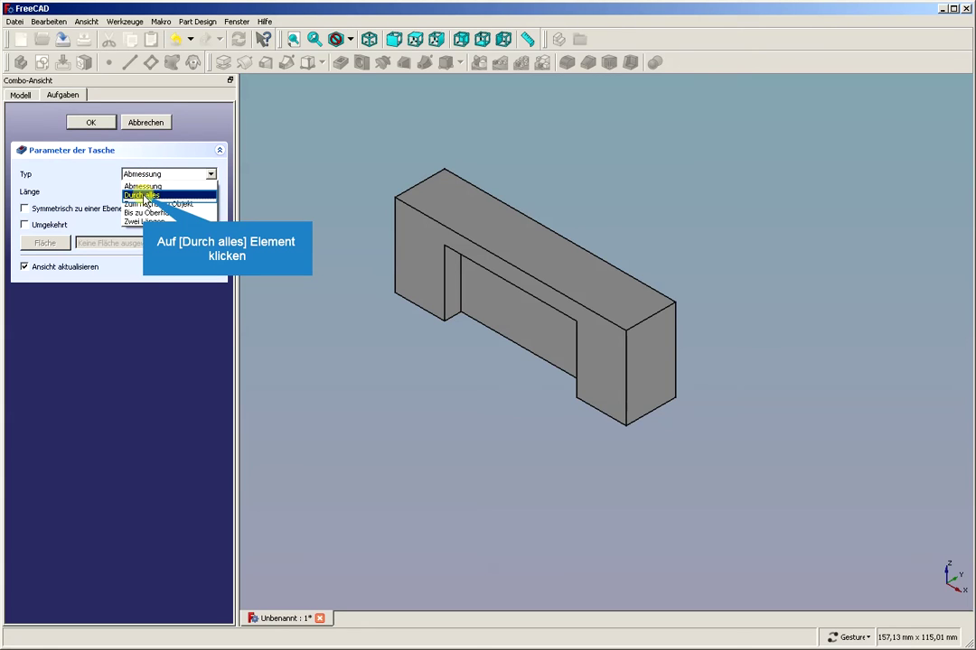
left_click(142, 195)
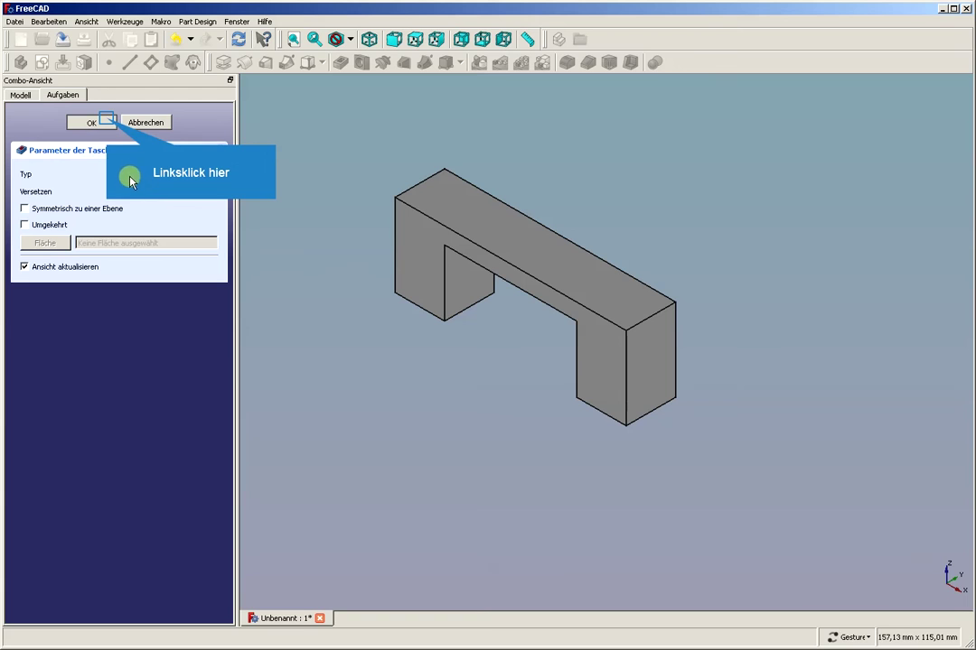
left_click(107, 123)
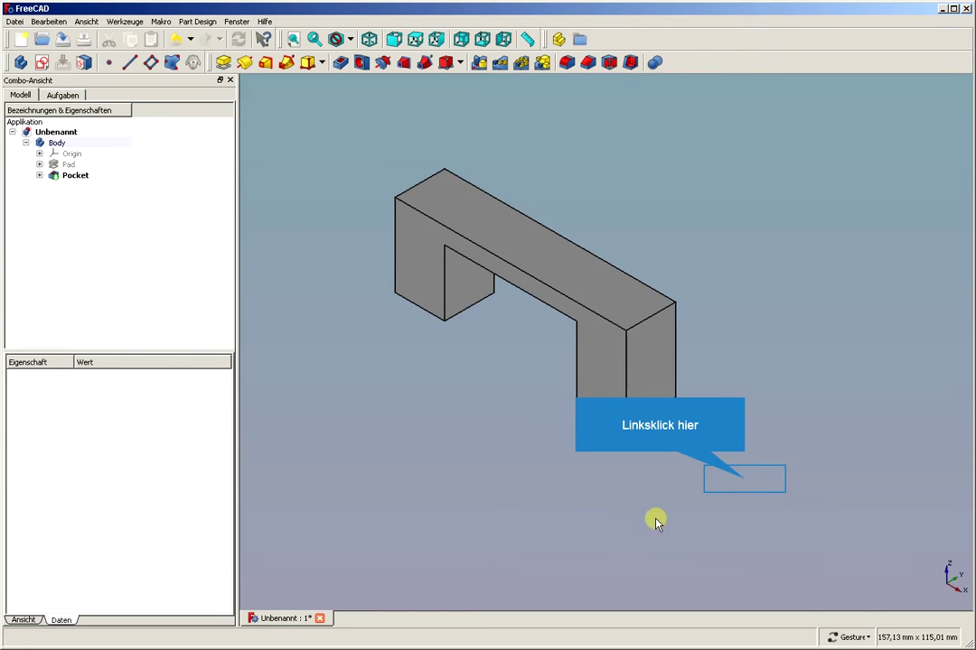
- Orbit the bracket toward the front and select its top face
mouse_move(746, 483)
left_mouse_down()
mouse_move(767, 433)
mouse_move(824, 446)
mouse_move(792, 465)
left_mouse_up()
scroll(517, 197, "up", 2)
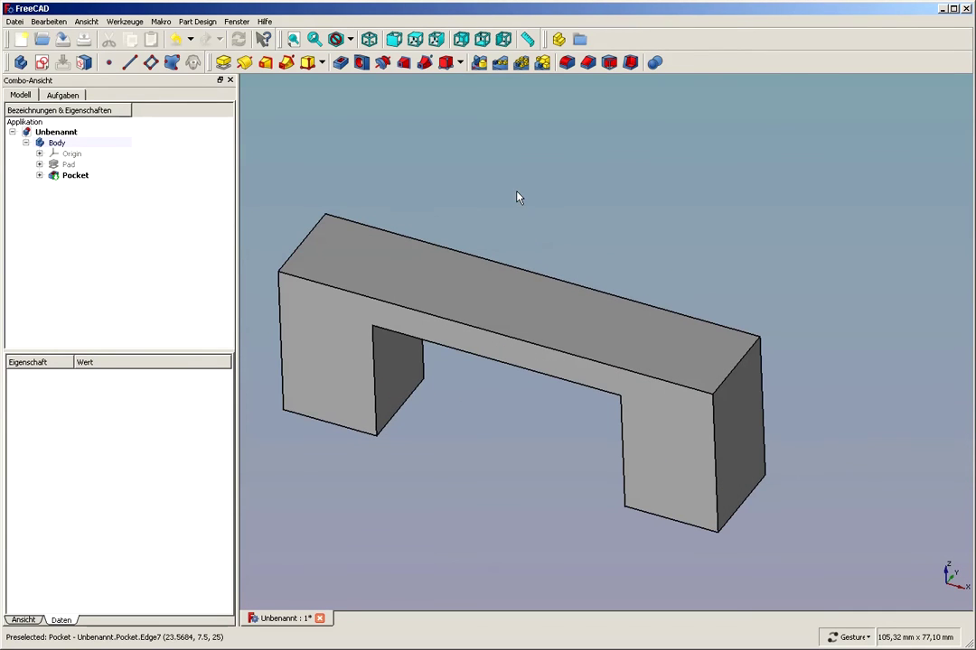
left_click(430, 285)
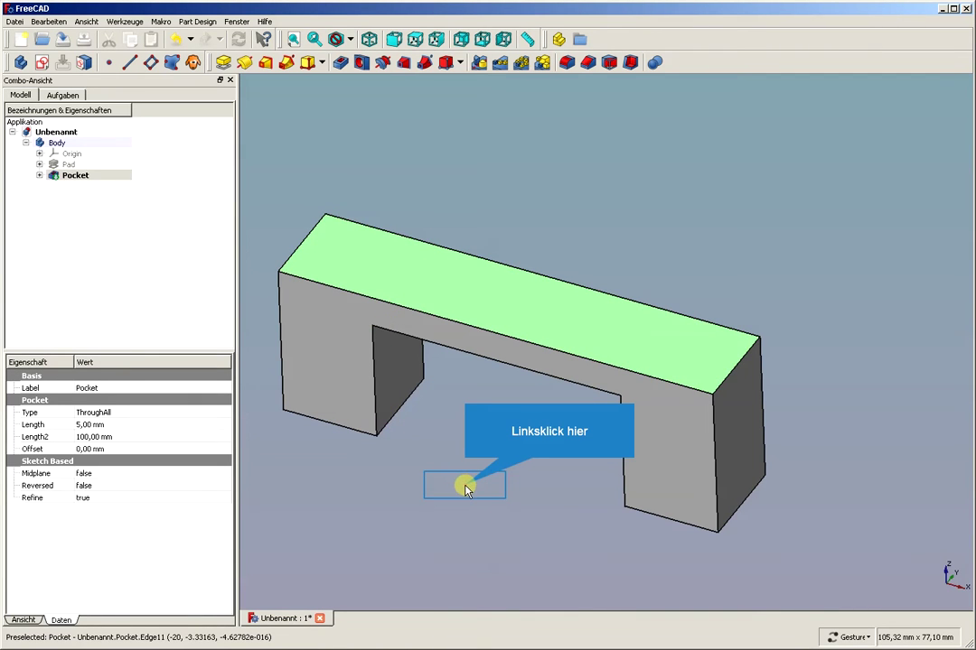
mouse_move(465, 488)
left_mouse_down()
mouse_move(498, 433)
mouse_move(516, 476)
left_mouse_up()
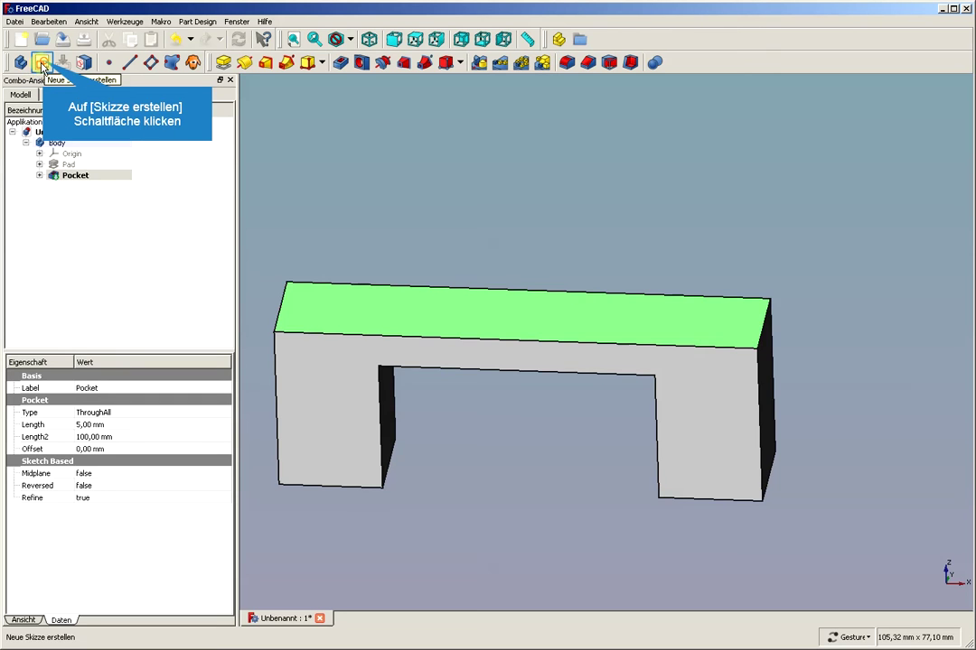
- Start a new sketch on the top face and hide the pocketed solid in the model tree
left_click(43, 65)
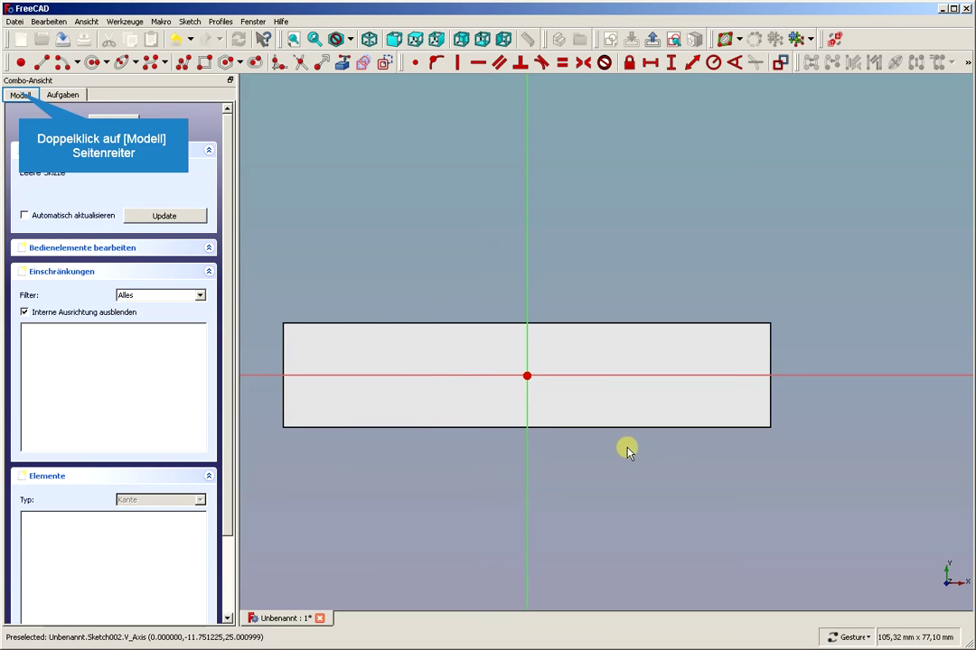
double_click(20, 95)
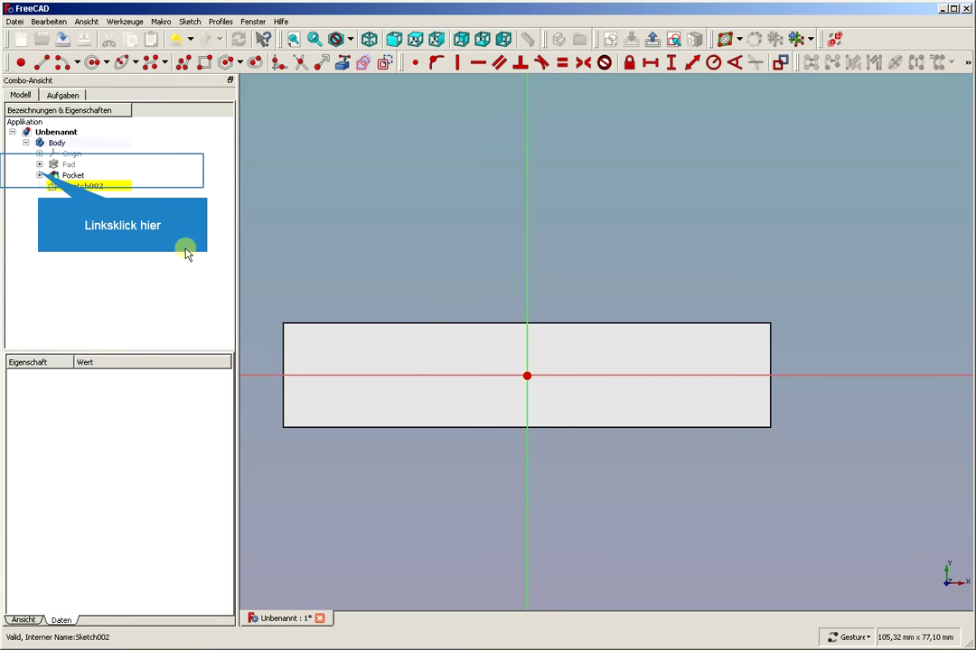
left_click(40, 176)
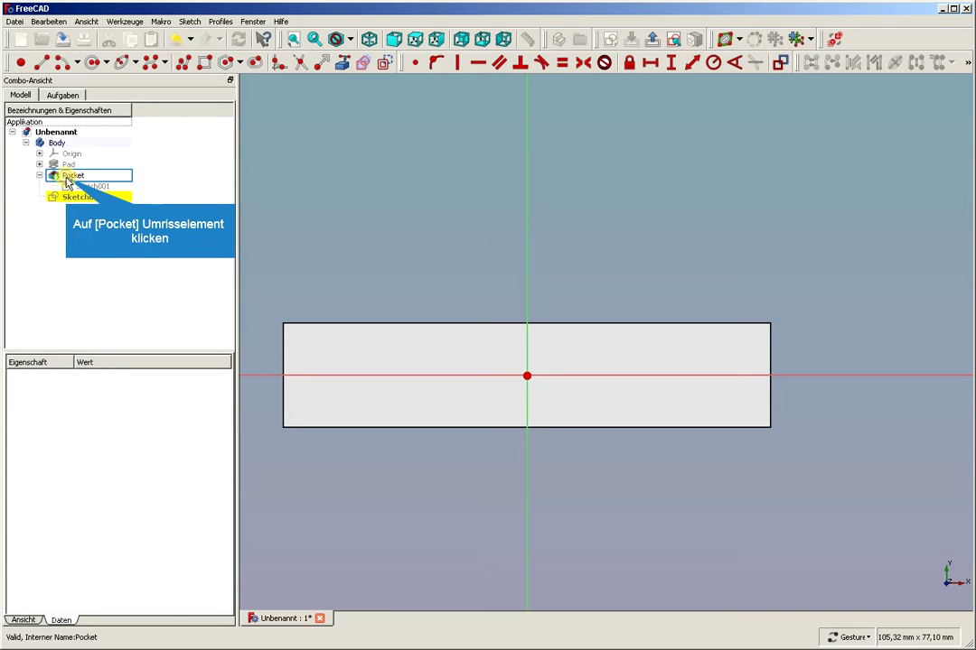
left_click(67, 178)
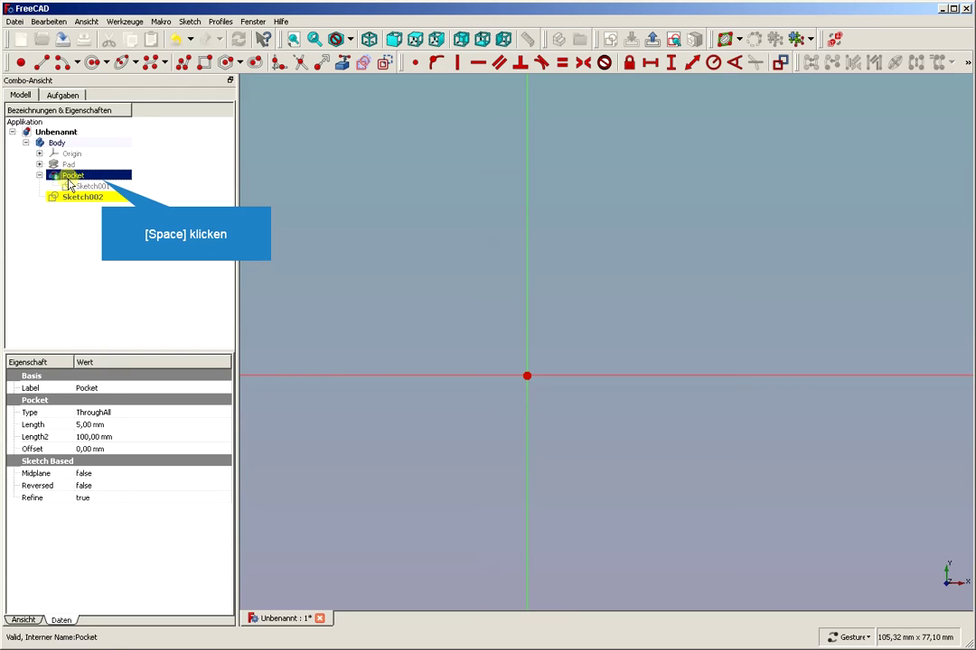
key("space")
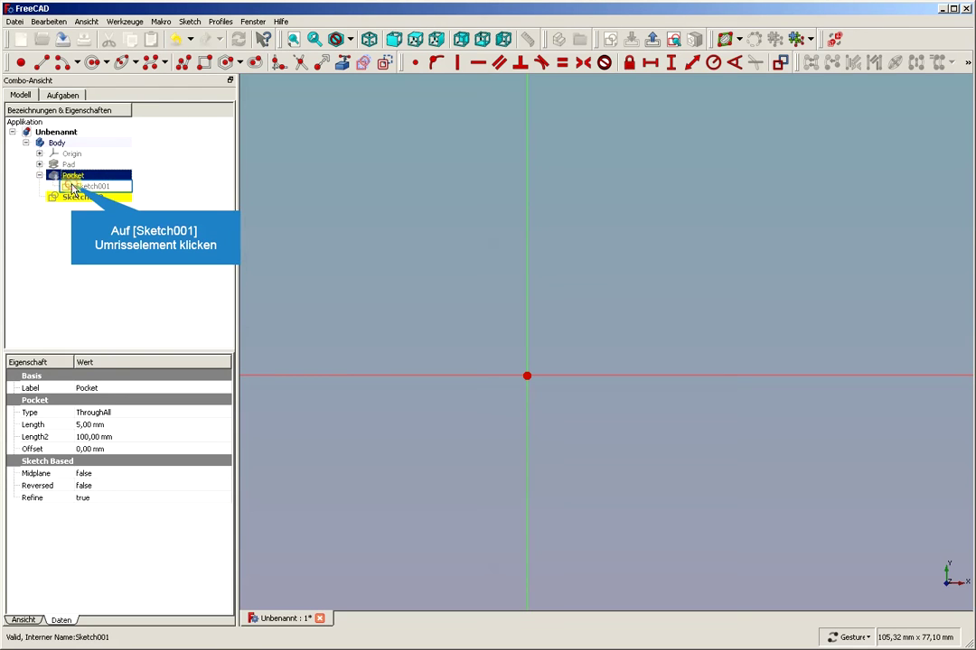
- Show Sketch001 and select the Pad's sketch for reference
left_click(72, 189)
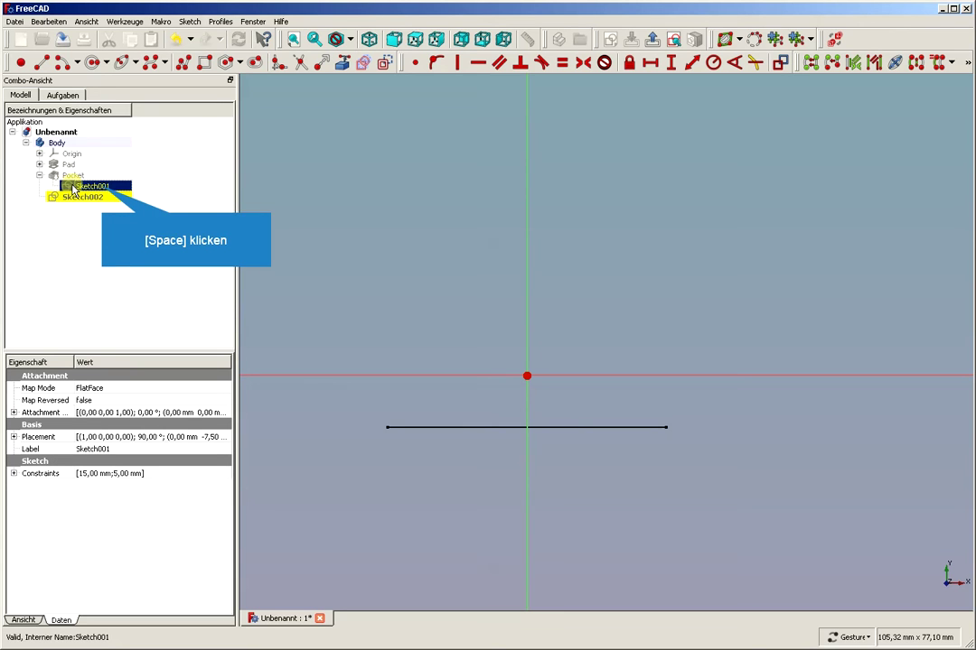
key("space")
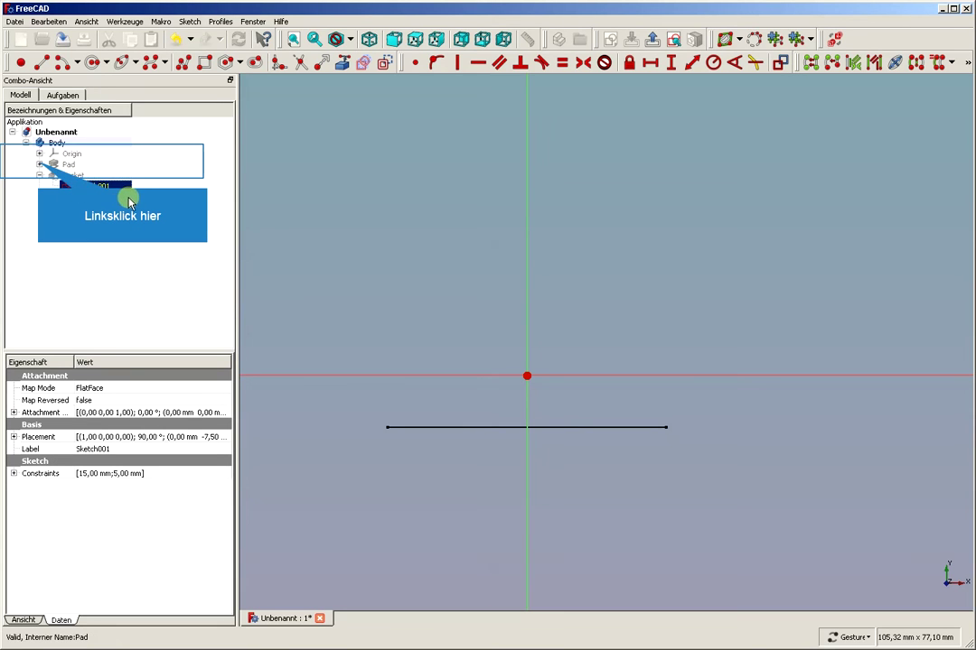
left_click(39, 165)
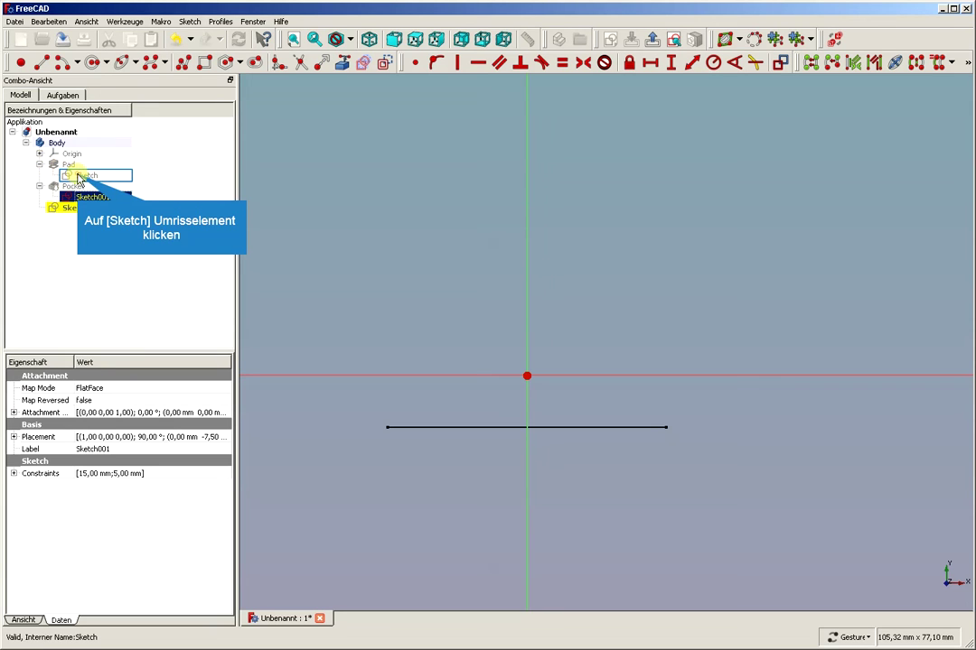
left_click(79, 177)
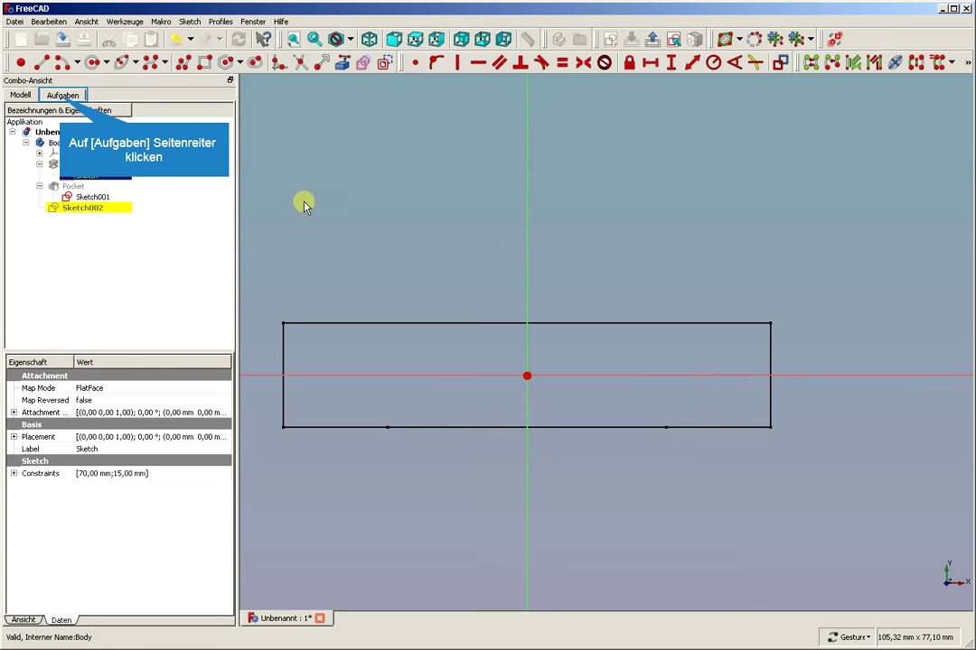
- Link the rectangle's top edge and bottom middle edge into Sketch002 as external geometry
left_click(61, 100)
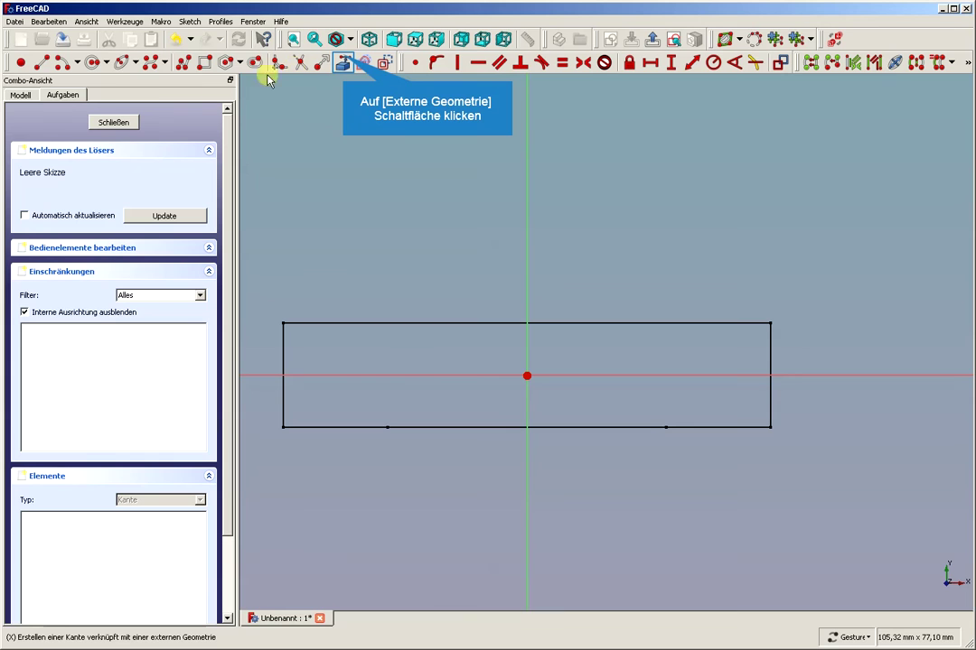
left_click(343, 60)
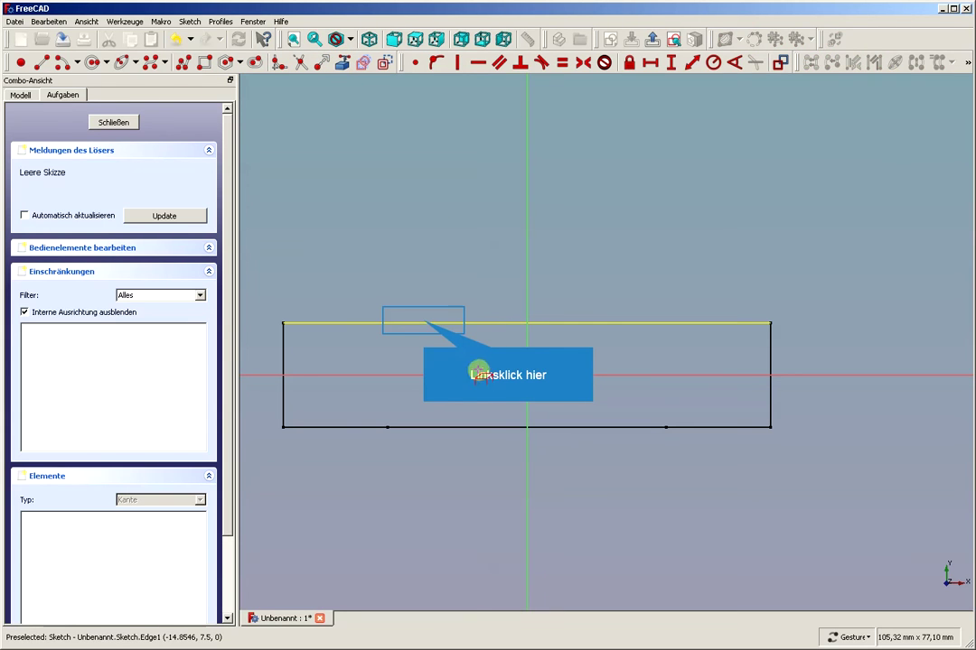
left_click(424, 321)
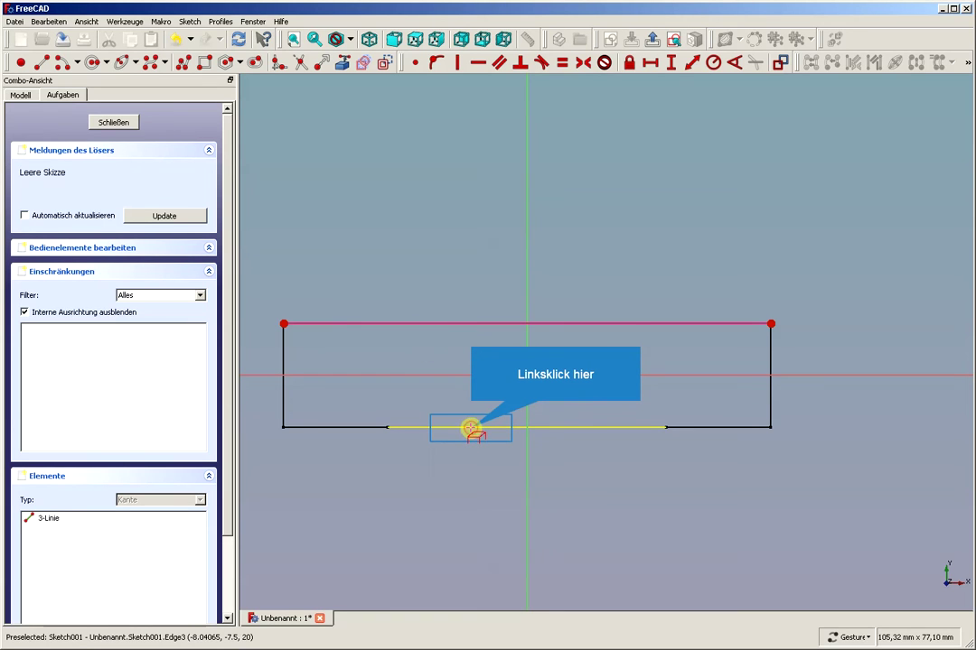
left_click(470, 428)
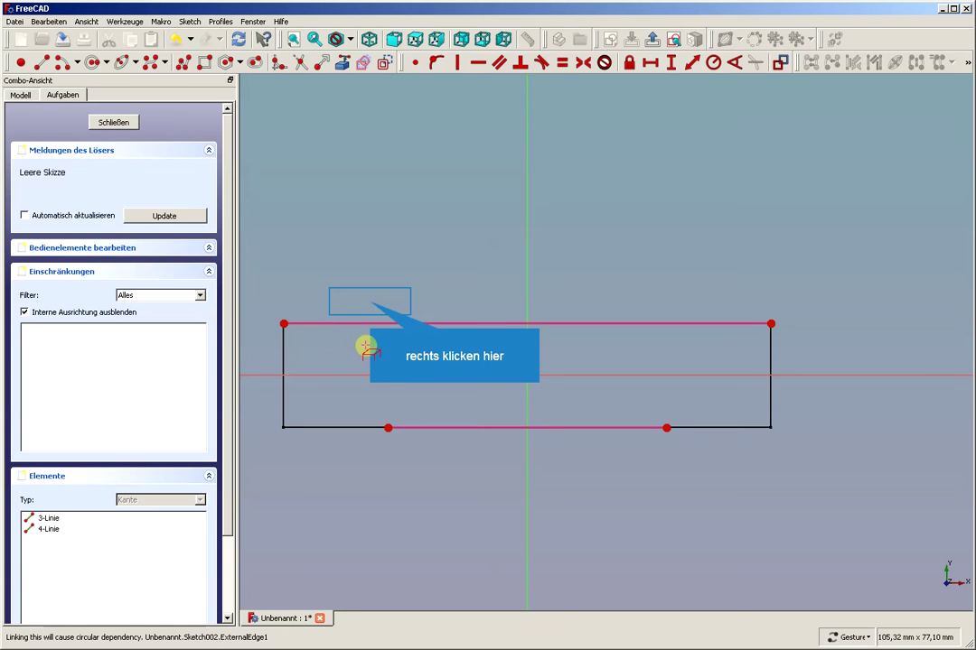
right_click(369, 301)
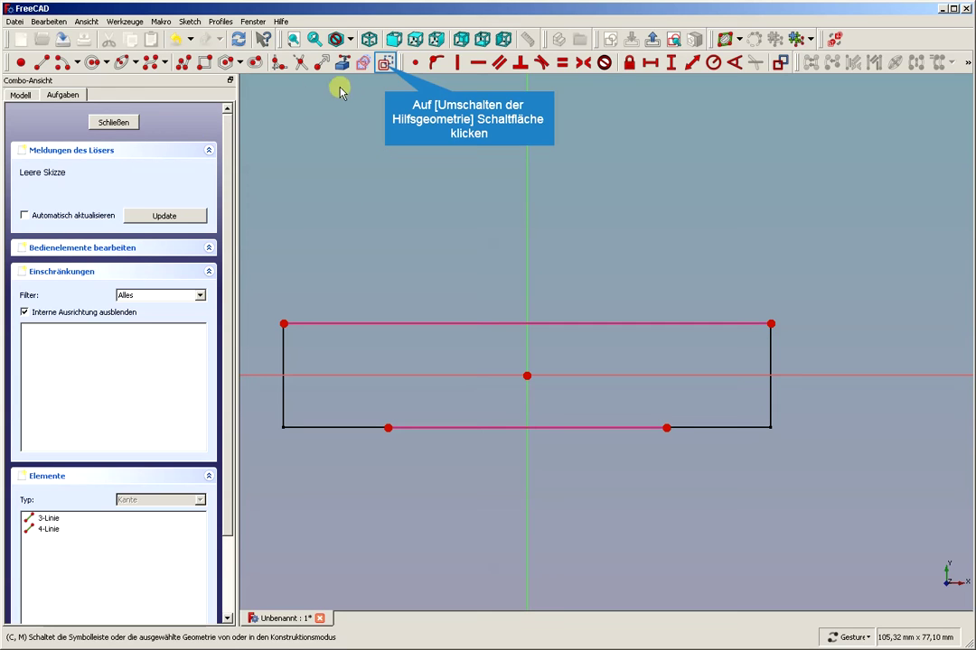
- Draw a slanted construction line near the rectangle's top-left corner and drag it into position
left_click(385, 65)
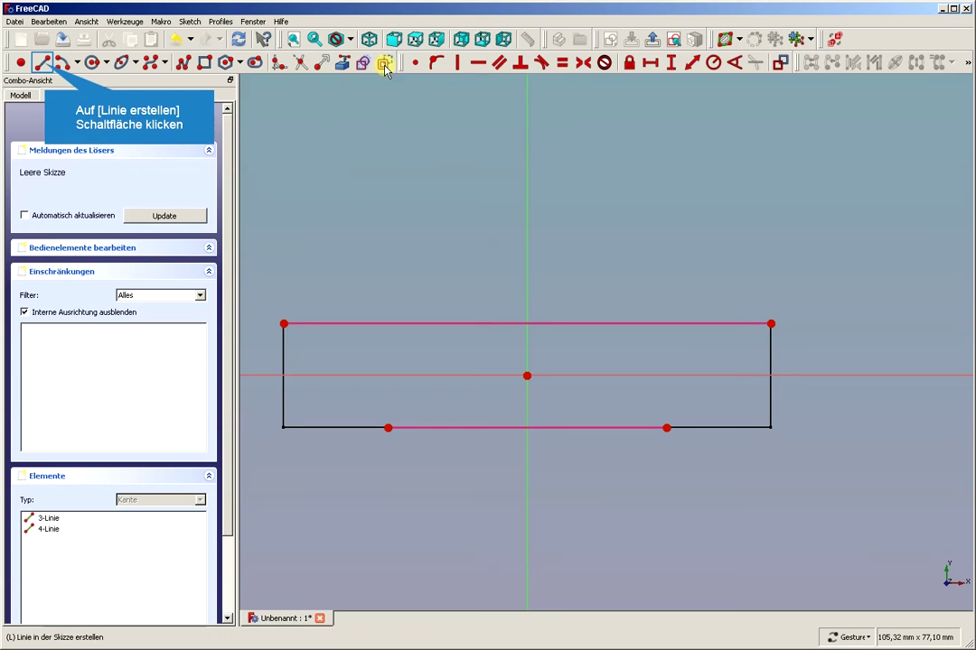
left_click(43, 65)
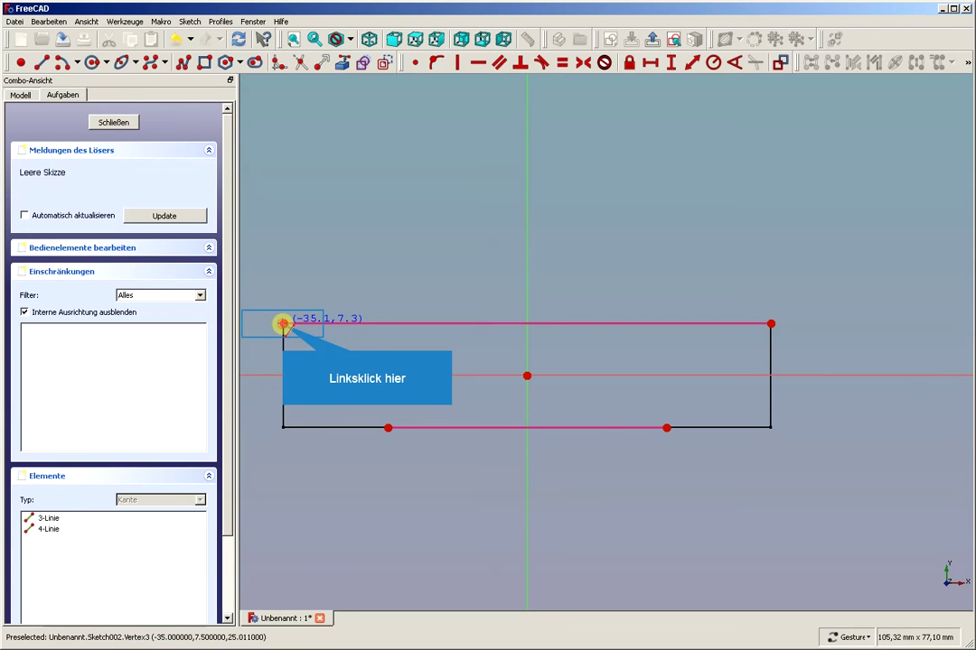
left_click(283, 323)
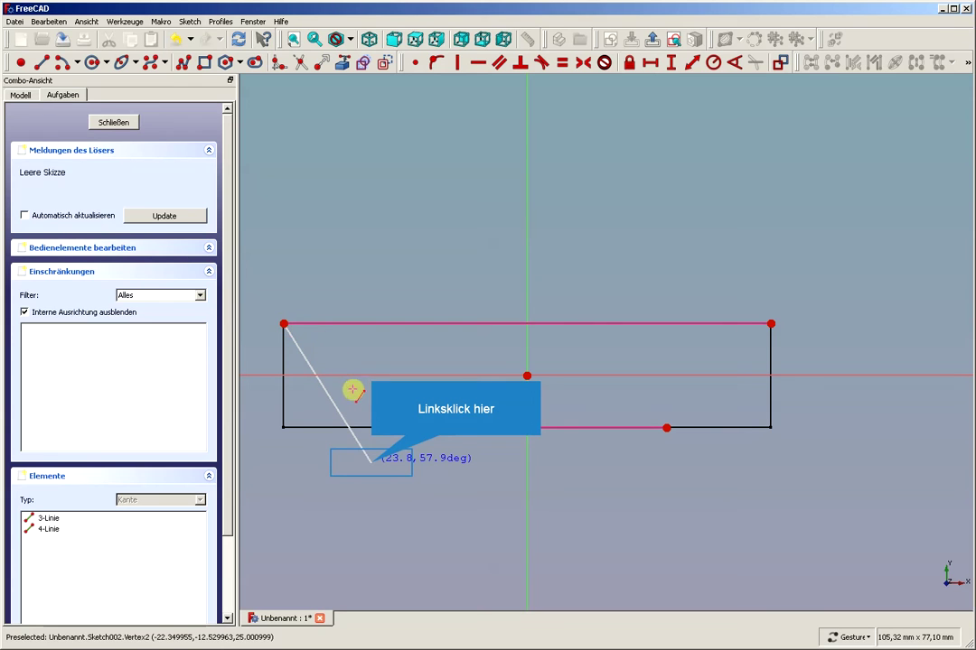
left_click(370, 462)
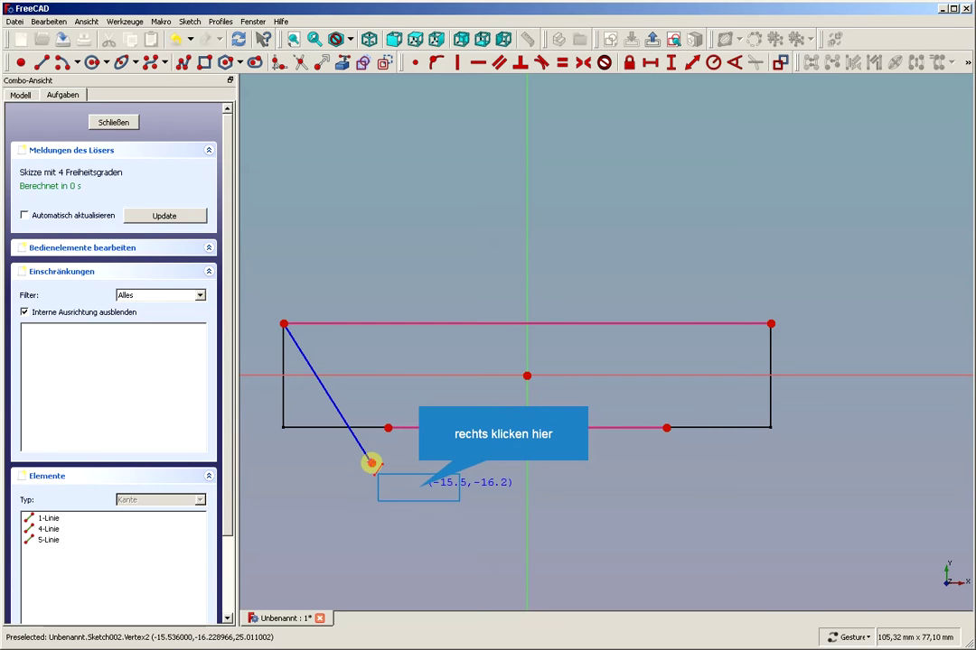
right_click(418, 486)
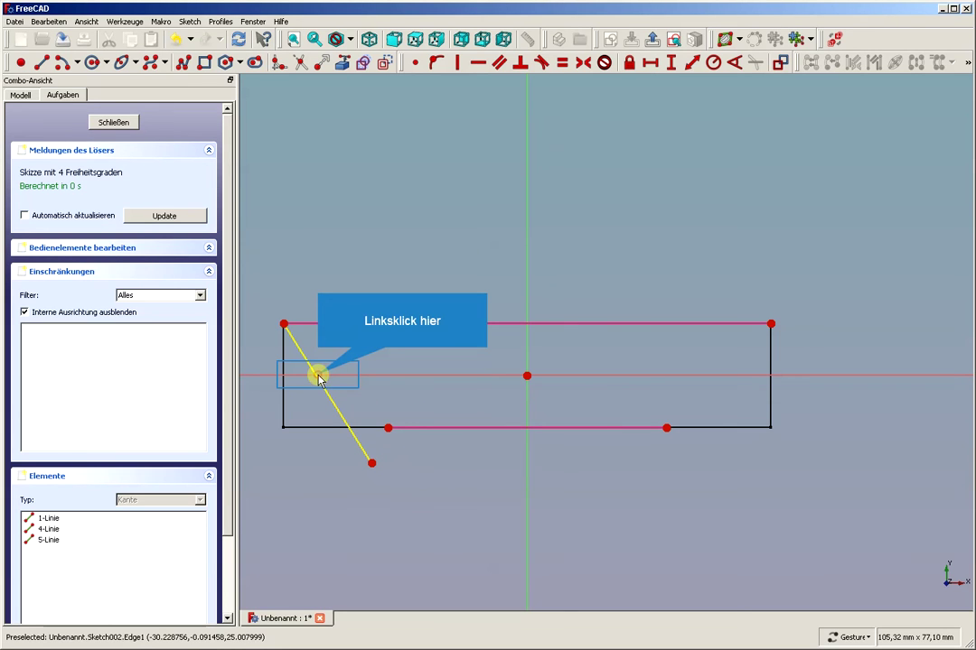
left_click_drag(318, 376, 379, 352)
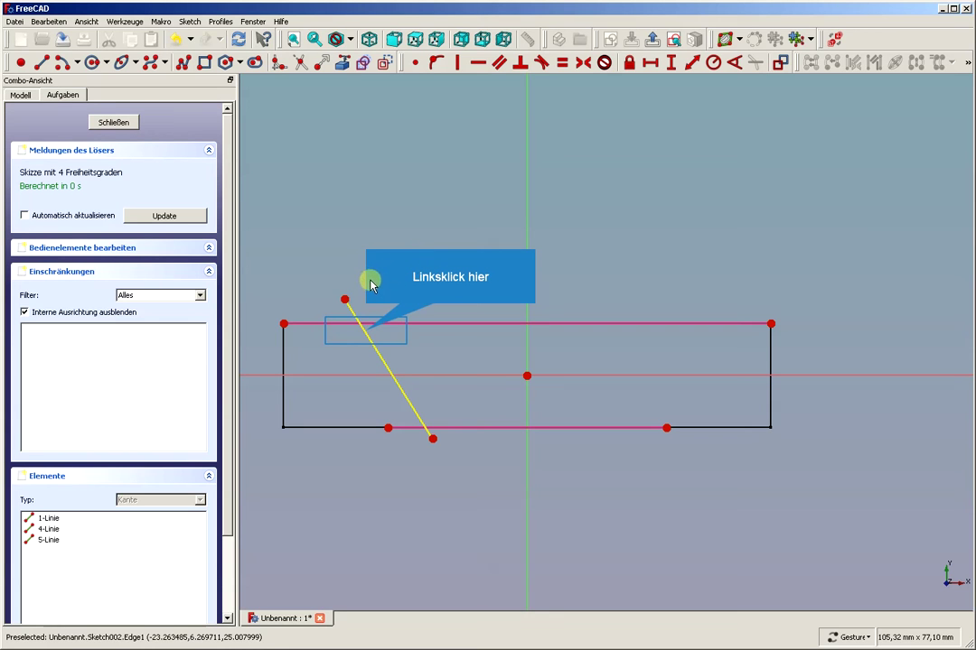
left_click_drag(368, 335, 372, 170)
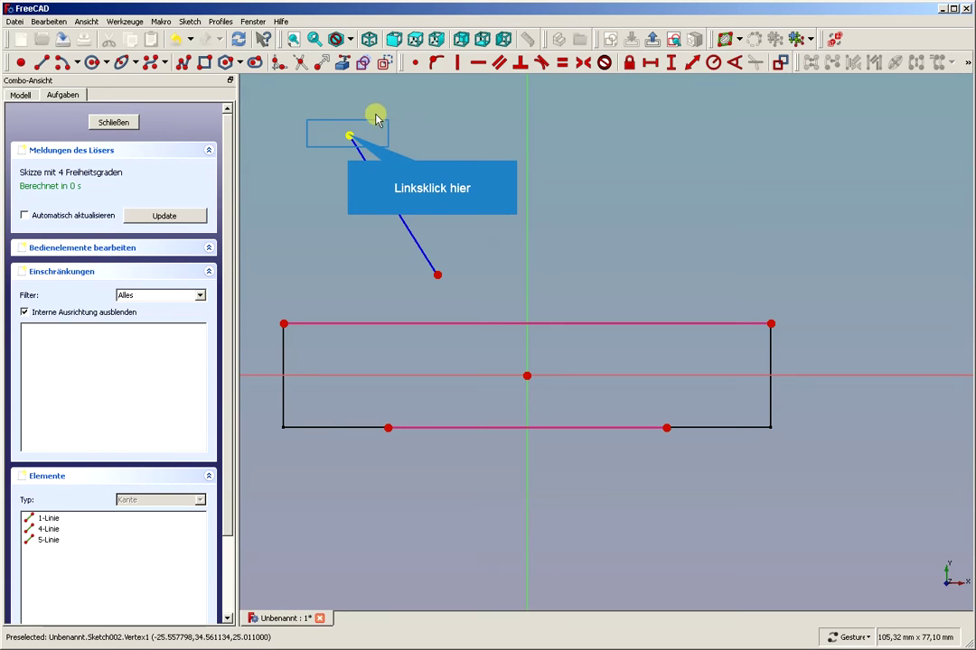
- Make the line's ends coincident with the top-left corner and the bottom-edge point
left_click(349, 136)
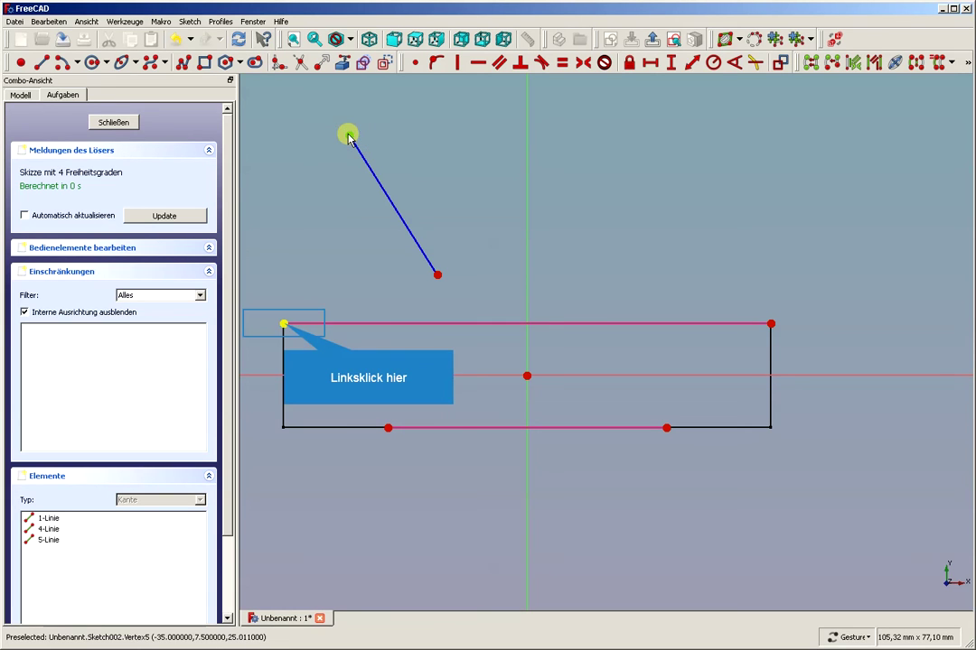
left_click(283, 324)
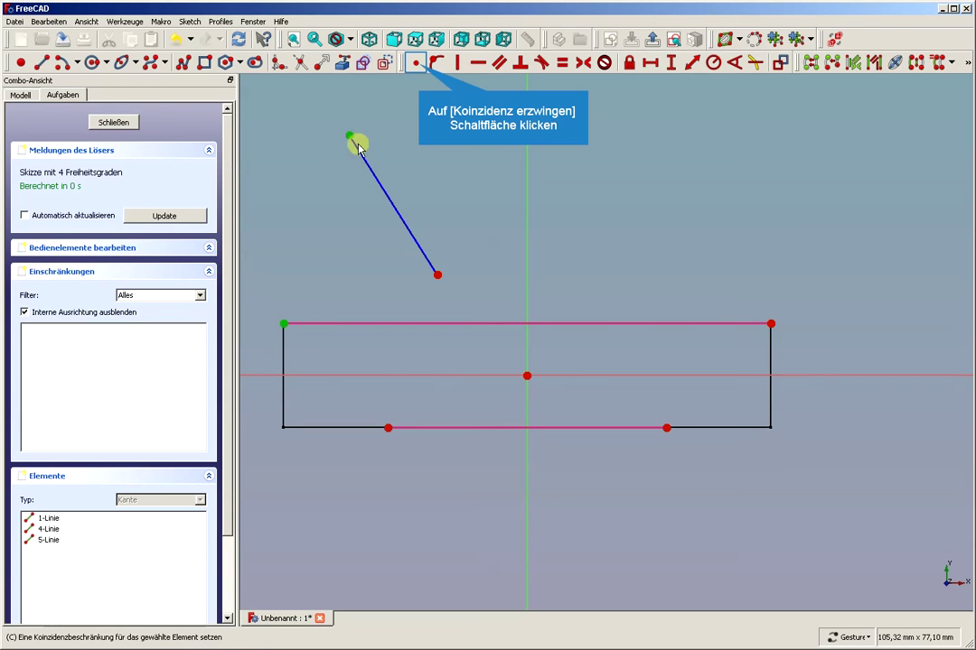
left_click(417, 65)
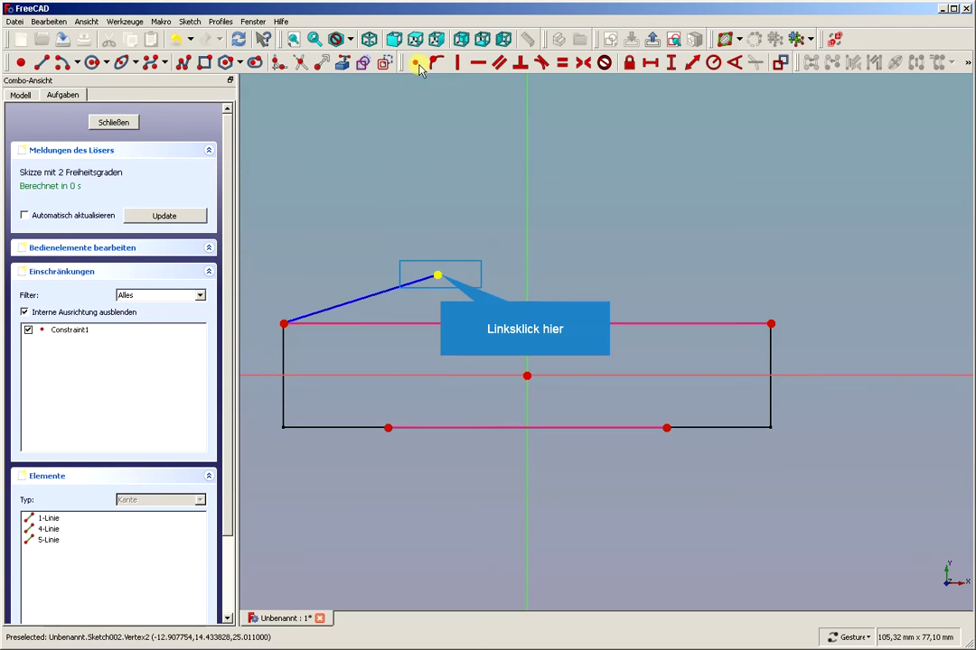
left_click(439, 277)
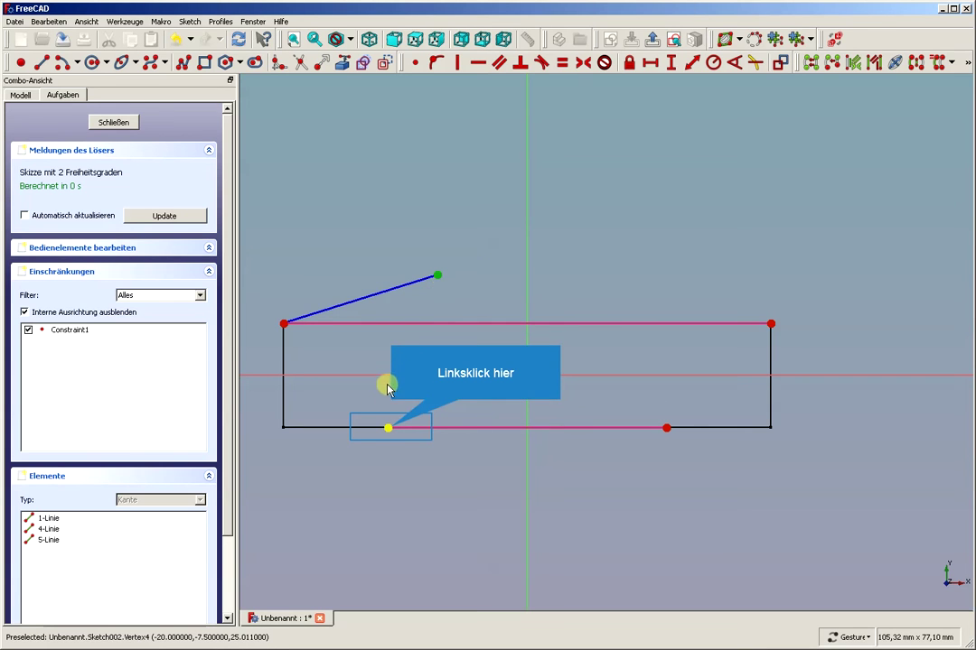
left_click(389, 428)
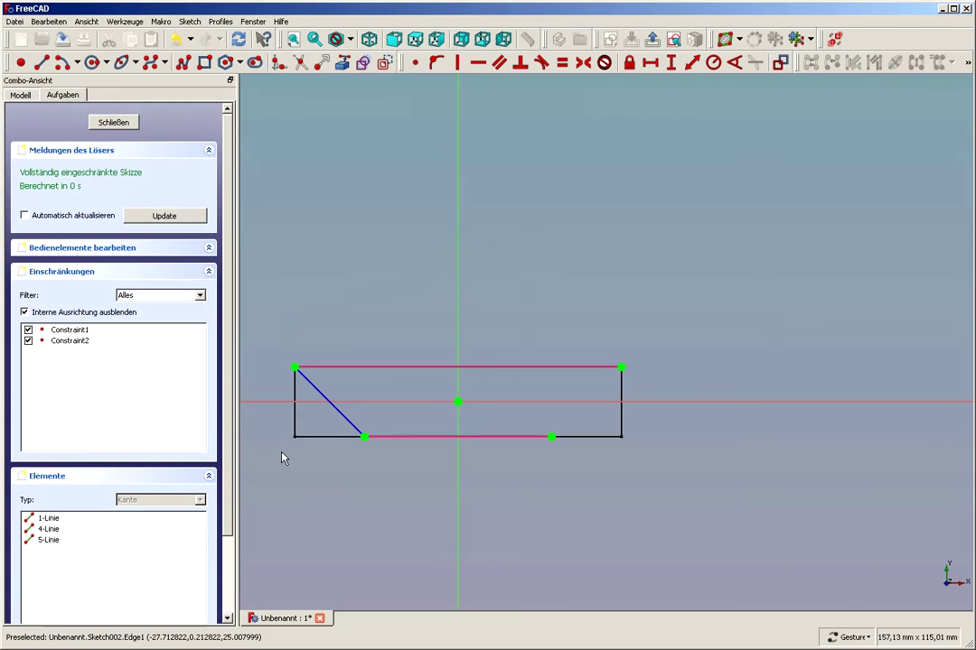
scroll(280, 458, "up", 4)
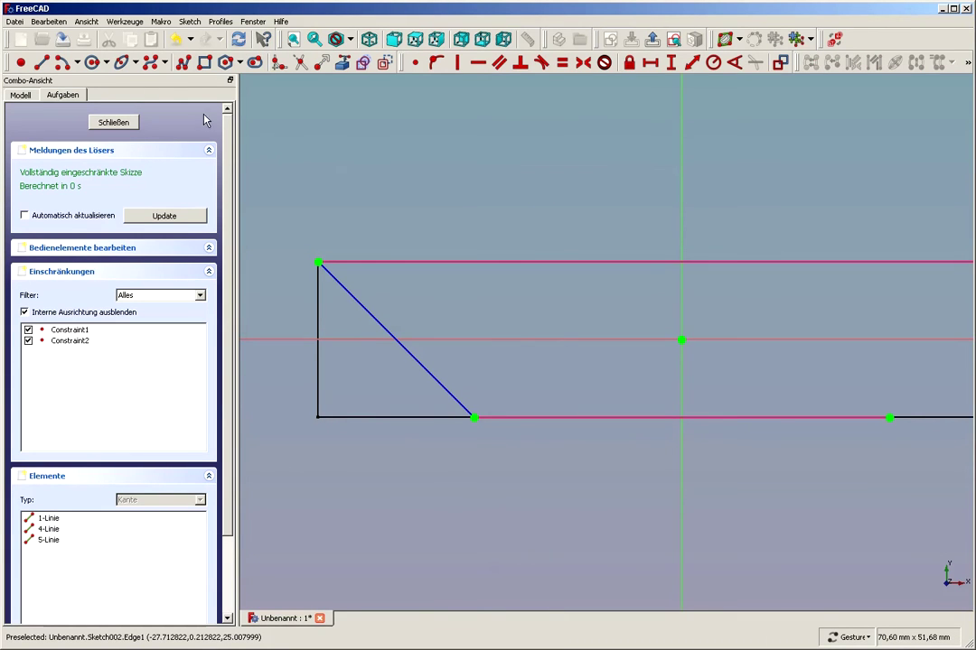
- Draw circles centred on the top-left corner and the diagonal's lower end, shrinking the lower one
left_click(94, 62)
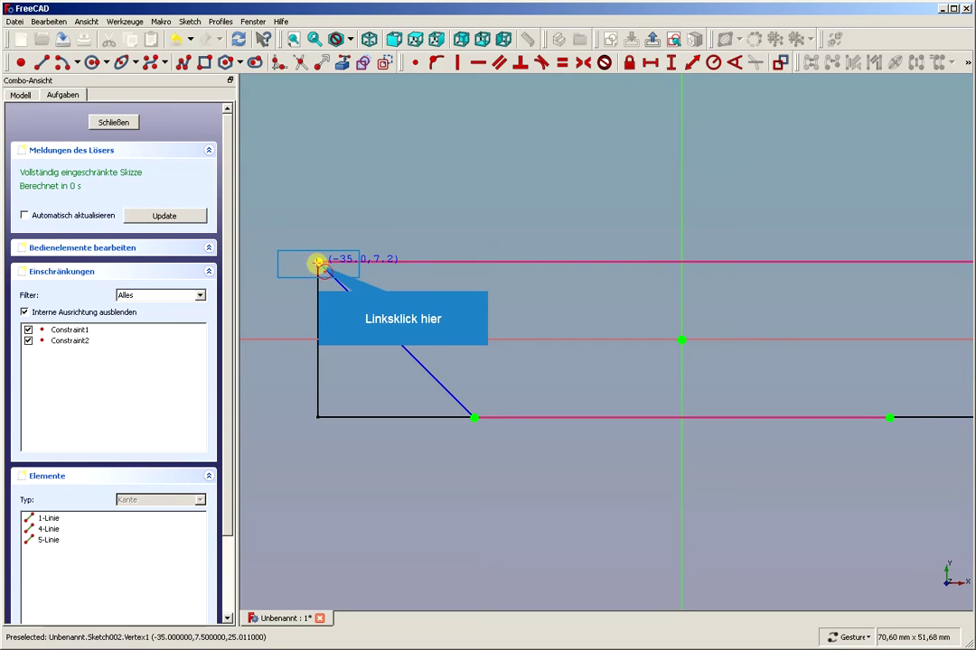
left_click(318, 264)
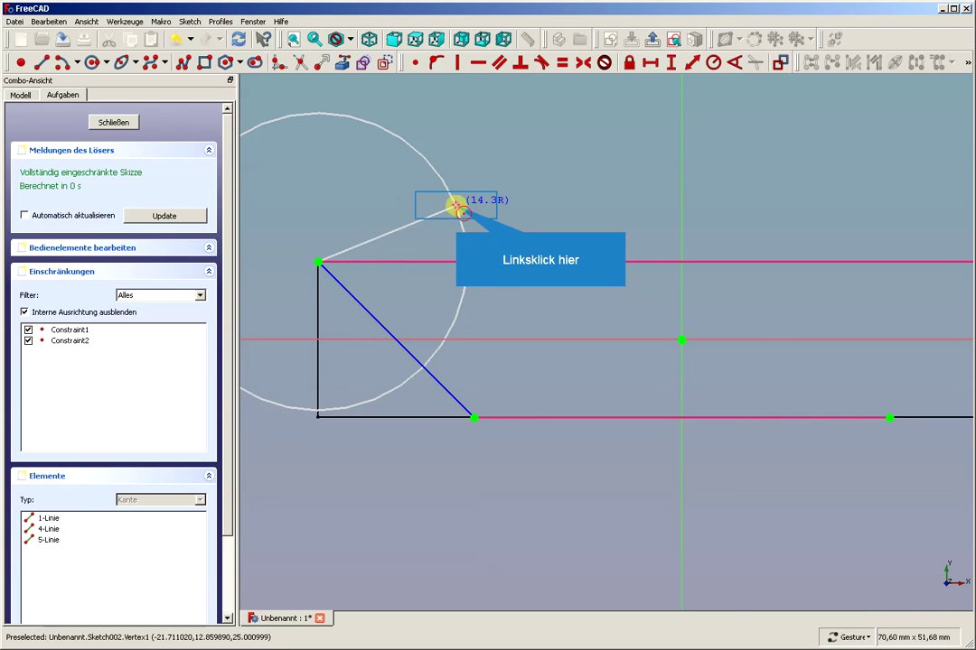
left_click(459, 209)
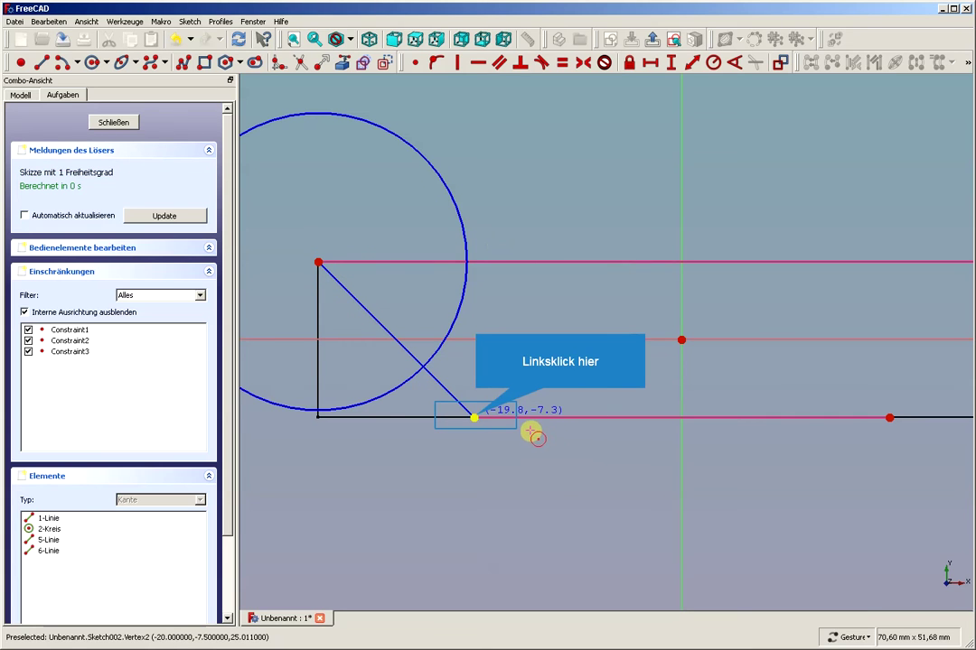
left_click(474, 416)
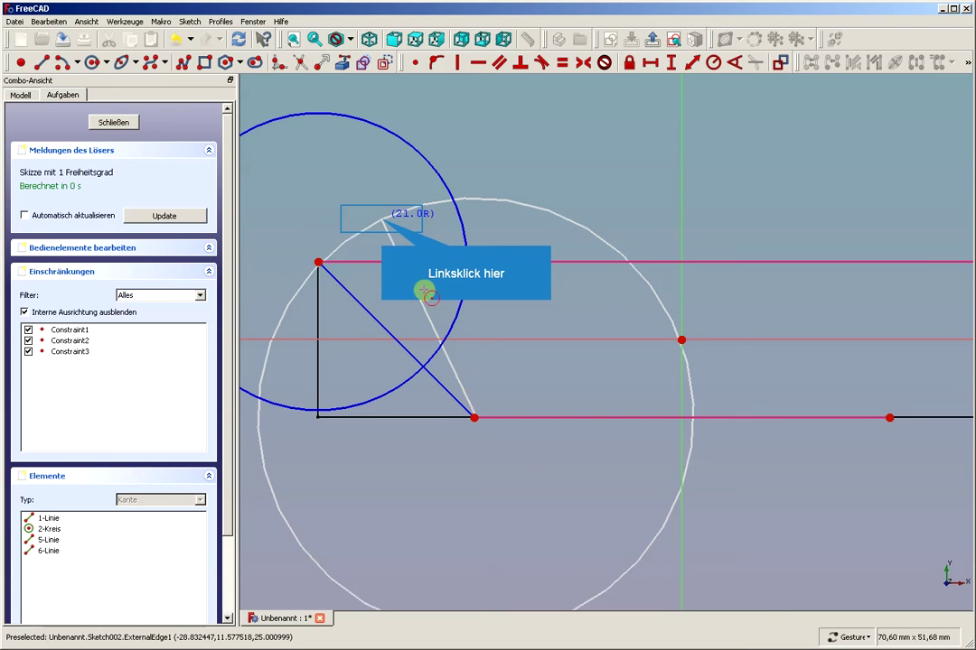
left_click(383, 221)
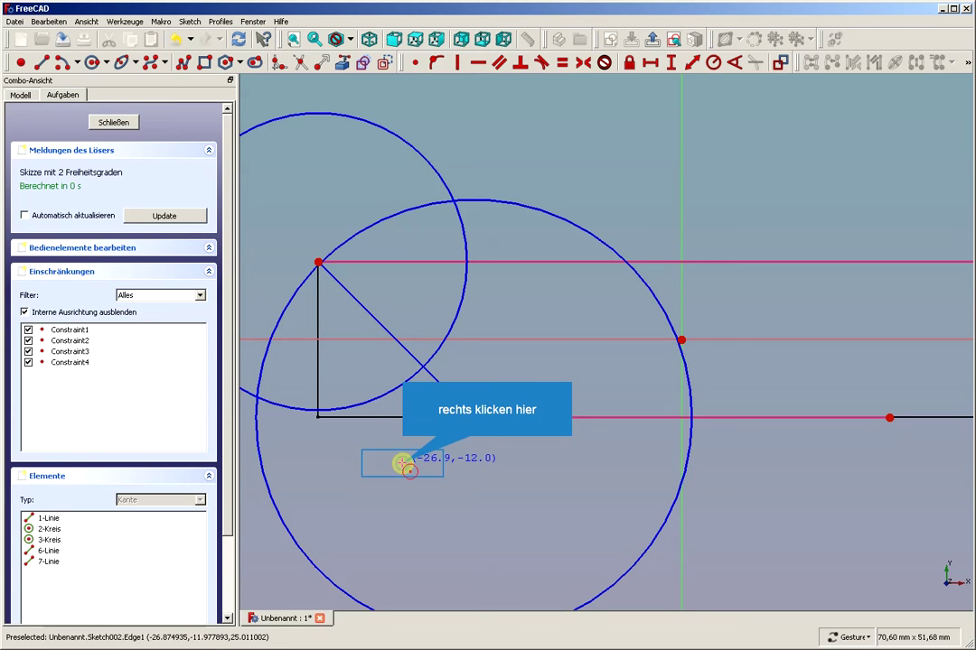
right_click(481, 380)
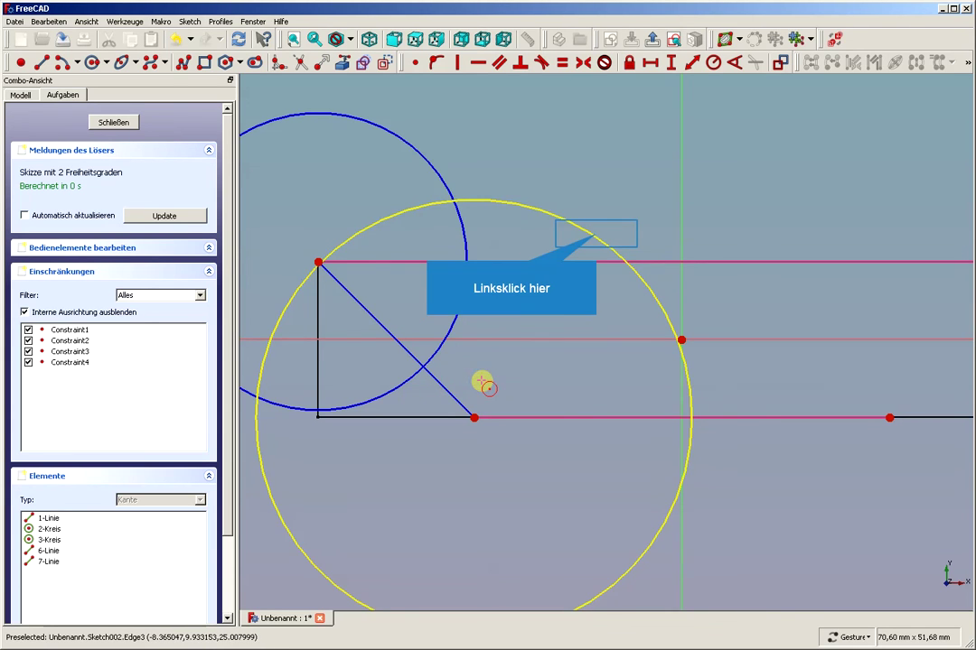
left_click(596, 237)
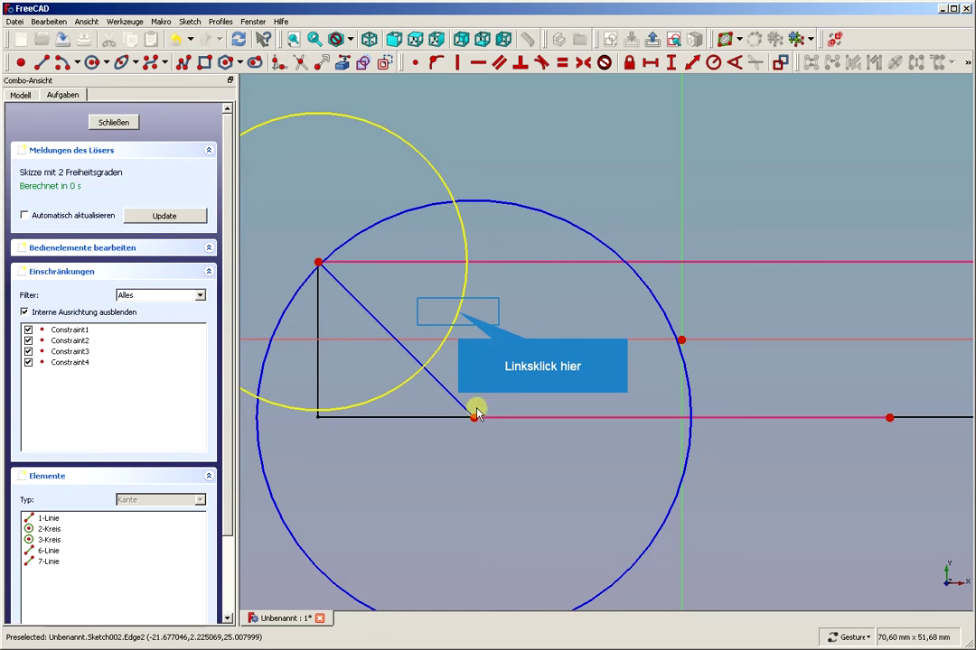
left_click(458, 314)
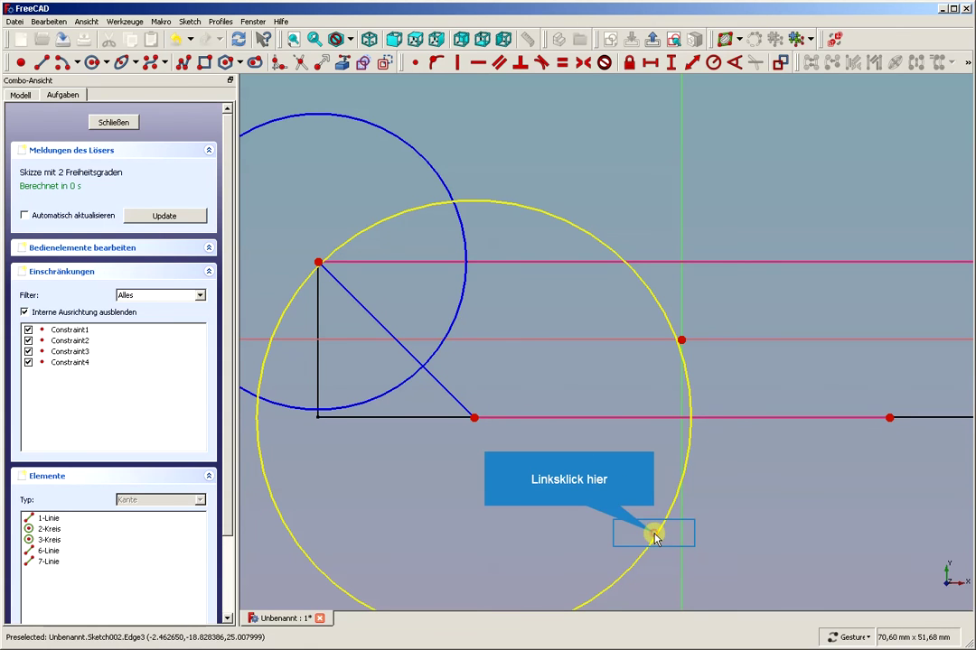
left_click_drag(654, 536, 586, 474)
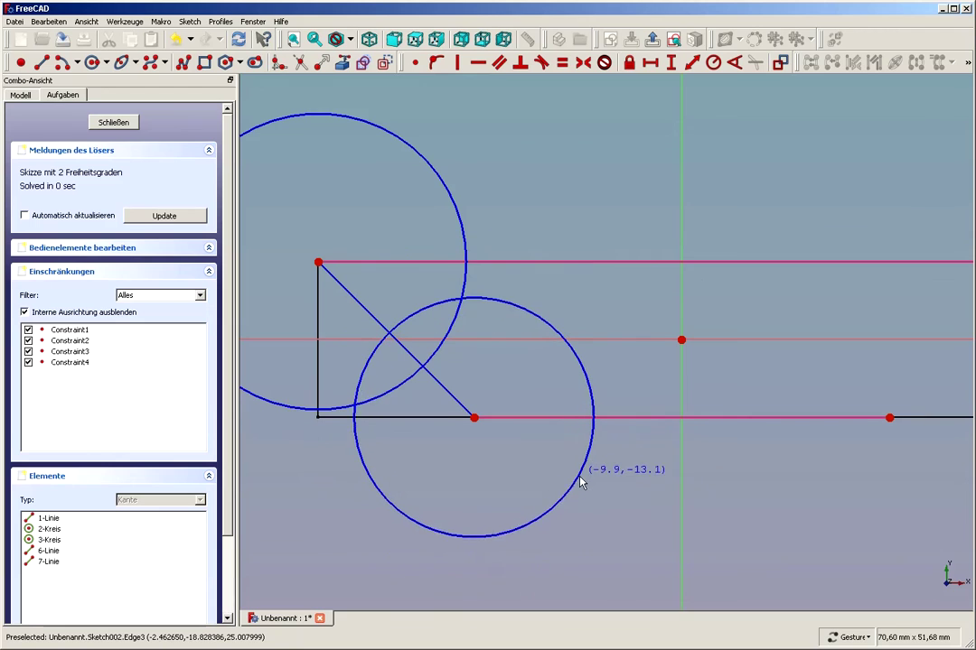
left_click(280, 483)
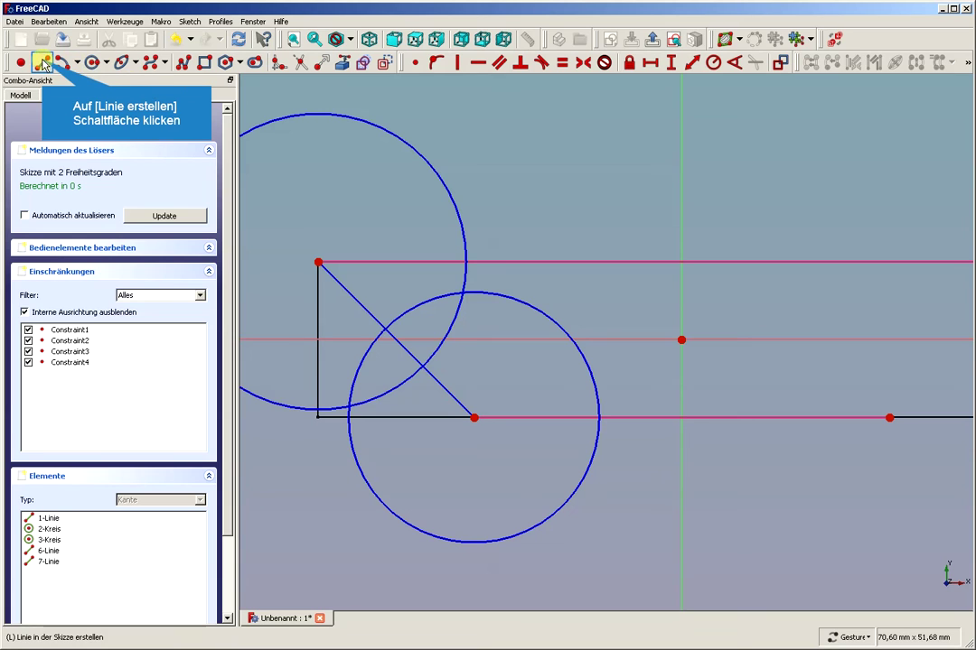
- Draw a slanted line from below the lower-left corner past the top edge across both circles
left_click(43, 61)
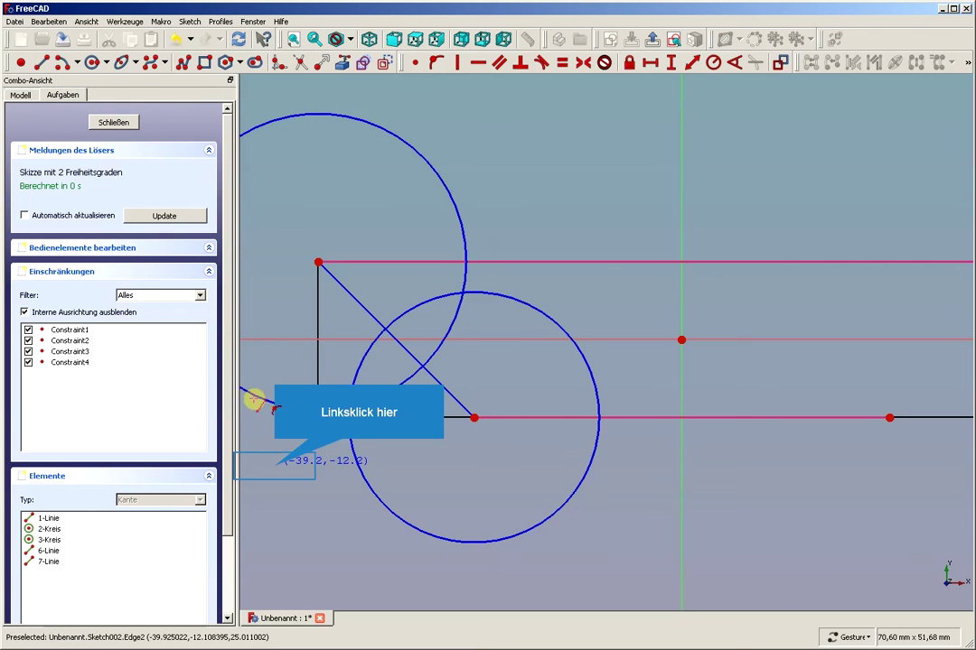
left_click(273, 465)
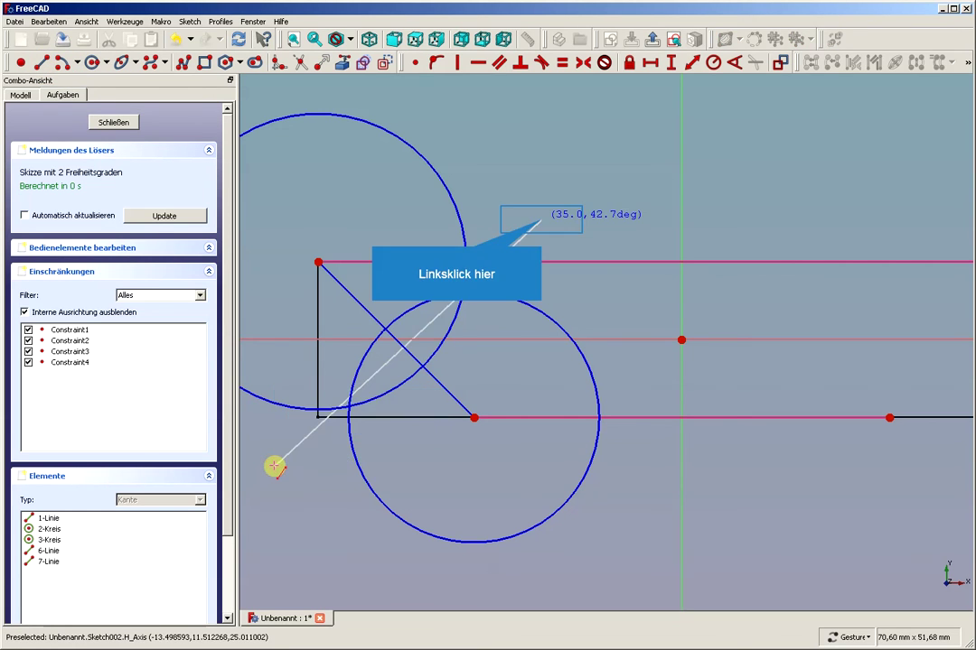
left_click(540, 219)
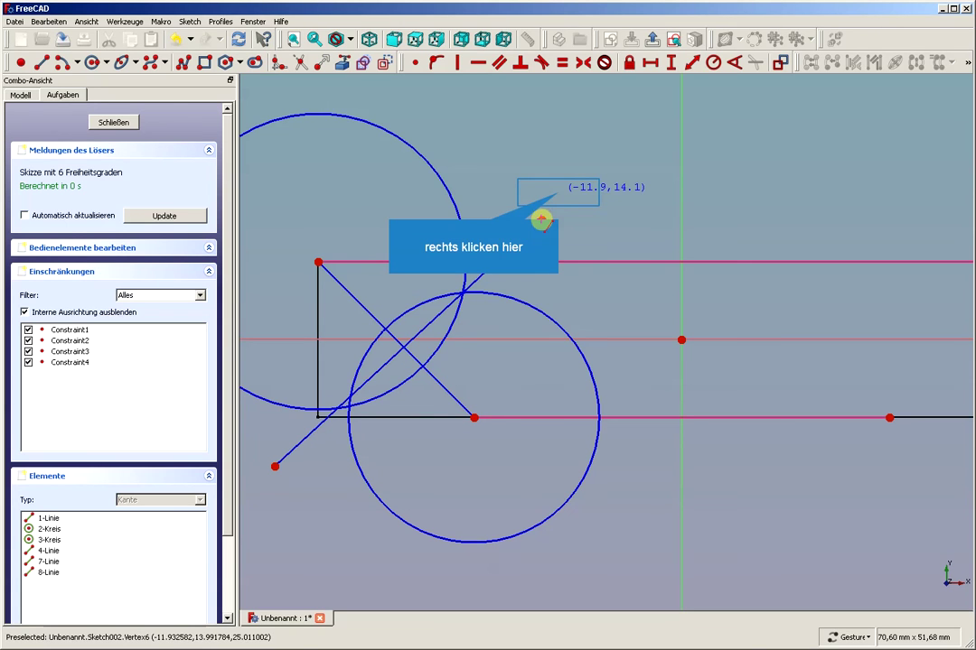
right_click(558, 192)
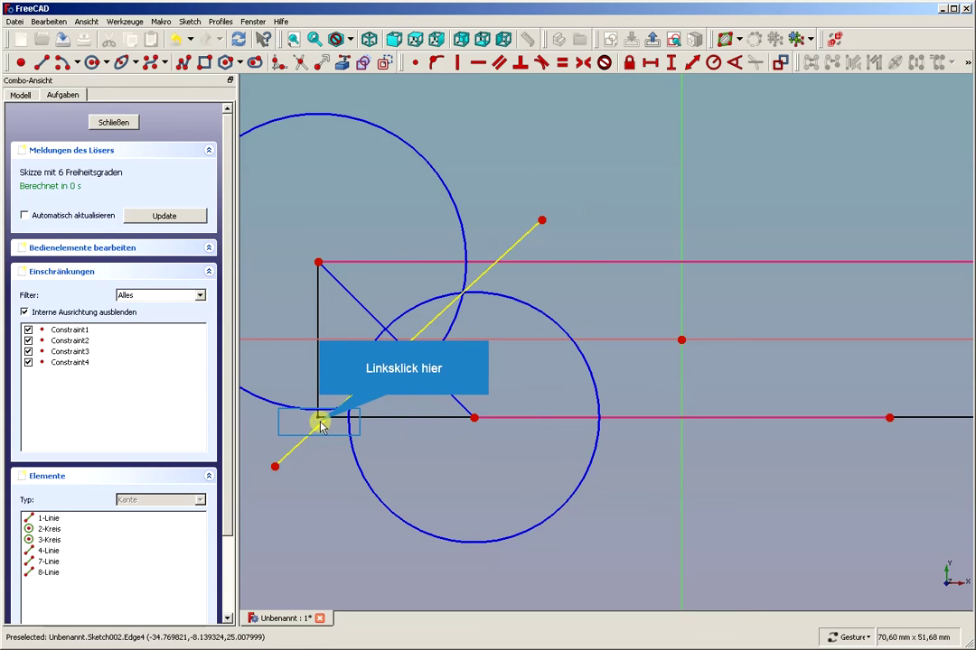
left_click_drag(319, 425, 330, 441)
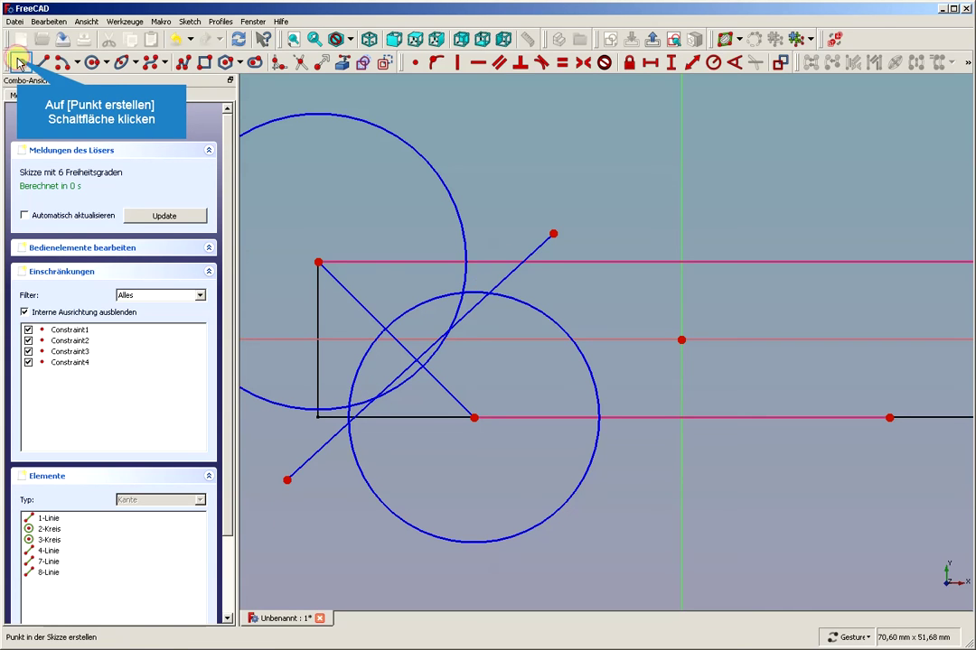
- Place two loose points, one below the rectangle's lower-left corner and one above its top edge
left_click(18, 63)
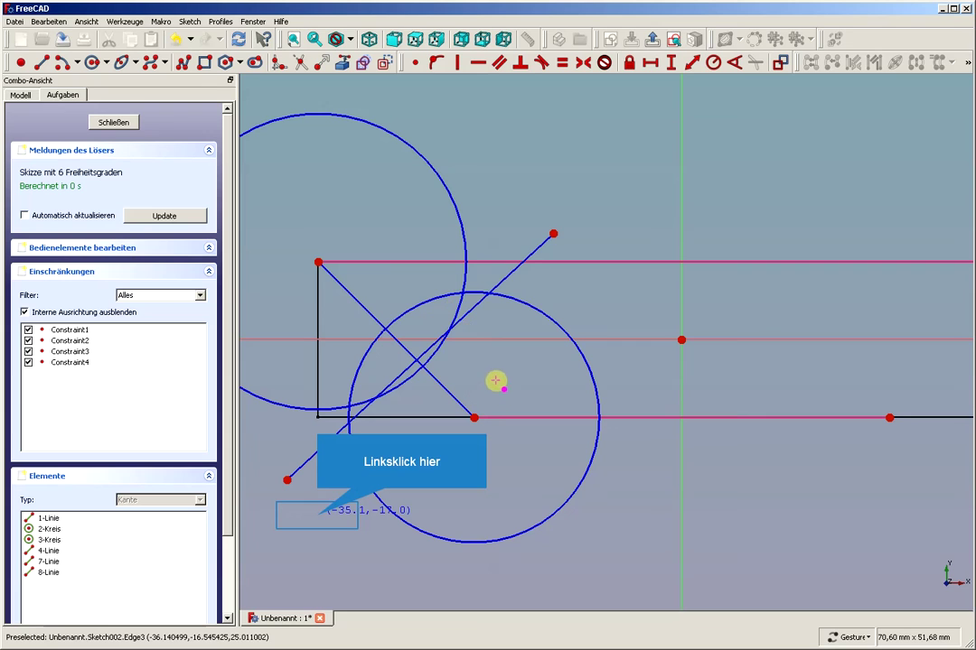
left_click(317, 515)
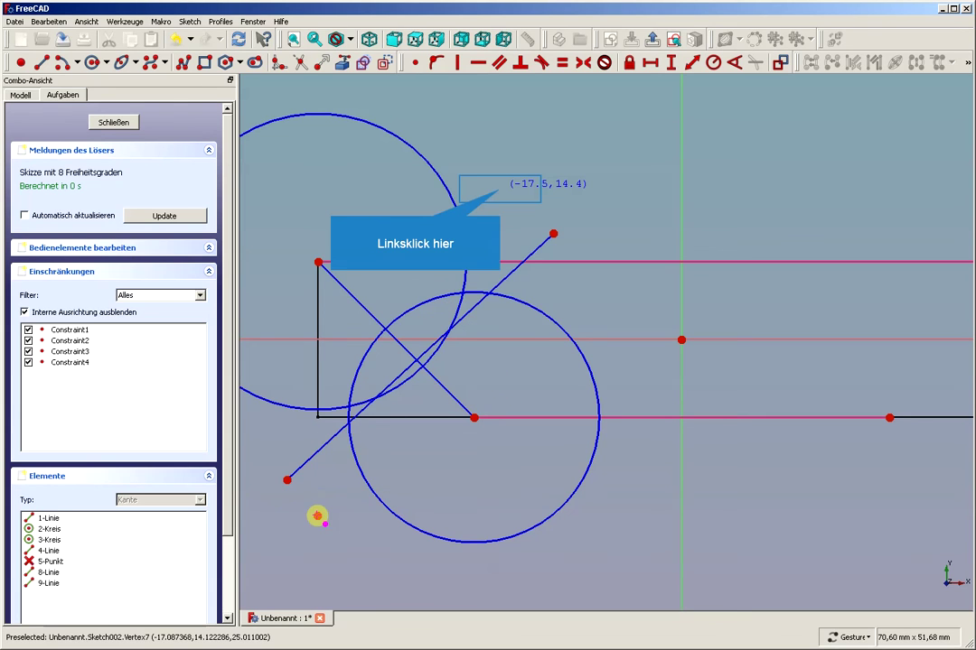
left_click(499, 187)
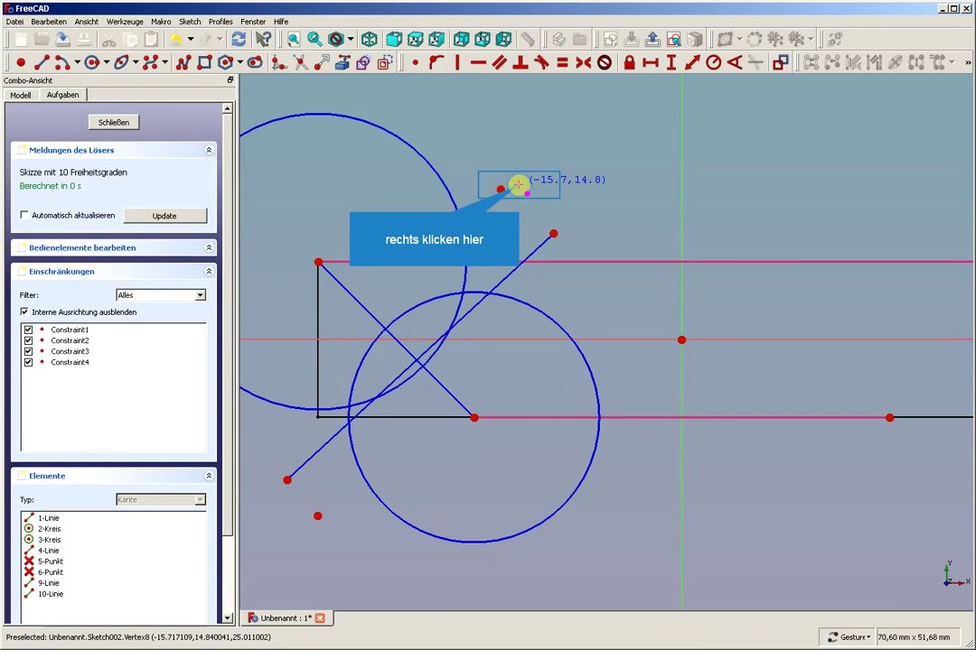
right_click(519, 184)
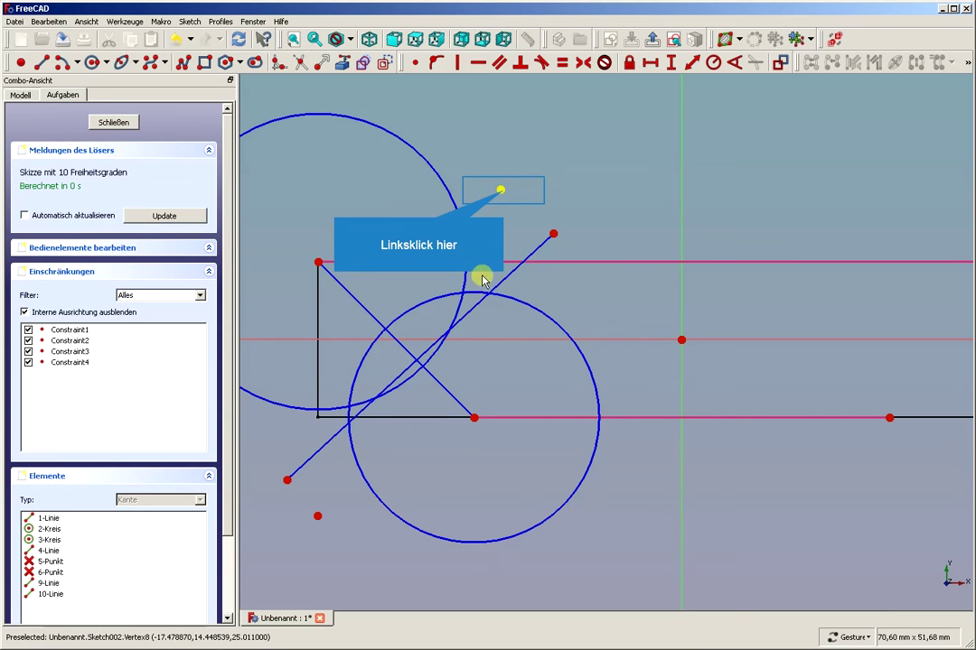
- Constrain the upper point onto the upper circle and the circles' meeting point onto the lower circle
left_click(503, 193)
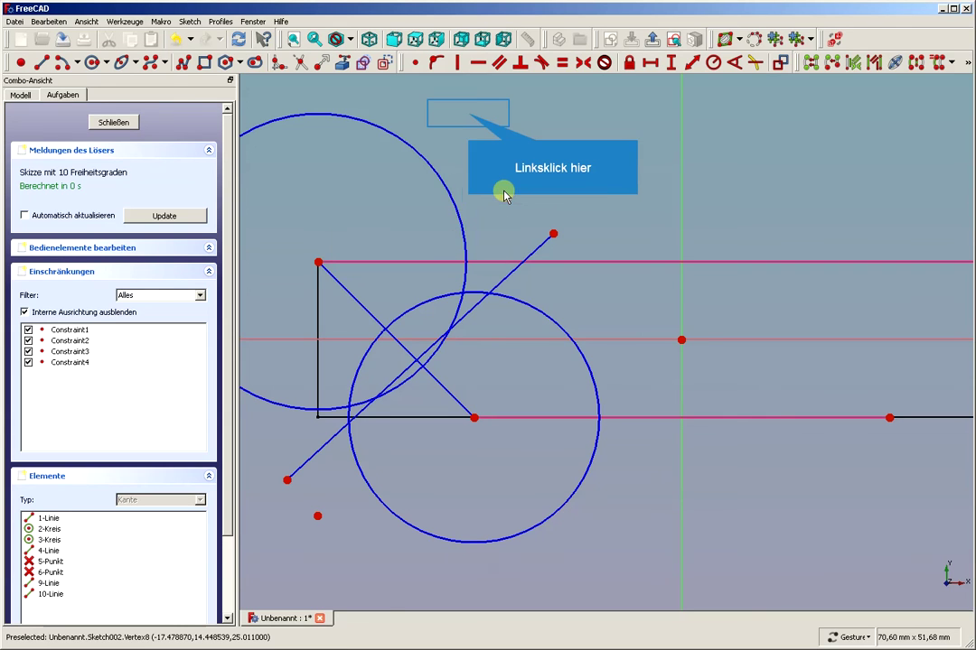
left_click(469, 116)
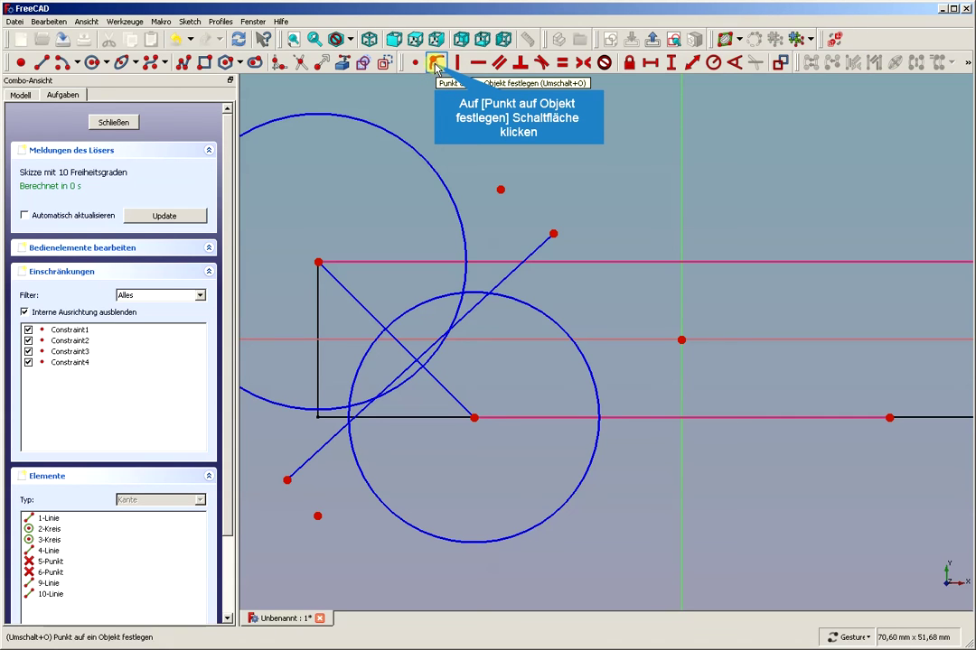
left_click(436, 65)
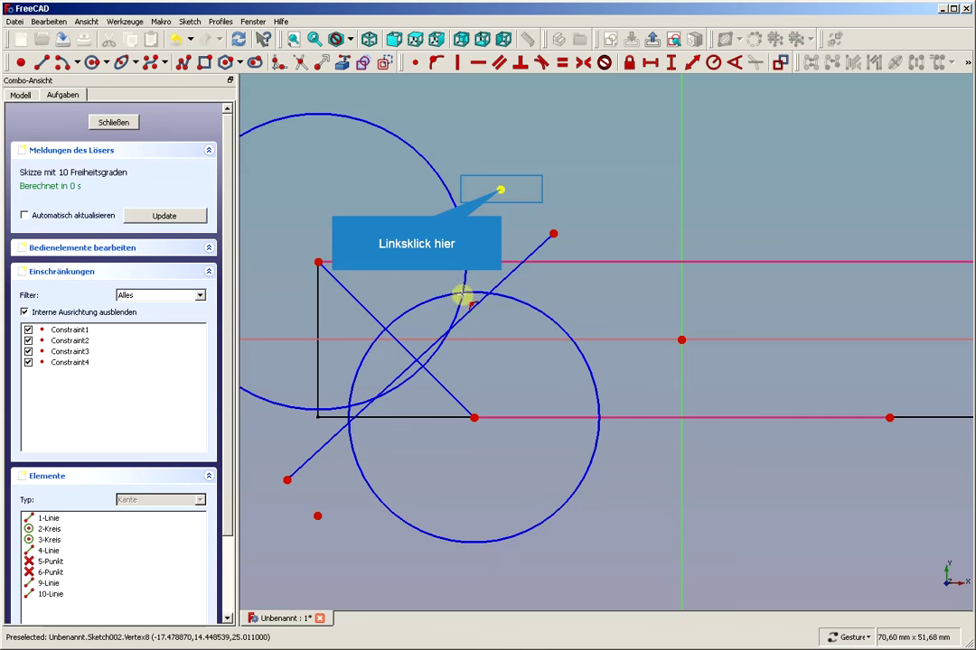
left_click(500, 189)
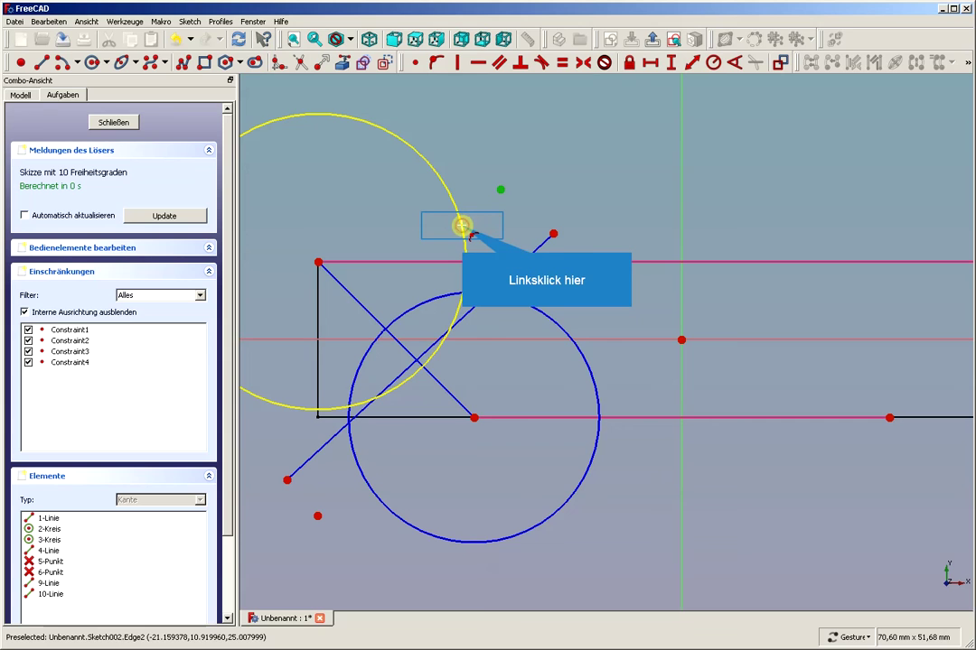
left_click(460, 225)
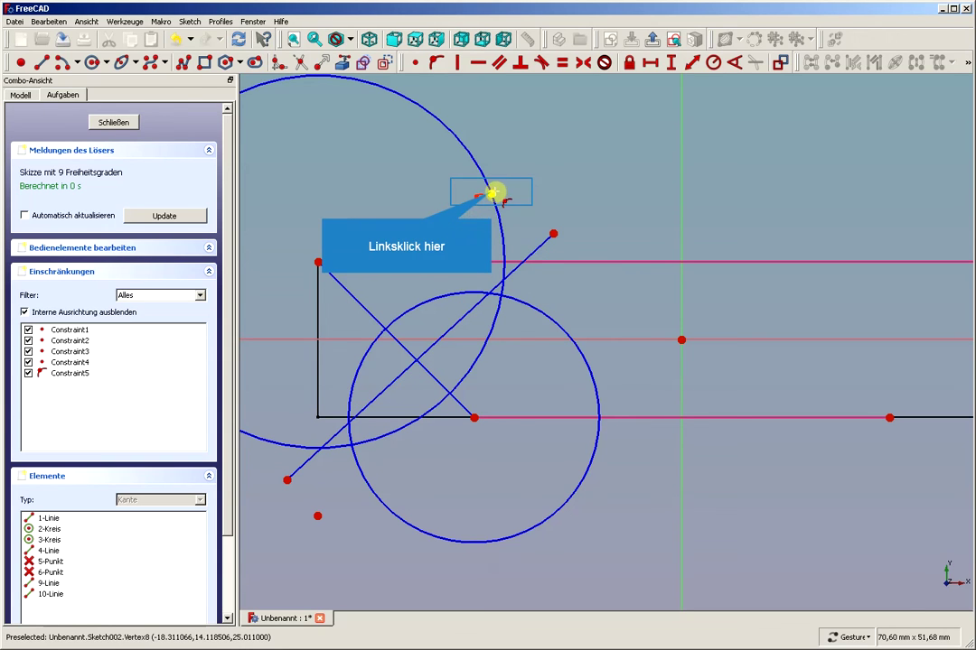
left_click(490, 193)
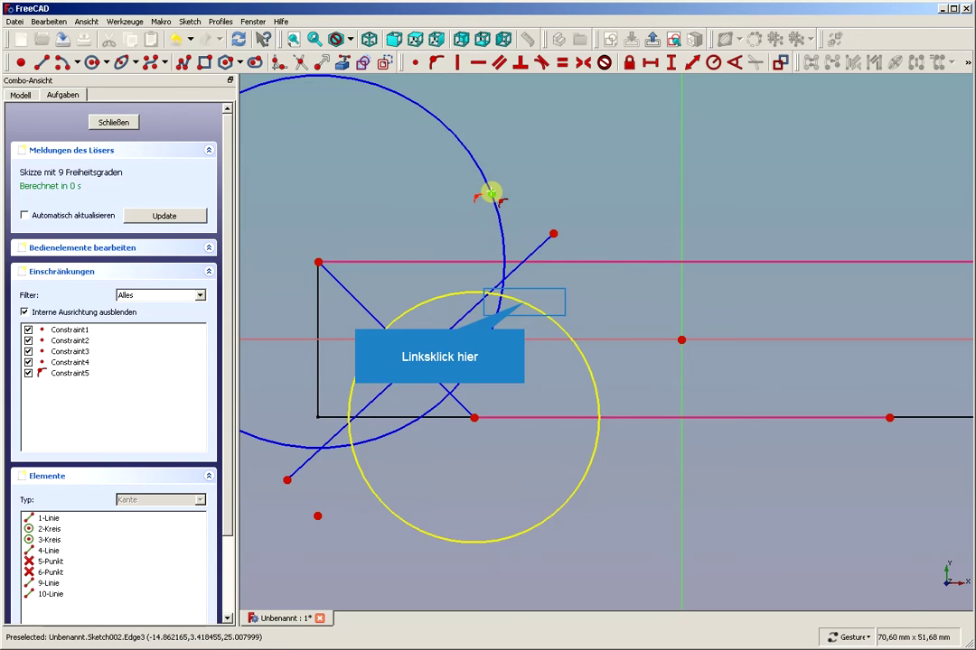
left_click(524, 302)
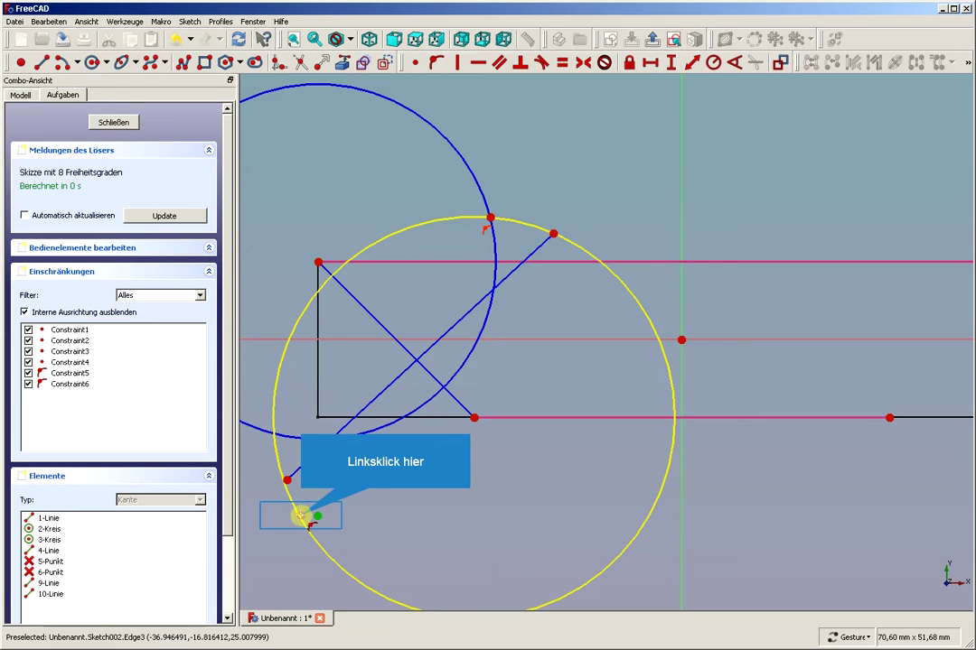
- Put the lower-left point on both circles and both circle crossings onto the diagonal line
left_click(300, 515)
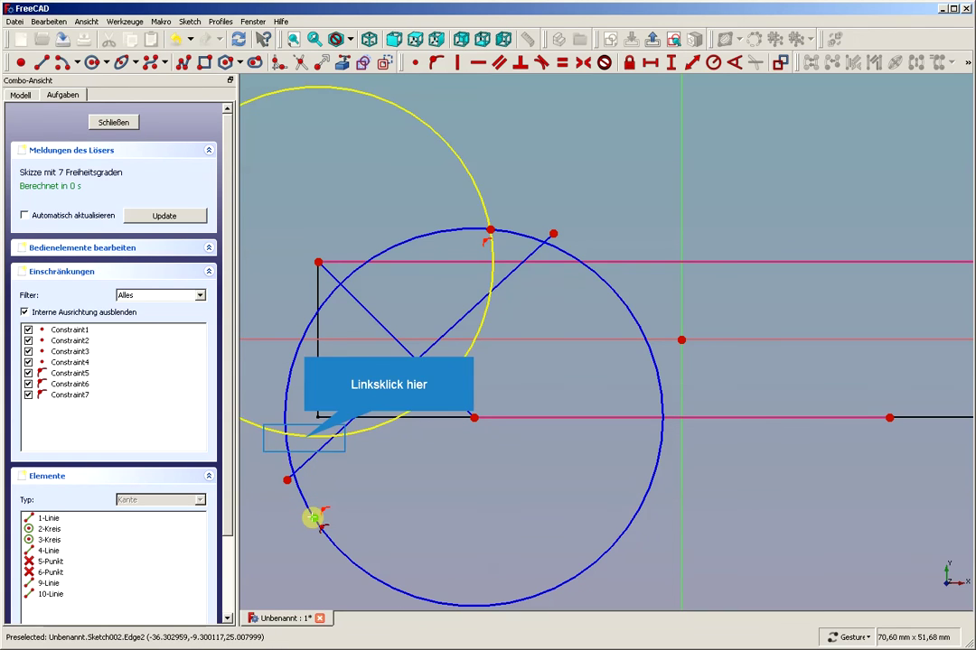
left_click(304, 438)
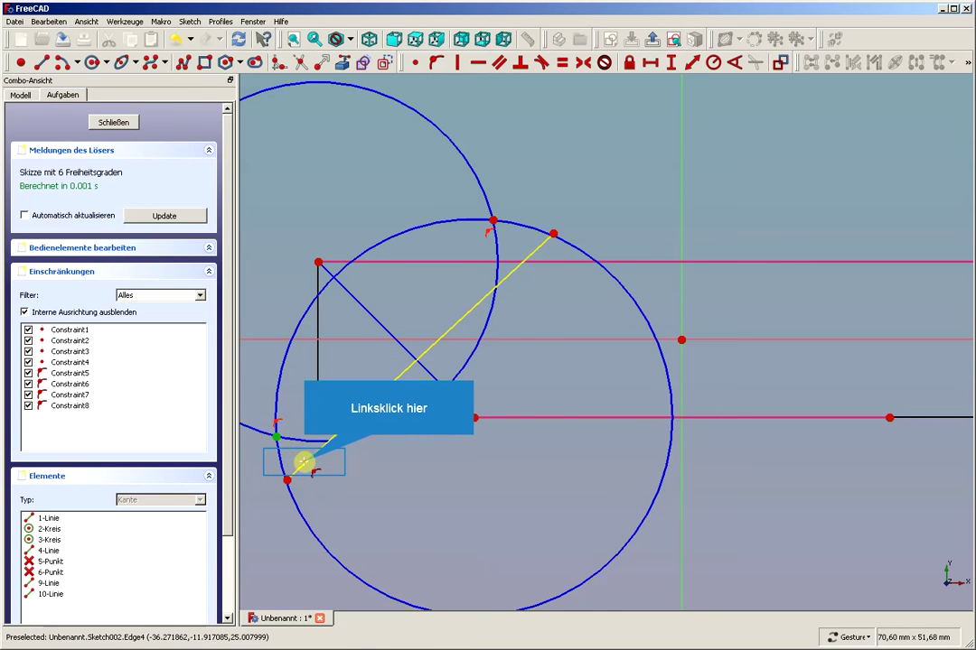
left_click(304, 463)
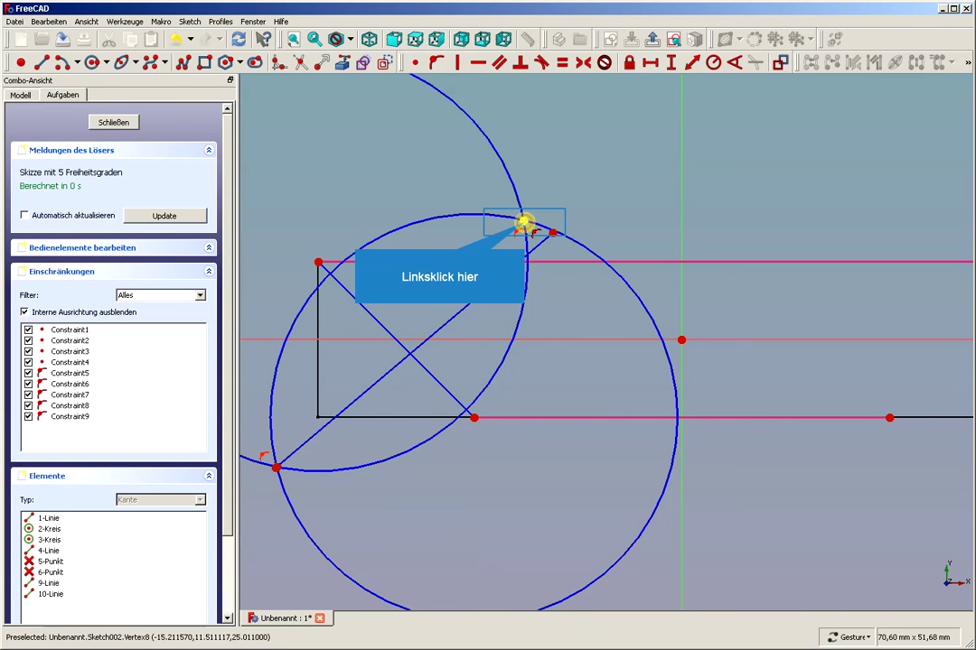
left_click(523, 222)
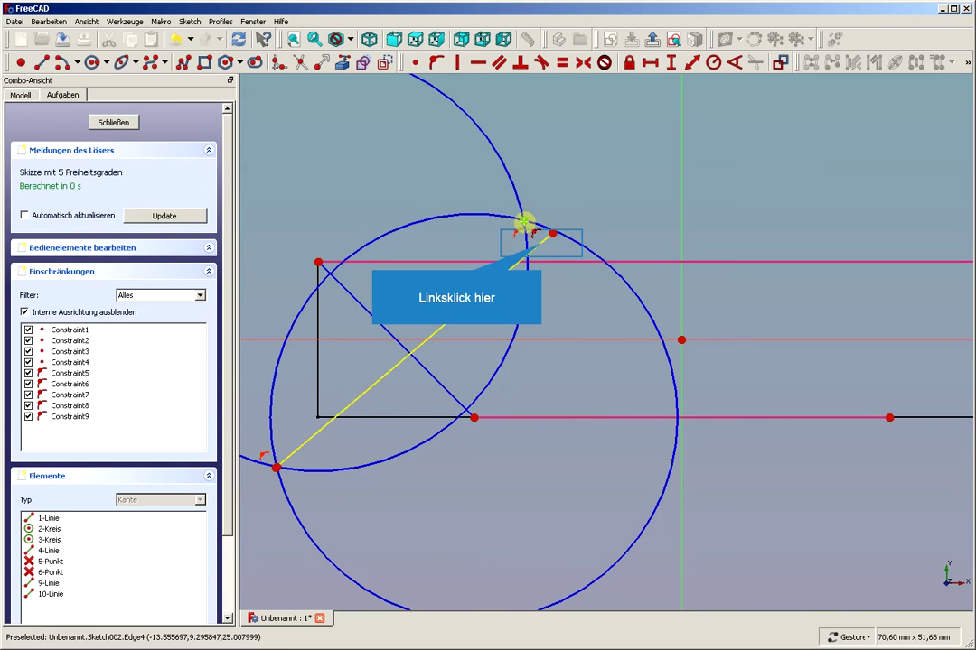
left_click(577, 218)
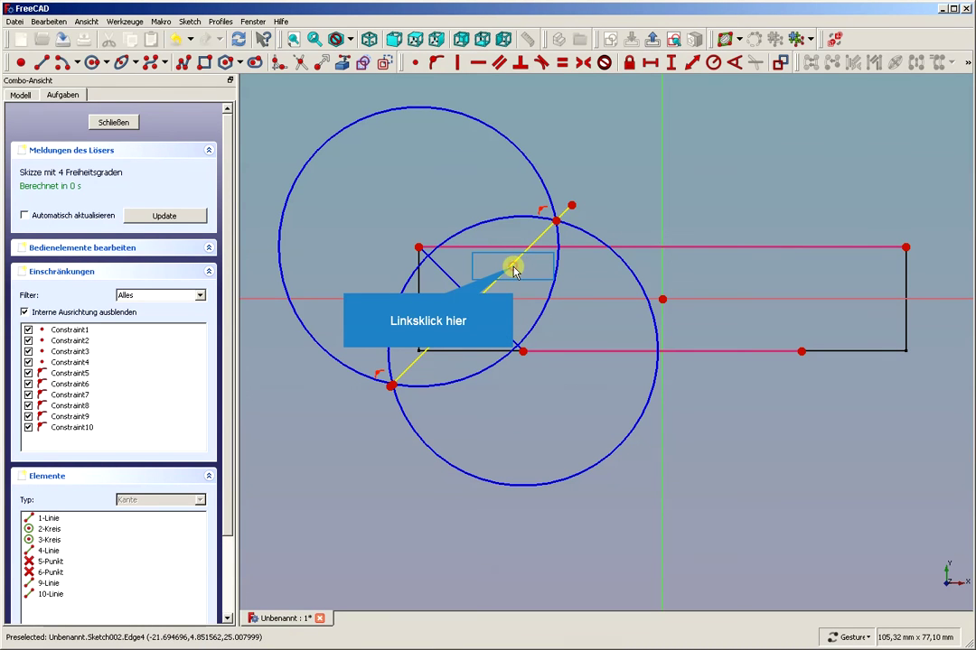
mouse_move(512, 271)
left_mouse_down()
mouse_move(493, 258)
mouse_move(523, 302)
mouse_move(517, 290)
mouse_move(479, 279)
mouse_move(505, 316)
mouse_move(486, 302)
mouse_move(486, 286)
left_mouse_up()
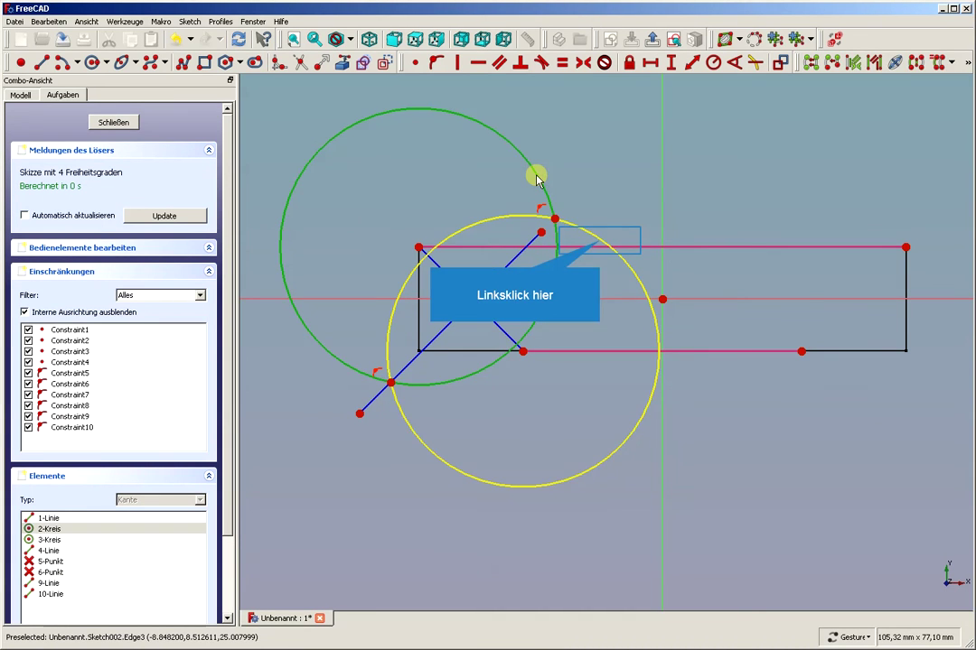
- Make the two circles equal in size, then drag the diagonal line to test the constraints
left_click(601, 244)
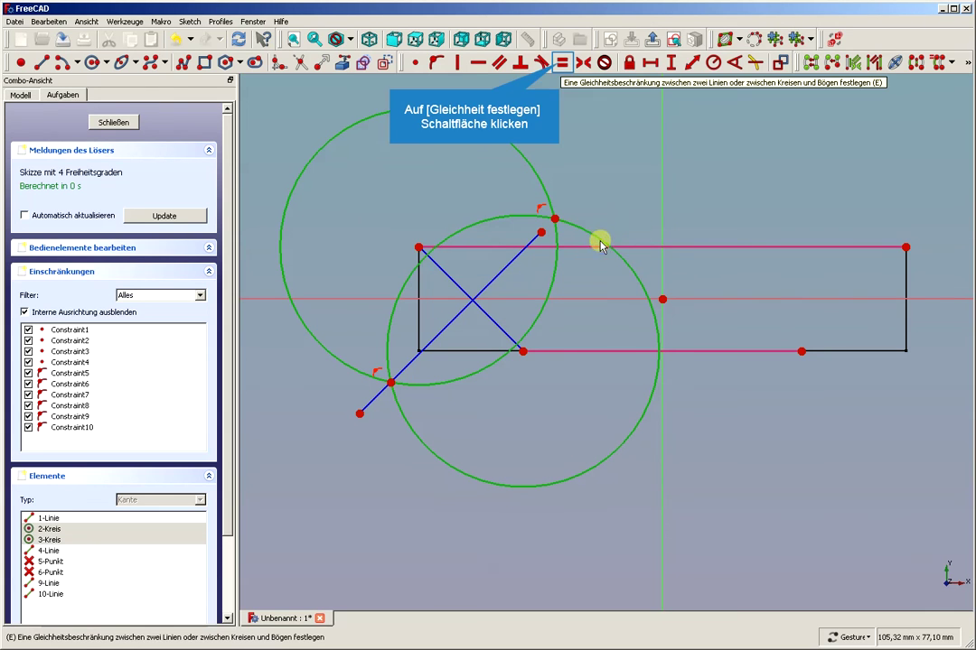
left_click(561, 64)
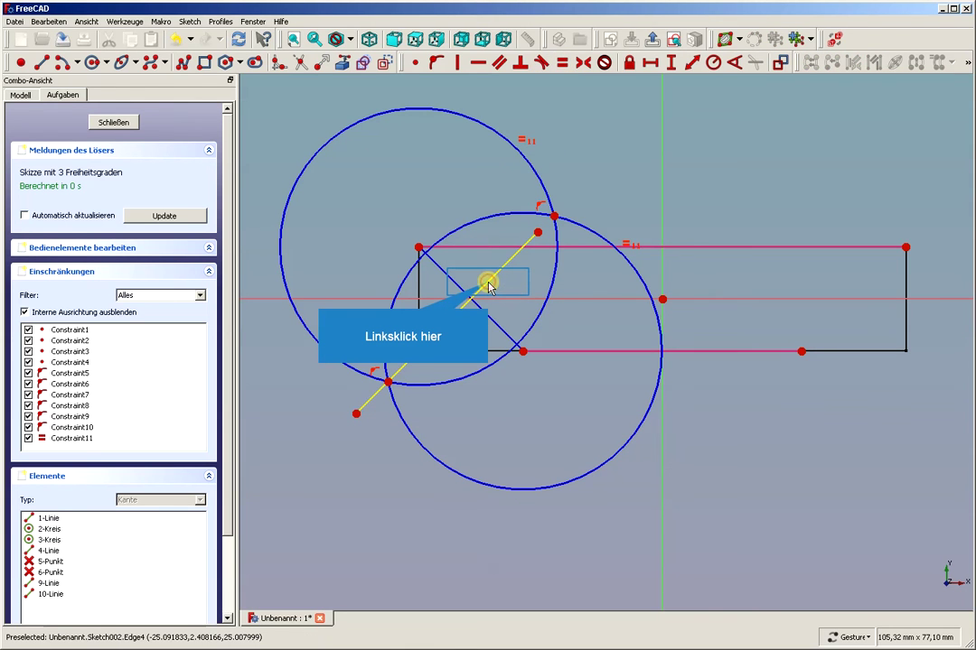
mouse_move(492, 278)
left_mouse_down()
mouse_move(524, 266)
mouse_move(486, 318)
mouse_move(540, 267)
mouse_move(524, 282)
mouse_move(514, 256)
mouse_move(526, 281)
left_mouse_up()
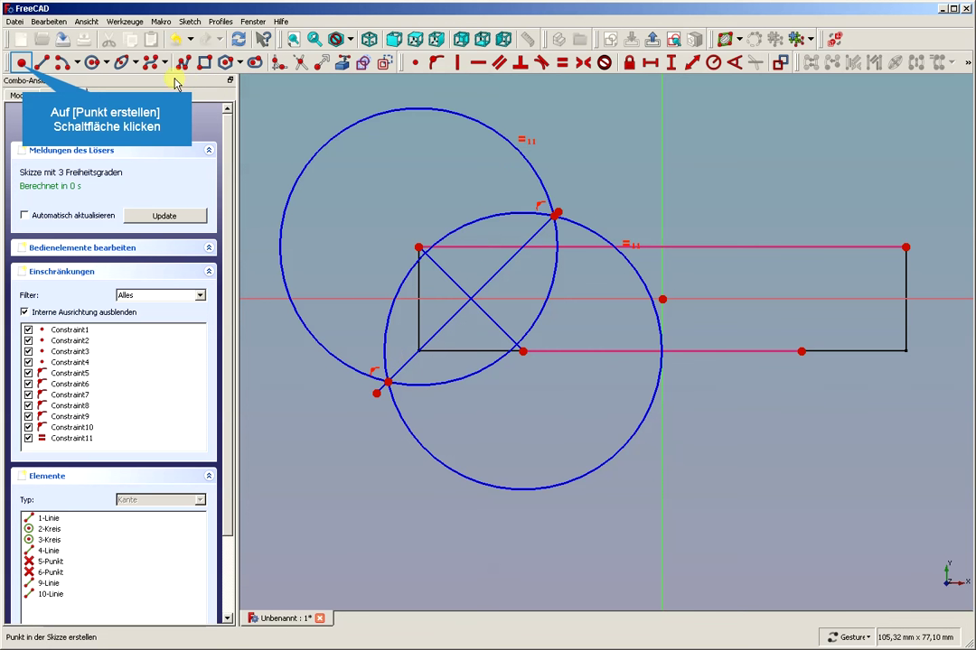
- Add a third point near the diagonals' crossing and select it with the long diagonal
left_click(22, 65)
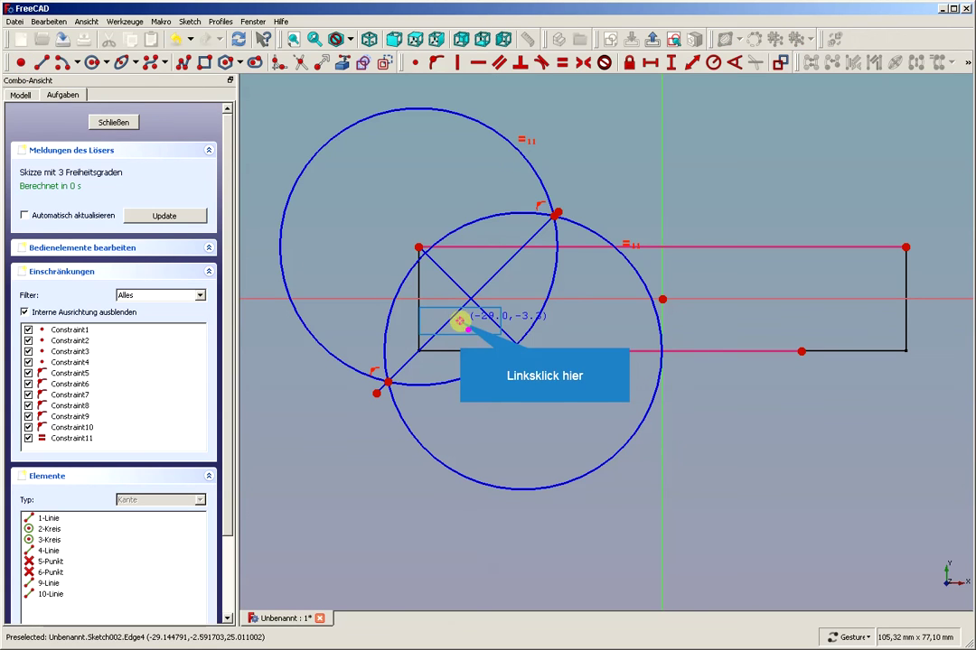
left_click(459, 320)
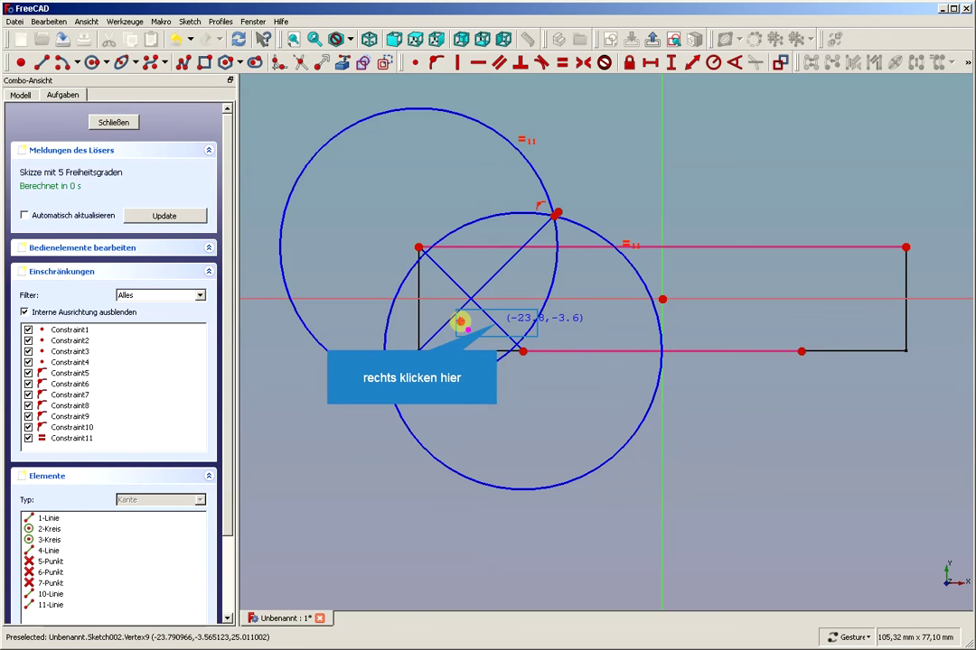
right_click(496, 322)
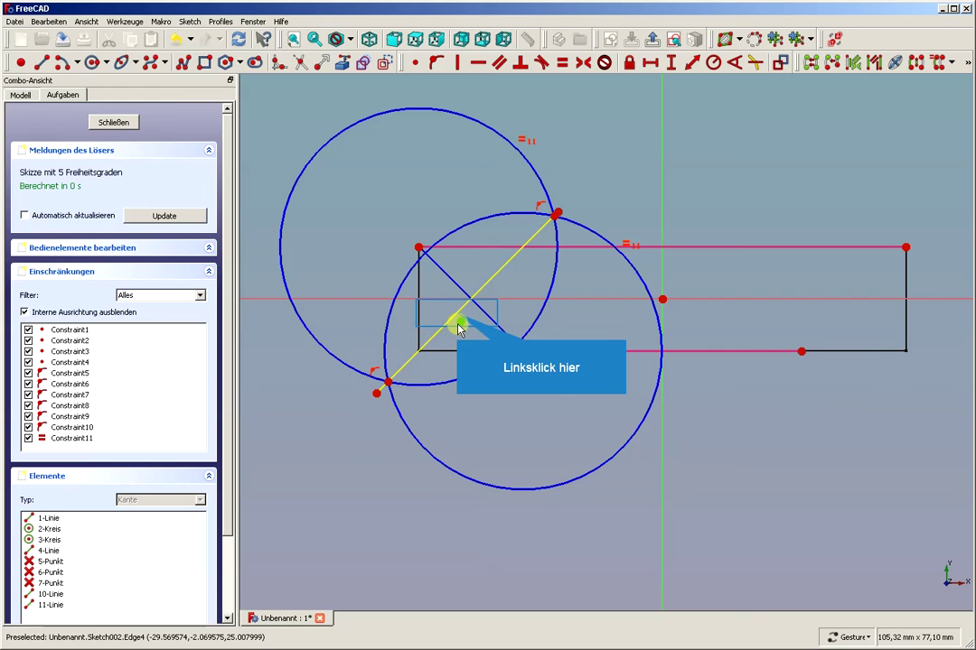
left_click(458, 316)
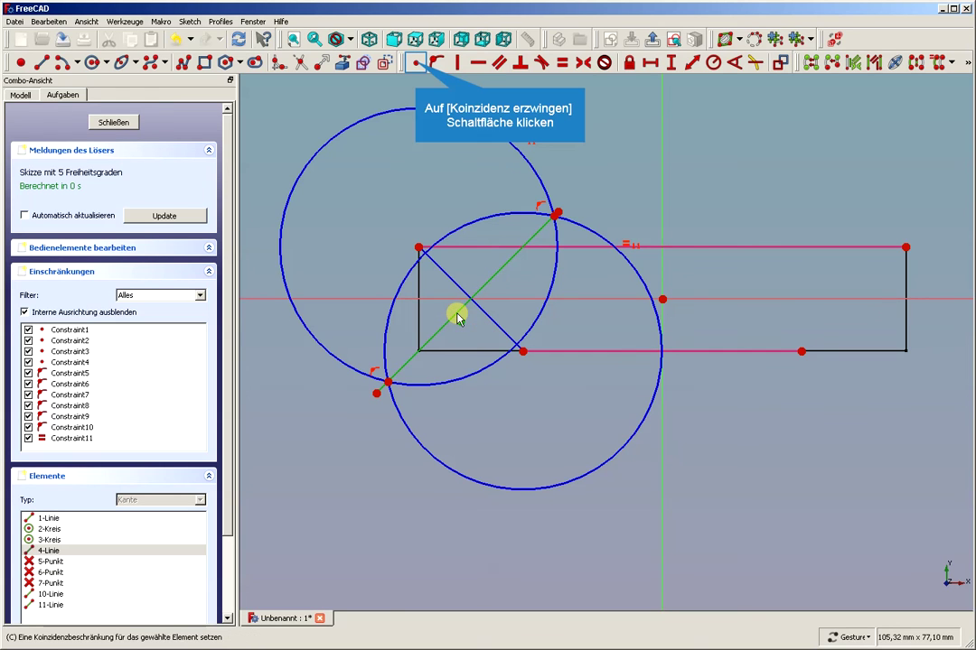
- Constrain the new point onto both the long diagonal and the rectangle's corner-to-corner diagonal
left_click(416, 61)
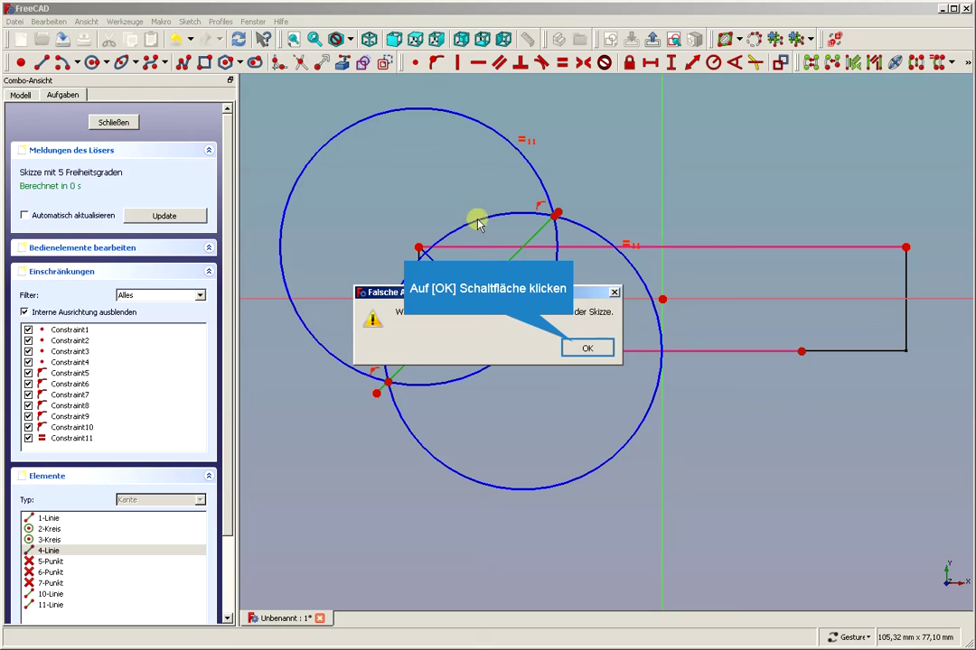
left_click(578, 348)
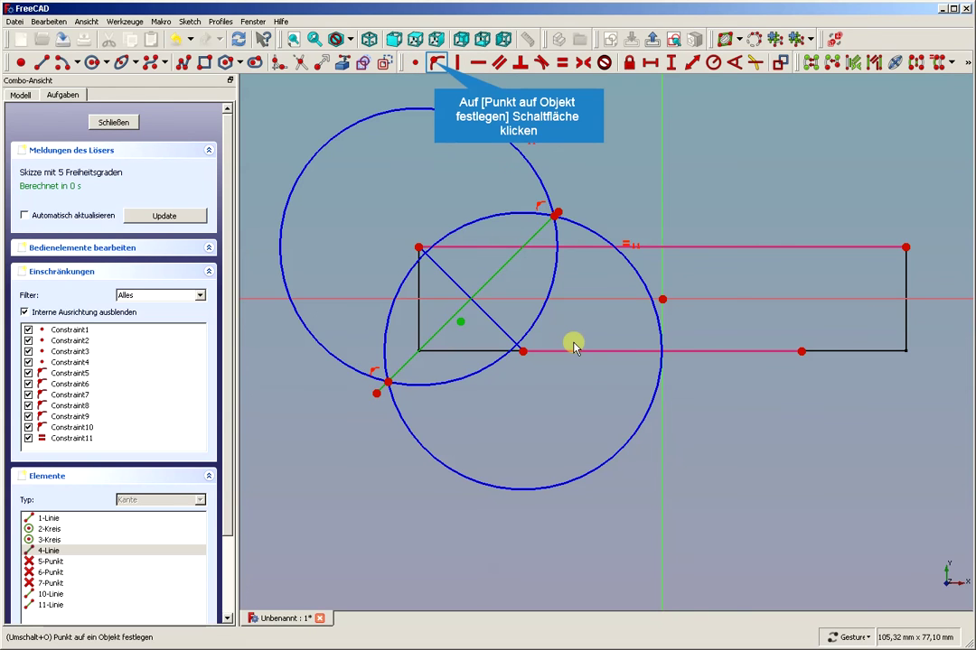
left_click(436, 62)
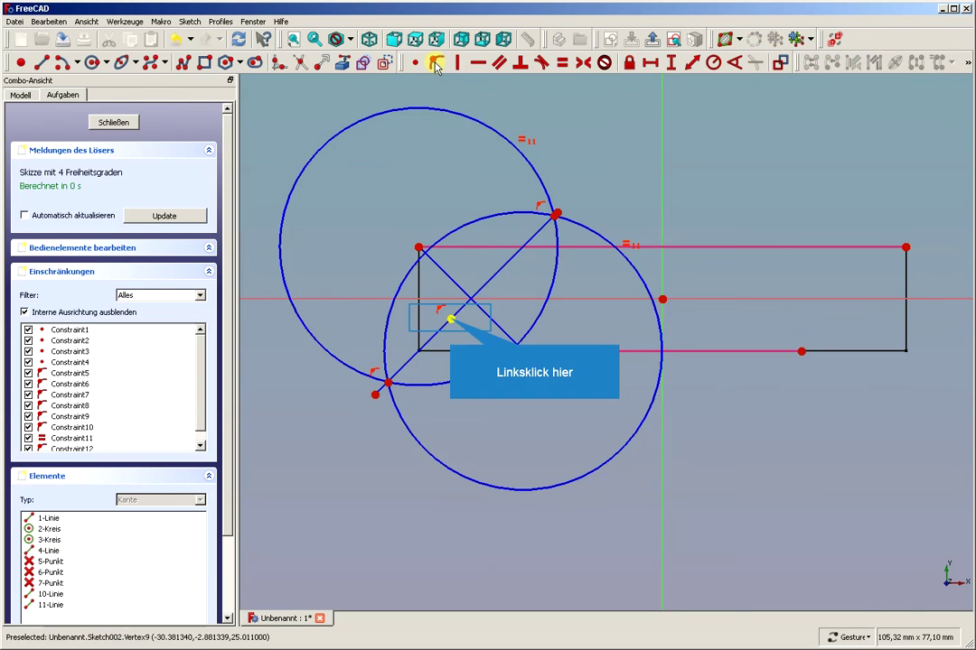
left_click(451, 322)
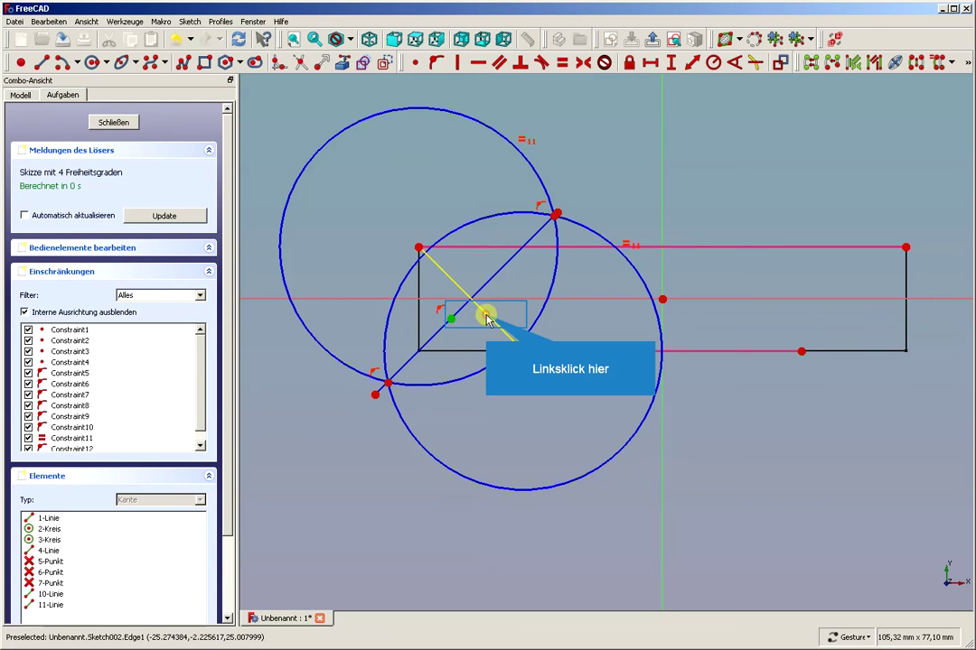
left_click(486, 318)
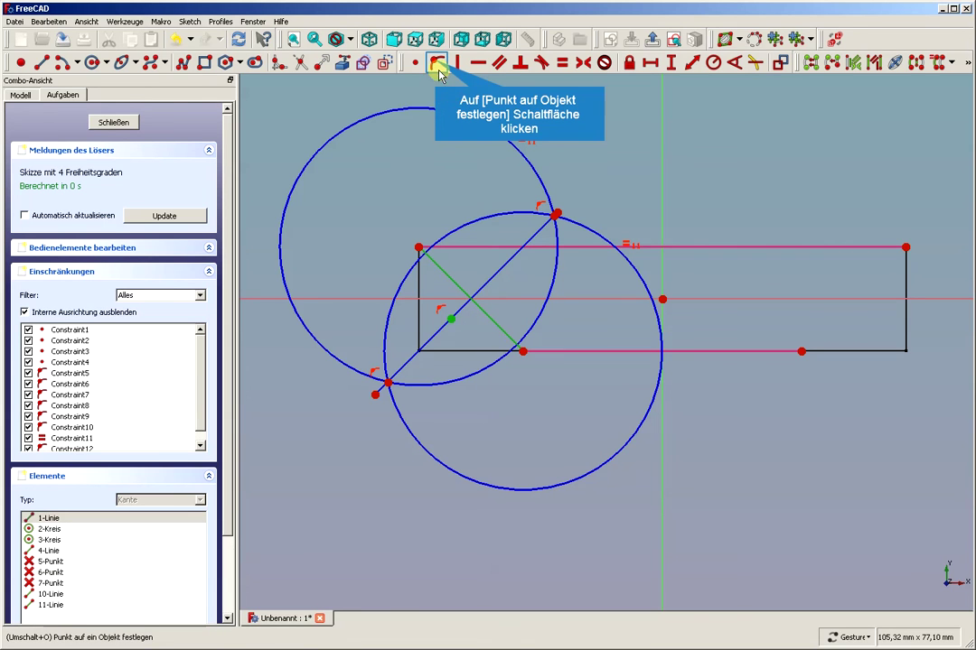
left_click(449, 115)
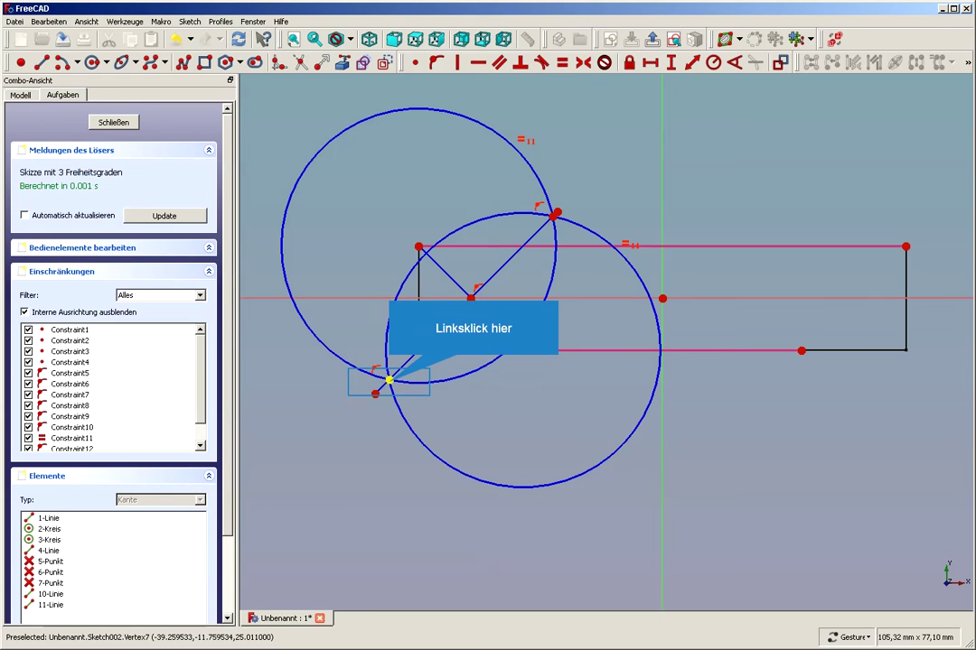
- Make the loose line endpoint coincide with the circles' lower crossing point
left_click(388, 380)
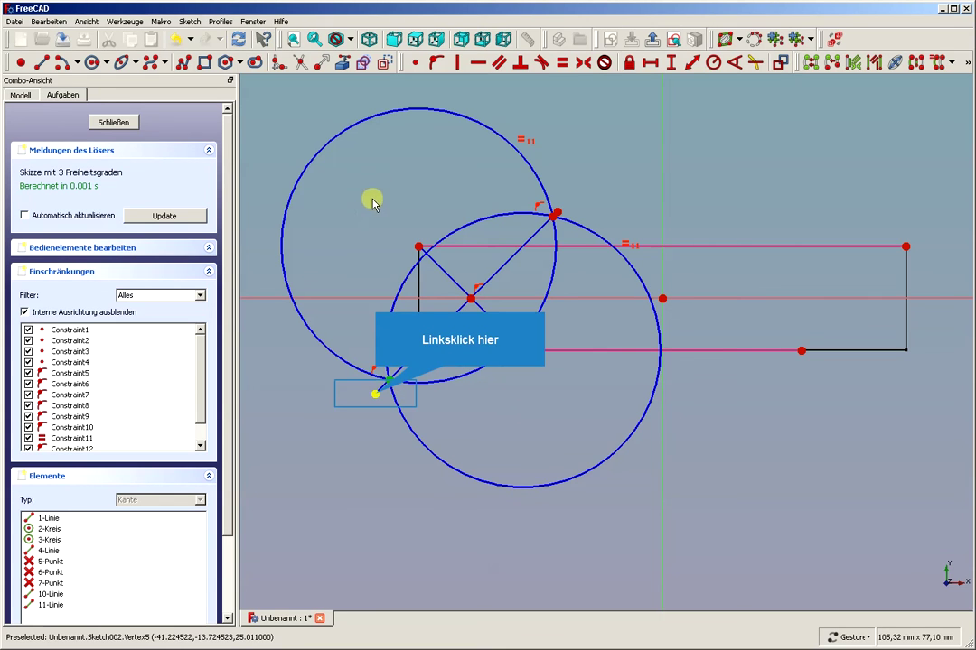
left_click(375, 393)
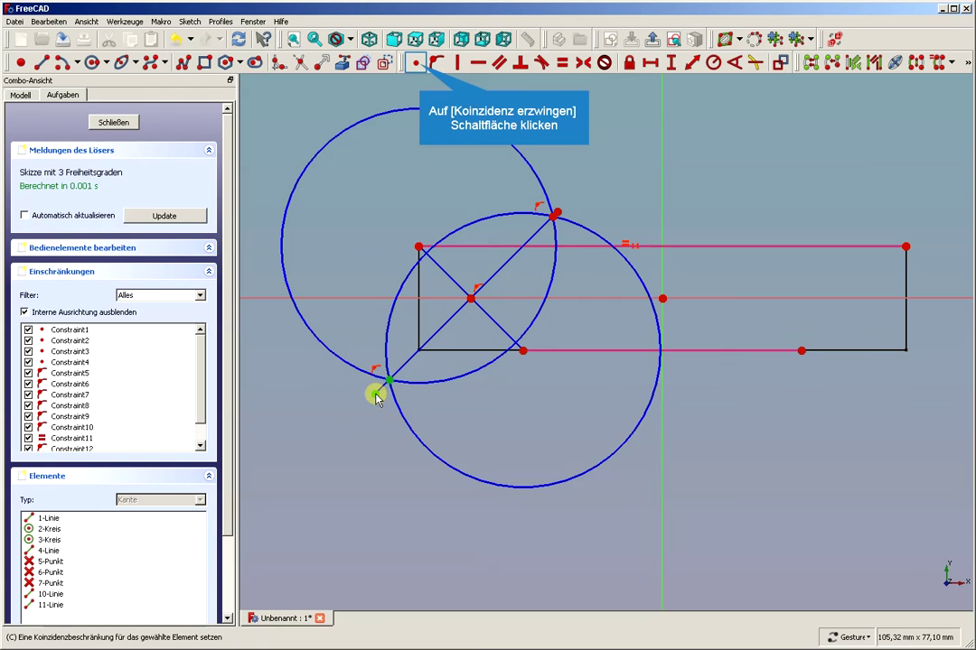
left_click(417, 63)
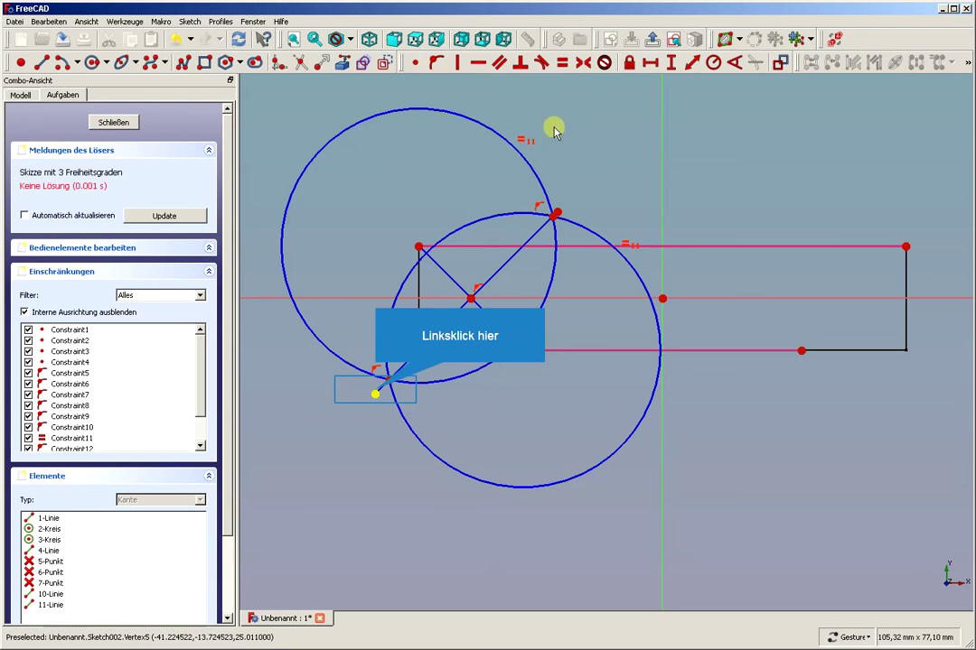
left_click(377, 395)
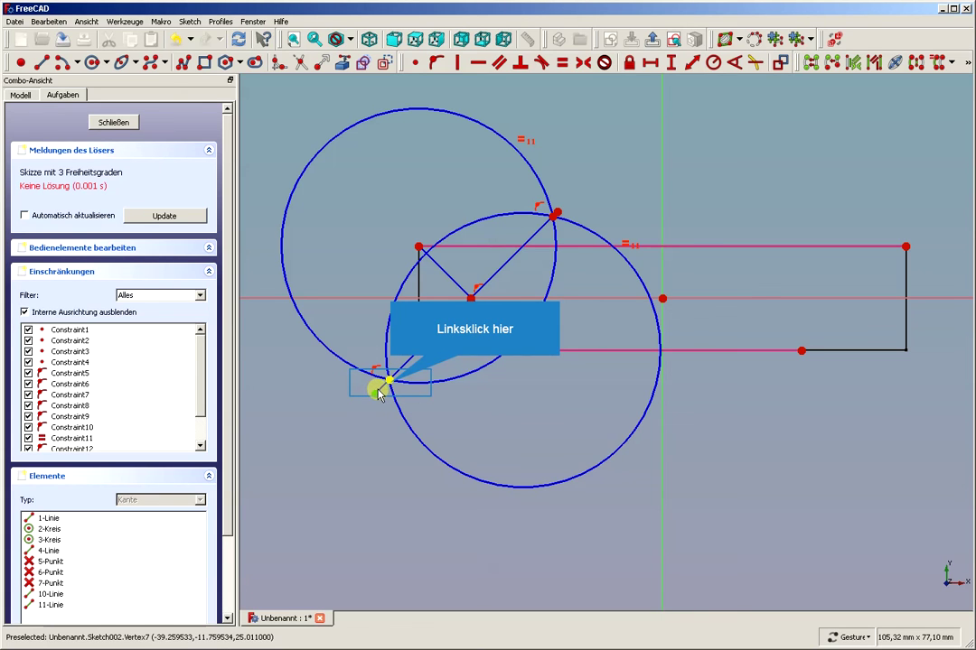
left_click(391, 383)
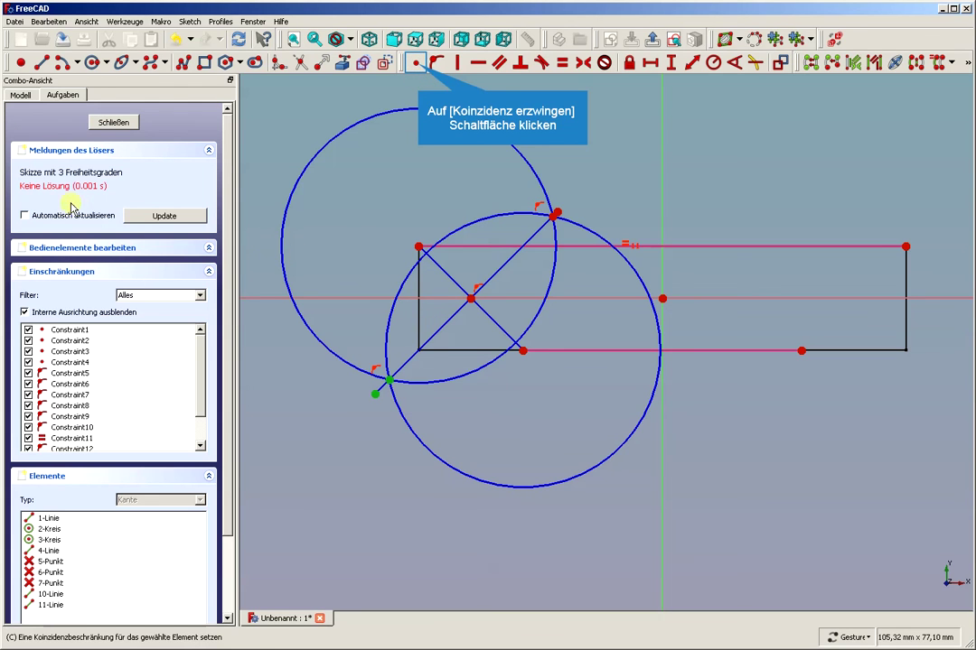
left_click(384, 341)
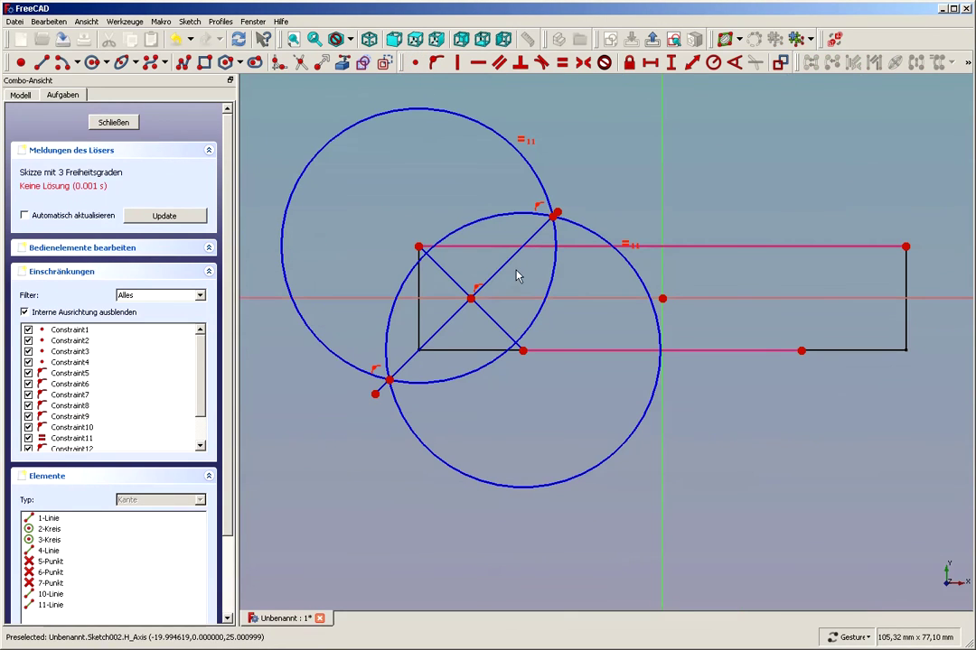
- Delete Constraint14 from the sketch's constraint list
left_click(203, 411)
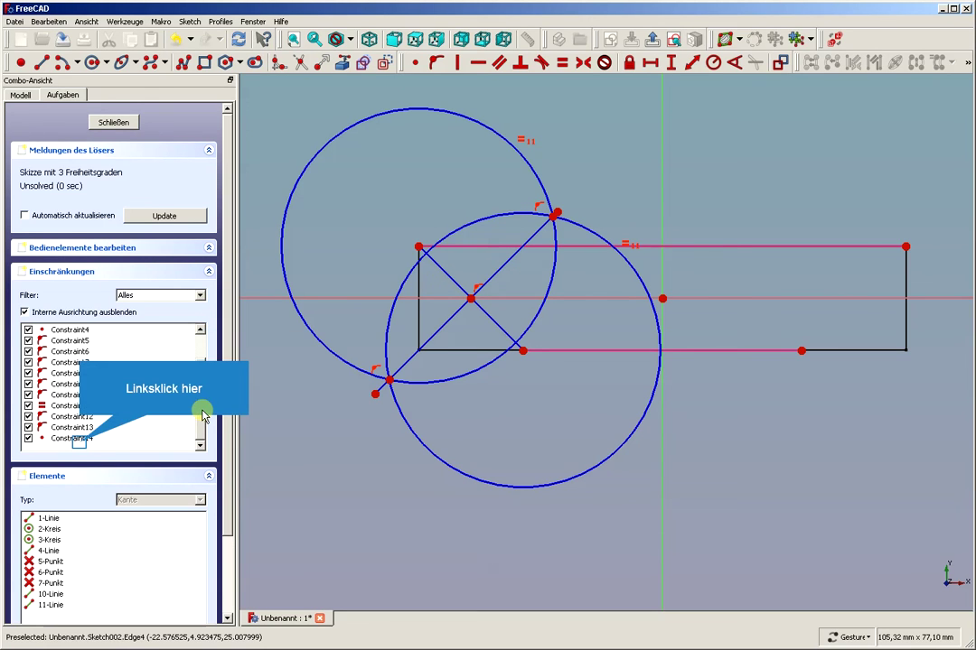
left_click(80, 443)
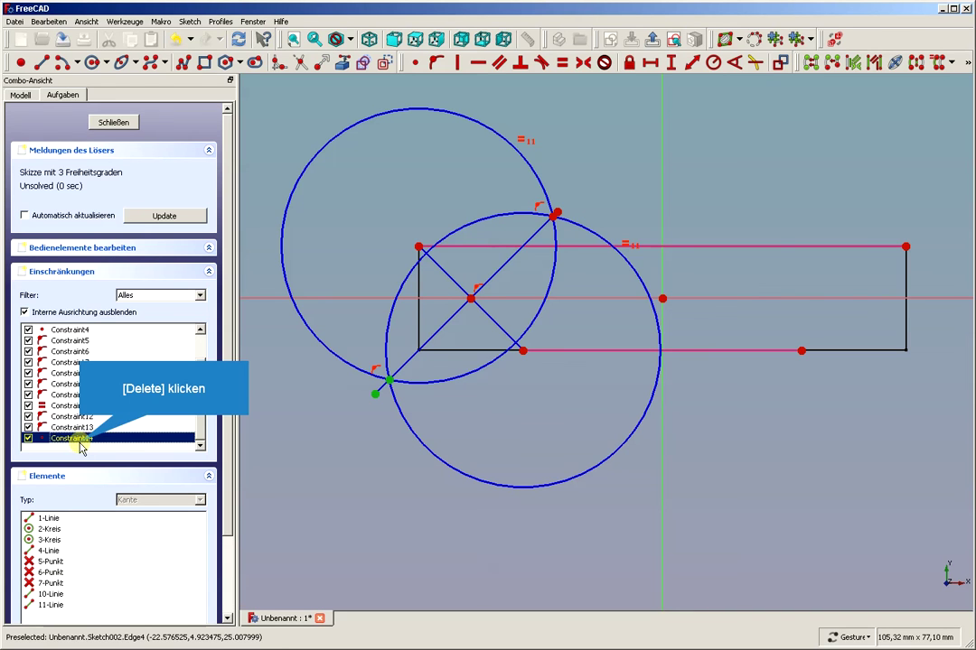
key("Delete")
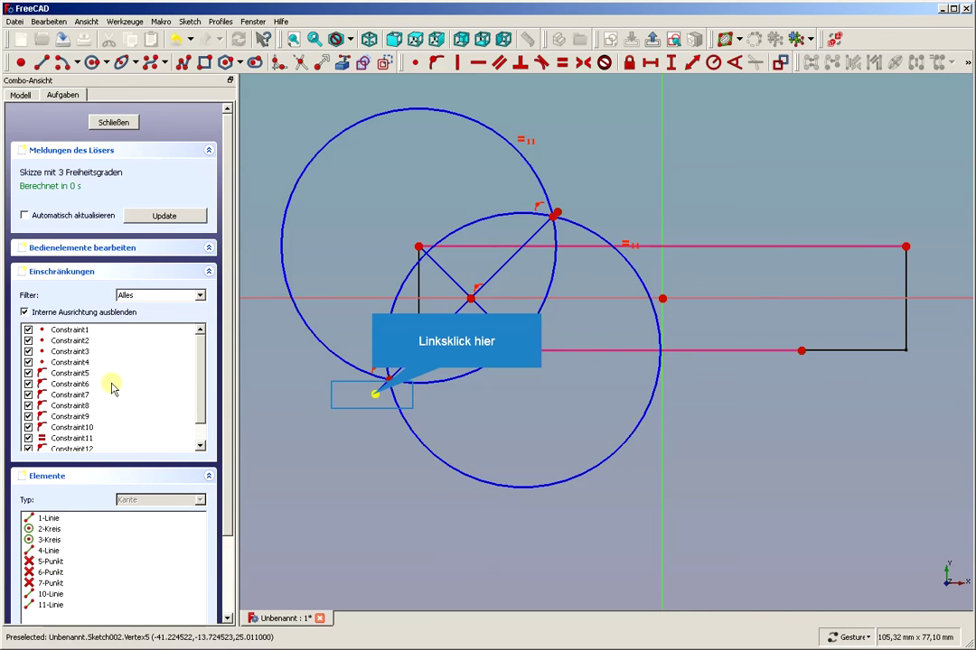
- Constrain the diagonal's endpoints onto the left circle and the large circle, leaving 1 degree of freedom
left_click(375, 394)
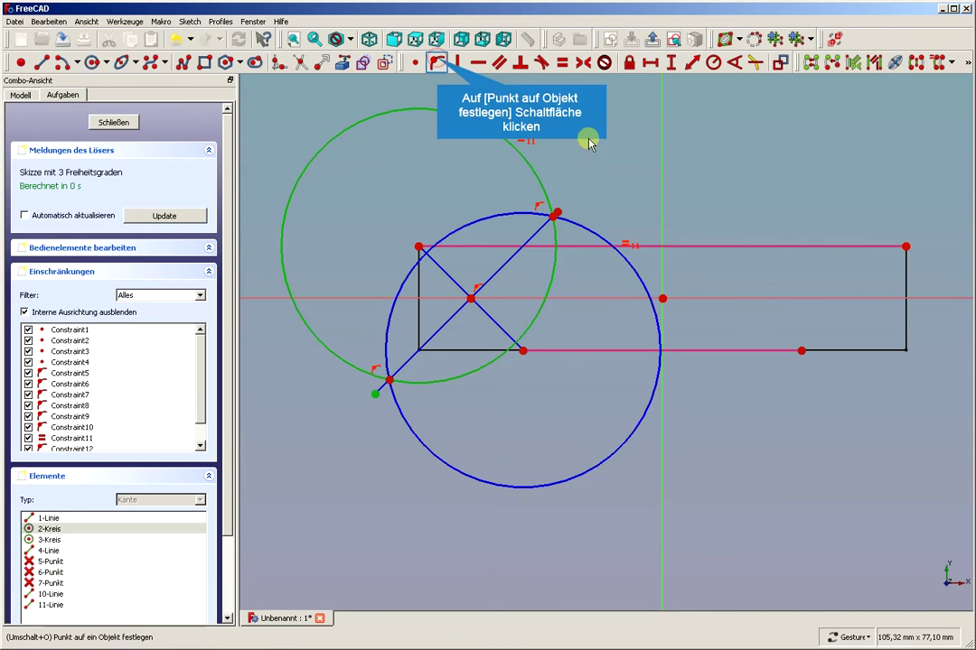
scroll(618, 204, "up", 5)
scroll(556, 228, "up", 3)
scroll(571, 202, "down", 2)
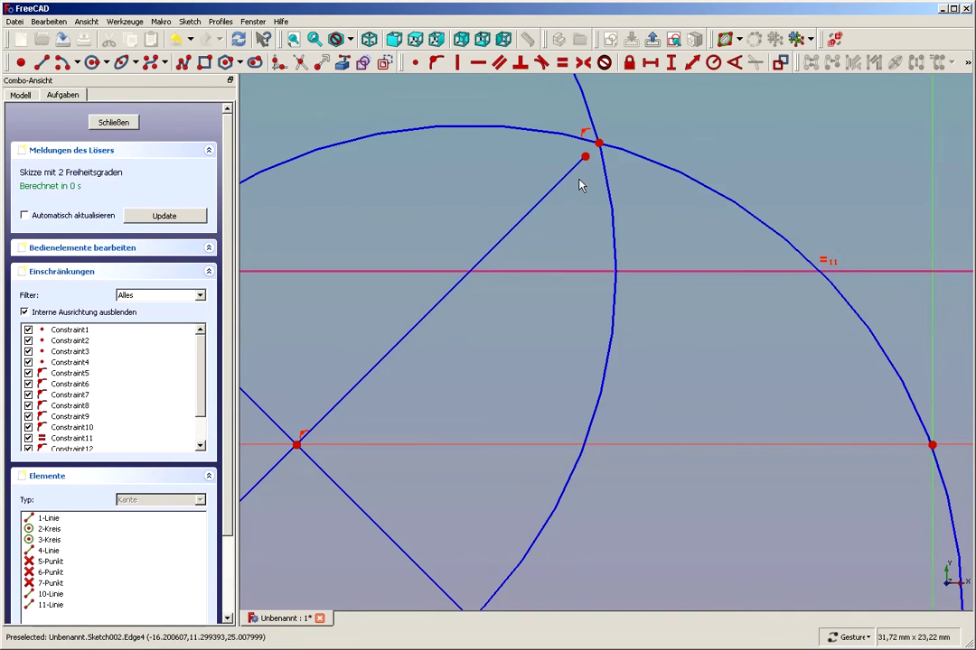
left_click(634, 160)
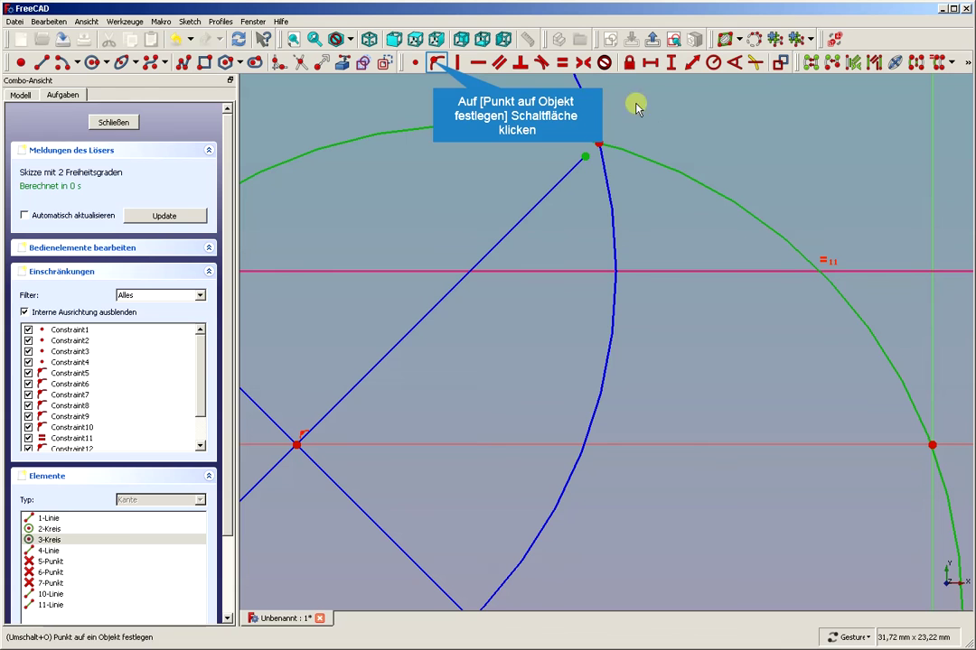
left_click(434, 65)
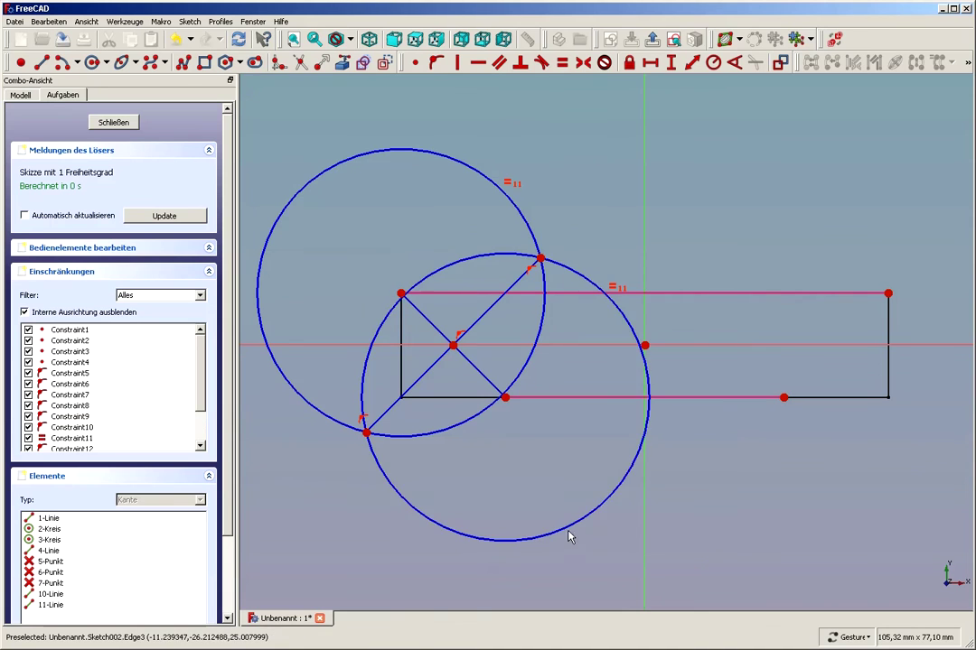
mouse_move(574, 533)
left_mouse_down()
mouse_move(539, 509)
mouse_move(547, 511)
left_mouse_up()
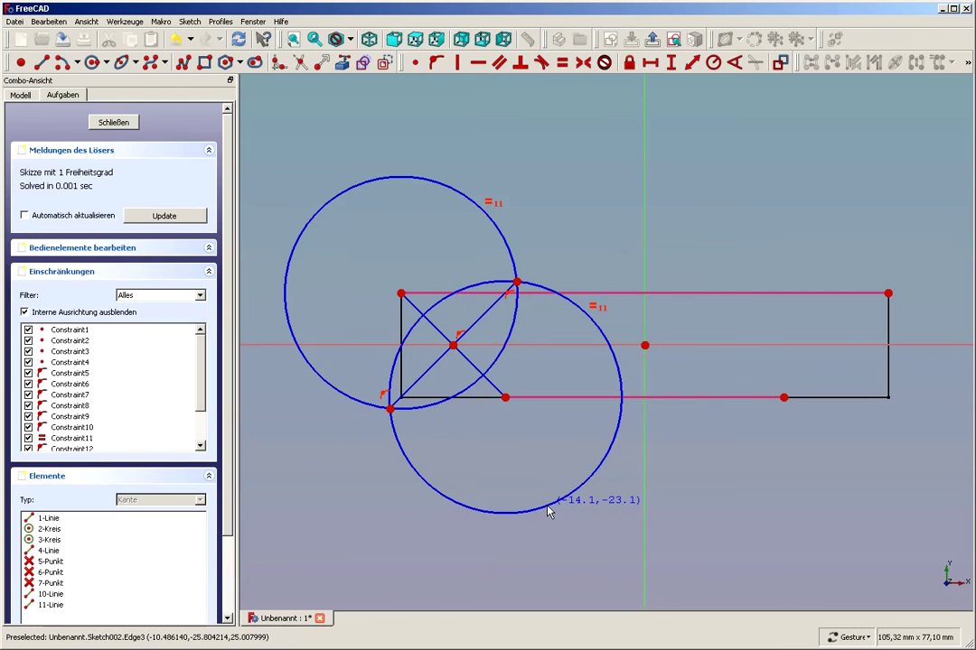
- Give the diagonal line a 32.28 mm length dimension to fully constrain the sketch
left_click_drag(547, 511, 554, 522)
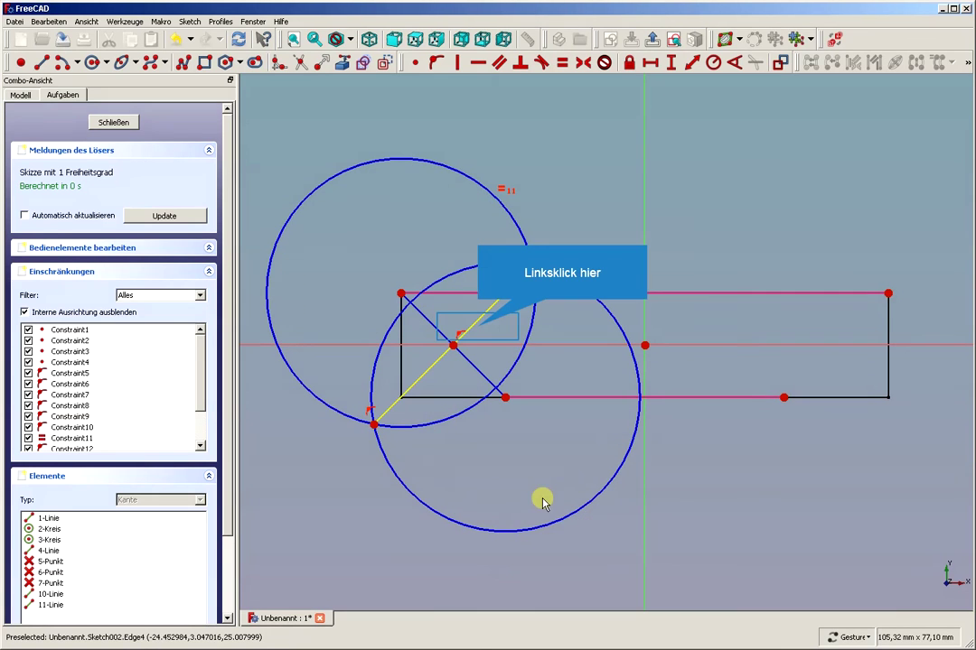
left_click(480, 332)
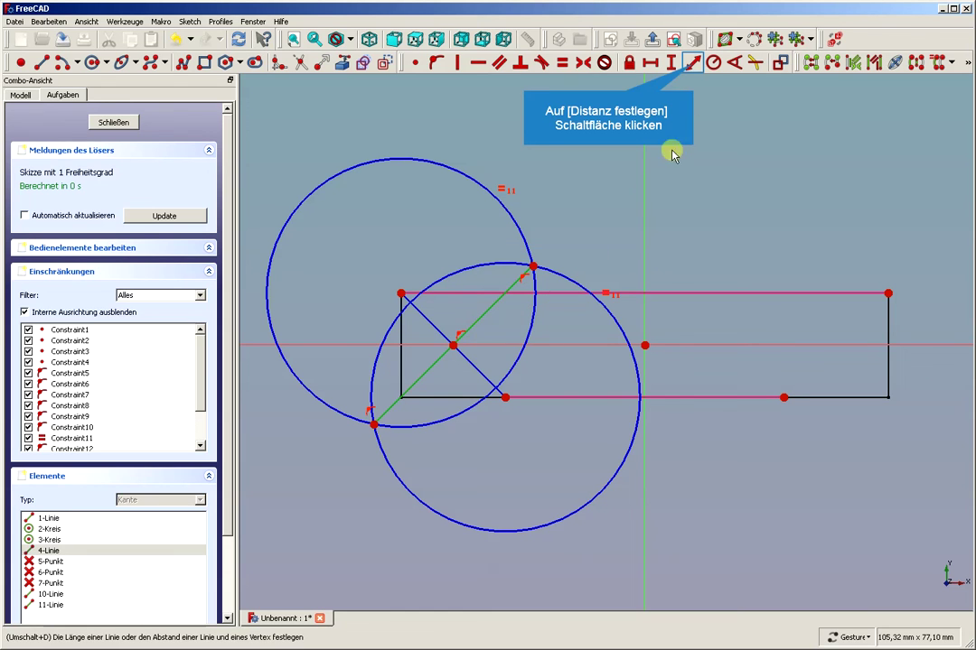
left_click(694, 68)
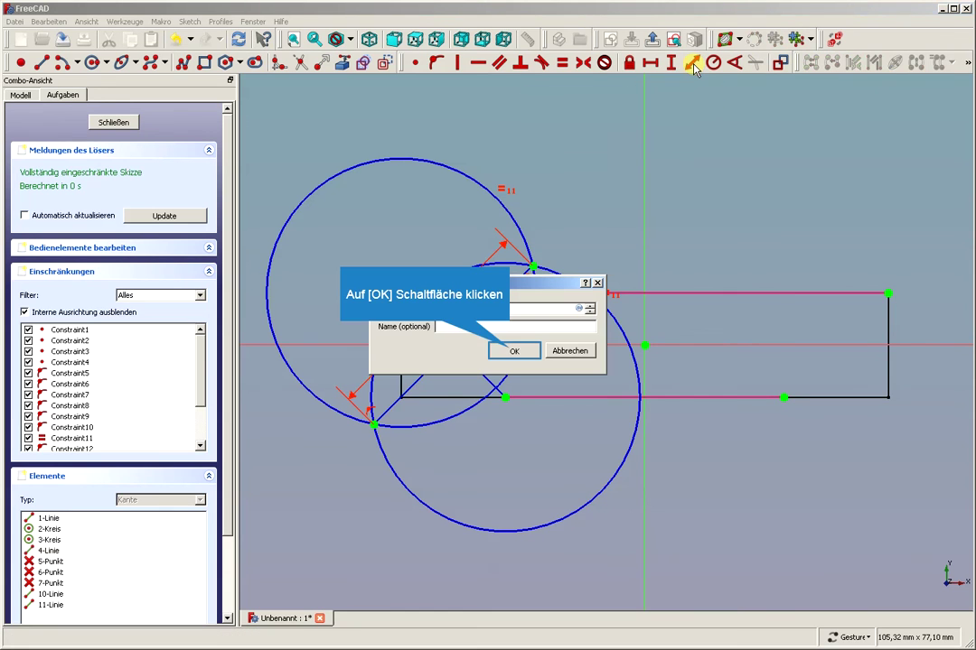
left_click(509, 353)
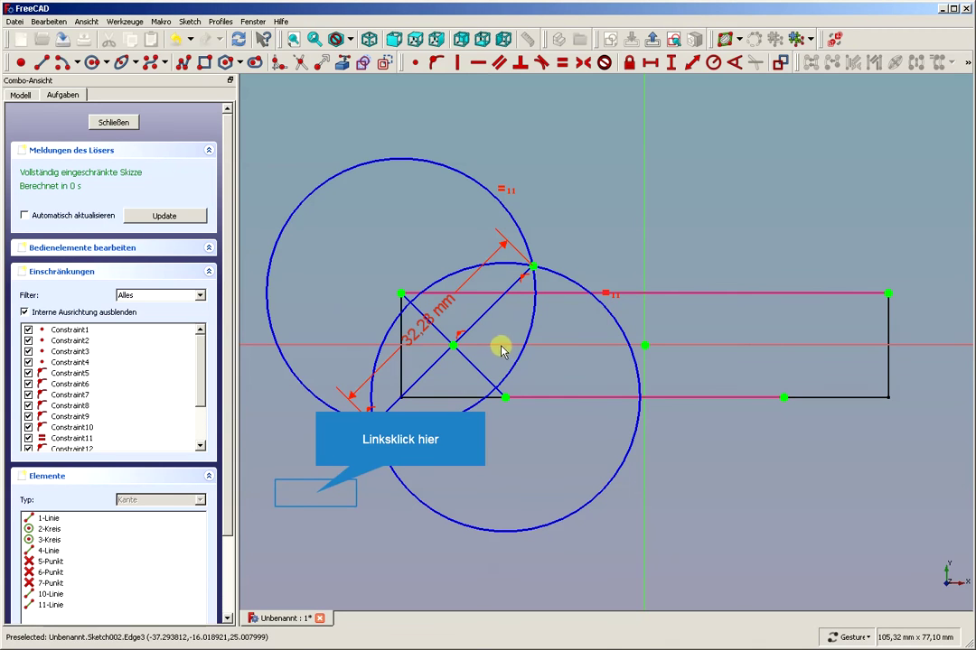
left_click(316, 497)
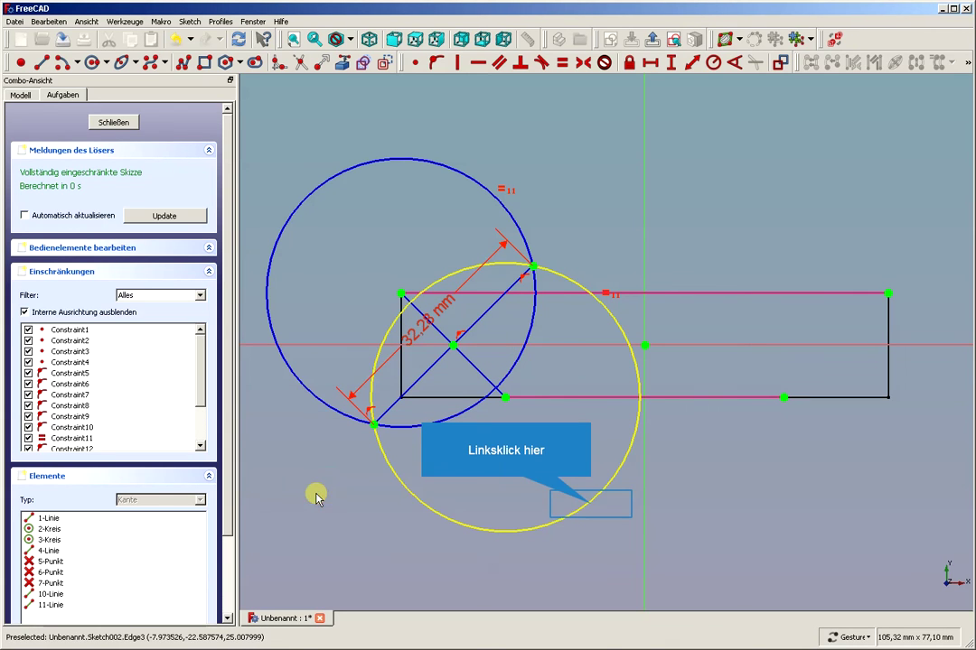
left_click(591, 508)
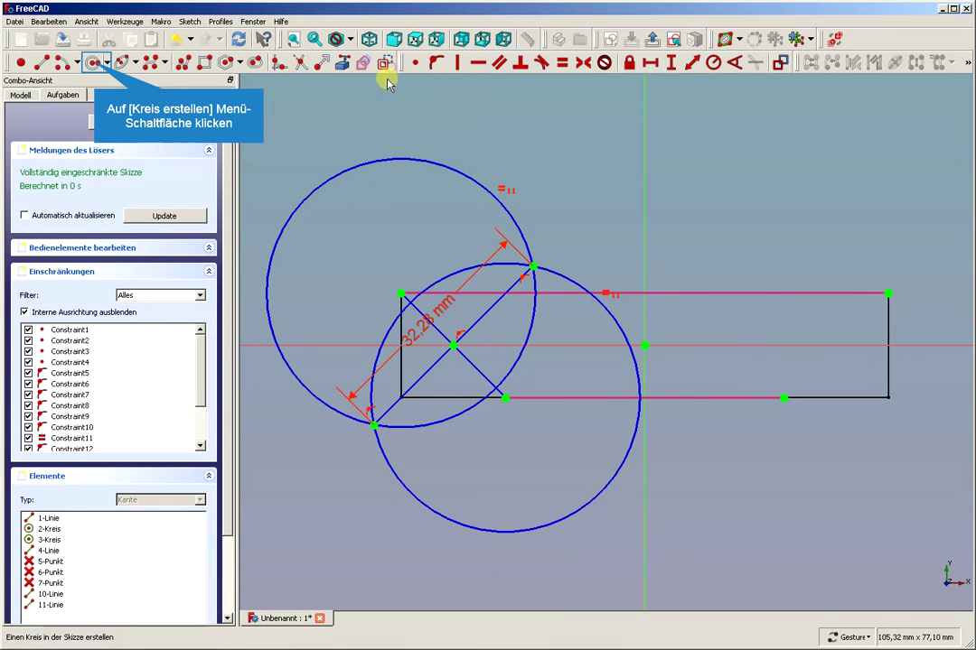
- Draw a small circle centred where the rectangle's diagonals cross
left_click(92, 62)
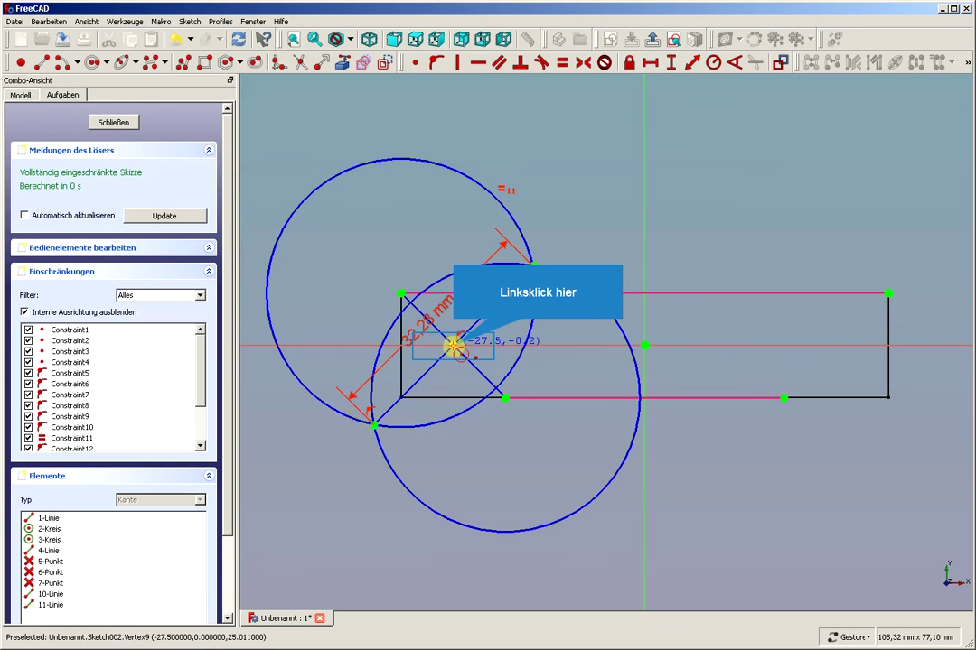
left_click(453, 346)
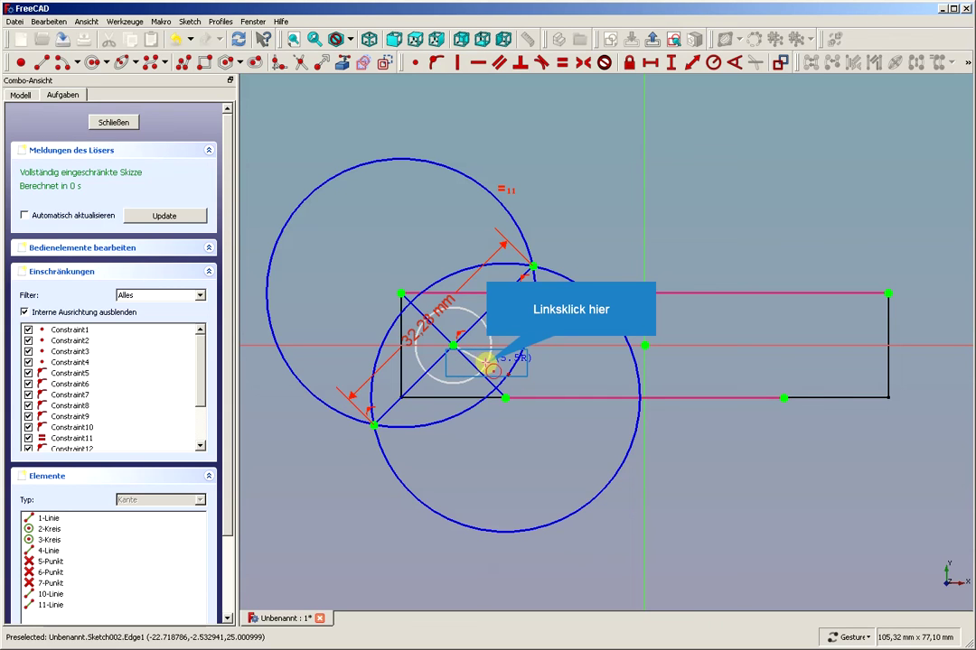
left_click(486, 365)
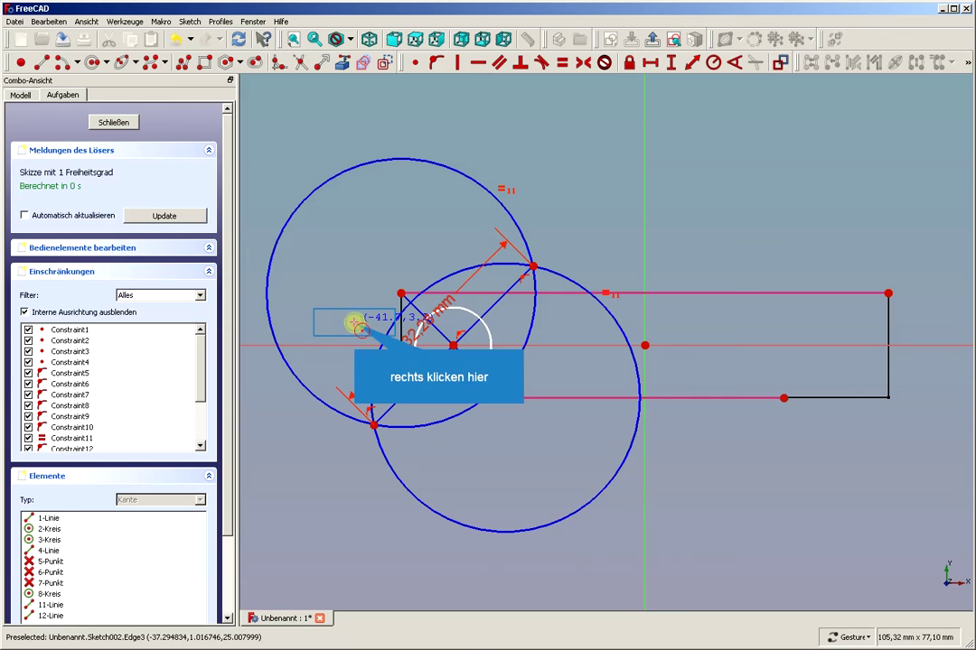
right_click(358, 327)
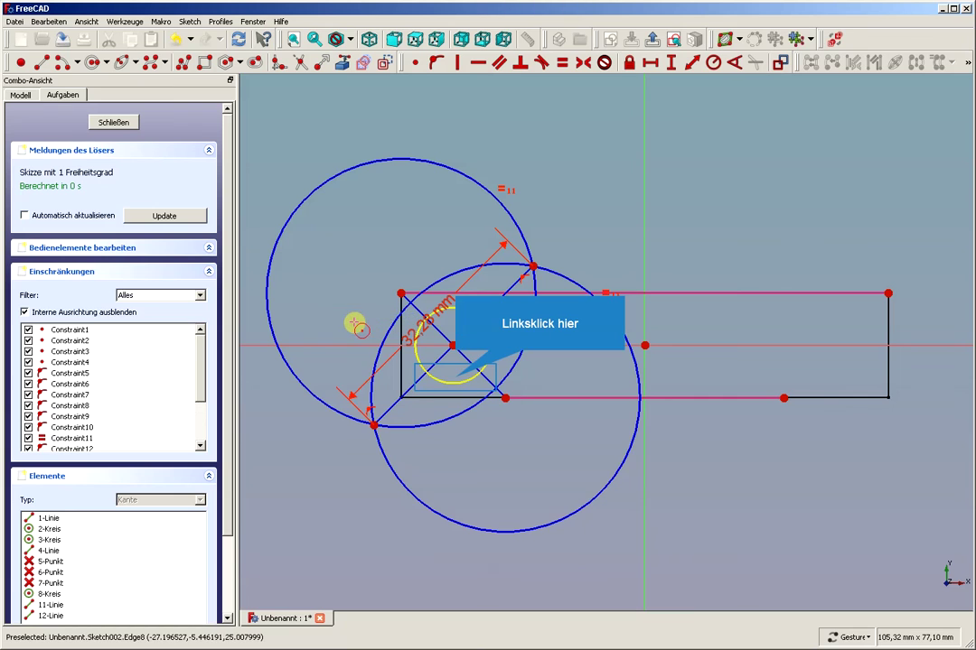
- Give the small circle a 2.2 mm radius and move its label clear of the geometry
left_click(456, 383)
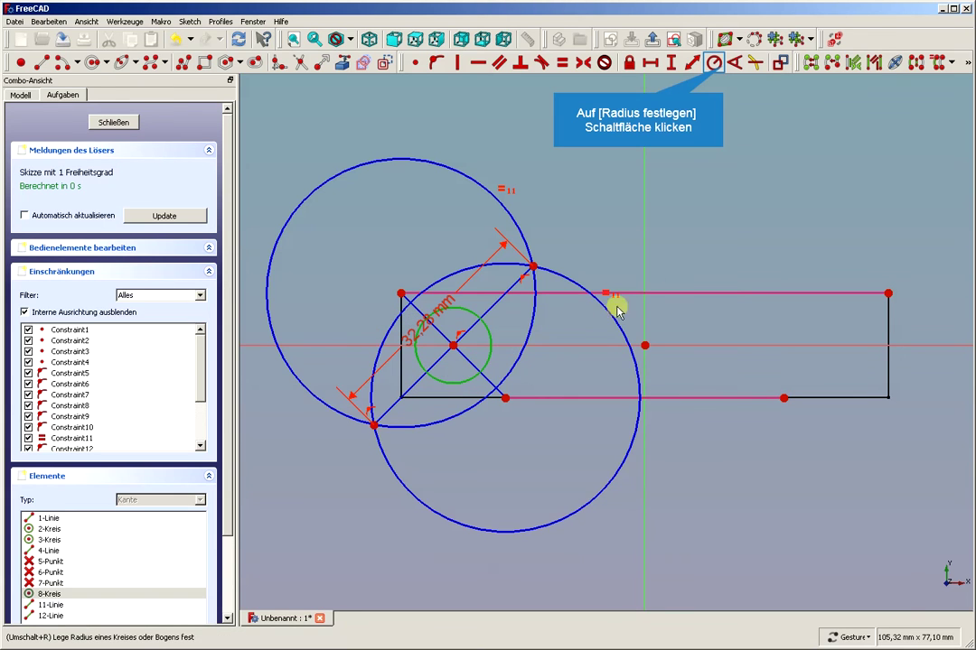
left_click(723, 67)
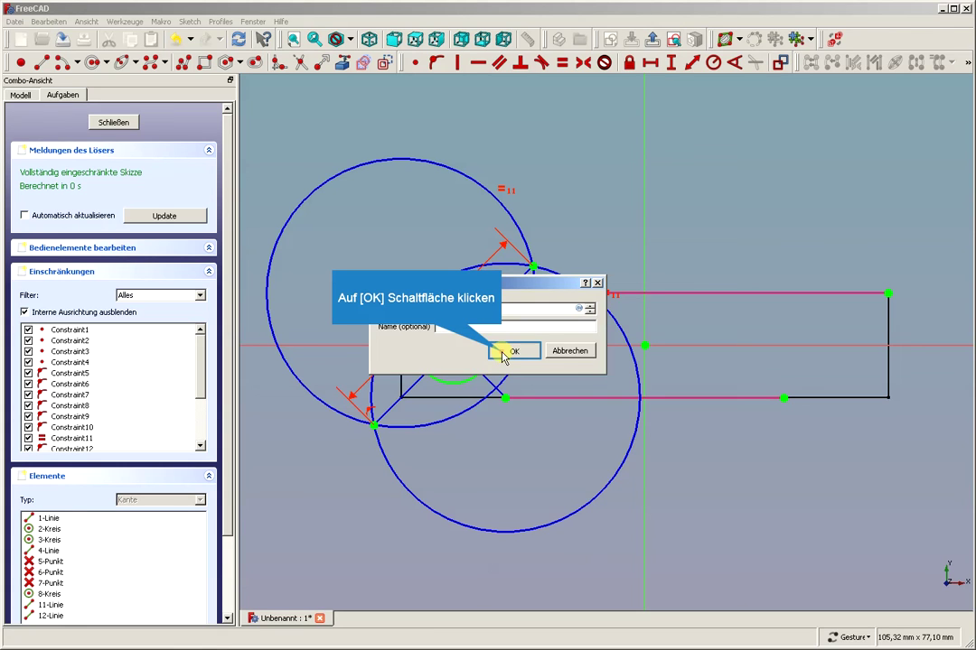
left_click(504, 353)
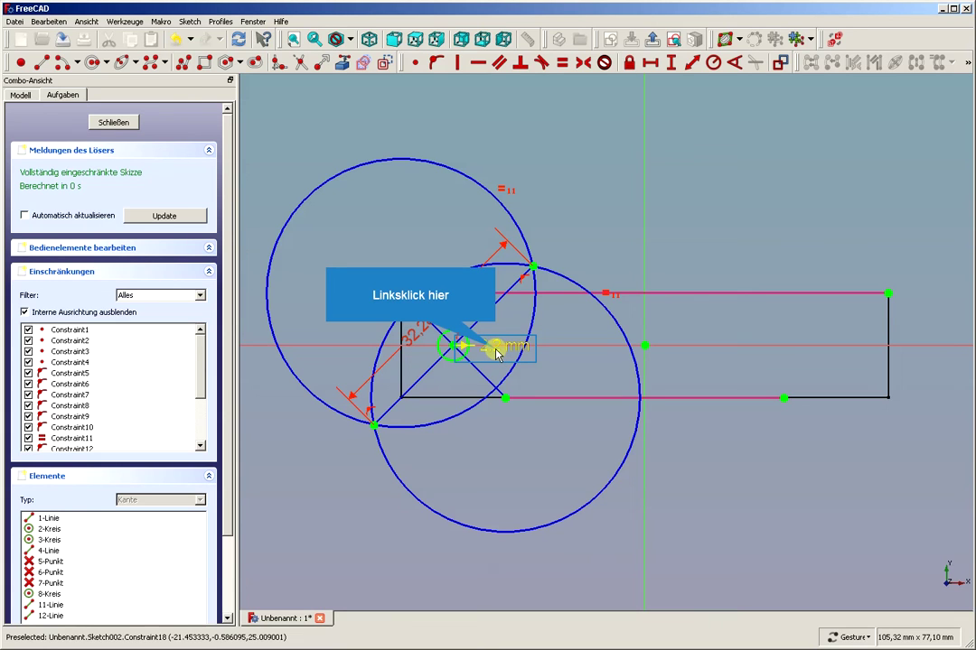
mouse_move(496, 353)
left_mouse_down()
mouse_move(557, 437)
mouse_move(582, 432)
left_mouse_up()
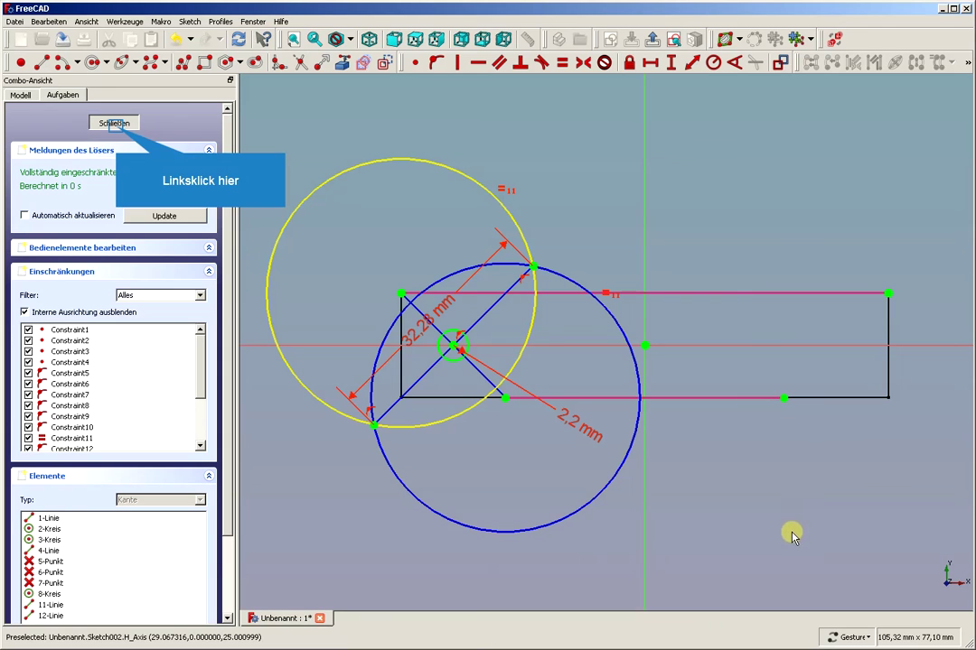
- Close the sketch and cut Pocket001 through all to drill the small hole
left_click(115, 127)
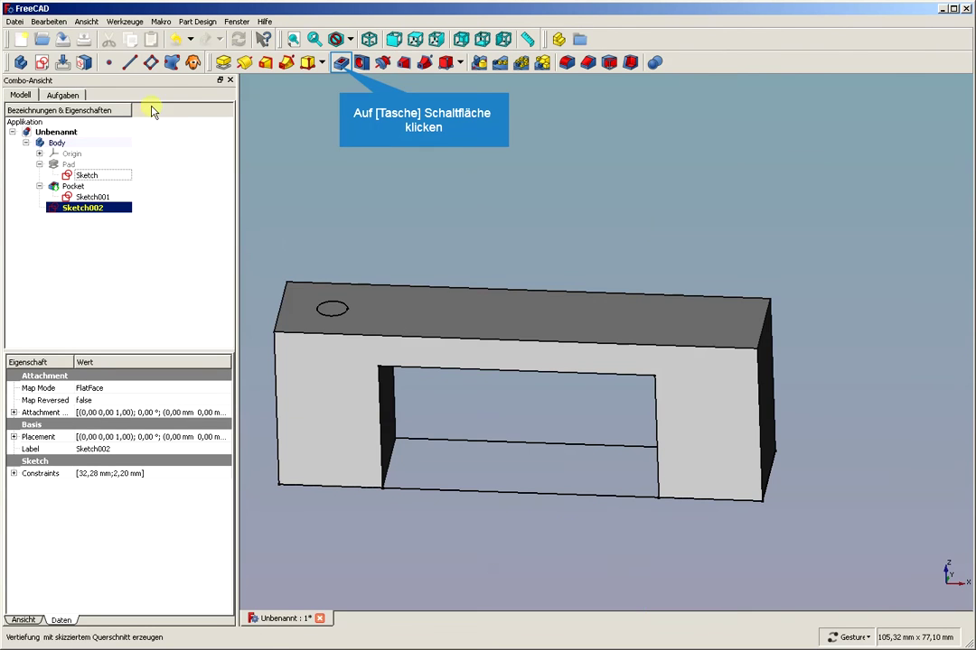
left_click(340, 63)
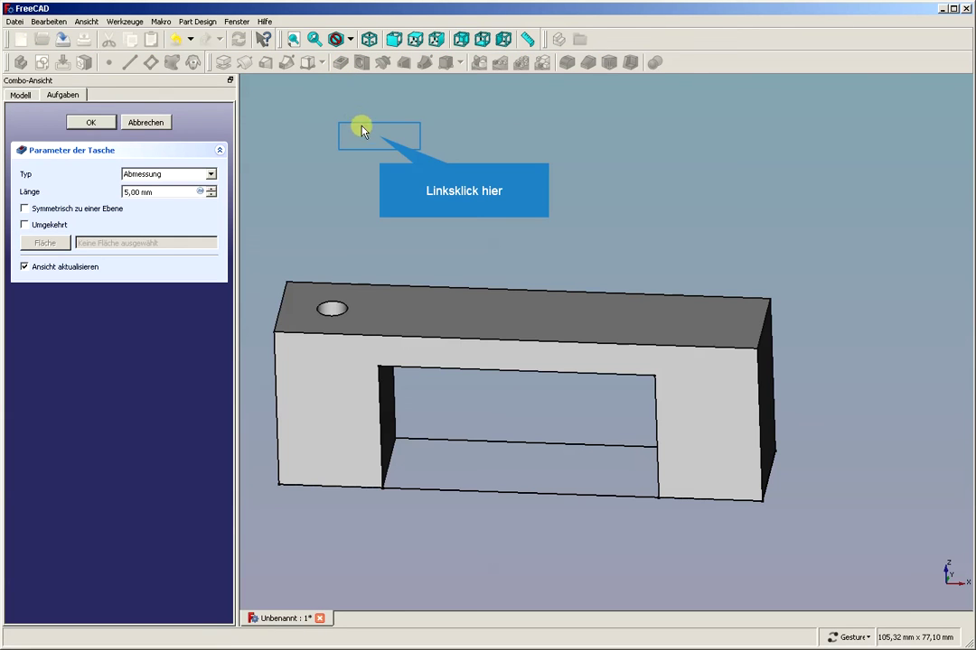
left_click_drag(380, 138, 375, 184)
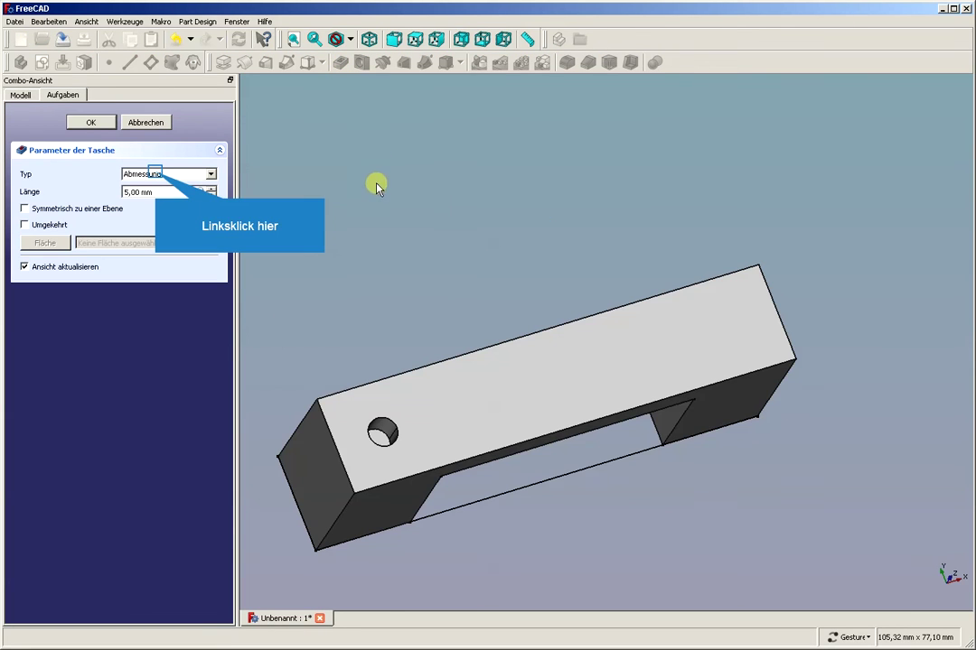
left_click(157, 175)
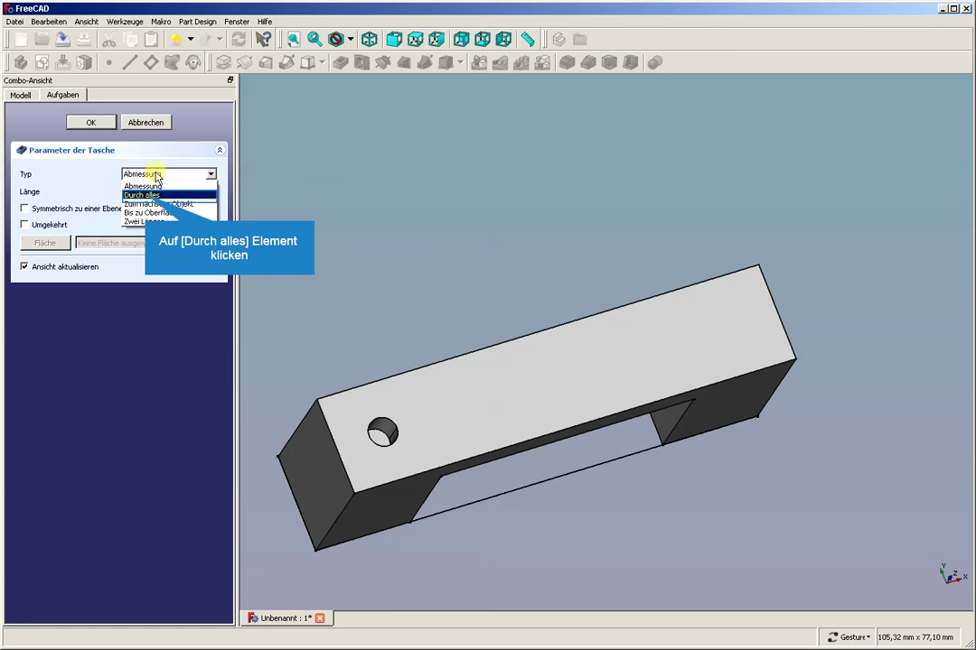
left_click(146, 195)
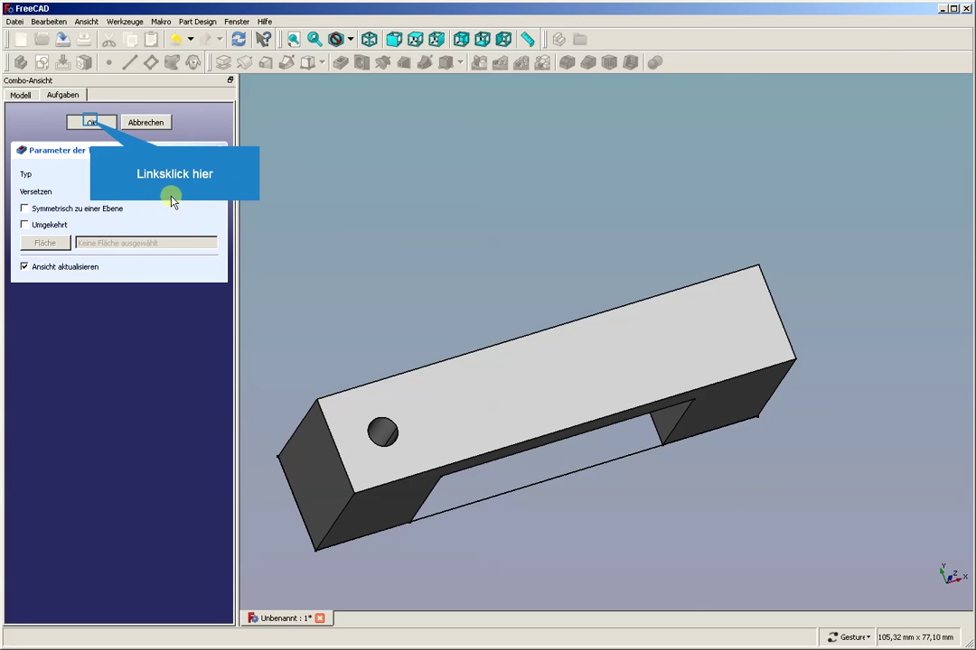
left_click(90, 122)
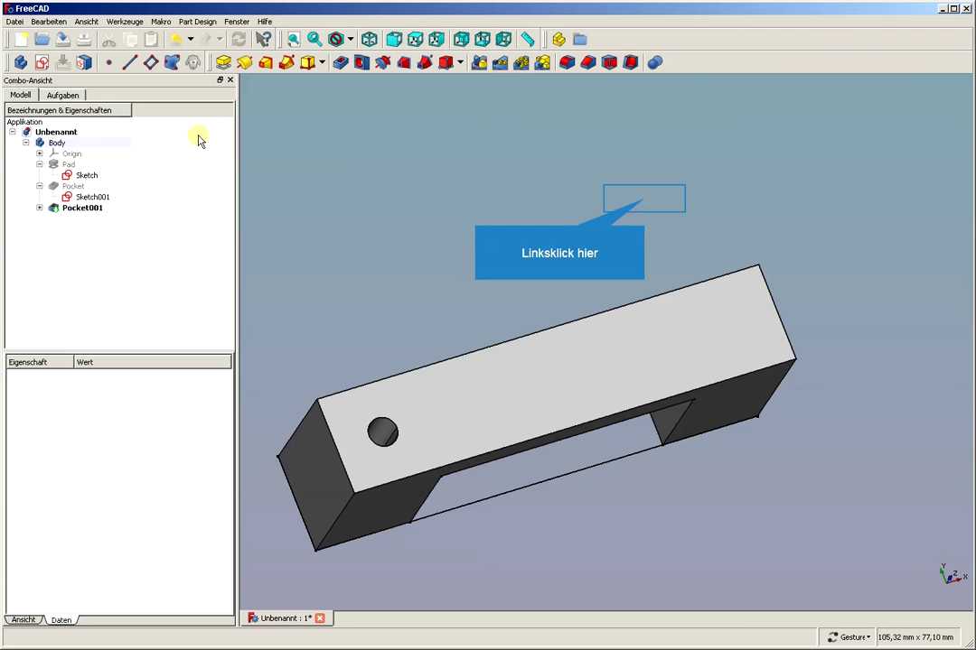
- From a top view, hide Sketch and Sketch001, then select Pocket001
mouse_move(644, 200)
left_mouse_down()
mouse_move(603, 240)
mouse_move(598, 142)
left_mouse_up()
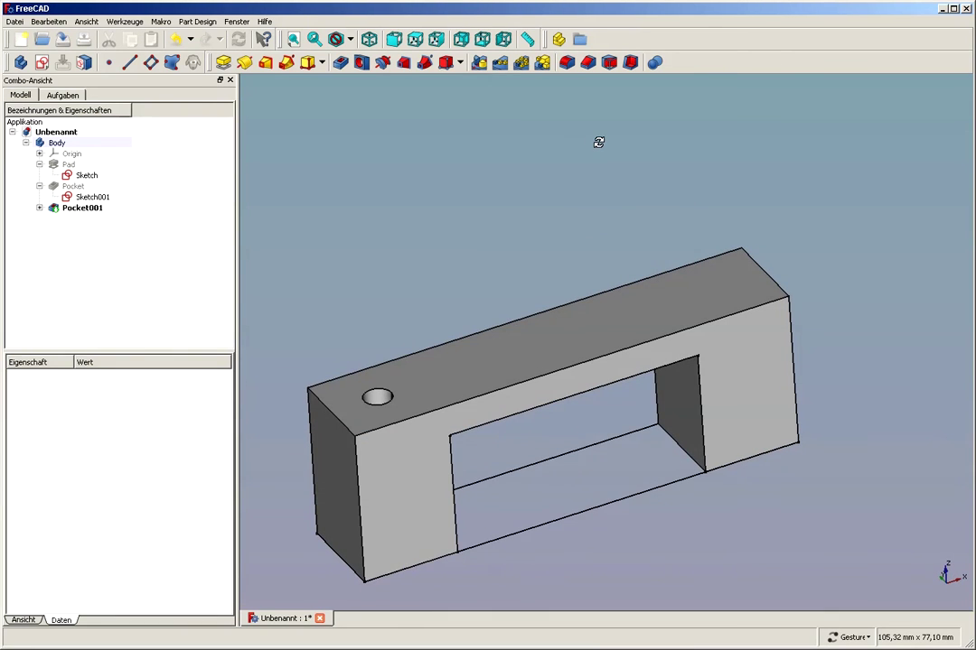
left_click(78, 177)
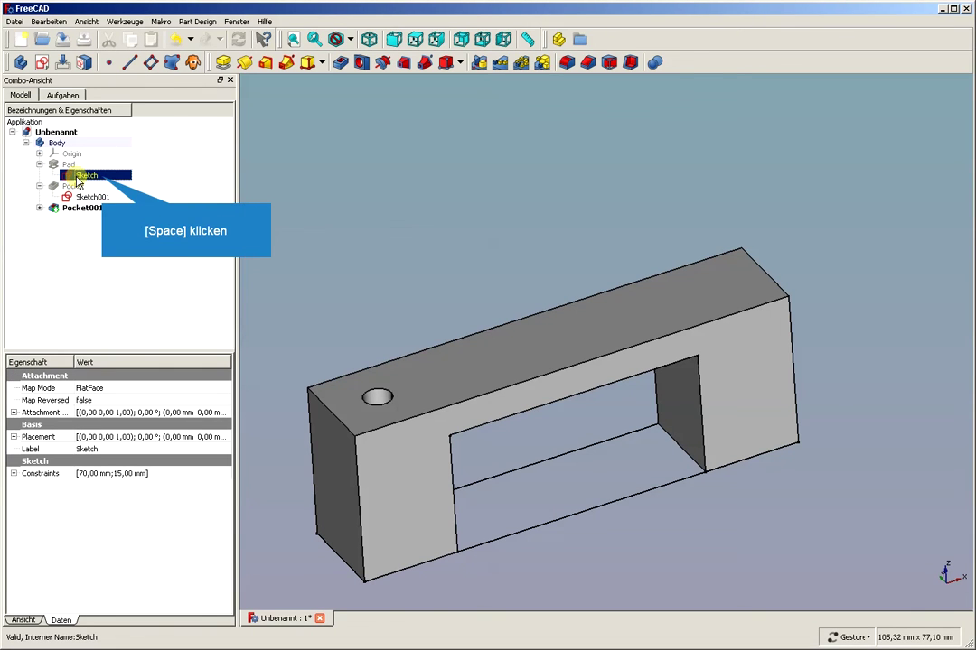
key("space")
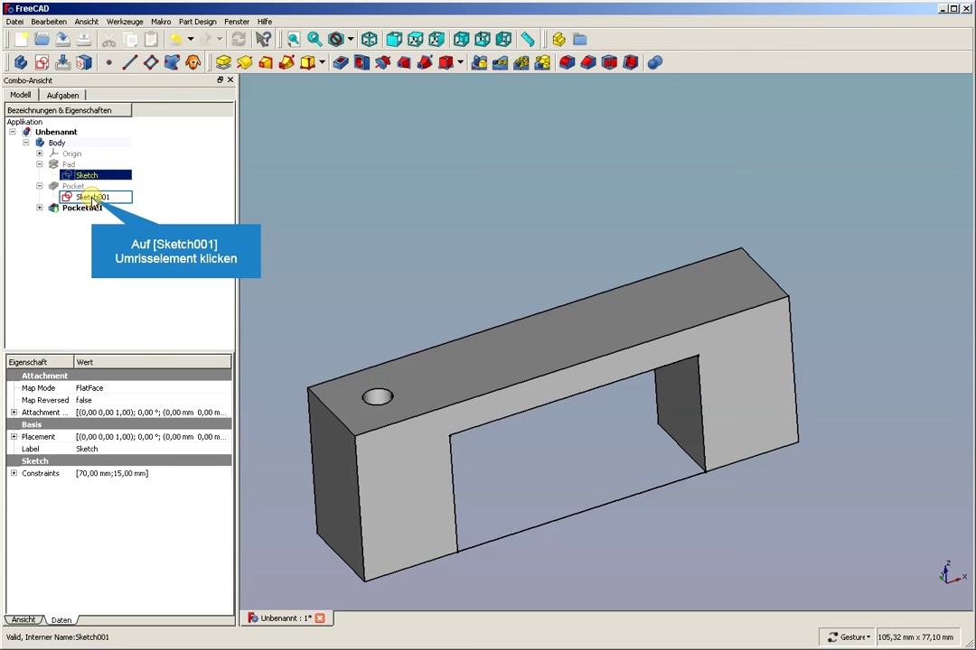
left_click(93, 198)
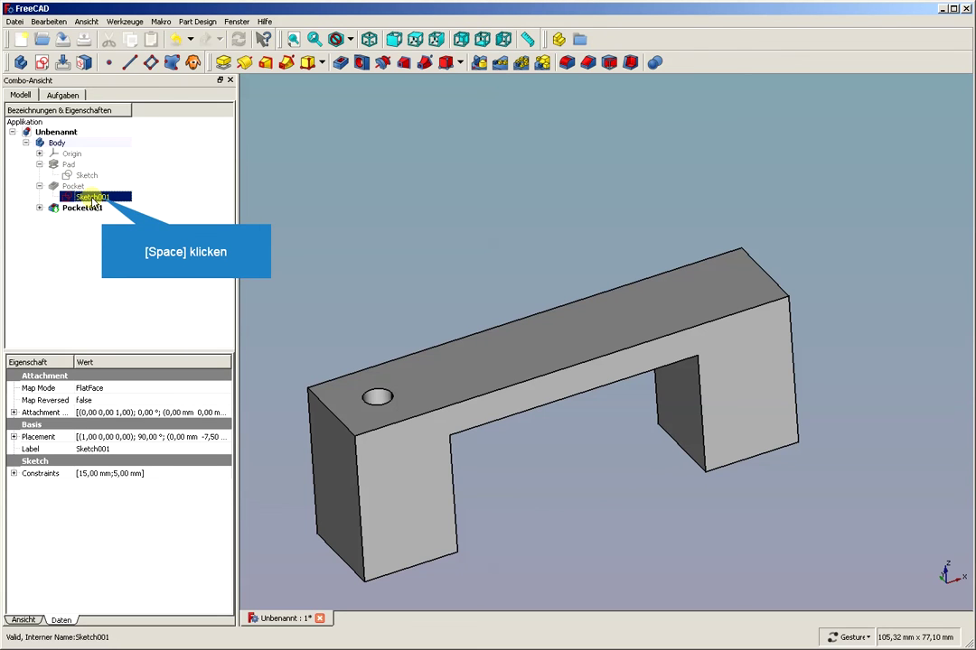
key("space")
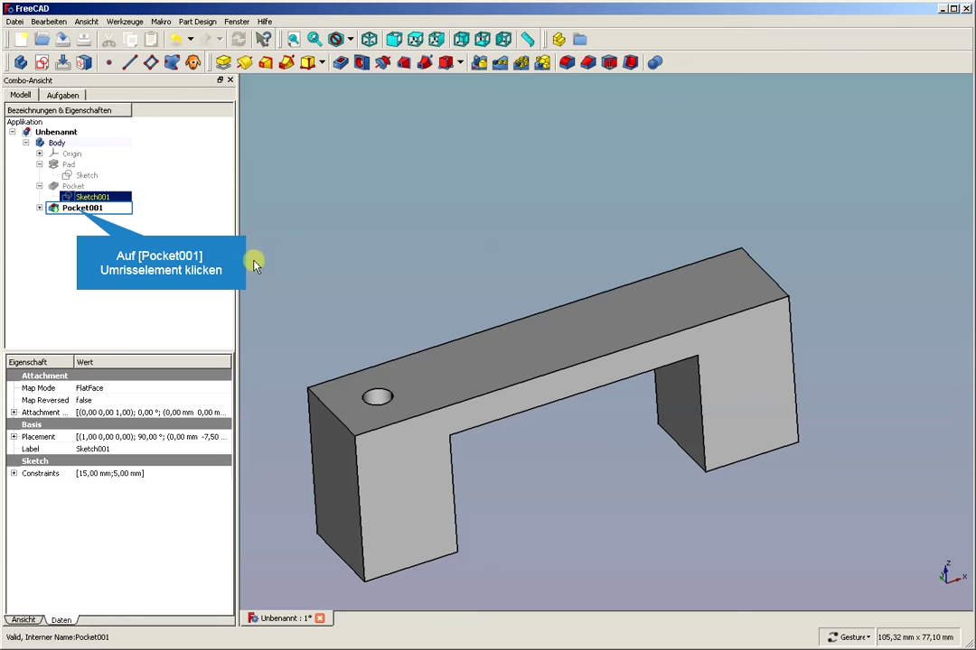
left_click(79, 213)
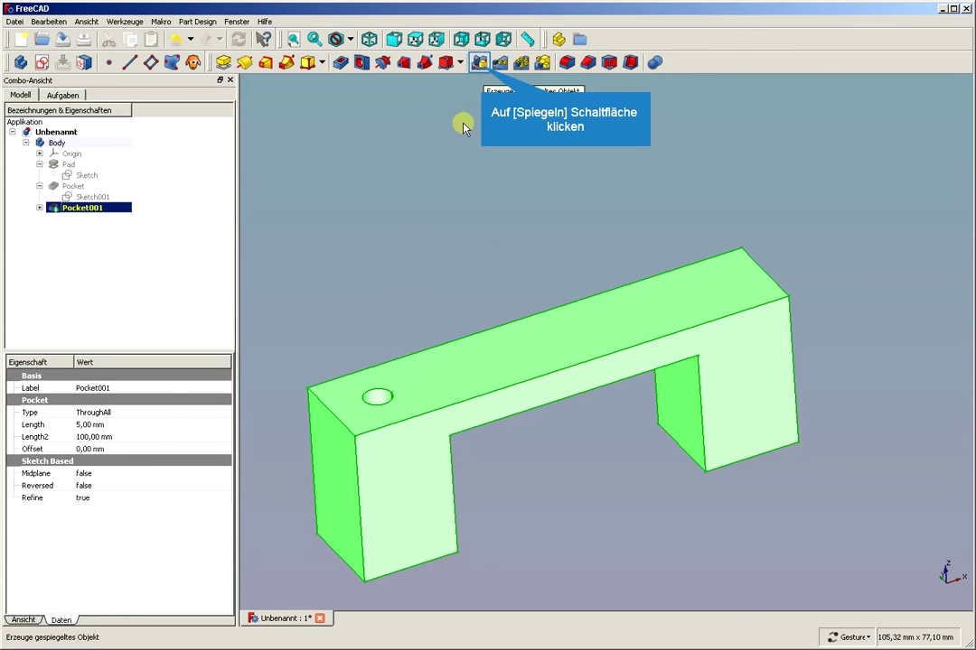
- Mirror the Pocket001 hole across the vertical sketch axis to the bracket's opposite end
left_click(479, 63)
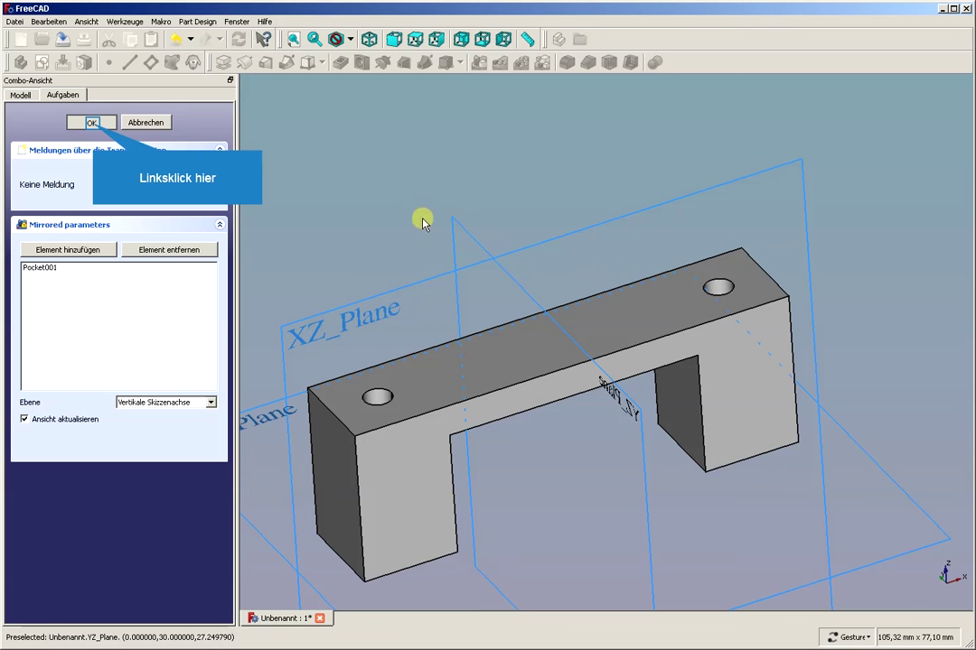
left_click(93, 124)
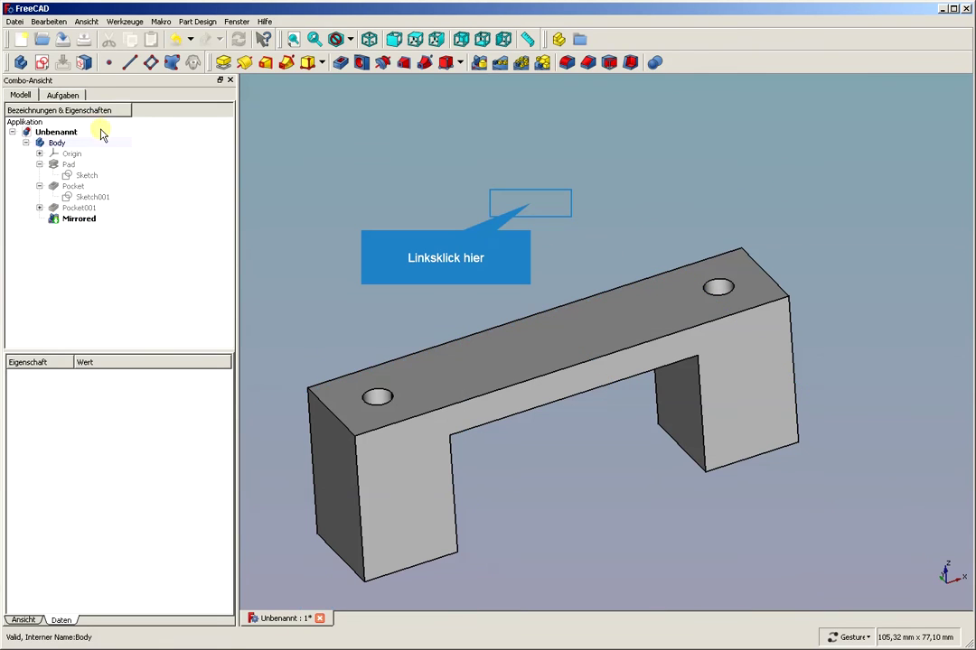
mouse_move(530, 207)
left_mouse_down()
mouse_move(546, 288)
mouse_move(529, 190)
left_mouse_up()
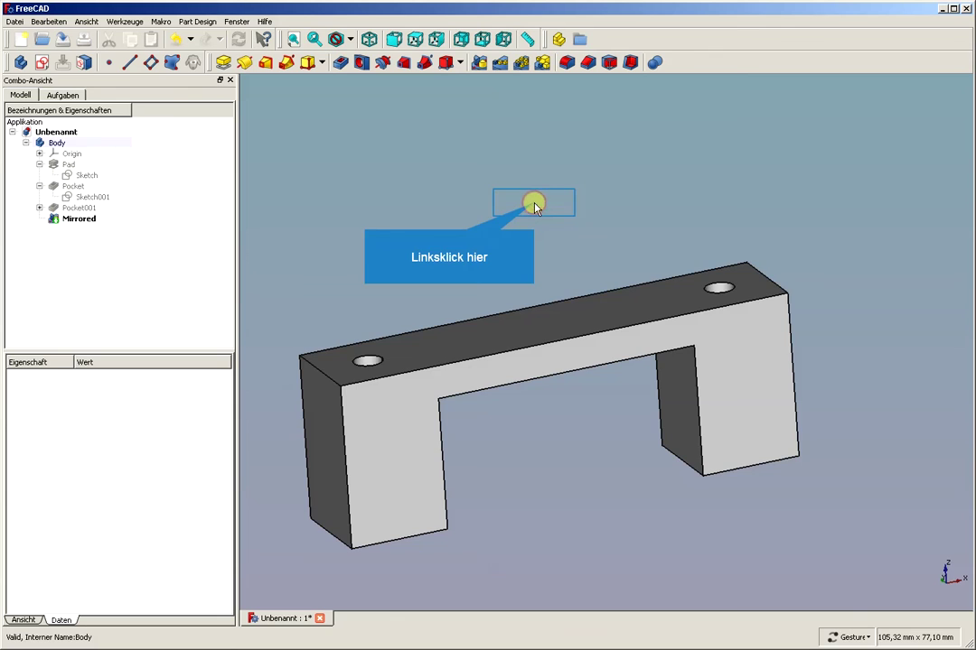
- Select the four outer vertical corner edges of the bracket's legs, rotating to reach the far one
mouse_move(530, 202)
left_mouse_down()
mouse_move(578, 246)
mouse_move(572, 227)
left_mouse_up()
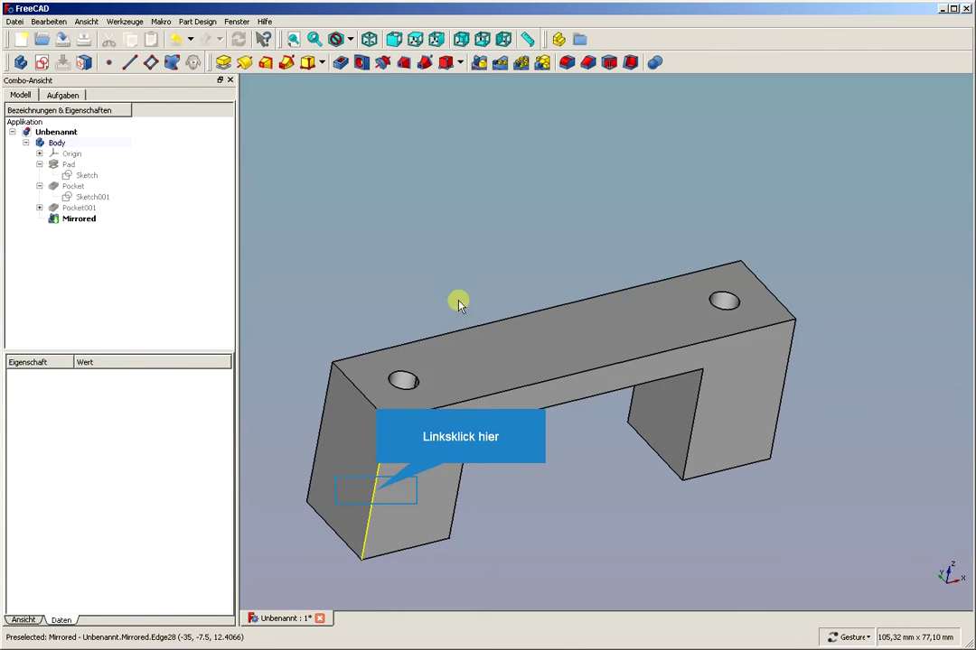
left_click(376, 492)
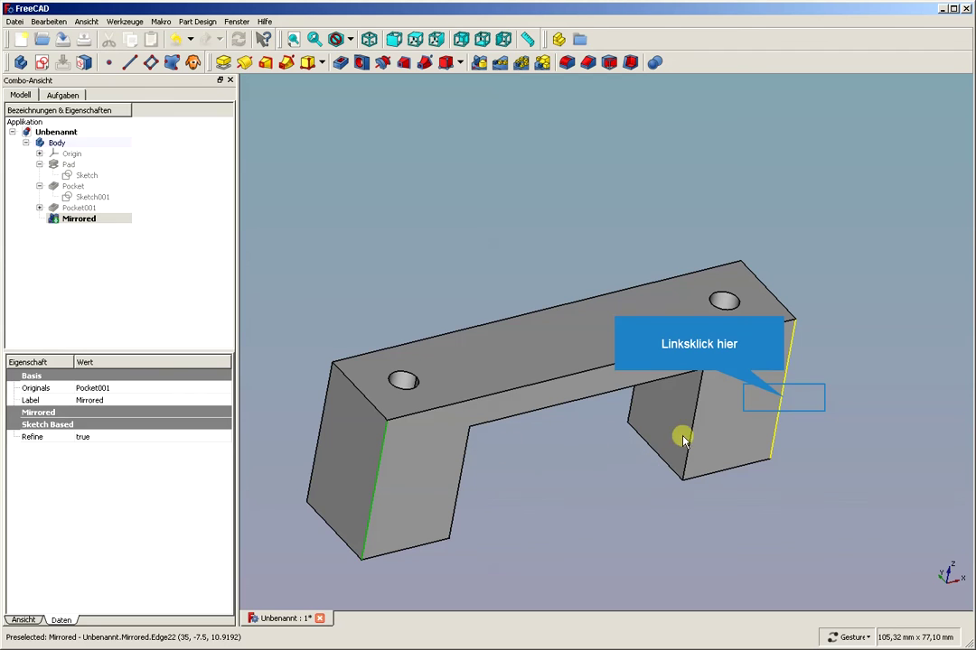
left_click(788, 402)
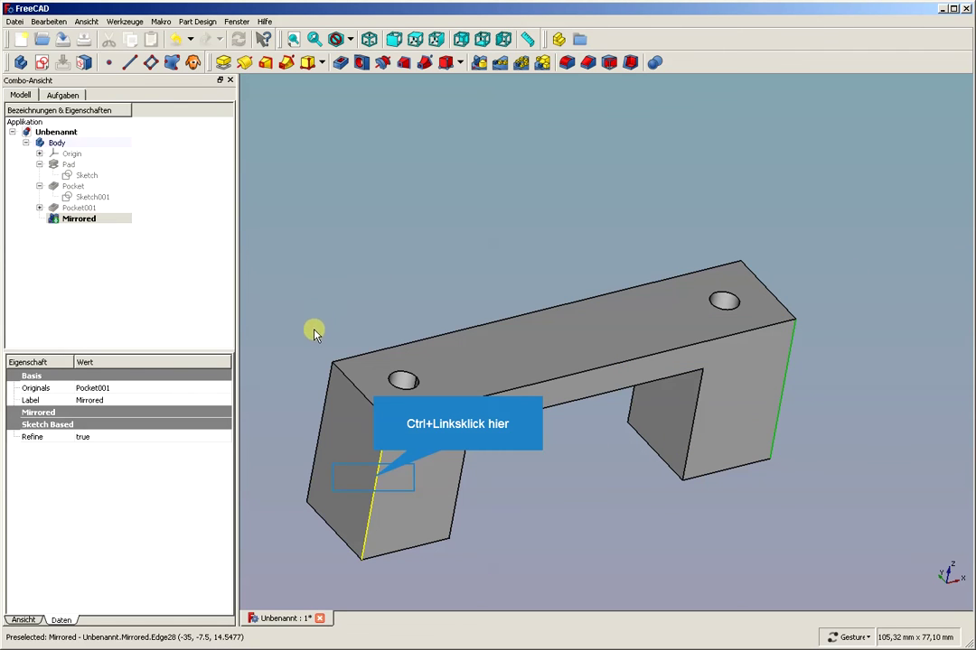
left_click(375, 481, "ctrl")
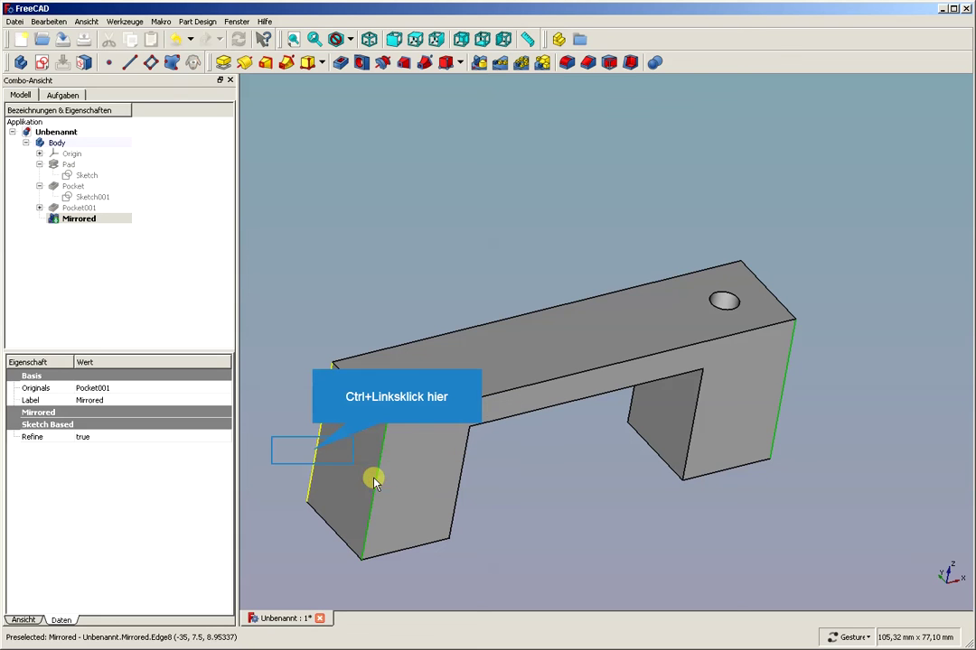
left_click(312, 454, "ctrl")
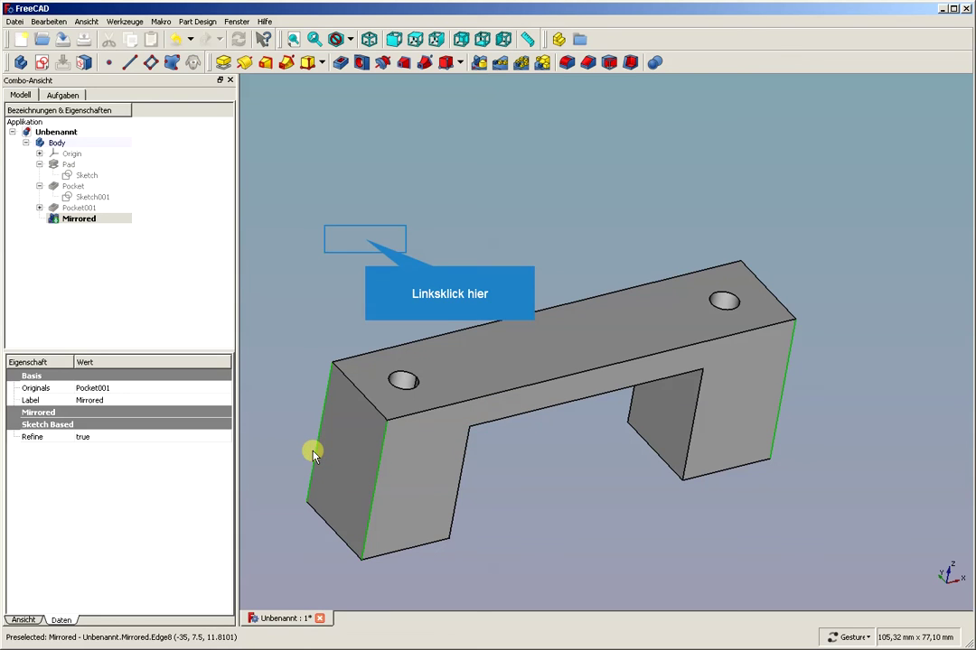
left_click(367, 241)
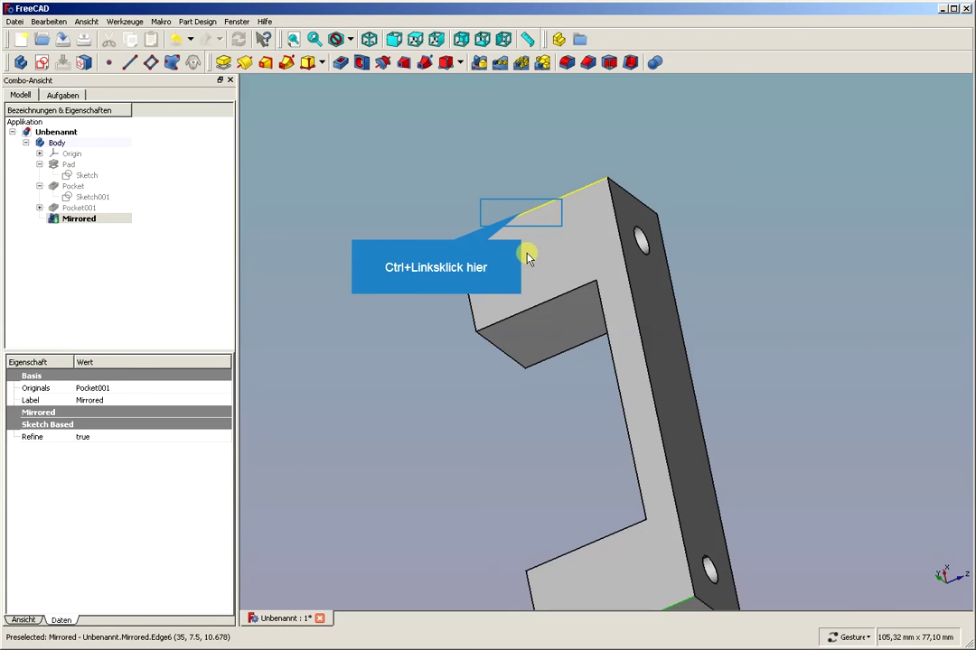
left_click(523, 217, "ctrl")
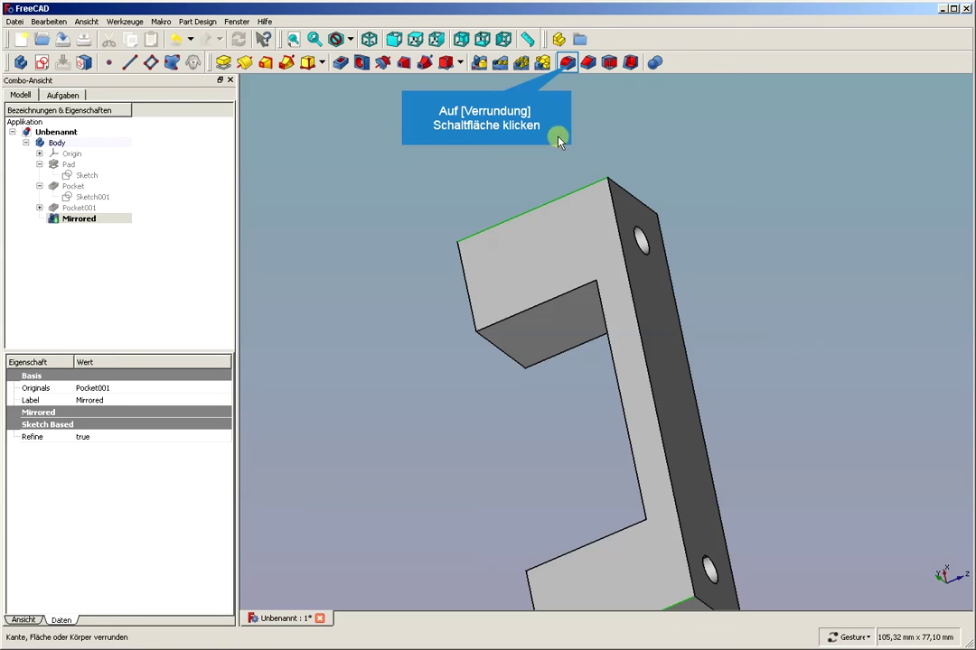
- Fillet the selected corner edges with a 2 mm radius
left_click(568, 64)
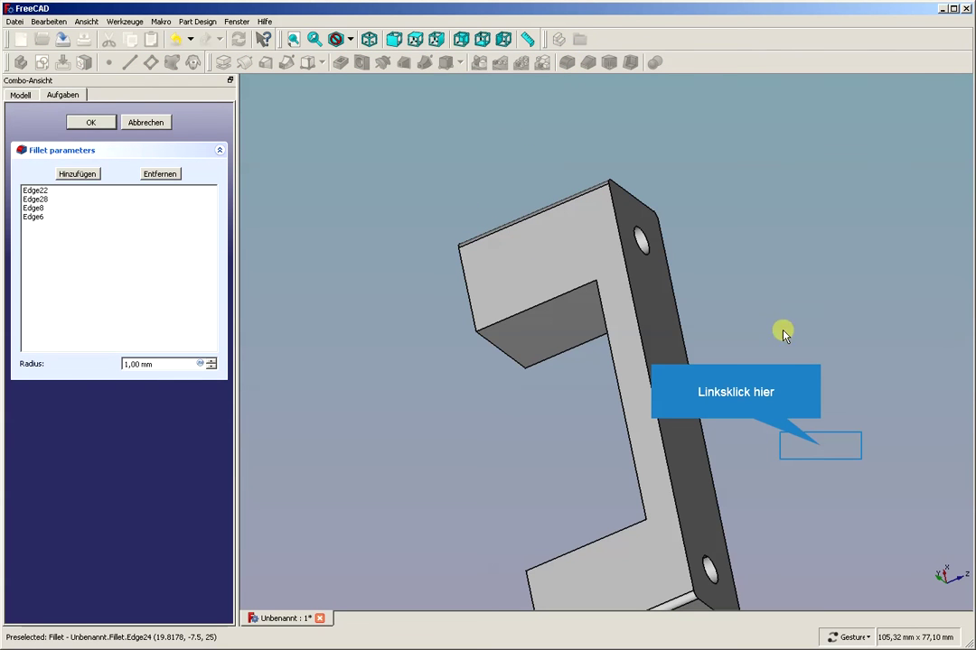
left_click_drag(821, 446, 633, 333)
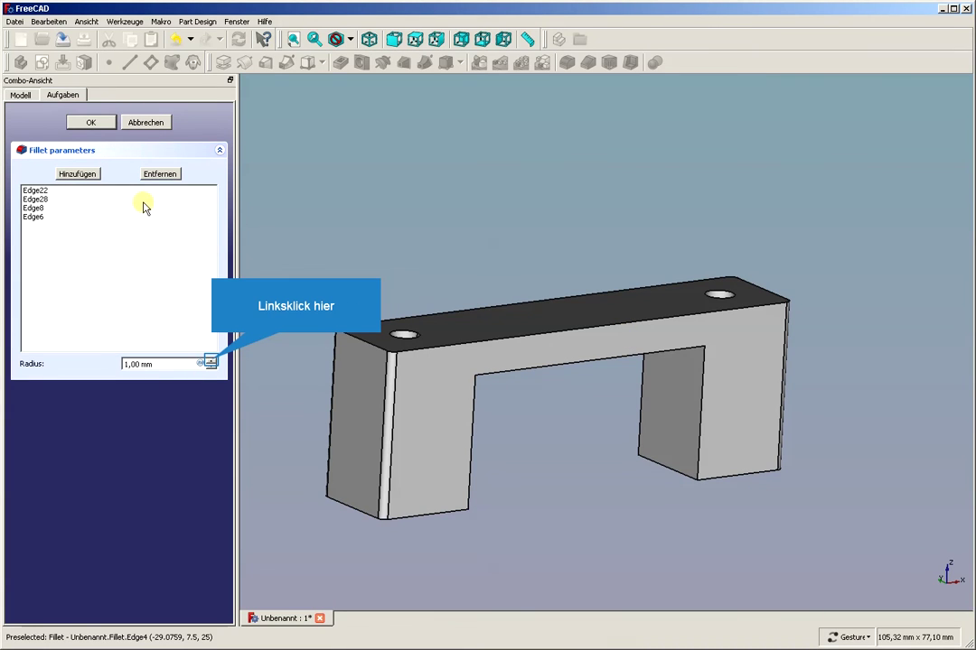
left_click(211, 360)
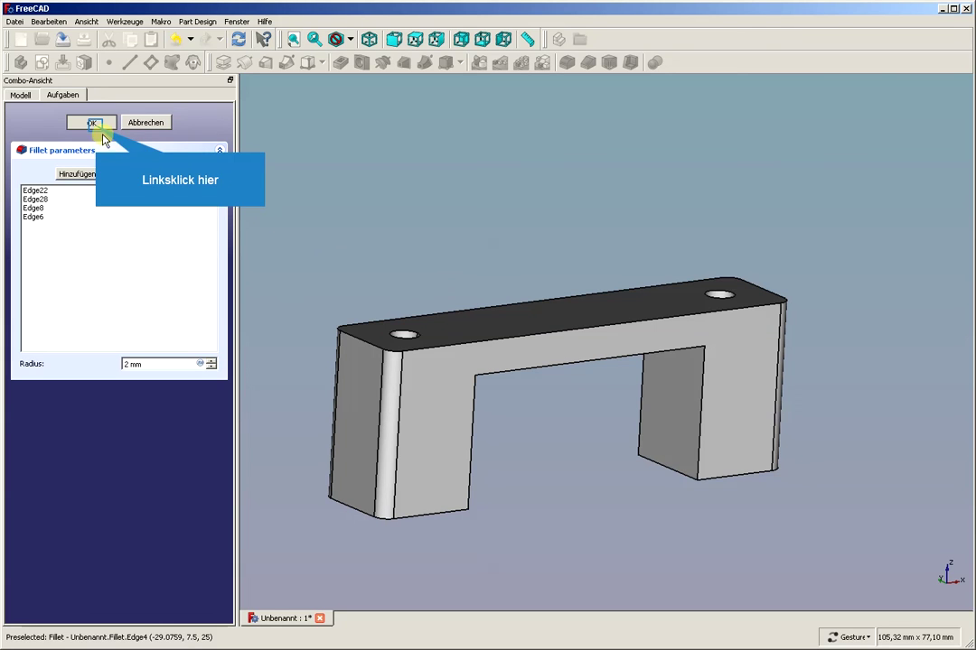
left_click(95, 124)
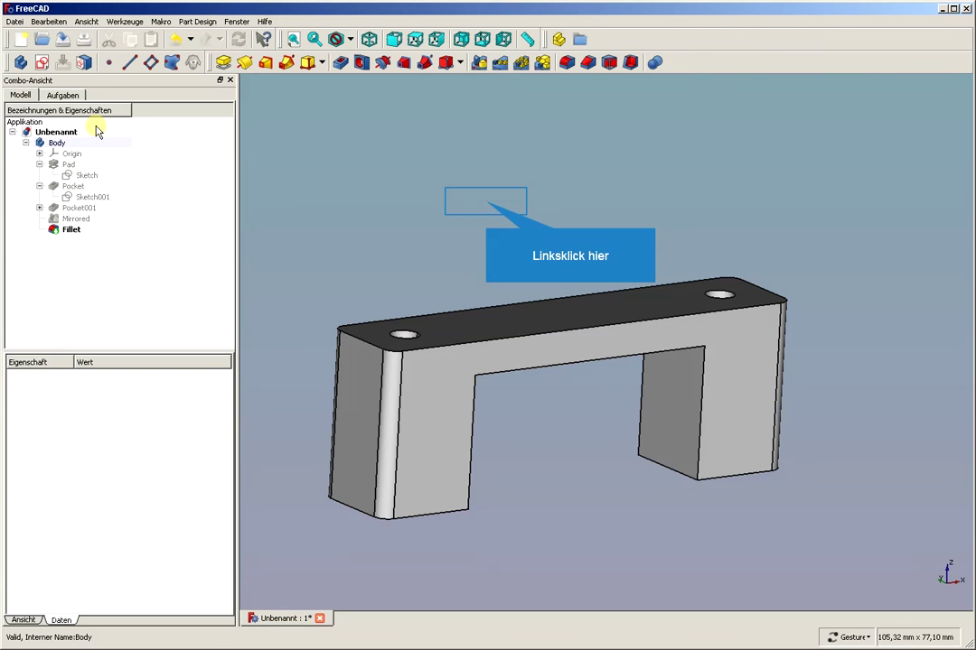
- Deselect everything and orbit to a higher isometric view of the rounded two-hole bracket
left_click(485, 202)
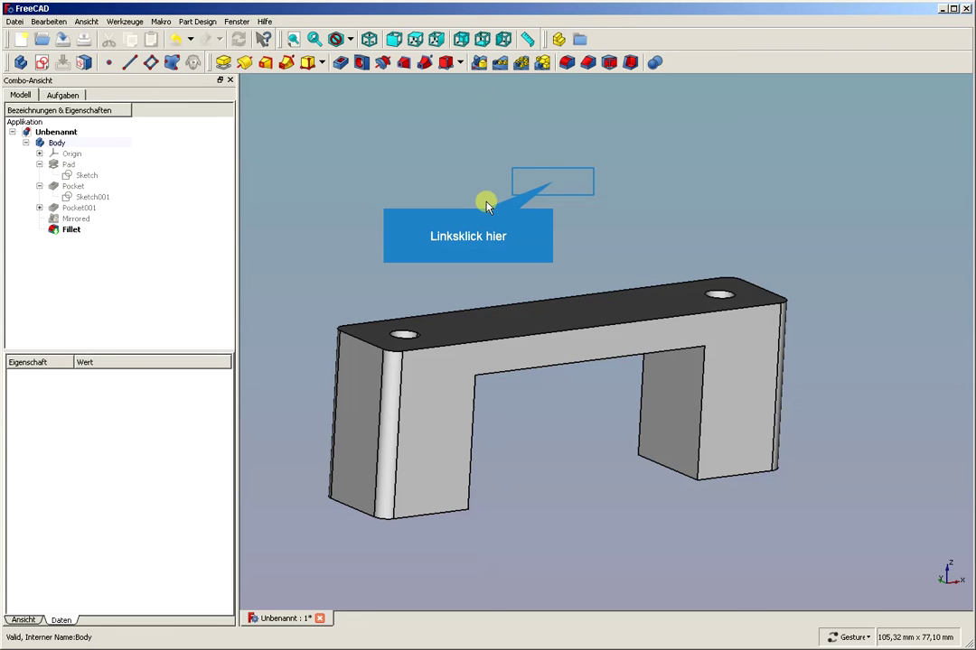
mouse_move(552, 181)
left_mouse_down()
mouse_move(550, 215)
mouse_move(534, 164)
mouse_move(545, 192)
left_mouse_up()
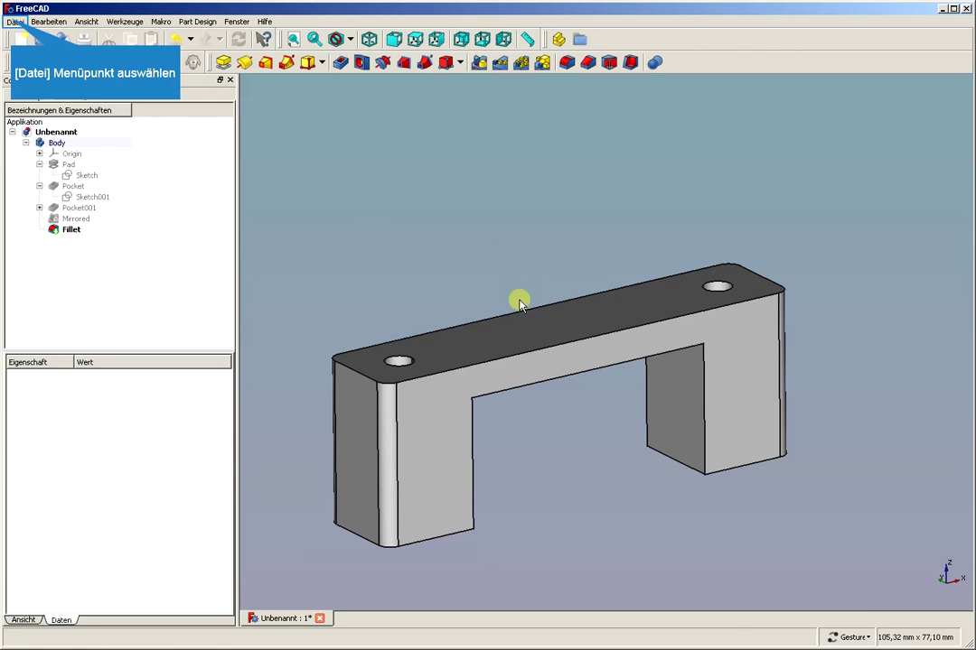
- Save the document as haltebügel via Datei > Speichern
left_click(13, 22)
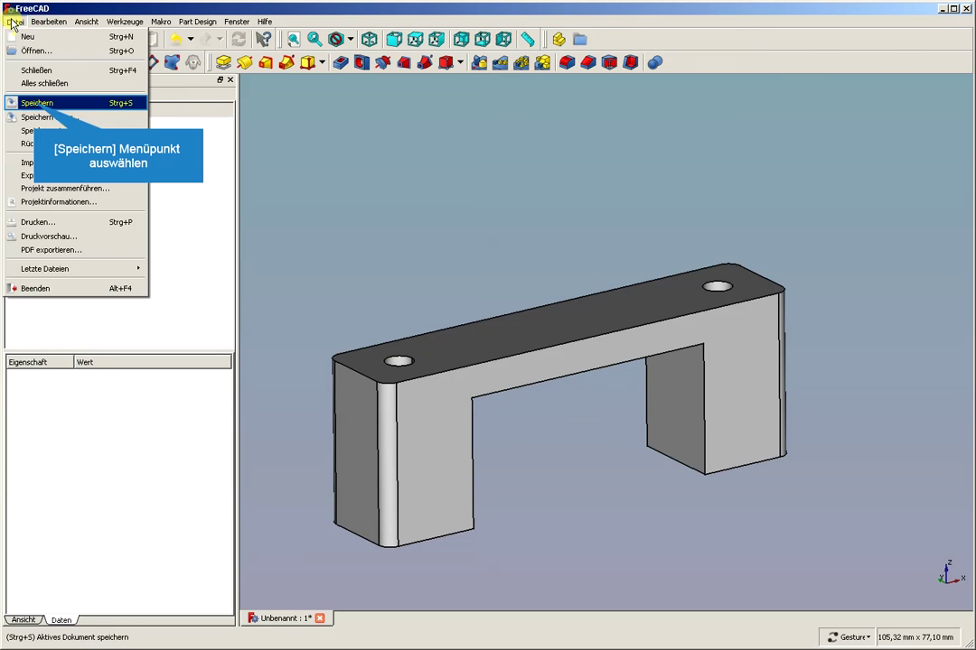
left_click(34, 103)
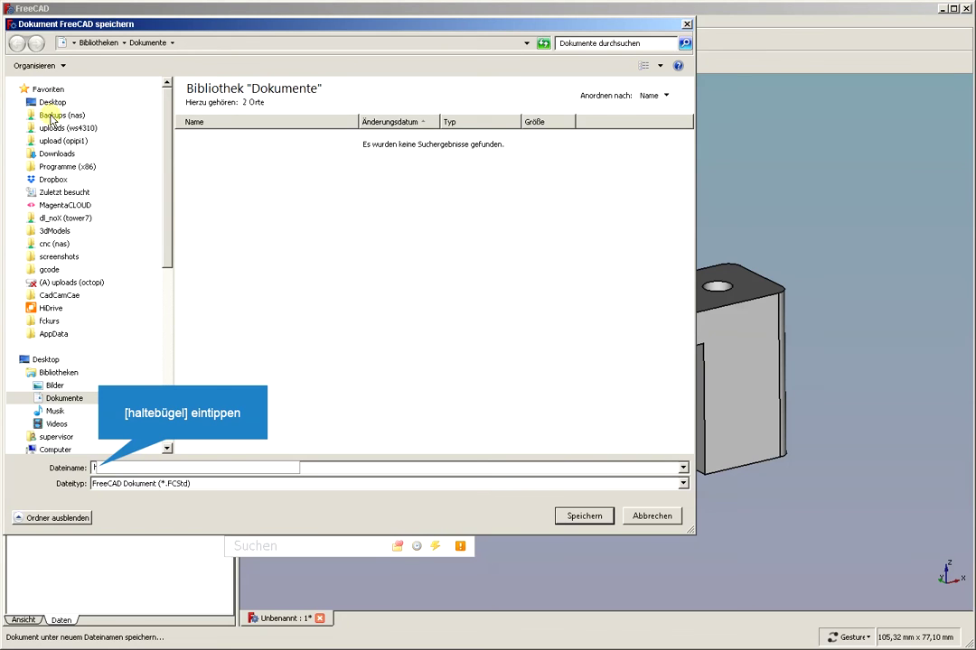
type("hal")
type("tebügel")
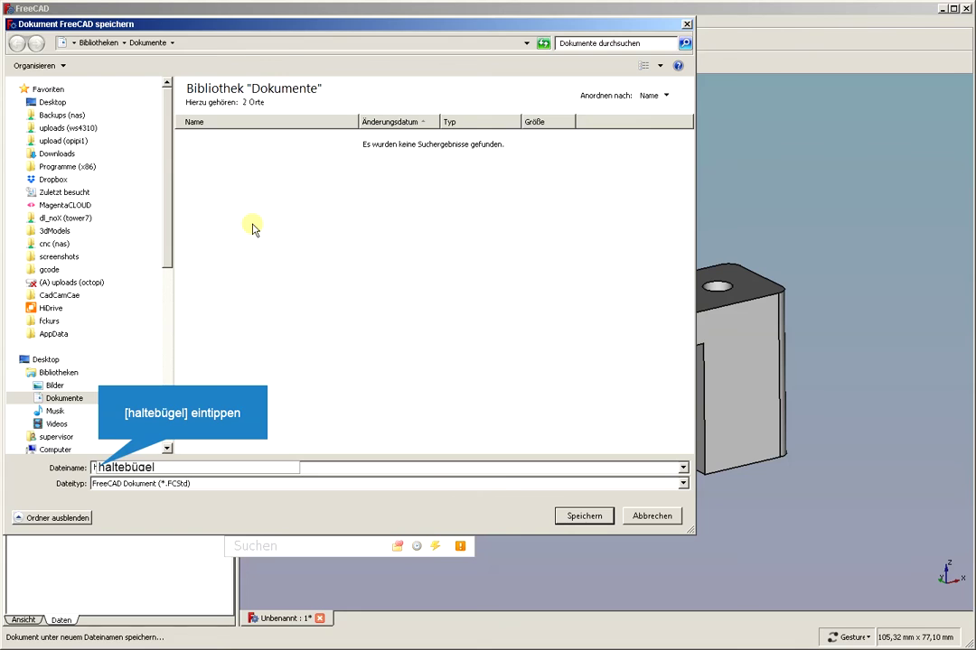
key("Return")
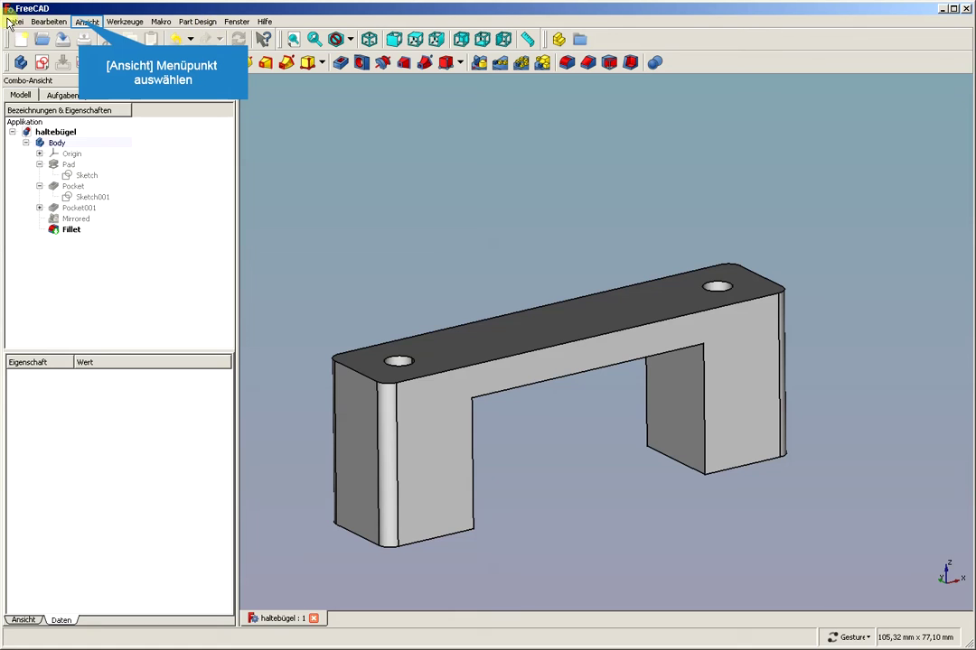
- Switch to the Mesh Design workbench, select Fillet, and open the Netze menu
left_click(81, 23)
mouse_move(149, 298)
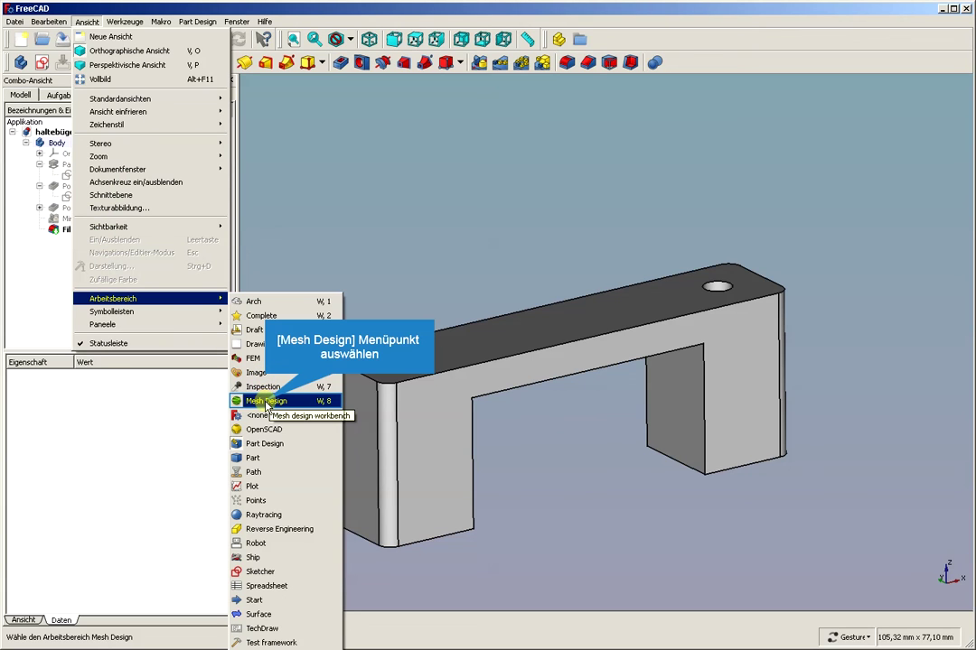
left_click(267, 401)
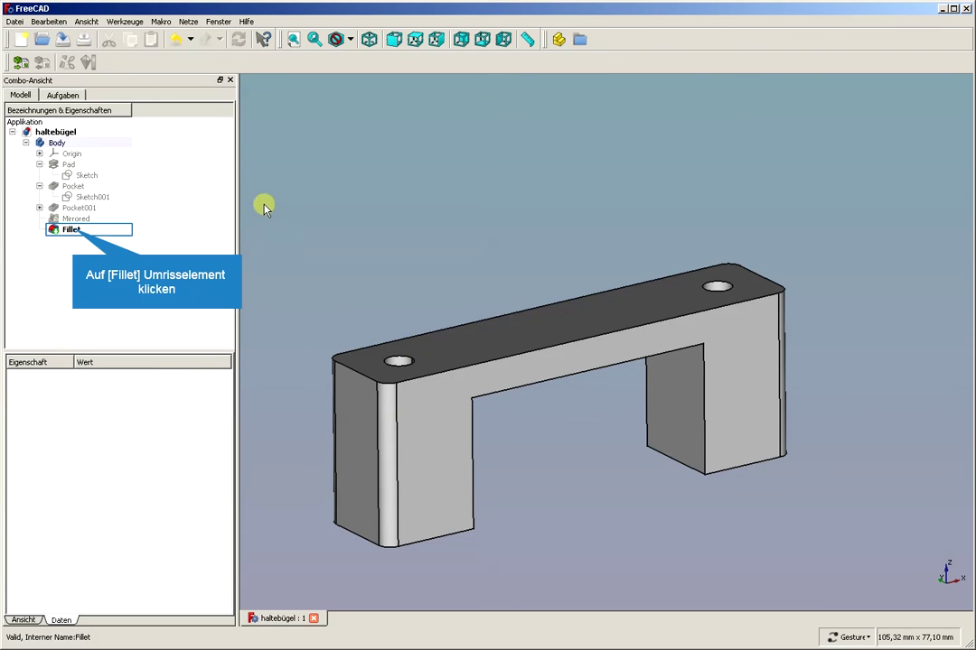
left_click(72, 230)
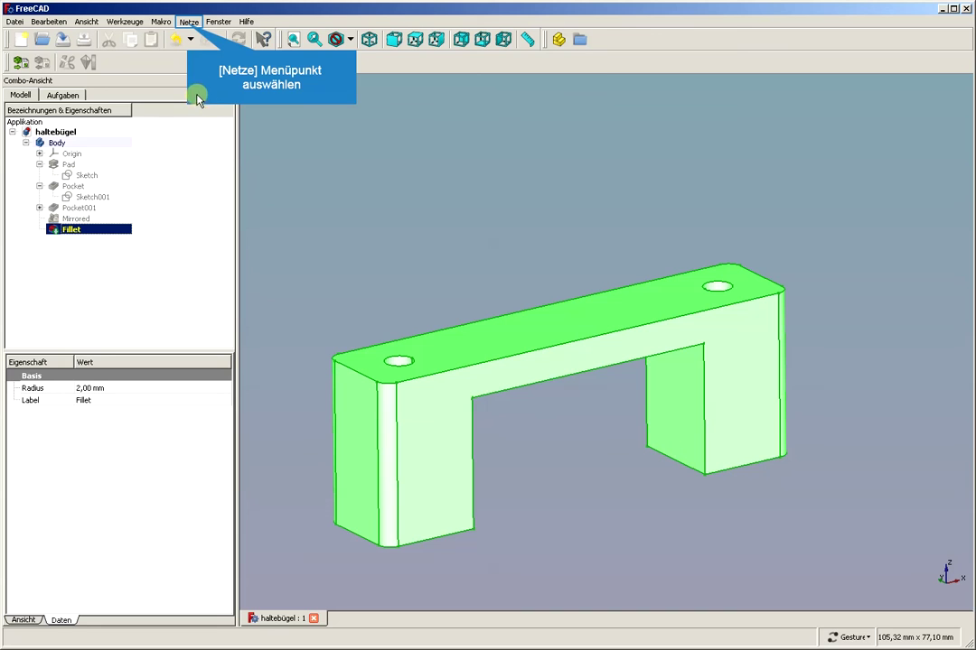
left_click(189, 23)
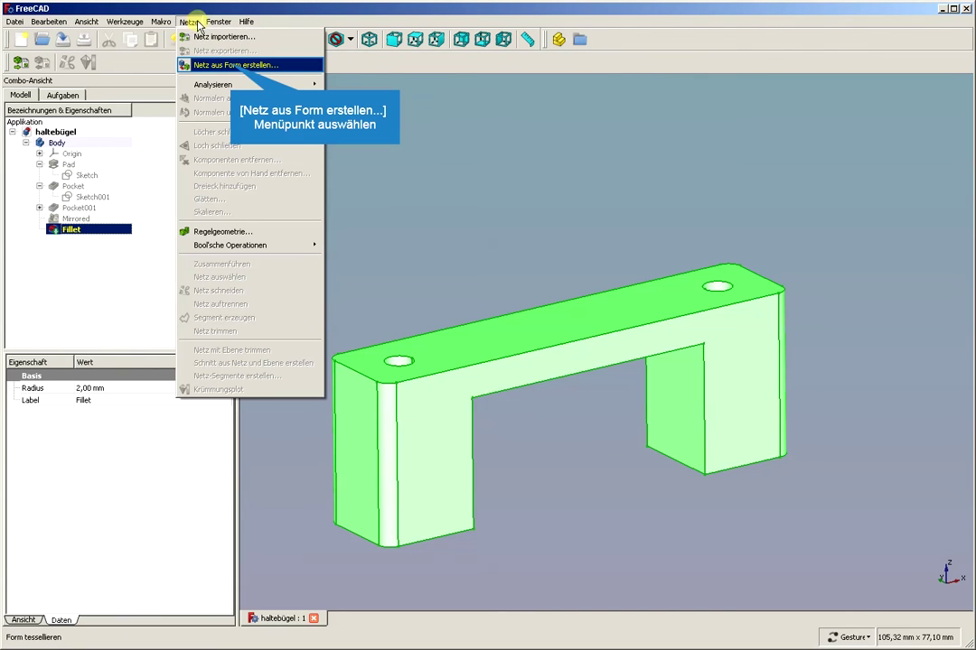
- Mesh the Fillet shape with Standard settings: 0,10 mm surface deviation, 30° angular deviation
left_click(233, 67)
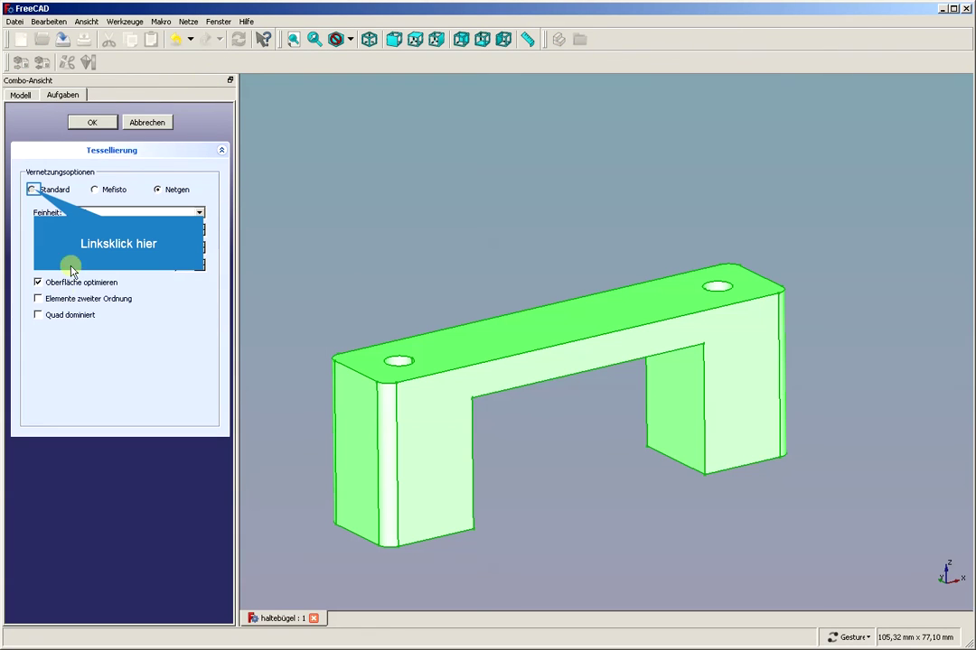
left_click(32, 191)
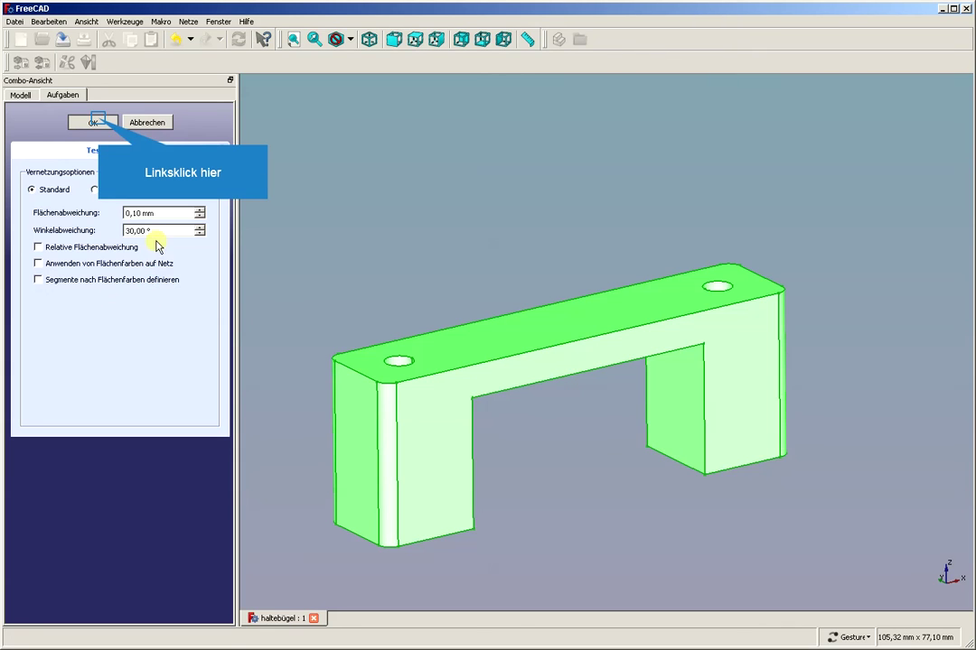
left_click(115, 193)
left_click(93, 121)
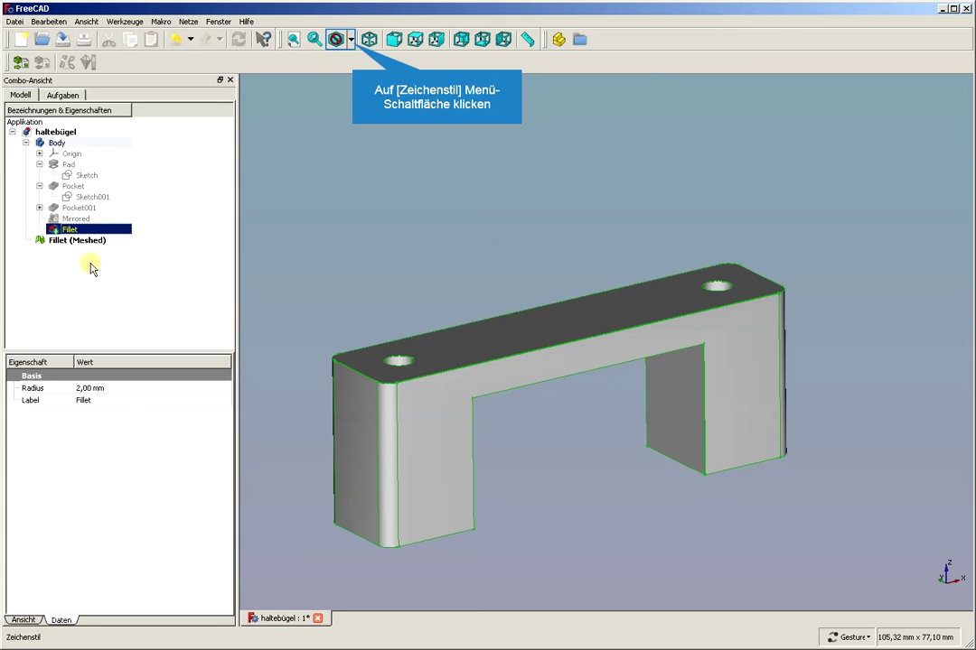
- Set the draw style to Drahtgitter (wireframe) and hide the Fillet (Meshed) object
left_click(351, 40)
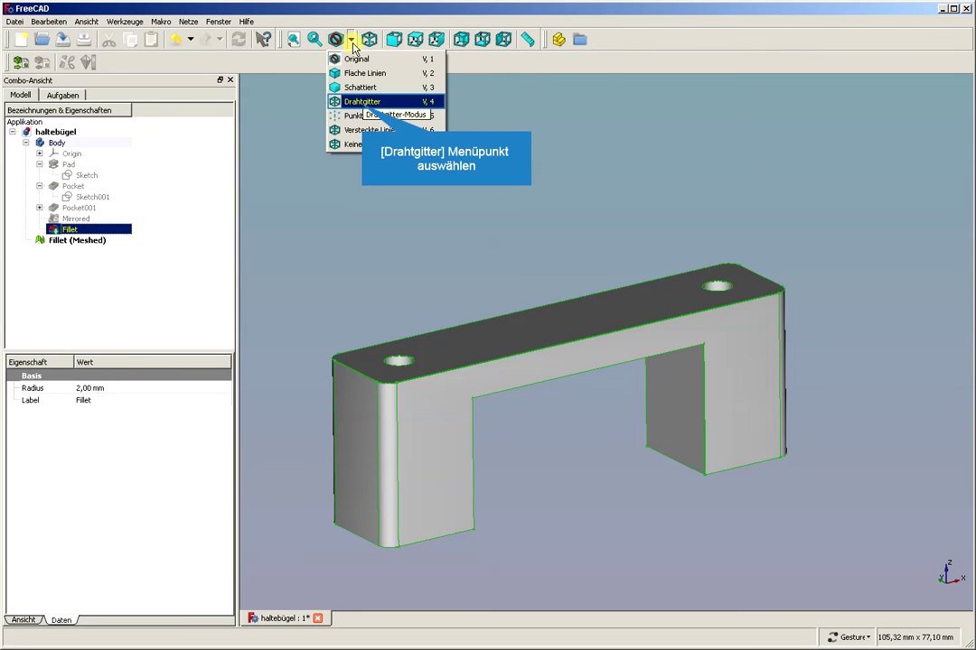
left_click(363, 104)
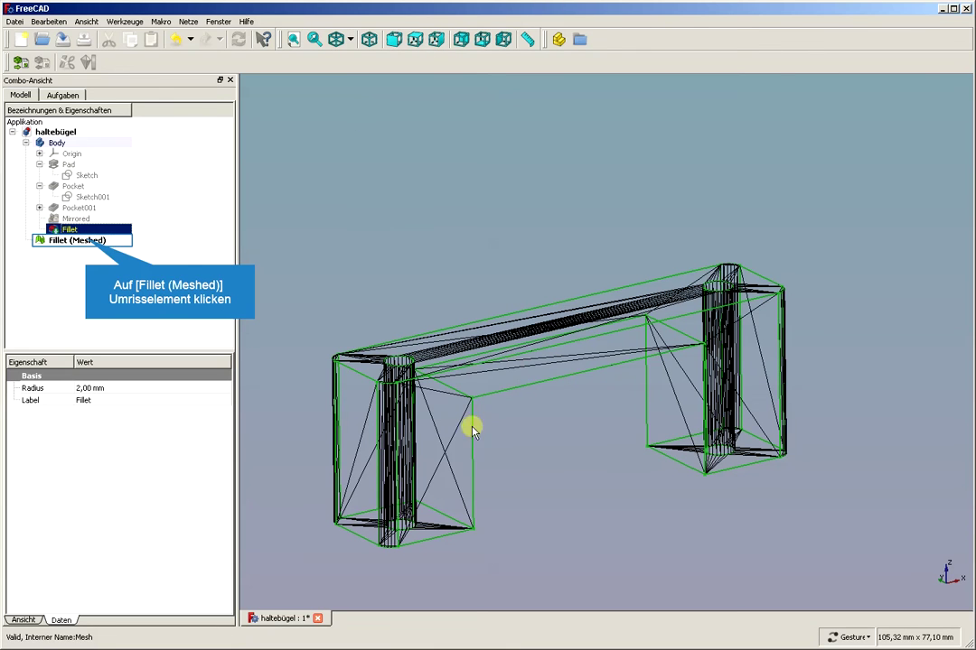
left_click(88, 241)
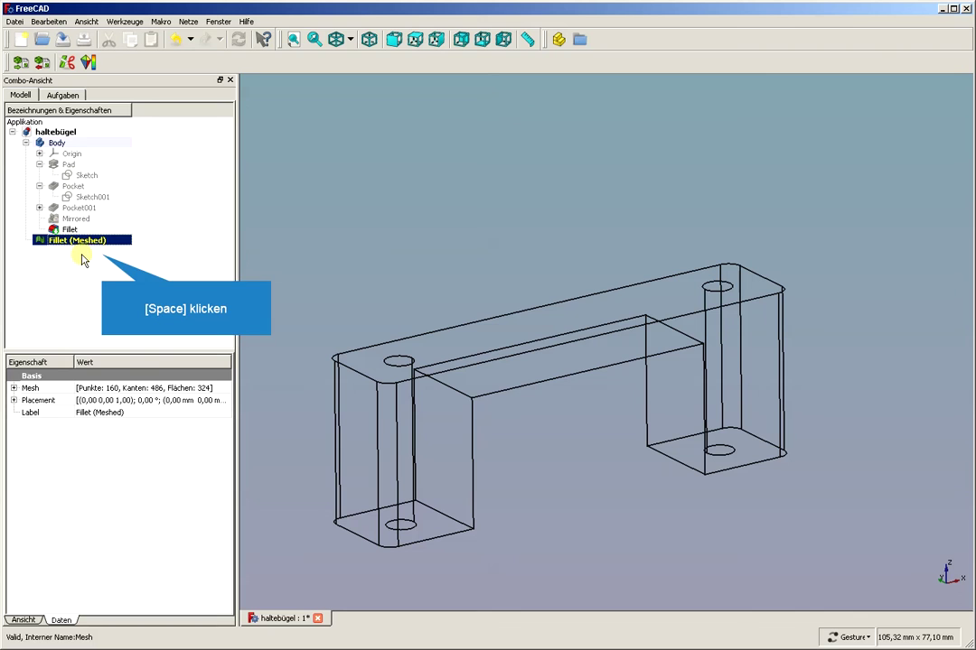
key("space")
left_click(389, 204)
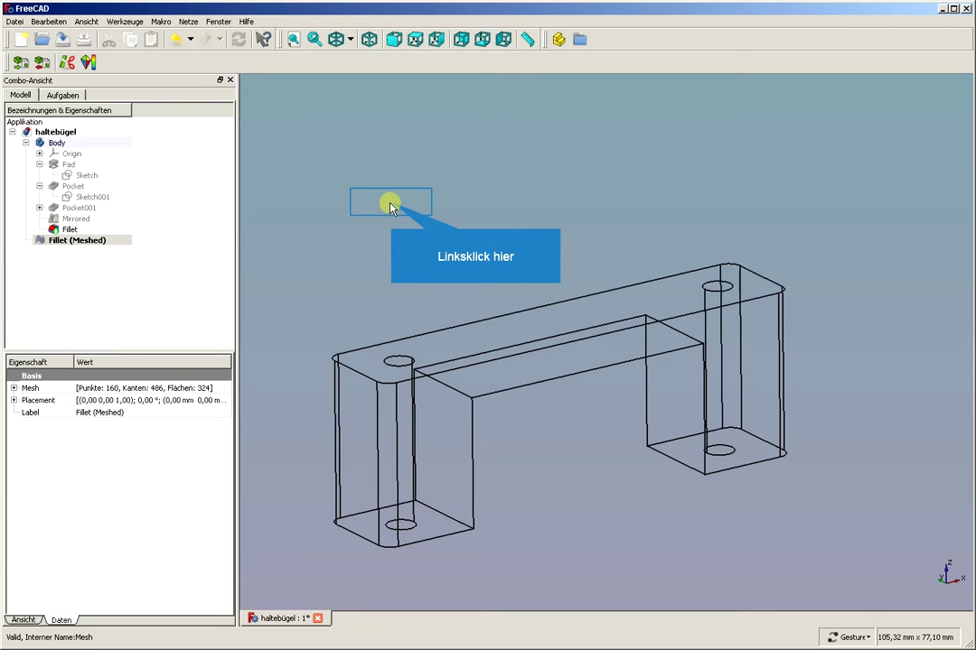
mouse_move(391, 206)
left_mouse_down()
mouse_move(414, 224)
mouse_move(420, 175)
mouse_move(377, 174)
mouse_move(400, 211)
mouse_move(357, 190)
mouse_move(344, 195)
left_mouse_up()
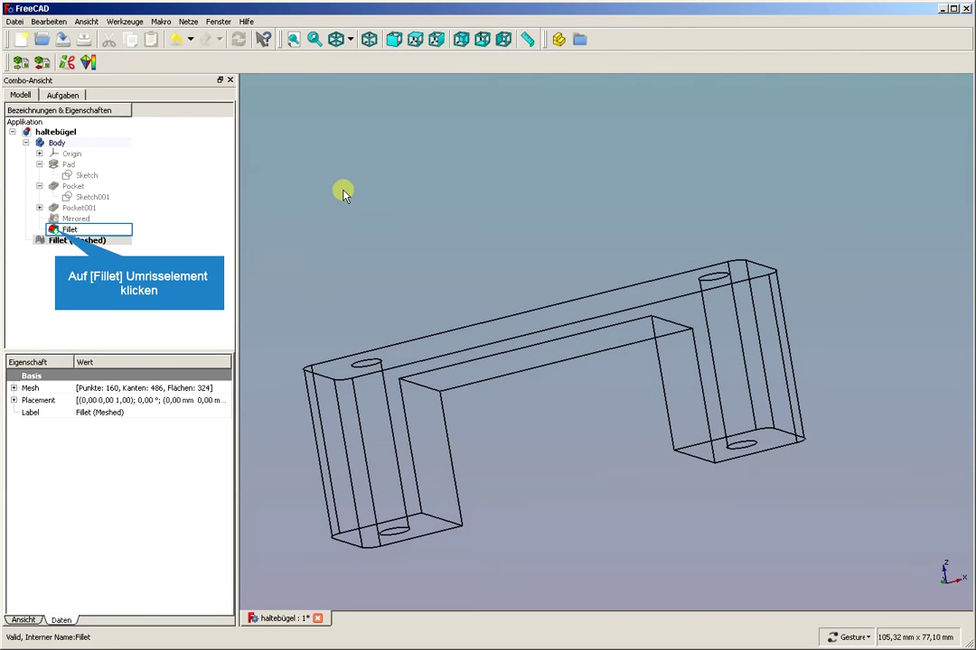
- Hide the Fillet solid and show only the Fillet (Meshed) wireframe mesh
left_click(67, 229)
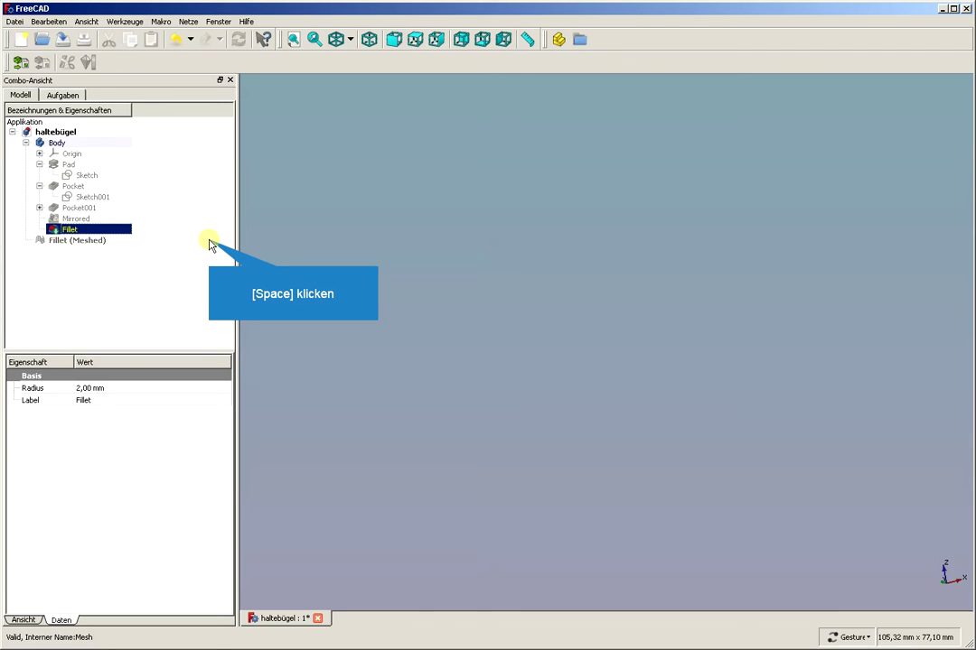
key("space")
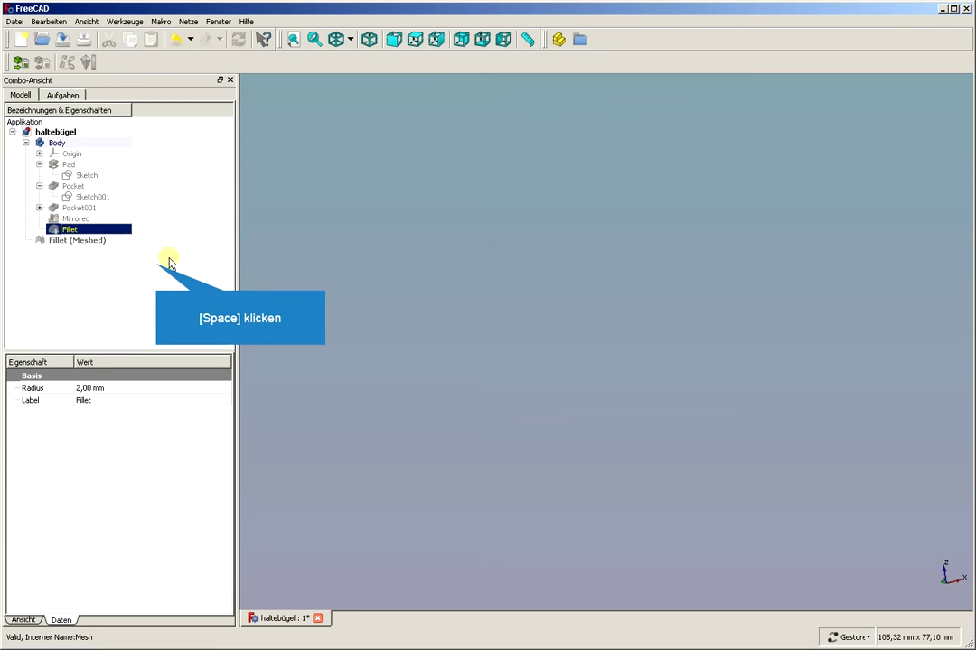
key("space")
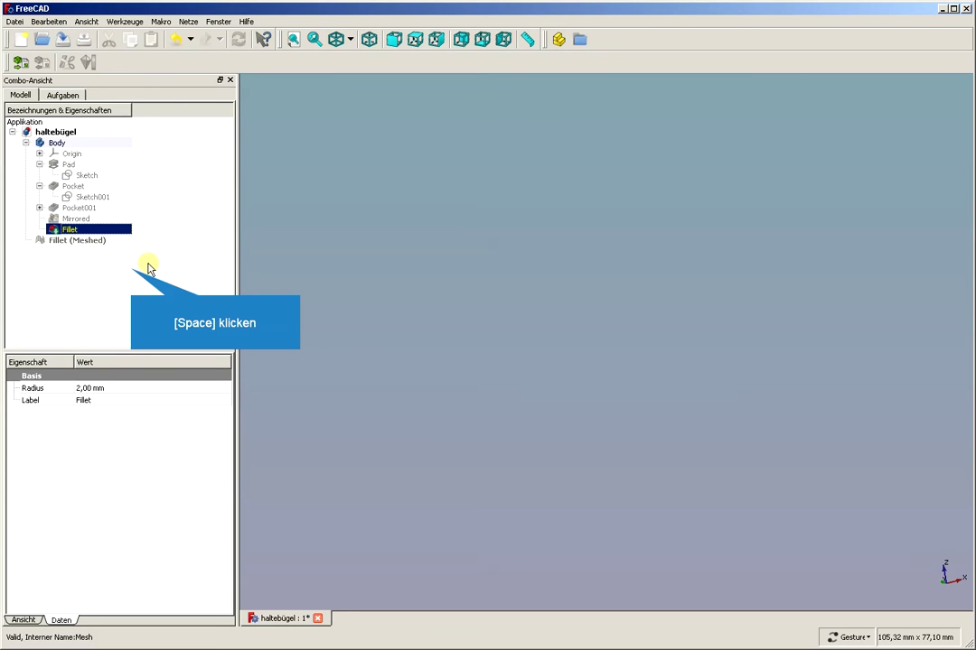
left_click(131, 272)
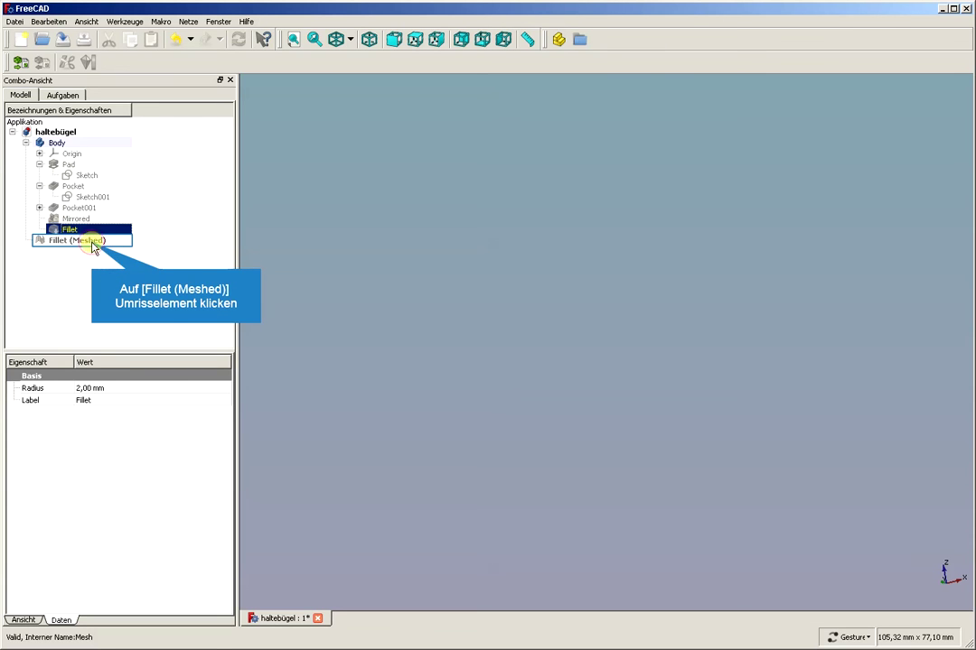
left_click(92, 242)
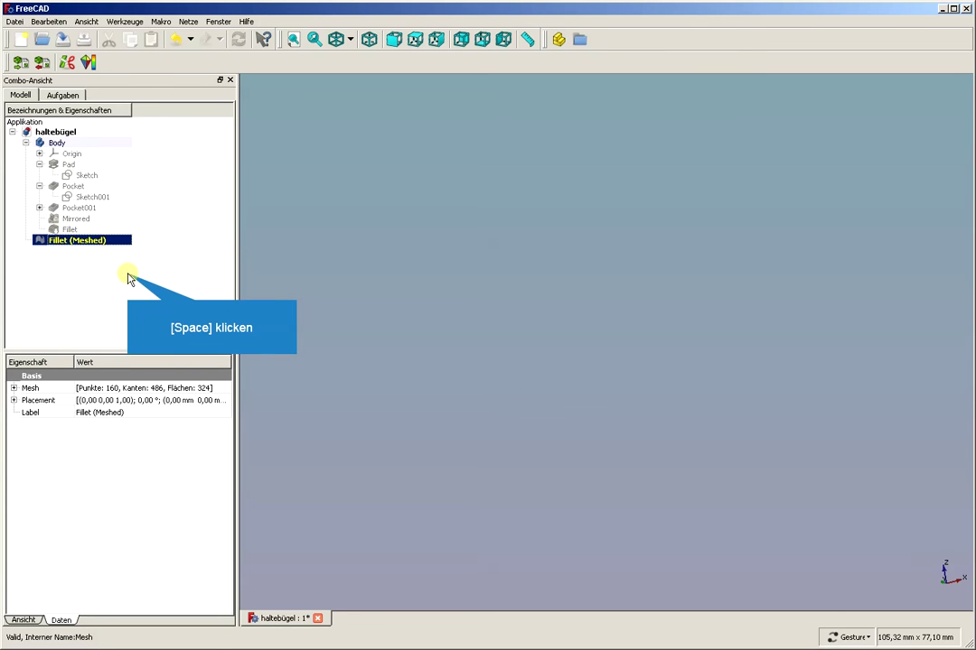
key("space")
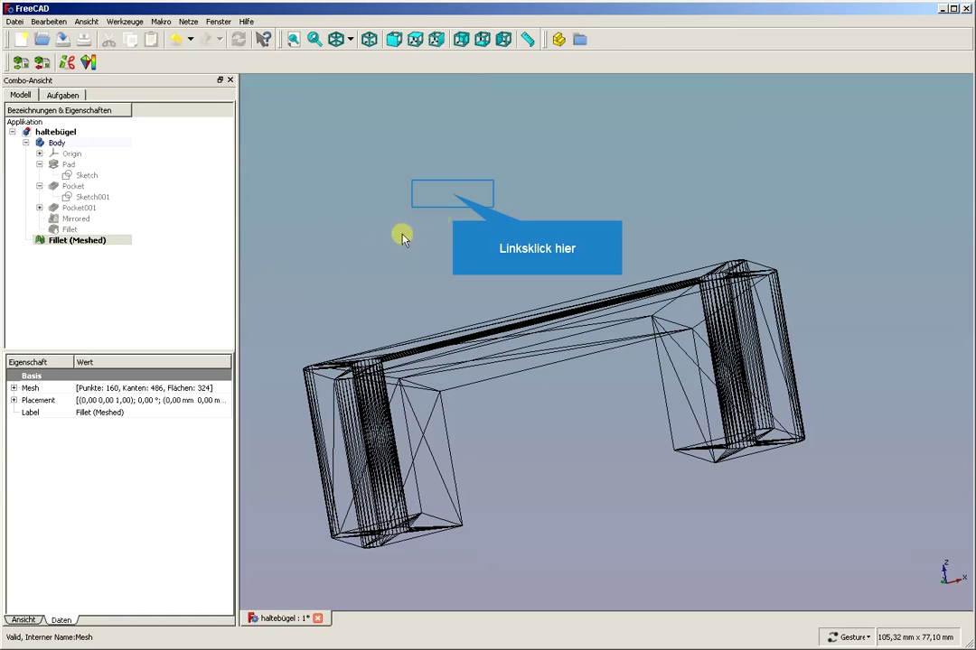
mouse_move(454, 198)
left_mouse_down()
mouse_move(494, 227)
mouse_move(511, 201)
mouse_move(491, 192)
mouse_move(498, 233)
left_mouse_up()
scroll(446, 402, "up", 5)
scroll(446, 389, "down", 1)
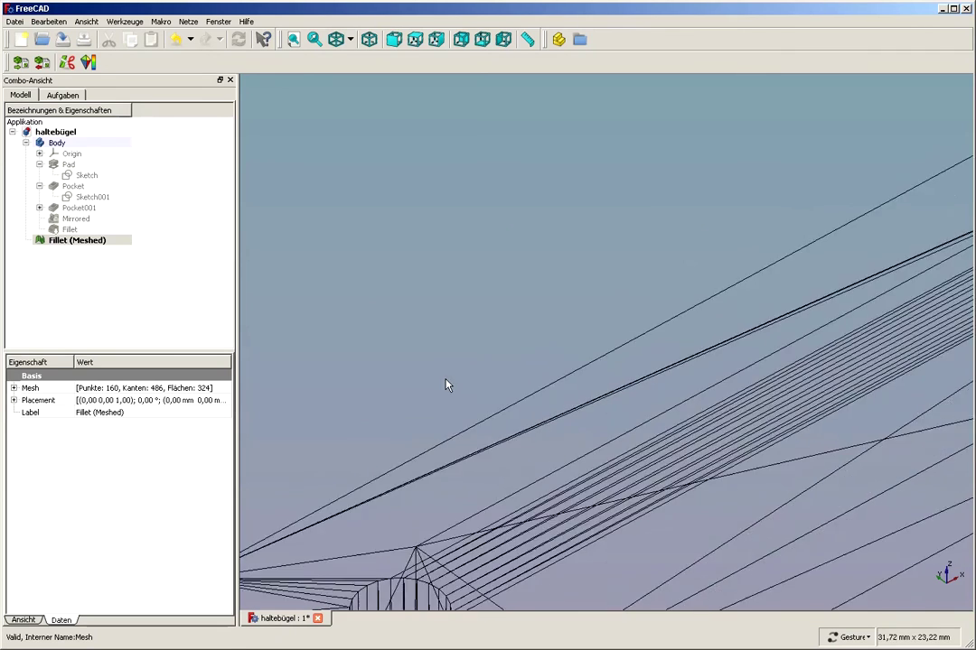
scroll(446, 388, "down", 4)
scroll(446, 388, "down", 2)
scroll(711, 538, "up", 5)
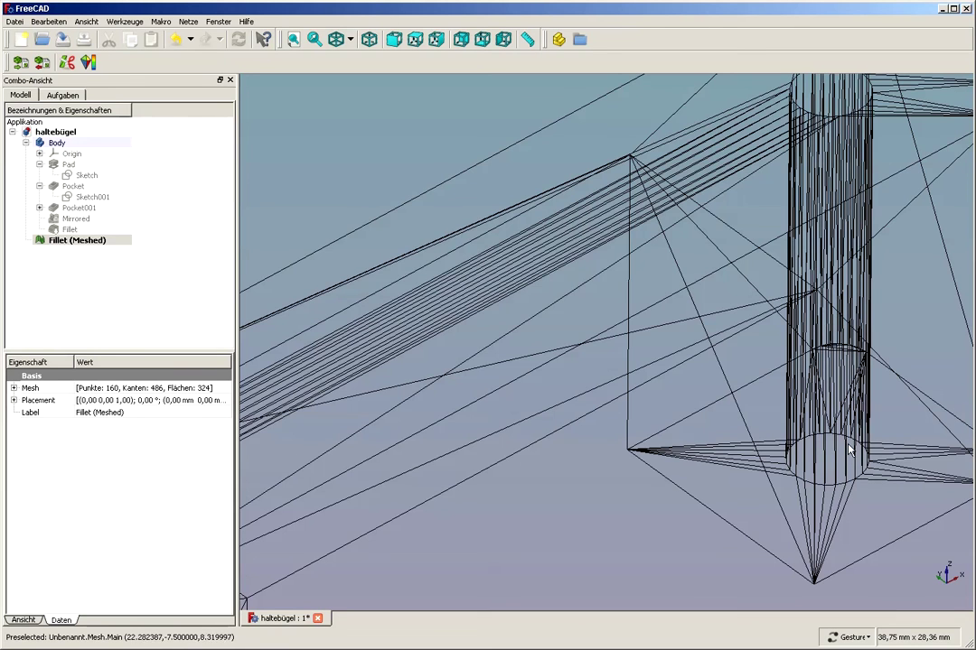
scroll(808, 463, "down", 5)
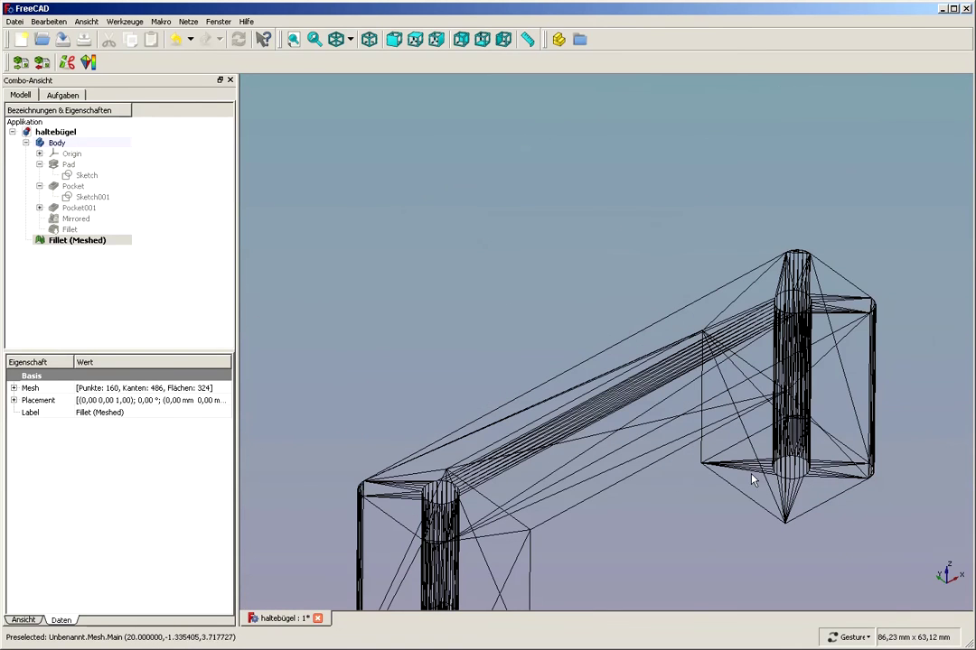
scroll(621, 499, "down", 1)
scroll(503, 366, "down", 2)
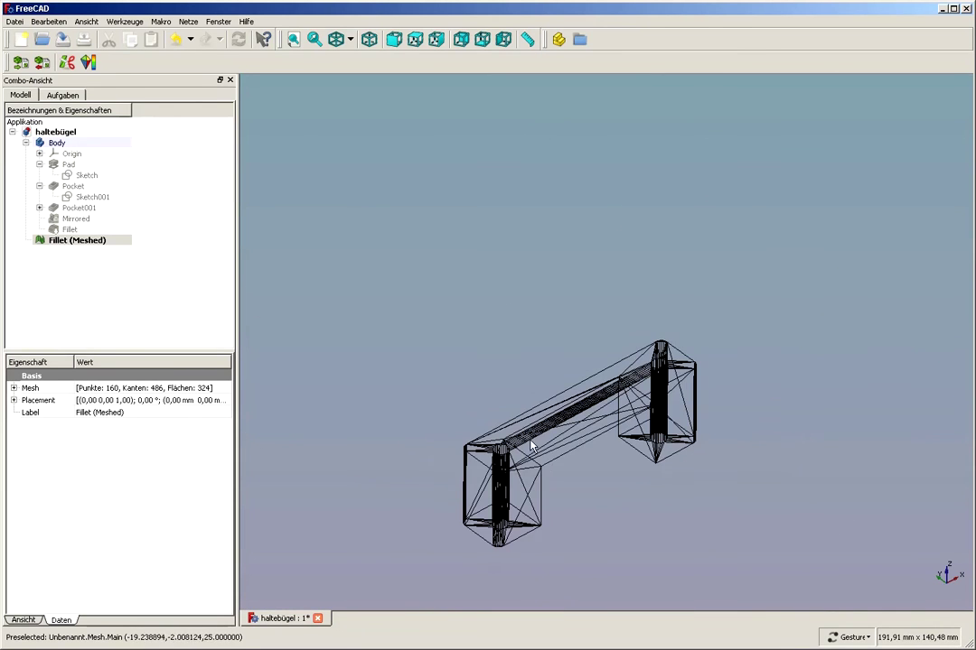
scroll(584, 488, "up", 4)
scroll(584, 488, "up", 2)
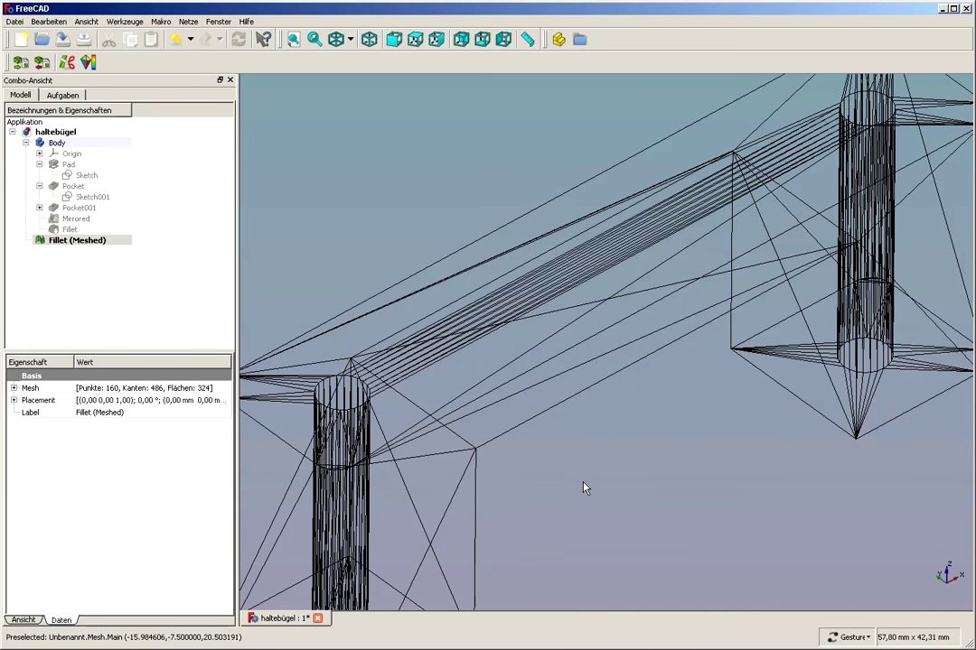
scroll(583, 488, "down", 2)
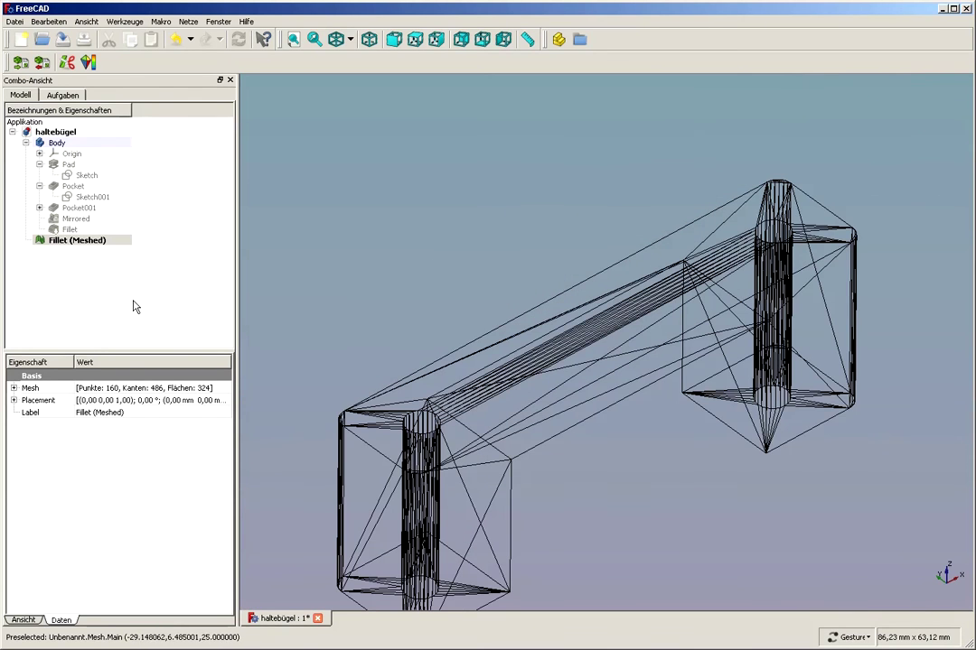
- Export Fillet (Meshed) as a binary STL, entering haltebügel as the file name
right_click(62, 244)
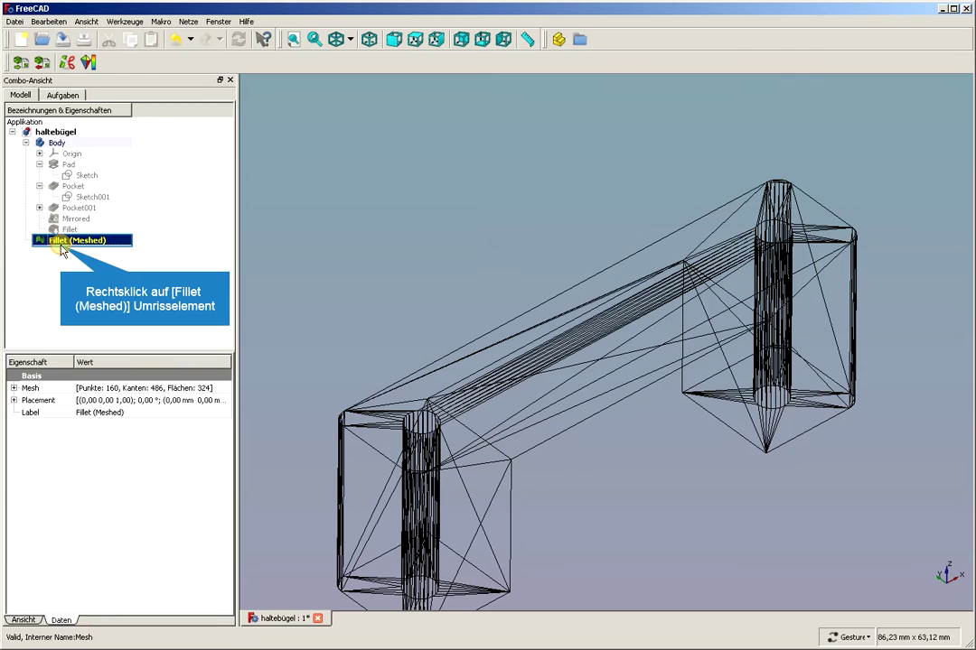
right_click(62, 250)
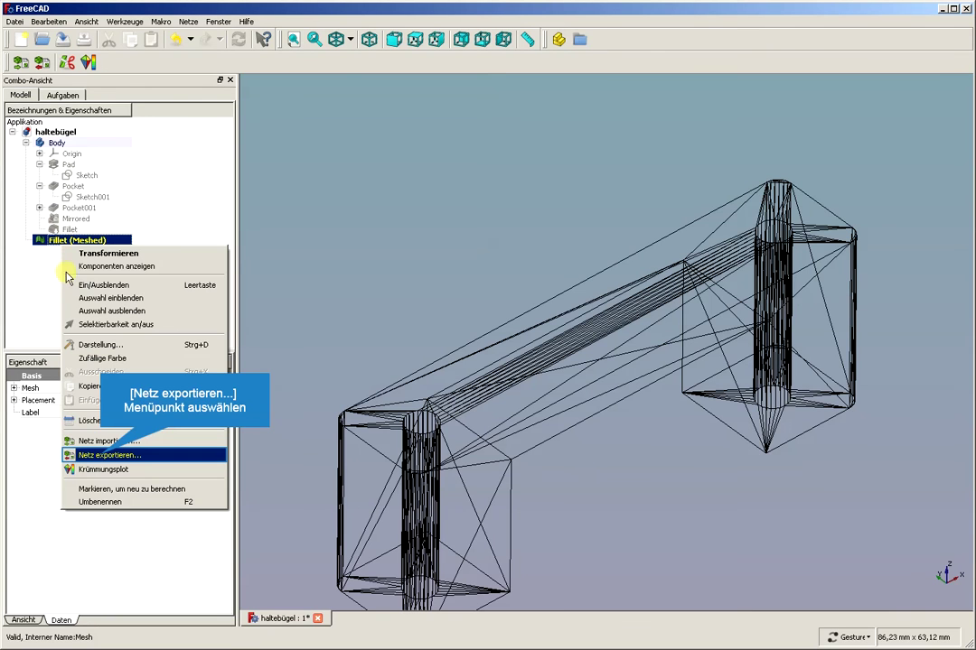
left_click(103, 455)
type("ha")
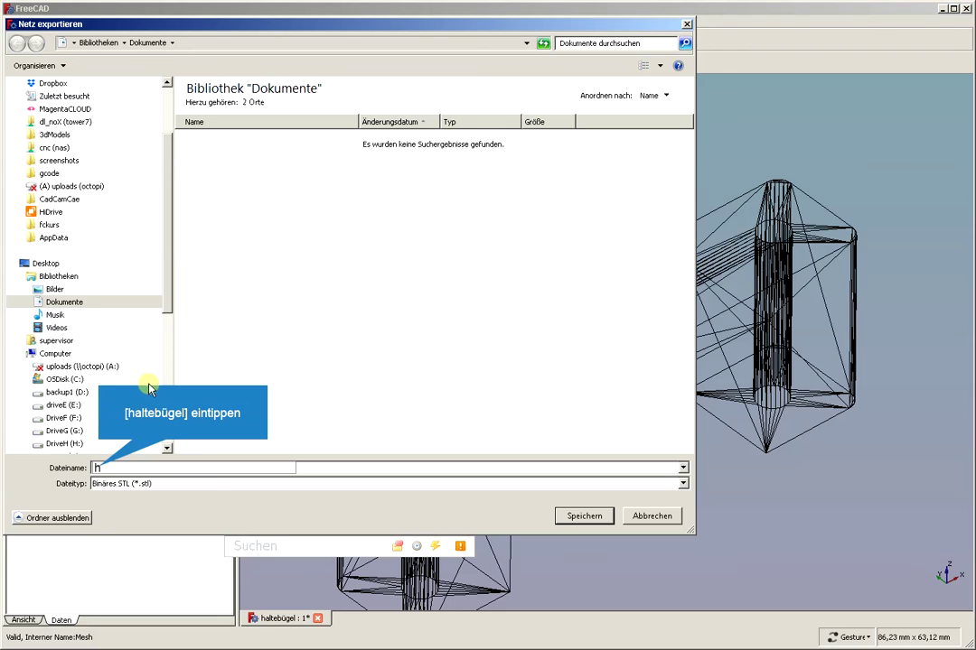
type("lt")
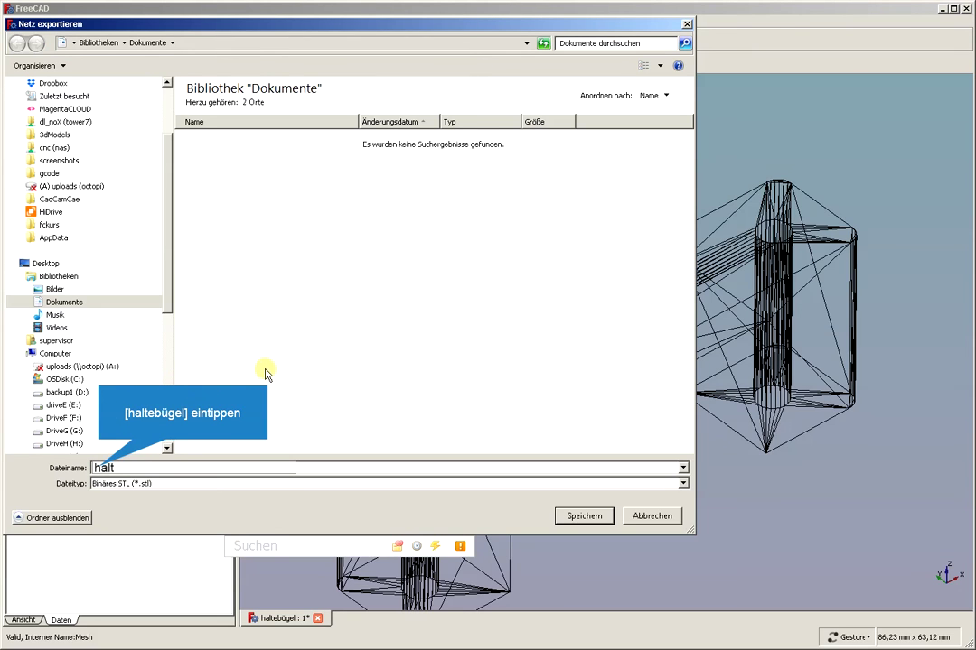
type("ebü")
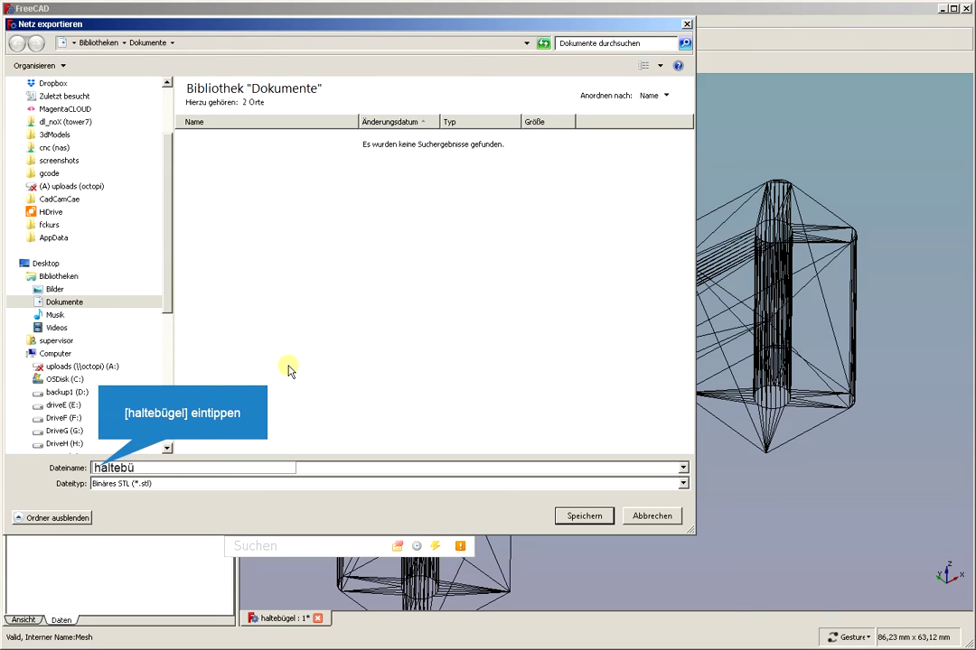